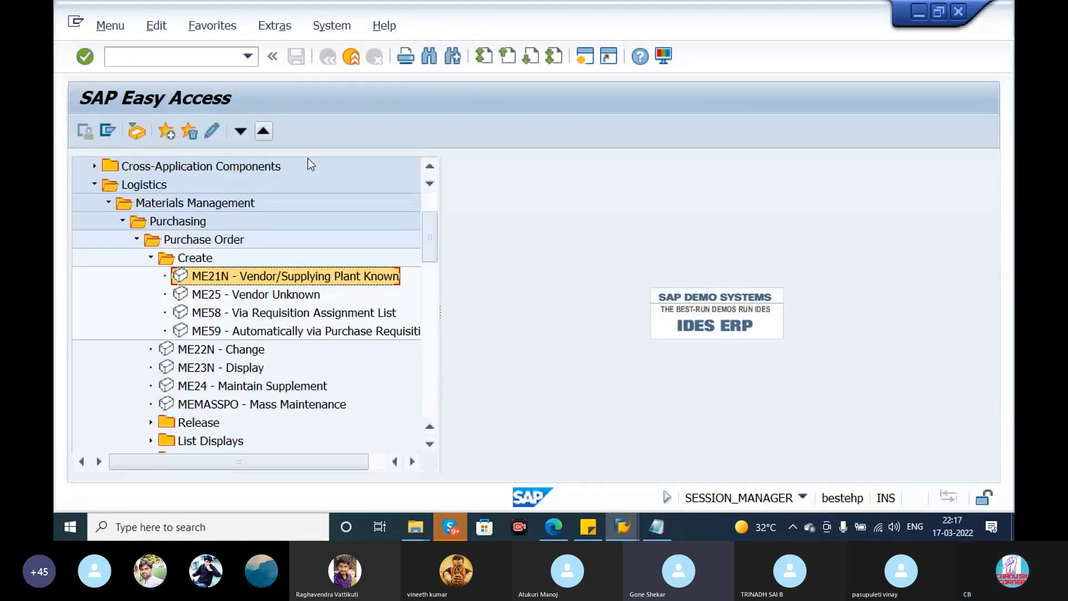
- Switch to the Notepad notes and add a MIRO line below the goods receipt entry
left_click(658, 528)
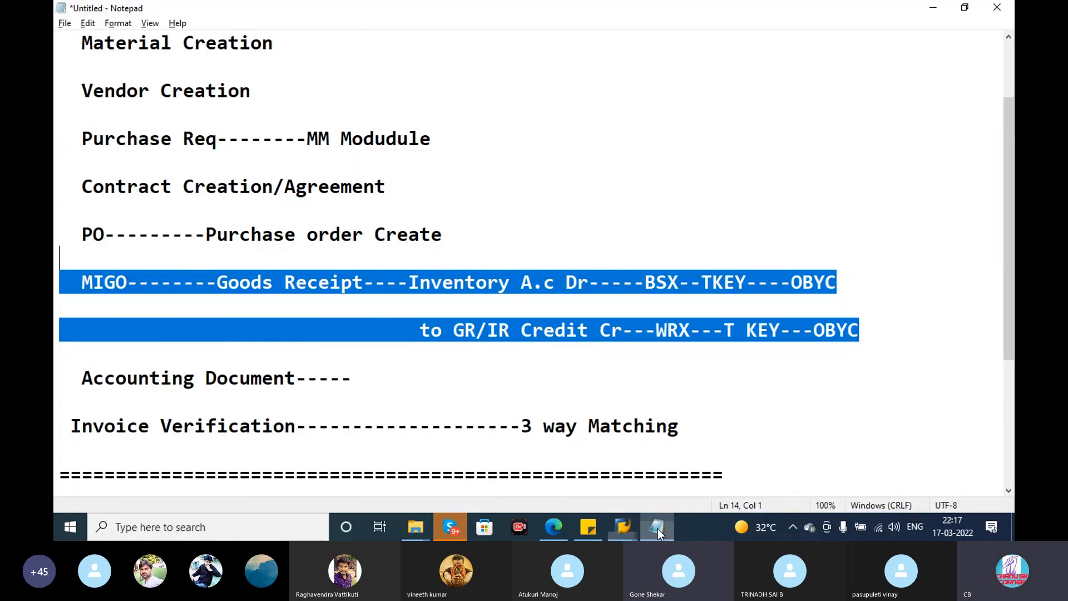
left_click_drag(1012, 300, 1014, 475)
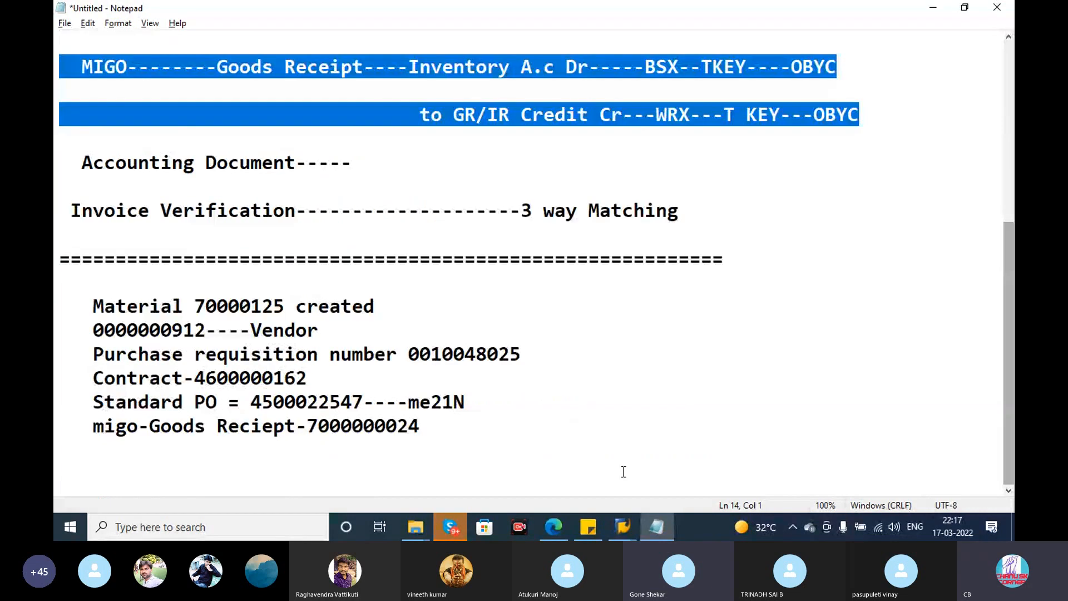
left_click(503, 429)
key("Return")
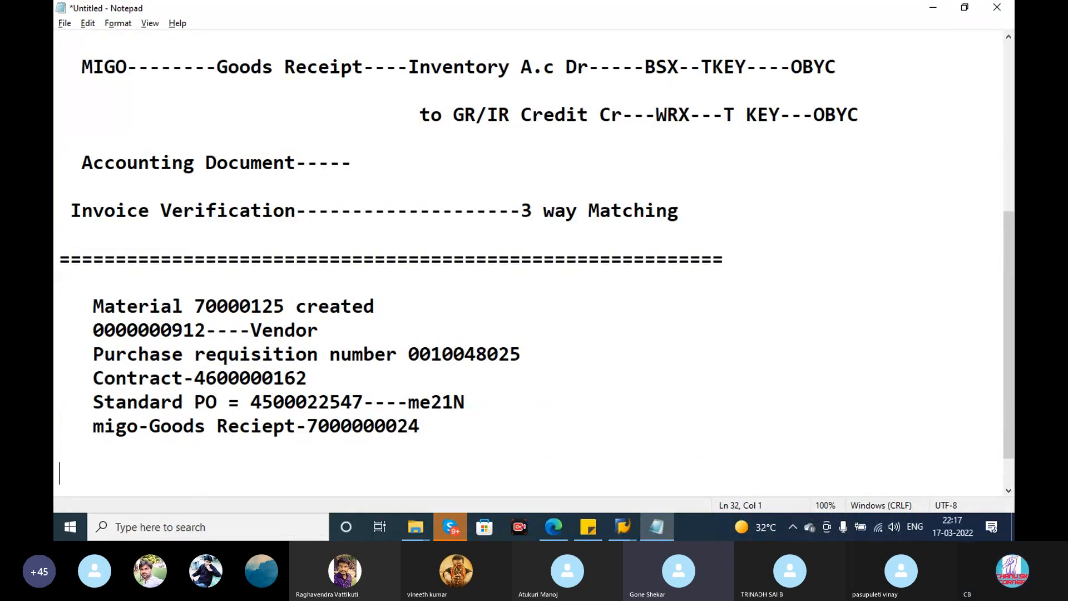
type("MIRO")
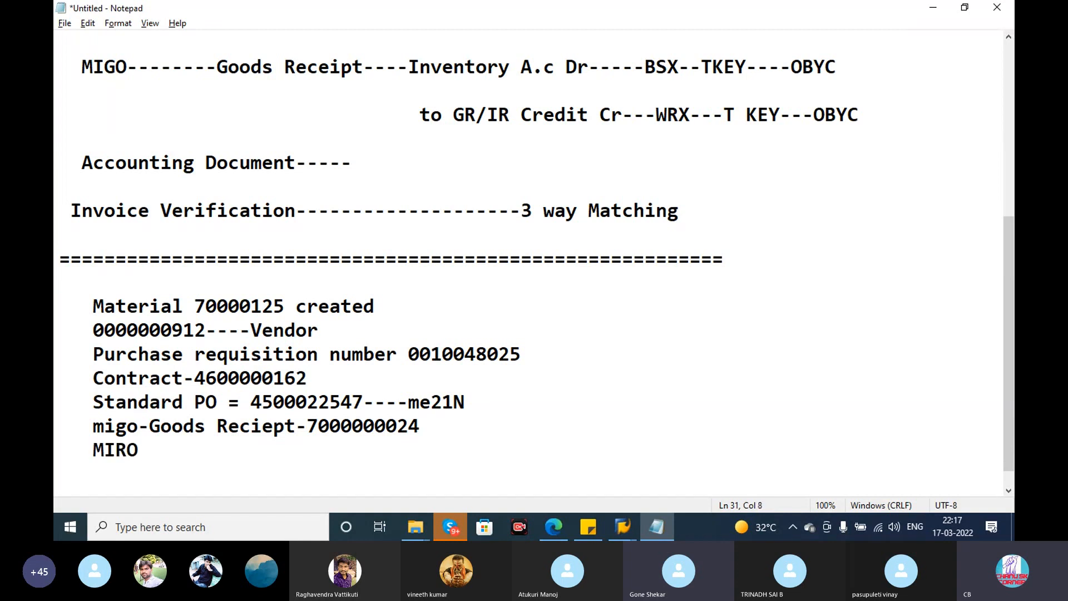
- Switch back to SAP and start the incoming invoice transaction MIRO
key("alt+Tab")
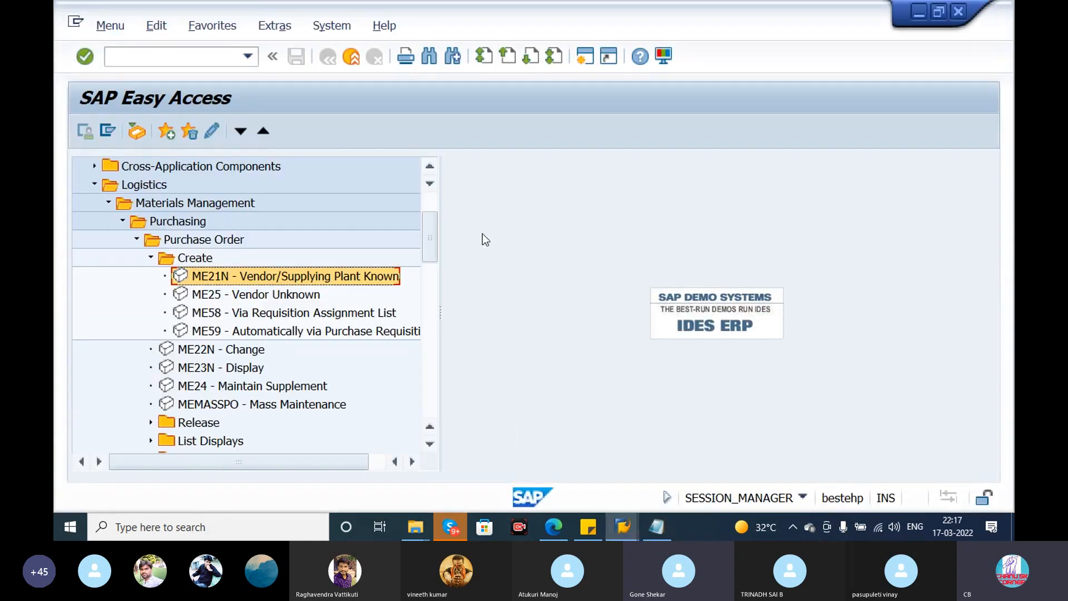
left_click(218, 64)
type("miro")
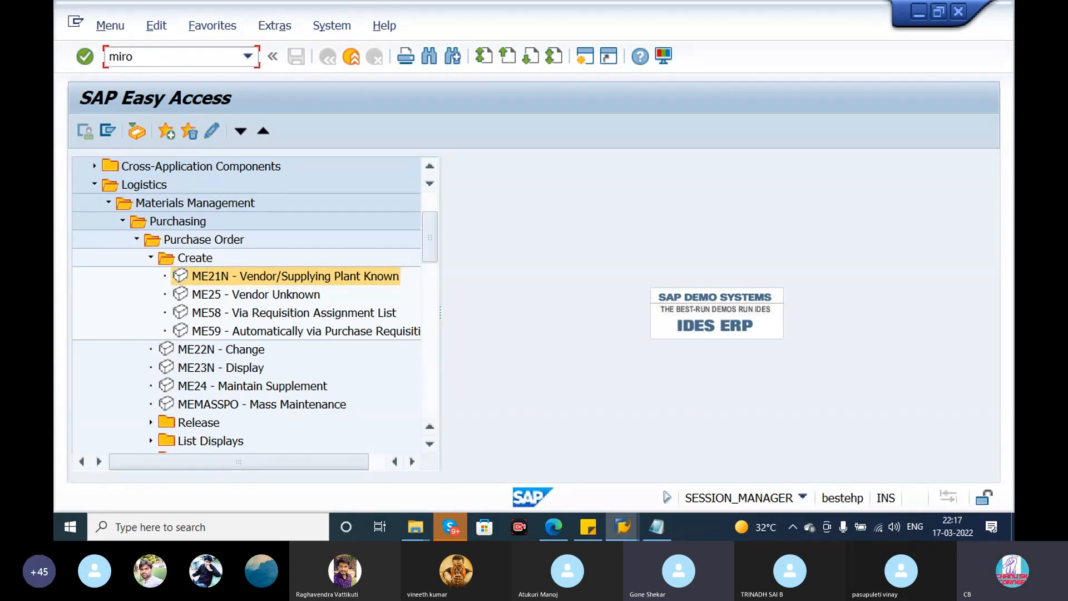
key("Return")
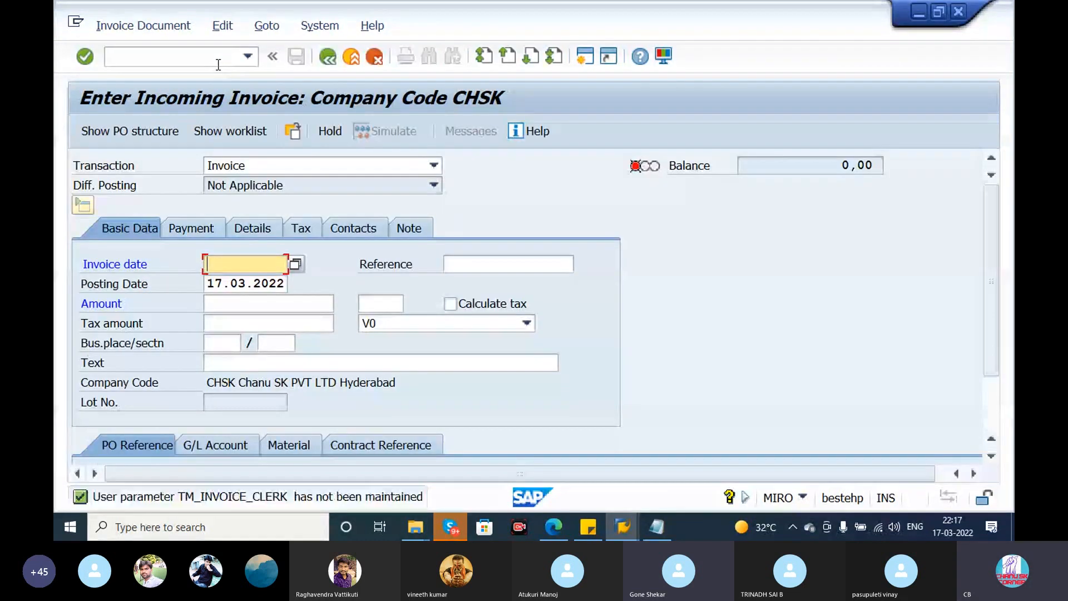
- Copy the posting date 17.03.2022 into the invoice date and enter TEST as the reference
left_click(270, 283)
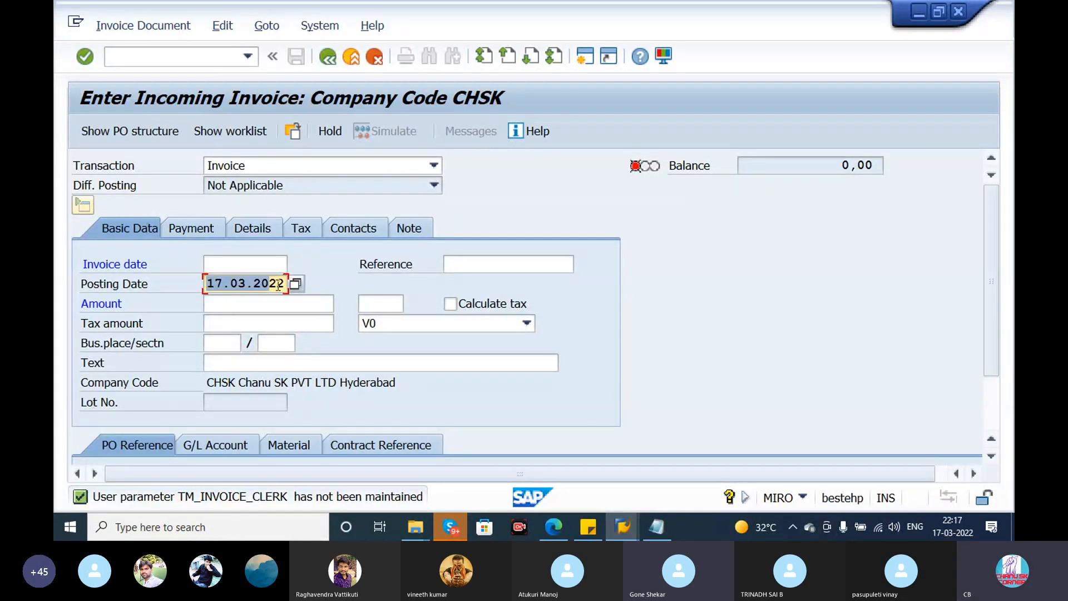
key("ctrl+c")
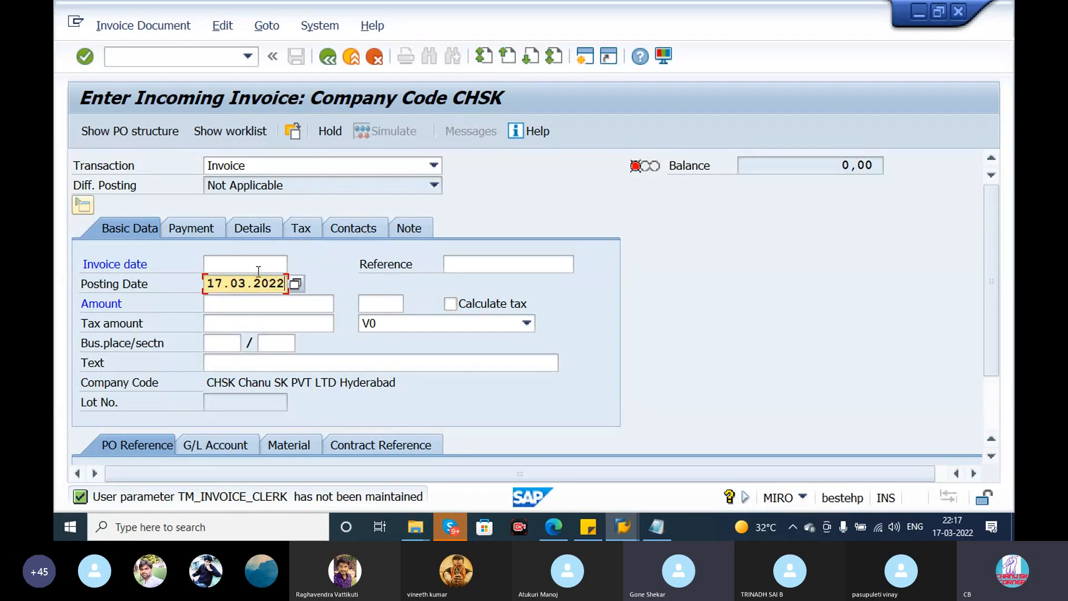
left_click(266, 267)
key("ctrl+v")
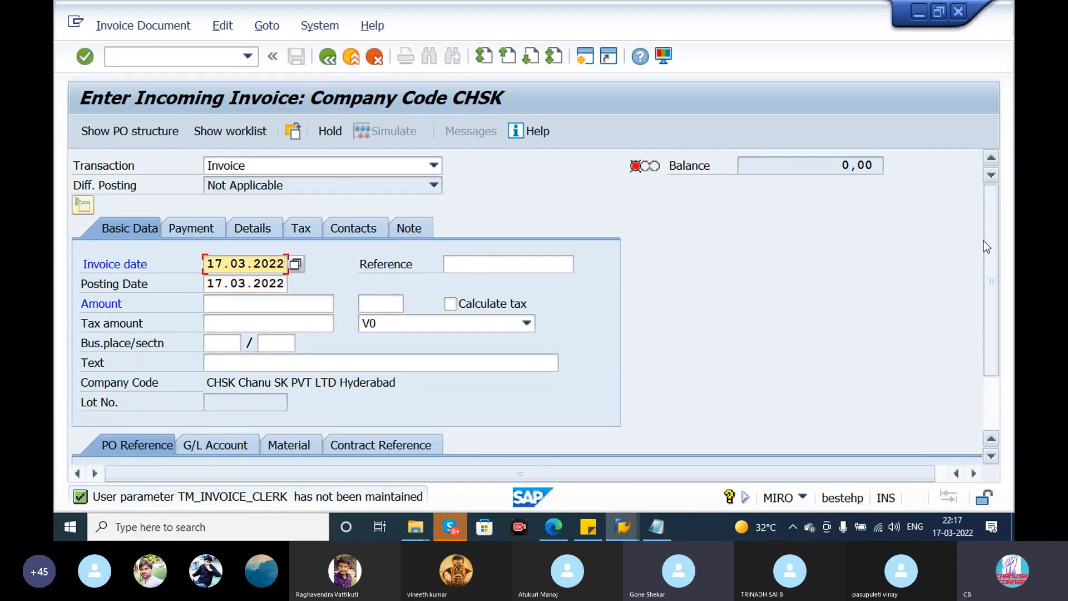
left_click_drag(989, 249, 996, 281)
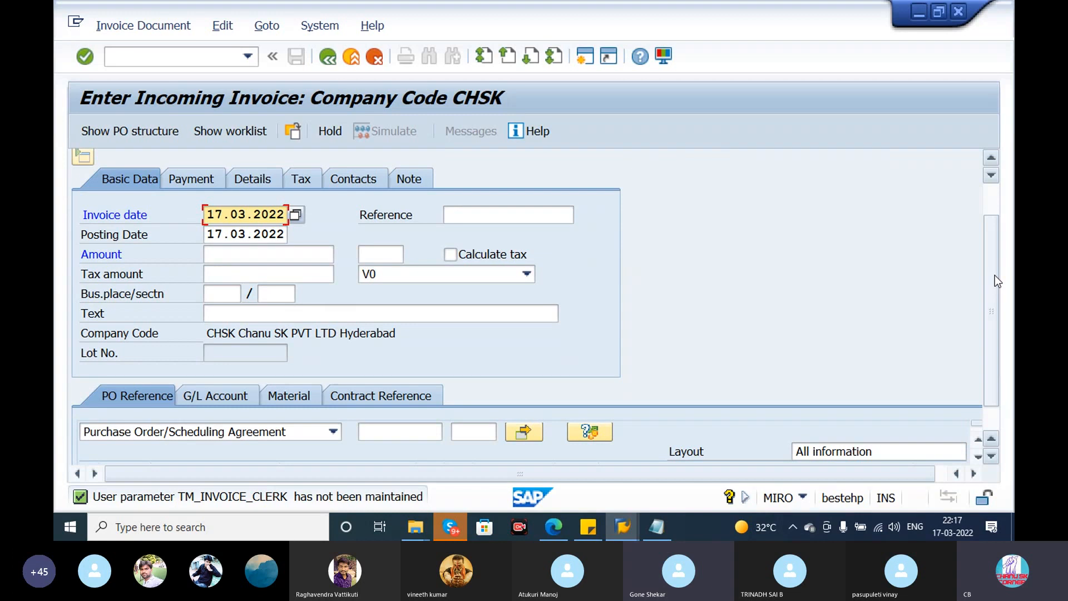
key("Tab")
type("TEST")
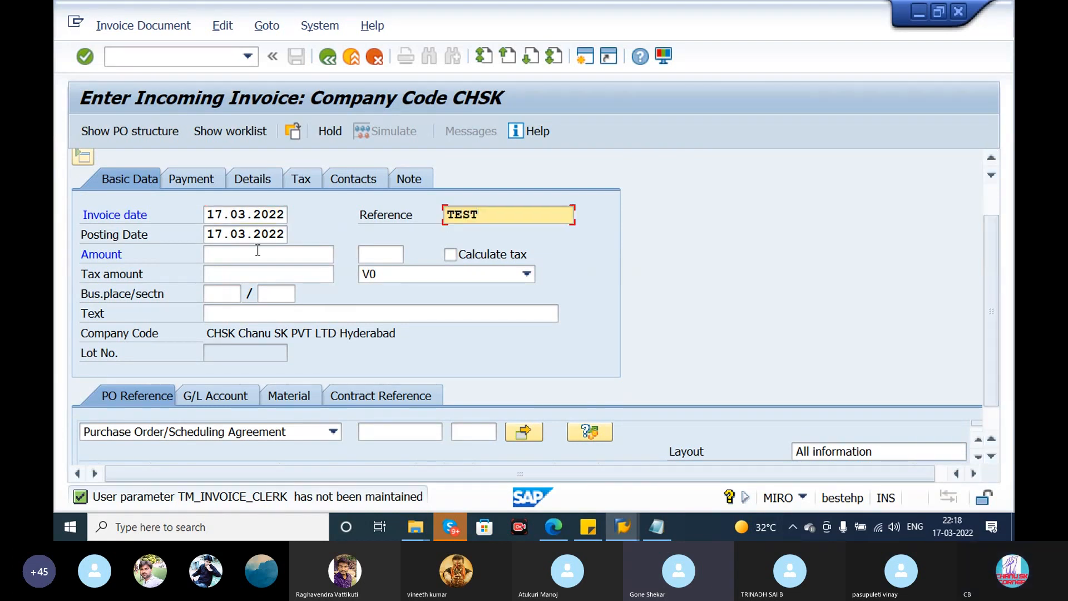
left_click(221, 273)
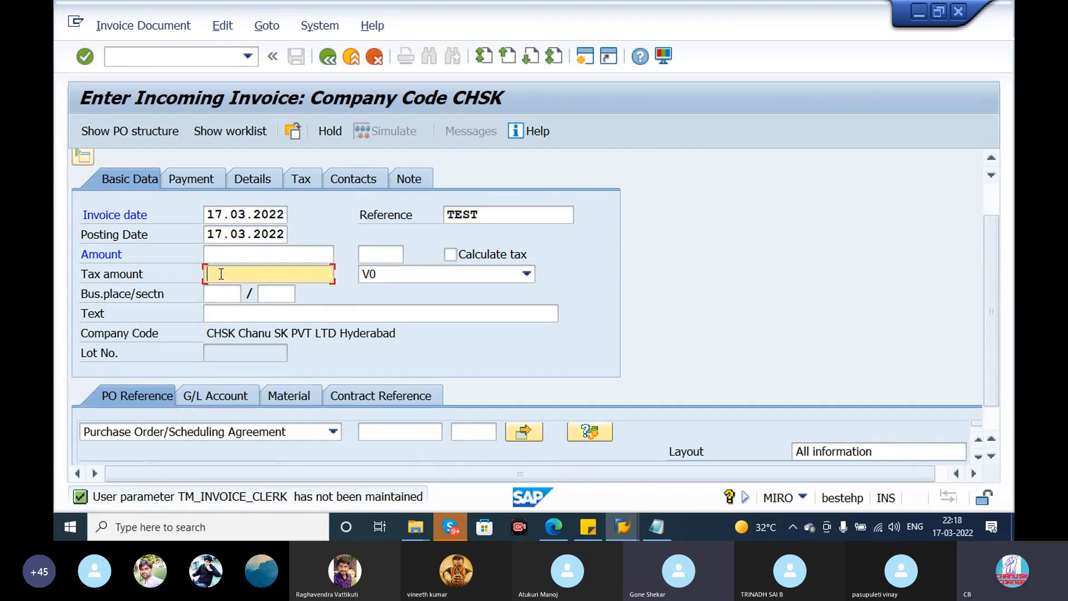
left_click(216, 255)
left_click(222, 290)
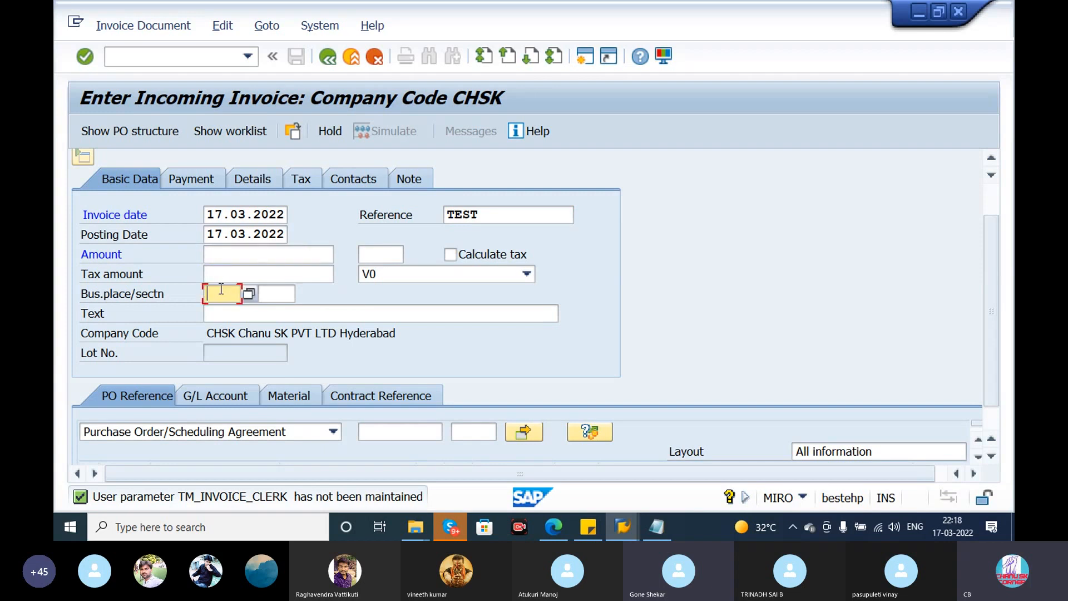
left_click(451, 255)
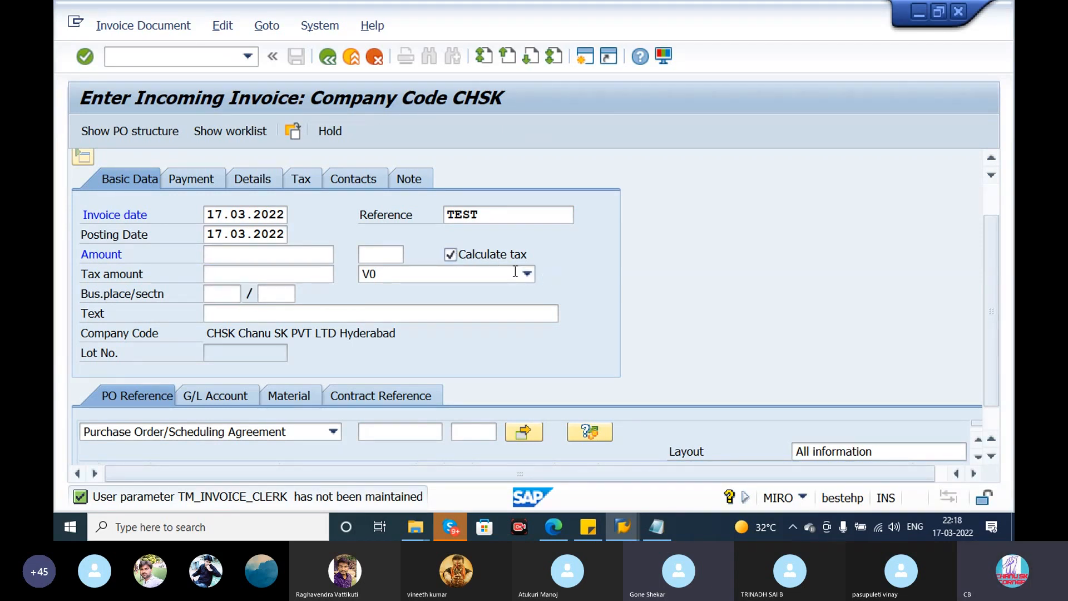
left_click(517, 273)
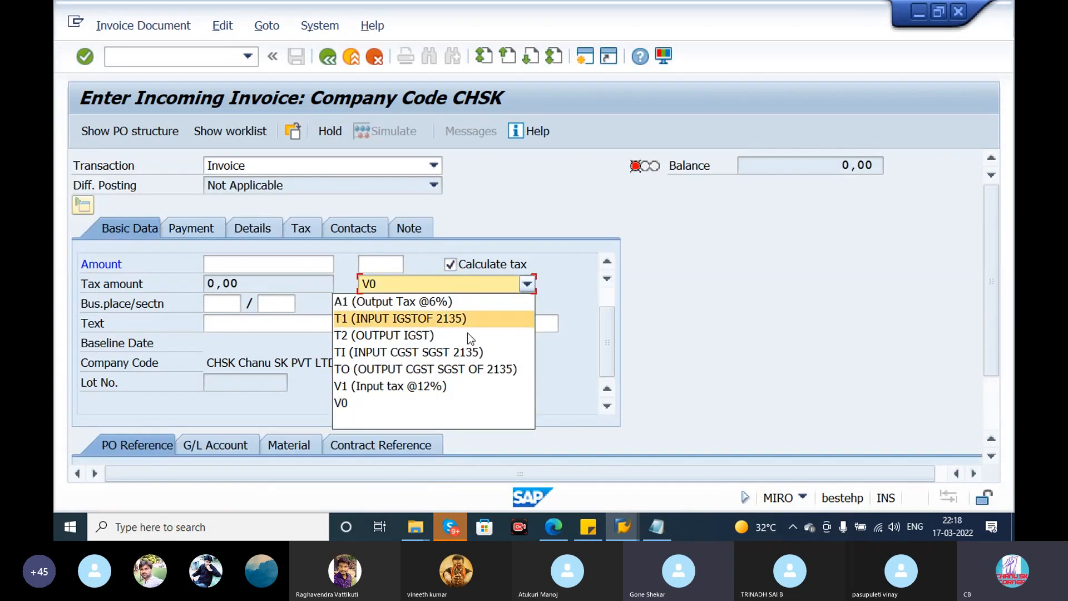
left_click(433, 386)
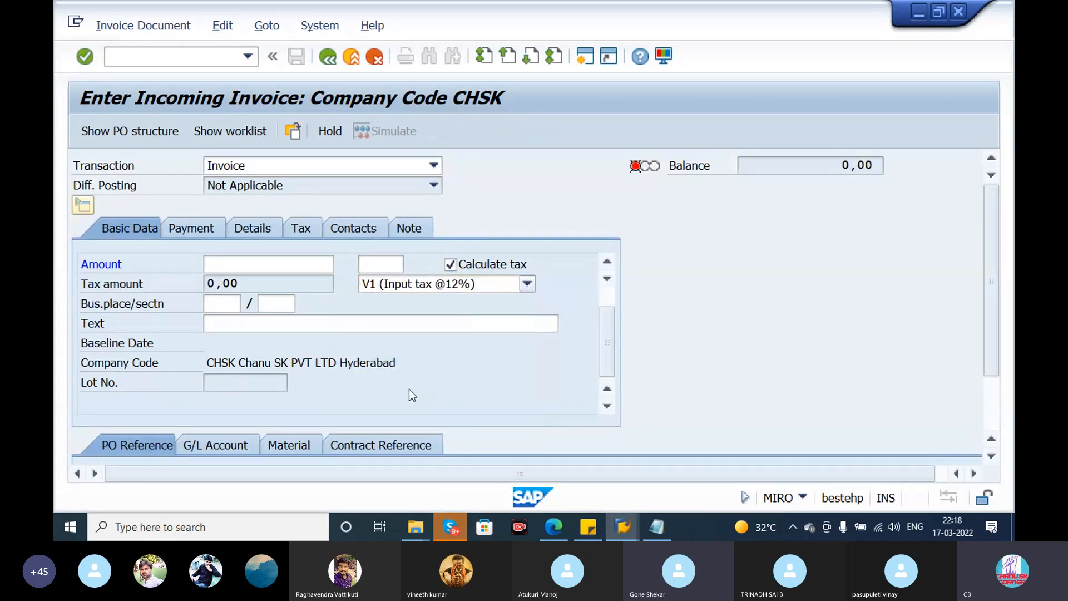
- Copy the standard PO number from the Notepad notes into the invoice's purchase order reference and load the PO item
left_click_drag(994, 306, 1005, 364)
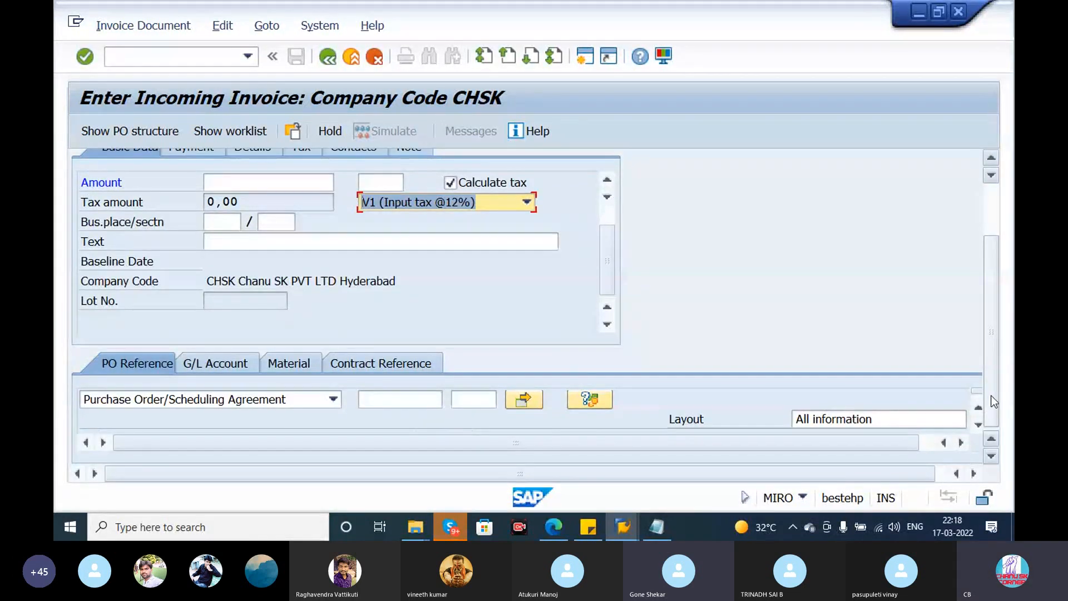
left_click(400, 400)
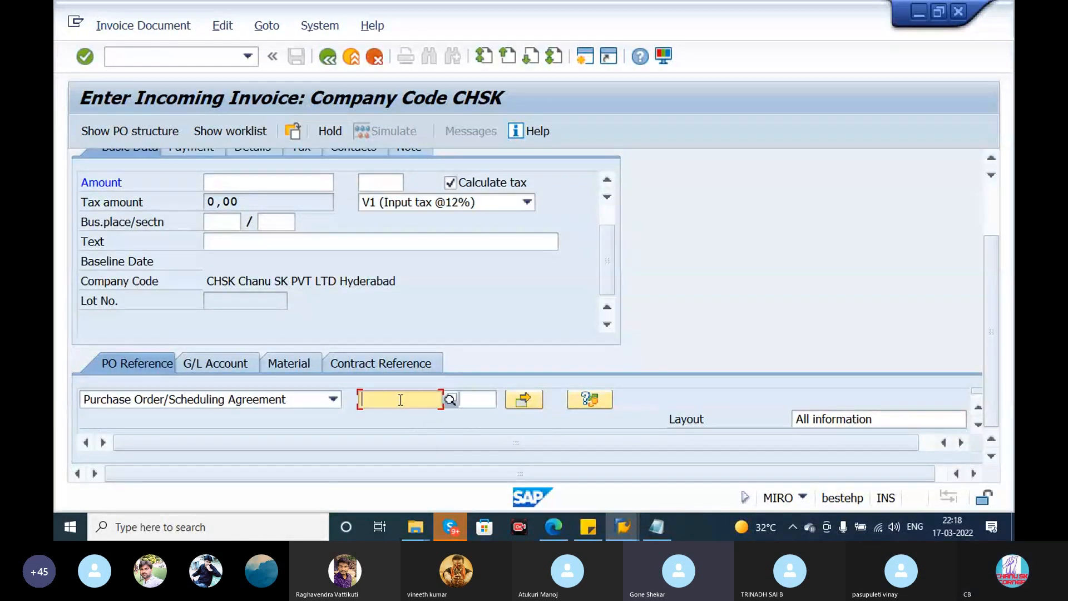
left_click(662, 526)
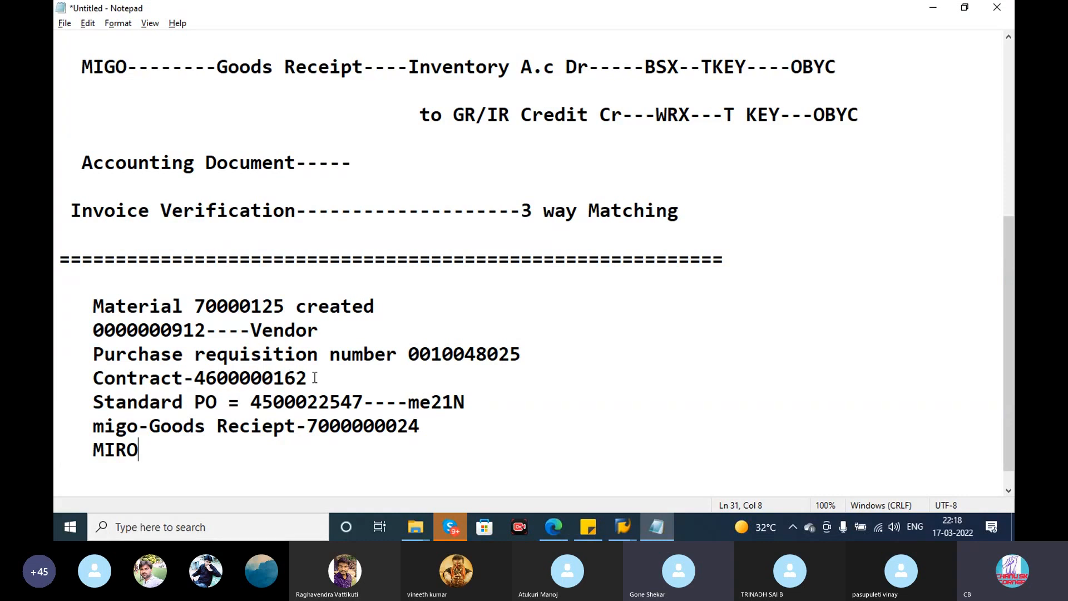
left_click(315, 378)
left_click_drag(365, 402, 250, 389)
key("ctrl+c")
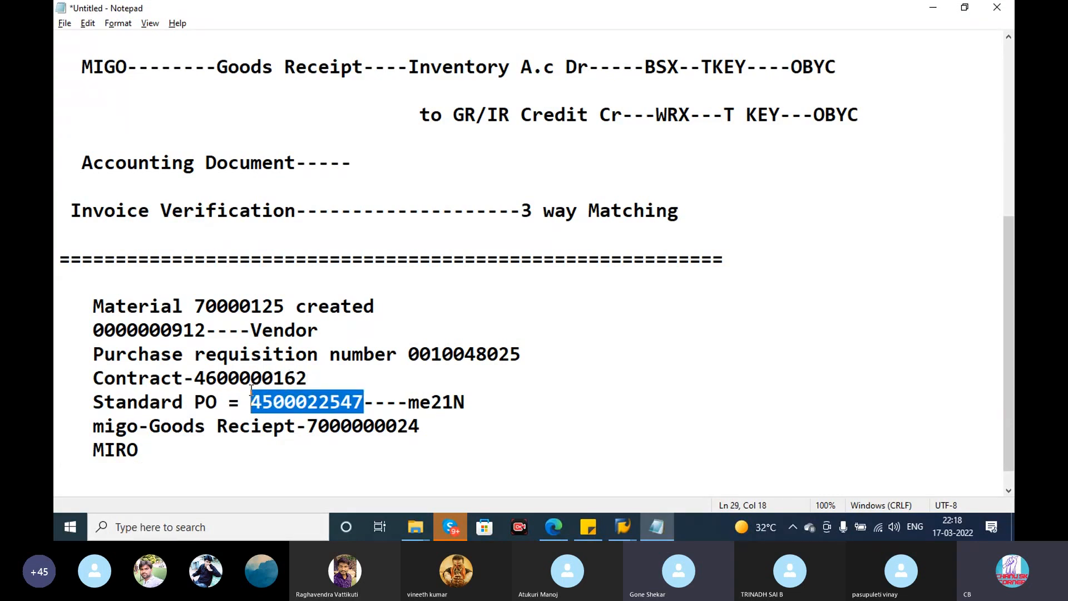
key("alt+Tab")
left_click(395, 403)
key("ctrl+v")
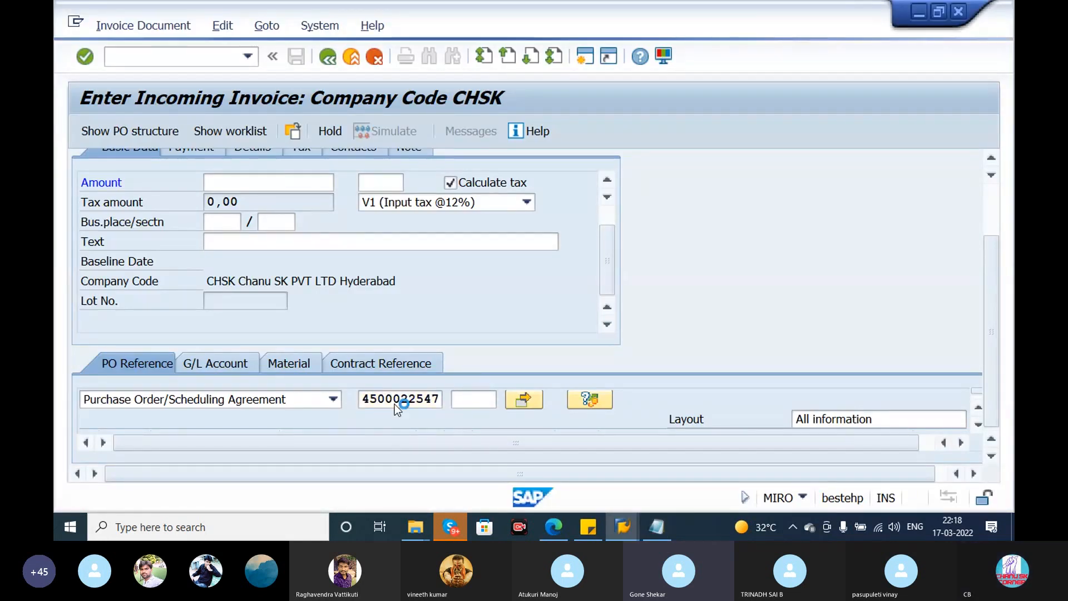
key("Return")
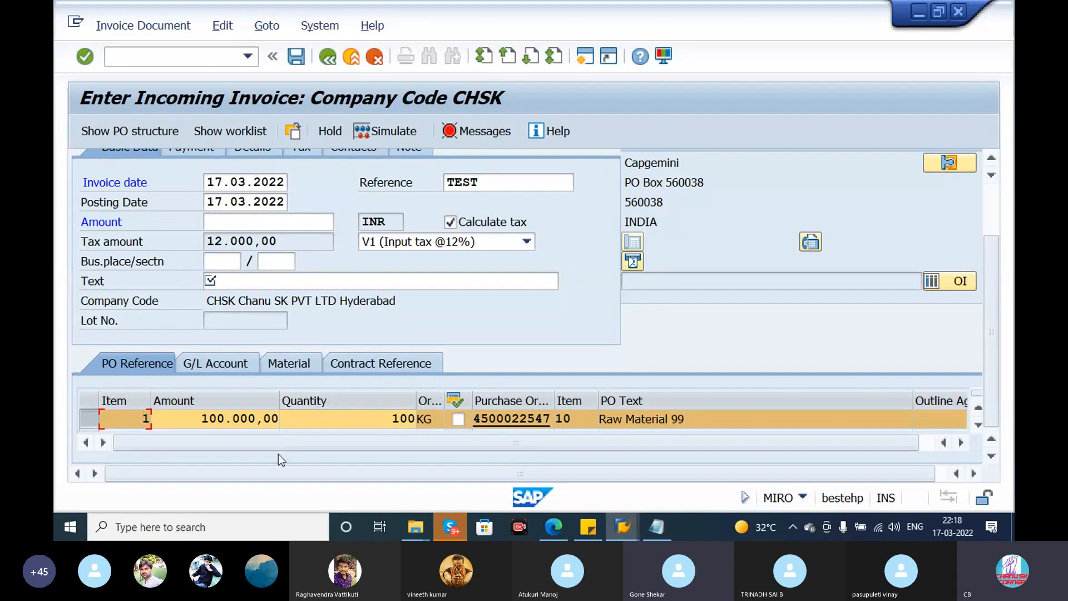
- Fill in the mandatory invoice text and set the business area to 001
key("Tab")
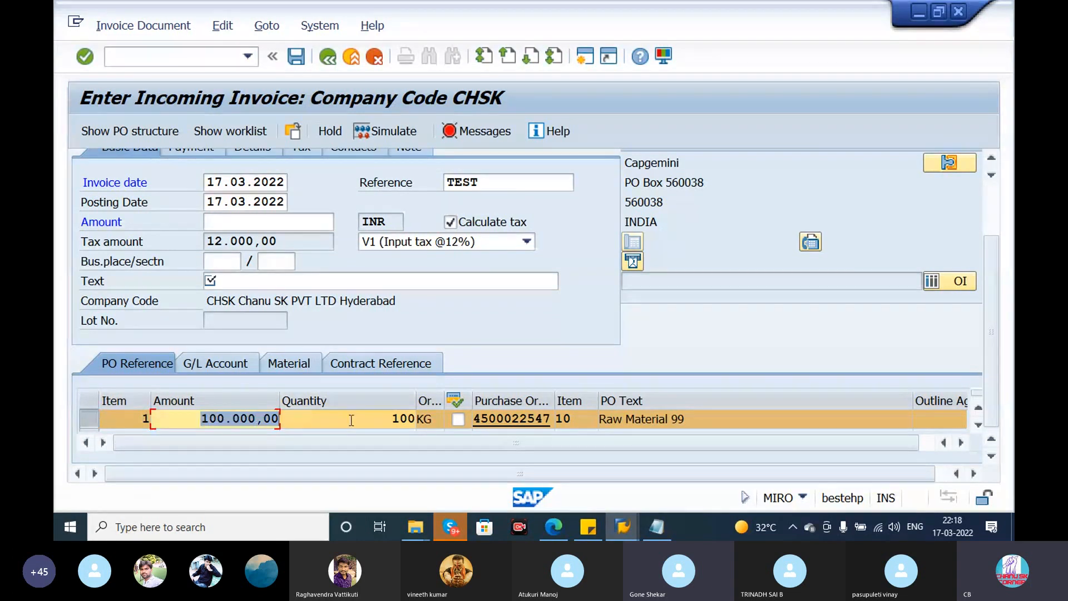
key("Tab")
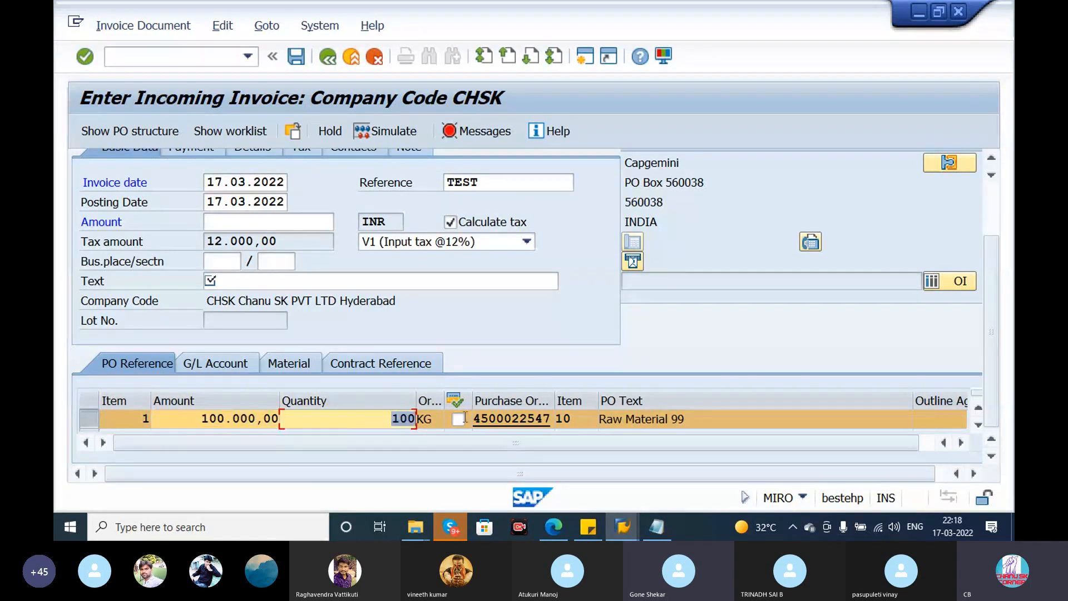
left_click(525, 415)
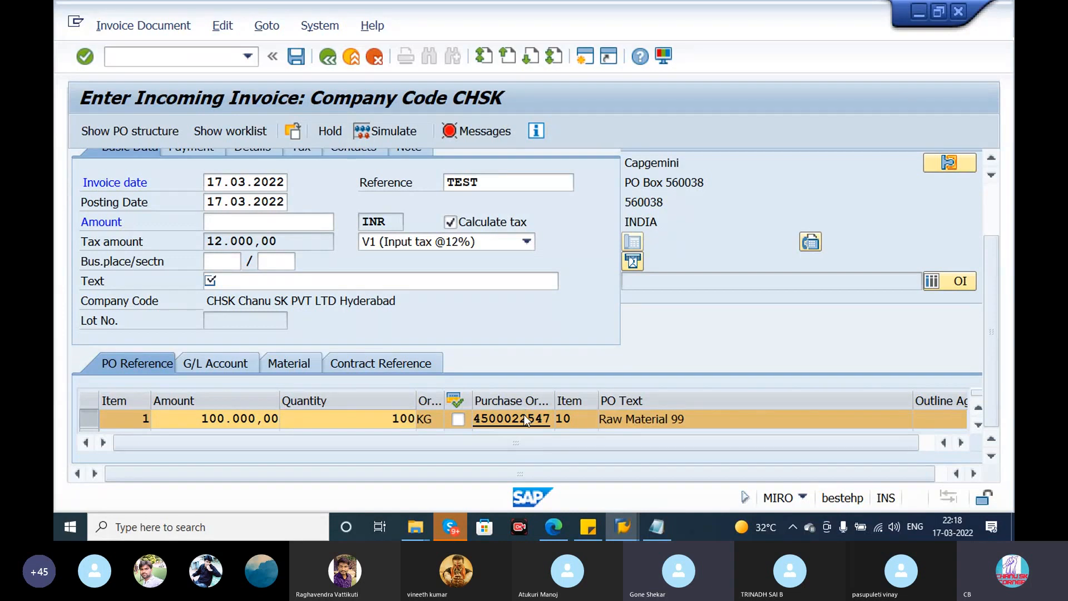
type("TE")
left_click(417, 380)
key("Return")
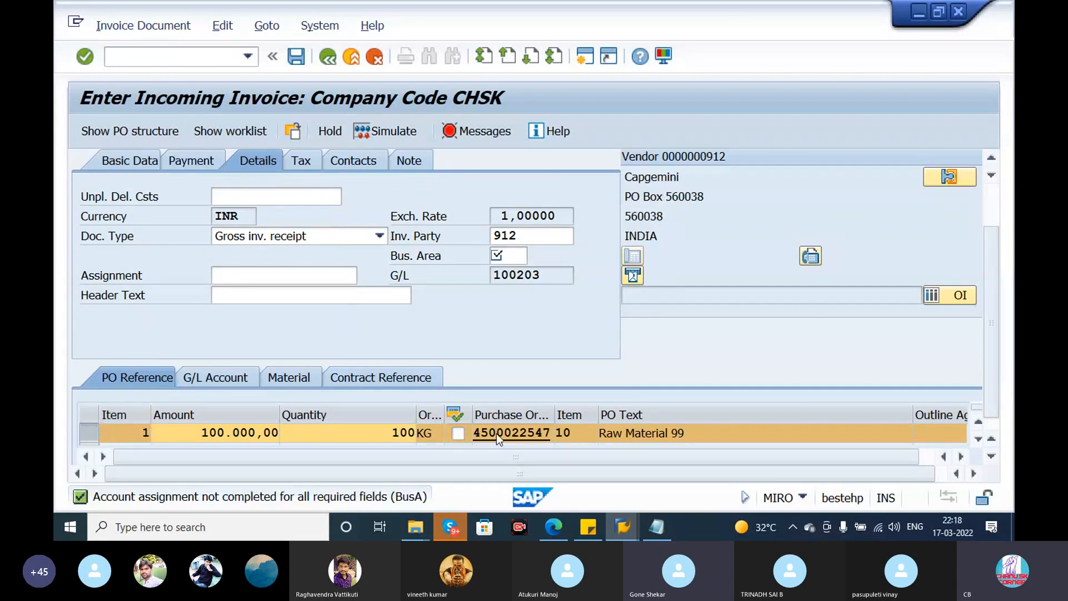
left_click(496, 433)
key("BackSpace")
left_click(516, 340)
key("Return")
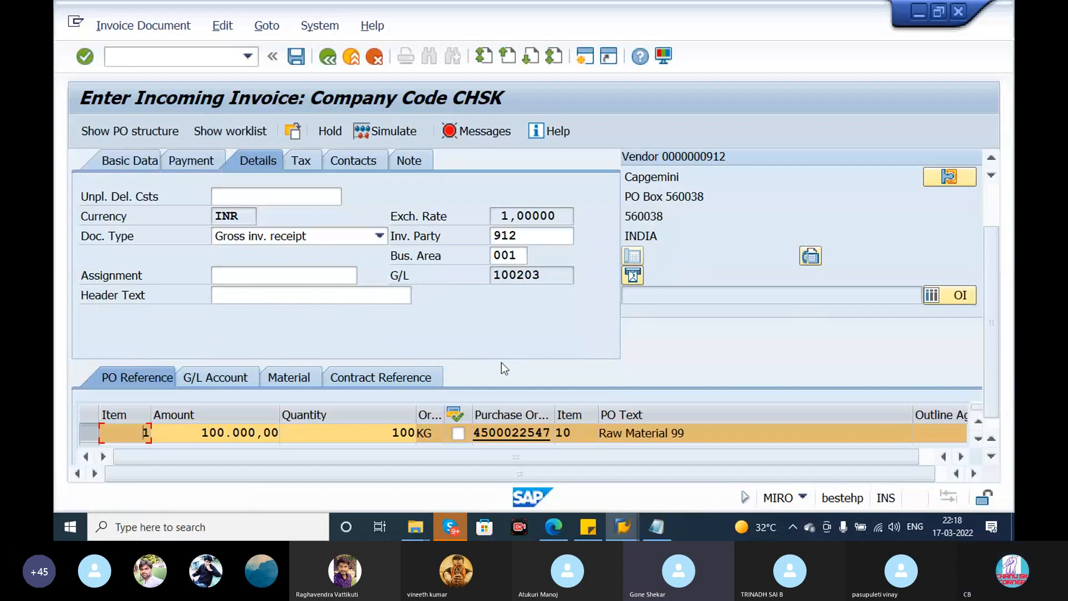
- Open the purchase order from the invoice item and examine its purchase order history
left_click(518, 432)
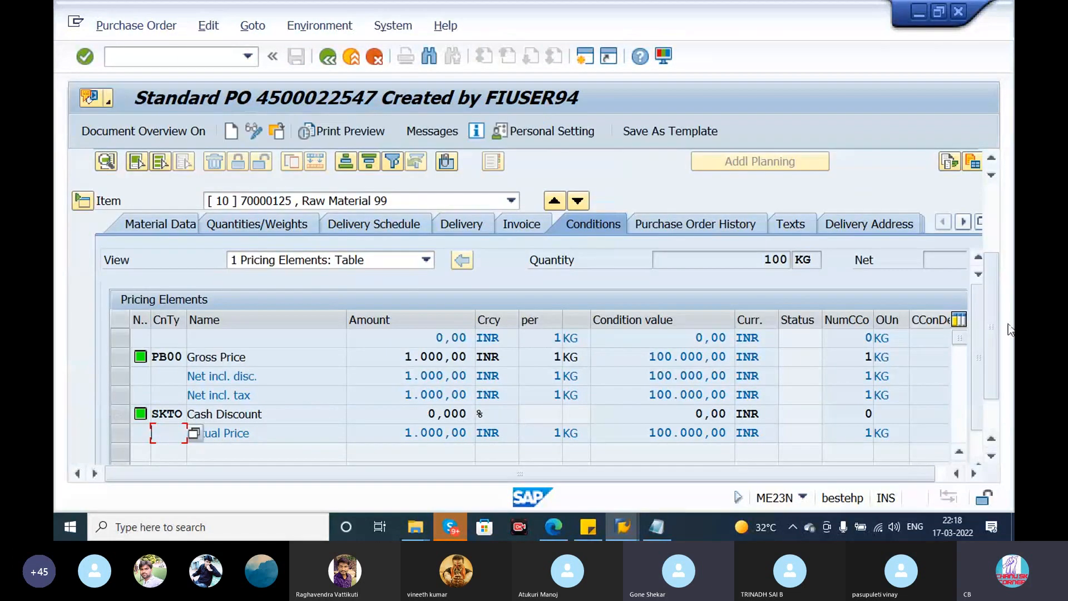
mouse_move(993, 336)
left_mouse_down()
mouse_move(994, 405)
mouse_move(996, 336)
left_mouse_up()
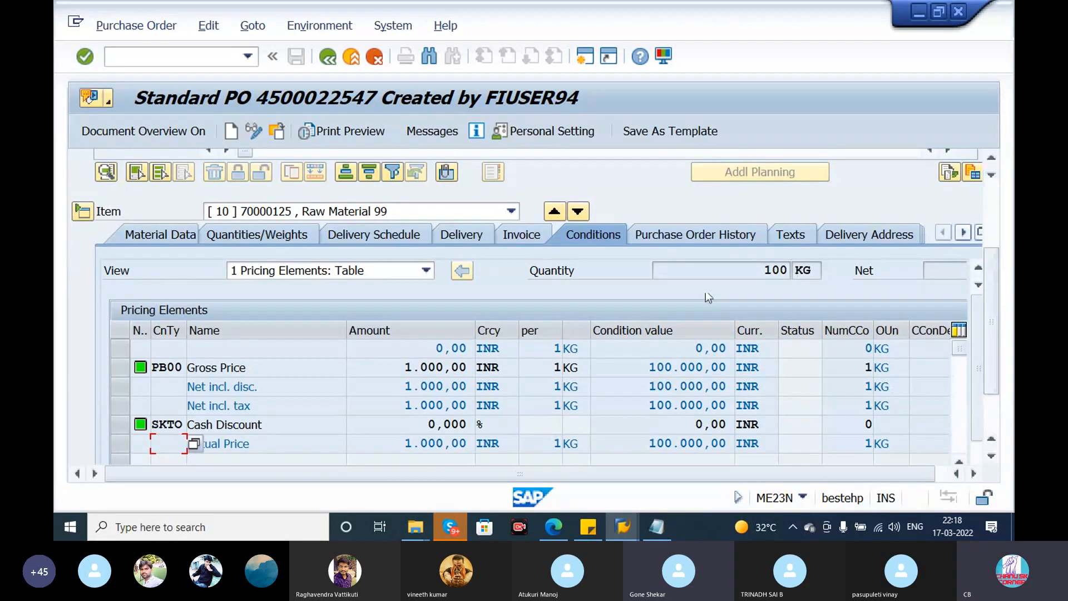
left_click(700, 238)
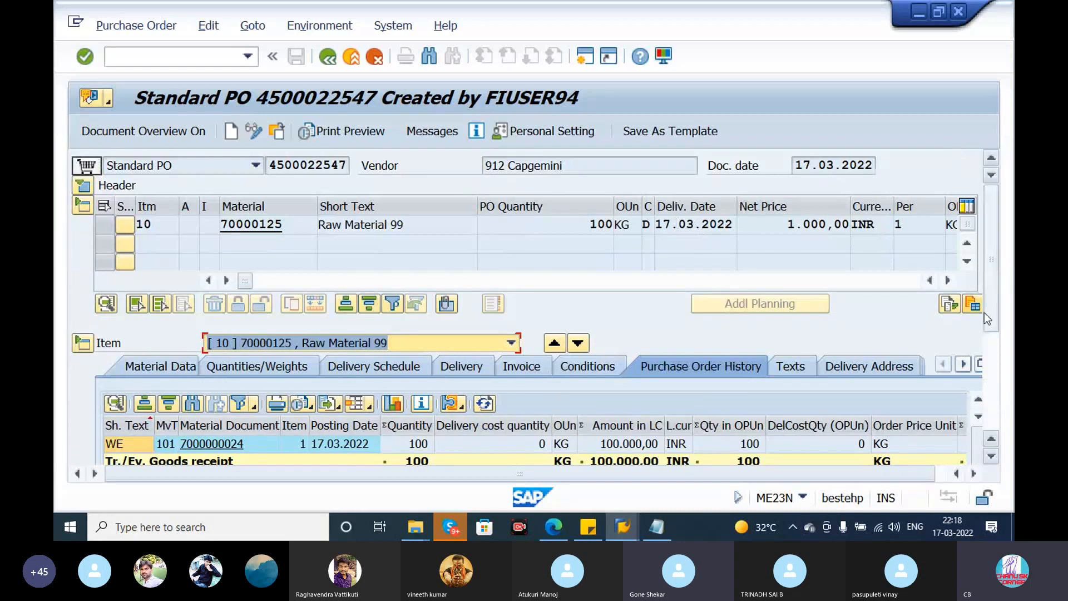
scroll(997, 314, "down", 3)
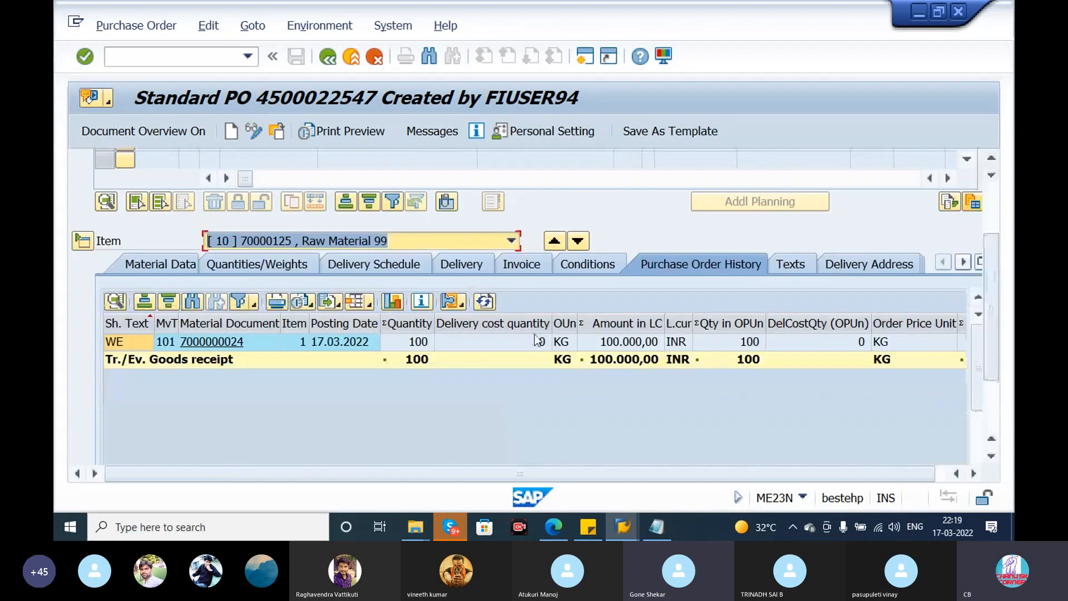
- Open the goods receipt's material document from the history and display its FI accounting document
left_click(229, 343)
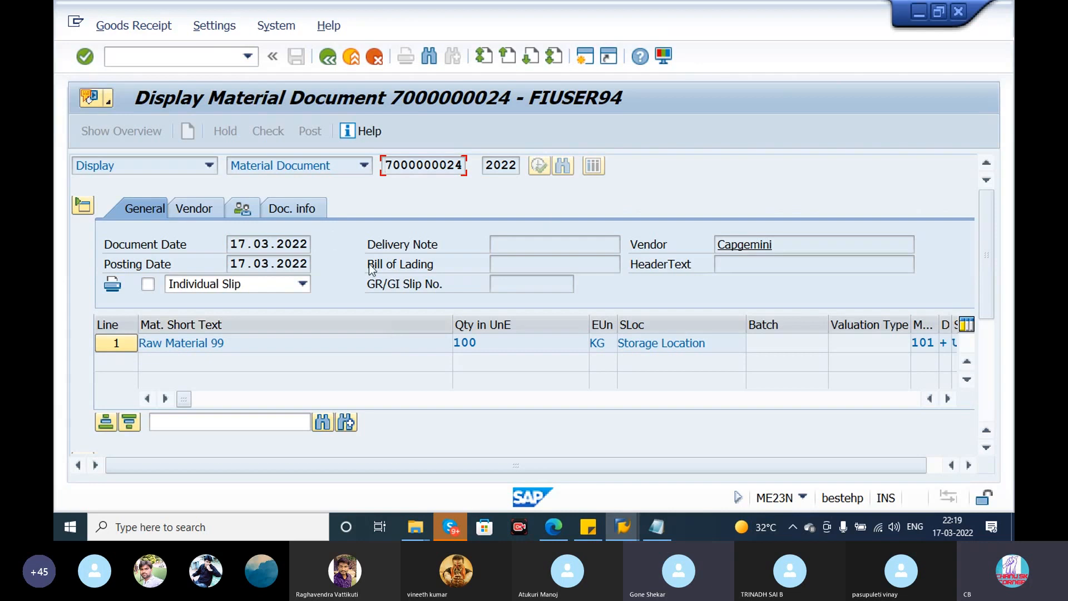
left_click(314, 209)
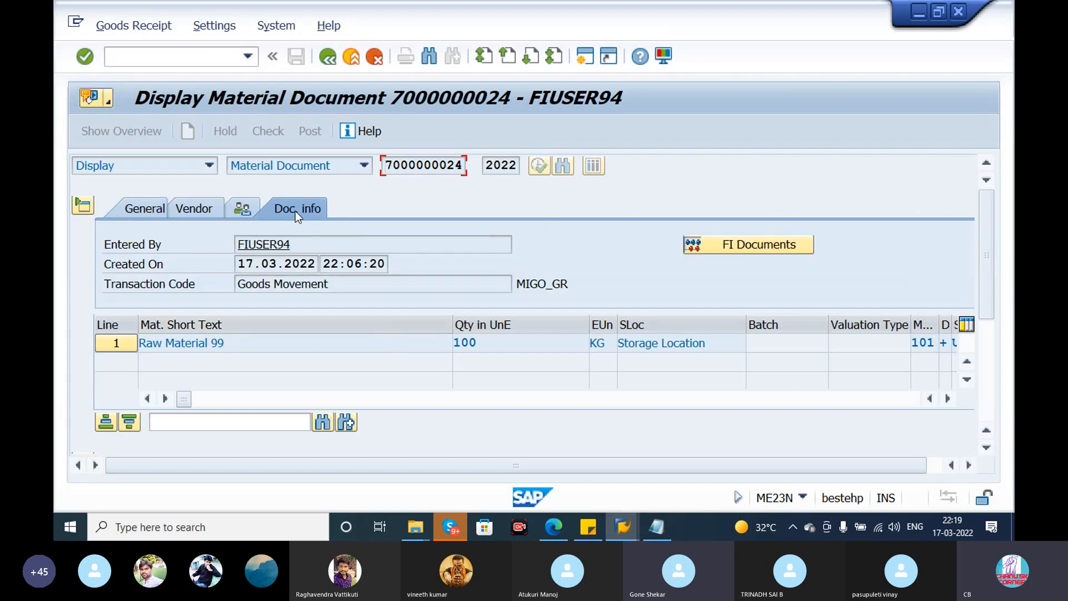
left_click(740, 251)
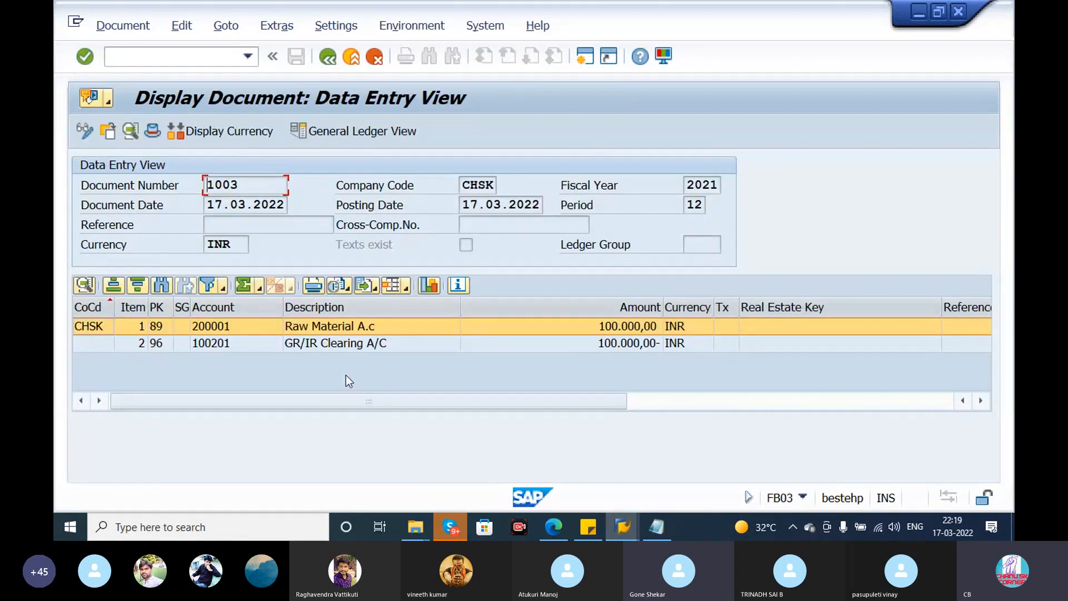
- Examine the GR/IR clearing line of the goods receipt's accounting document and return to the incoming invoice
left_click(346, 341)
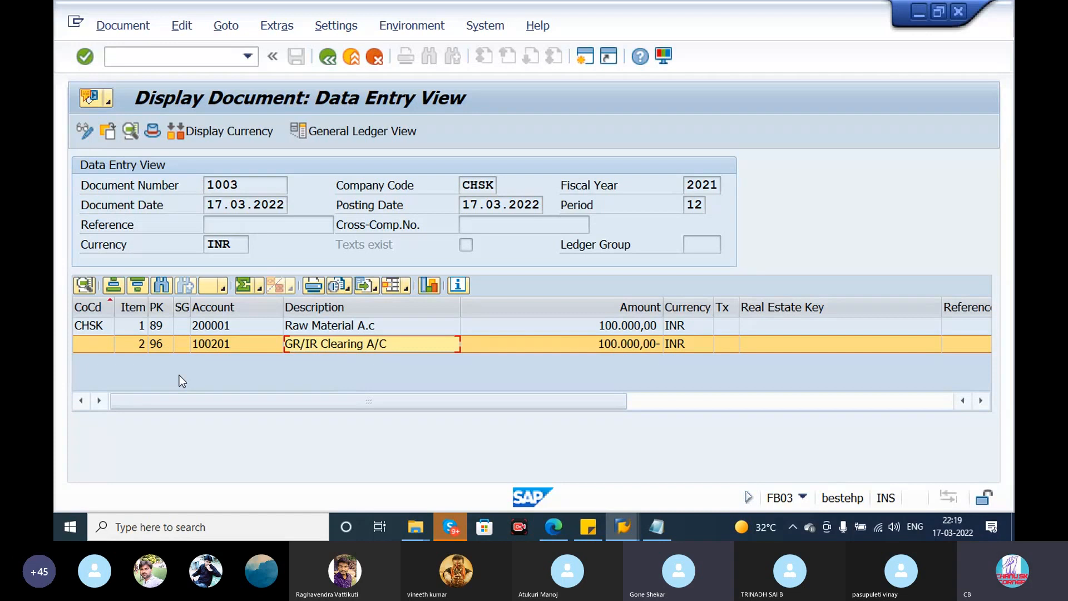
left_click(331, 59)
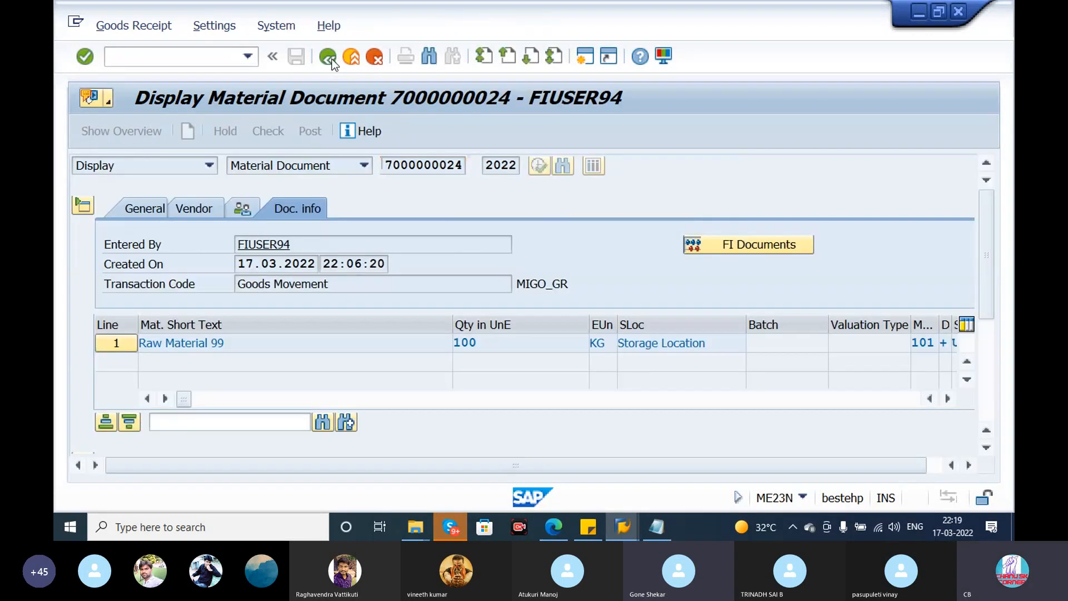
left_click(331, 59)
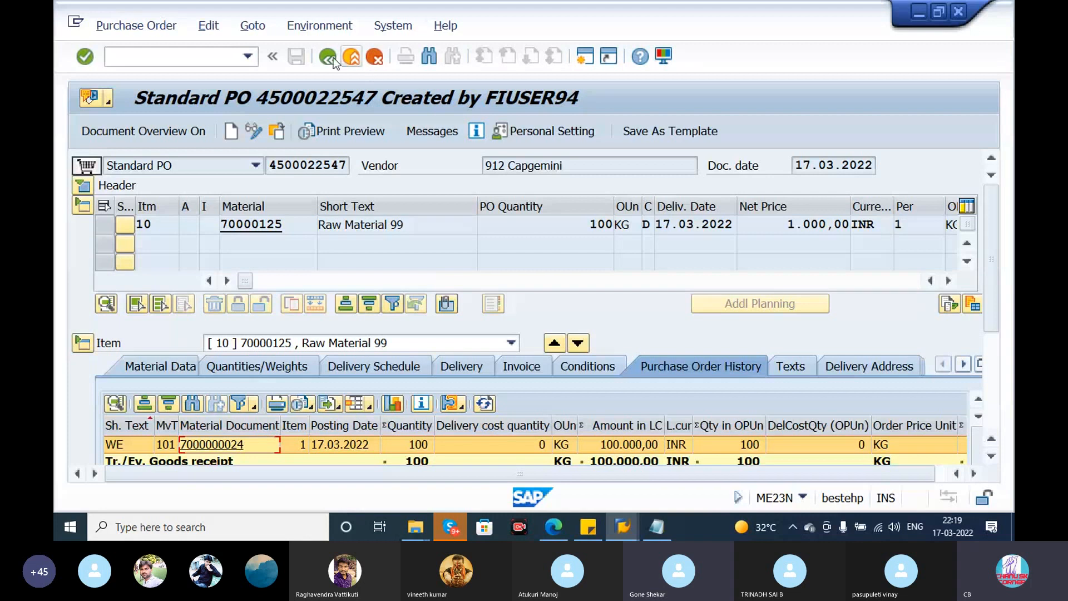
left_click(333, 58)
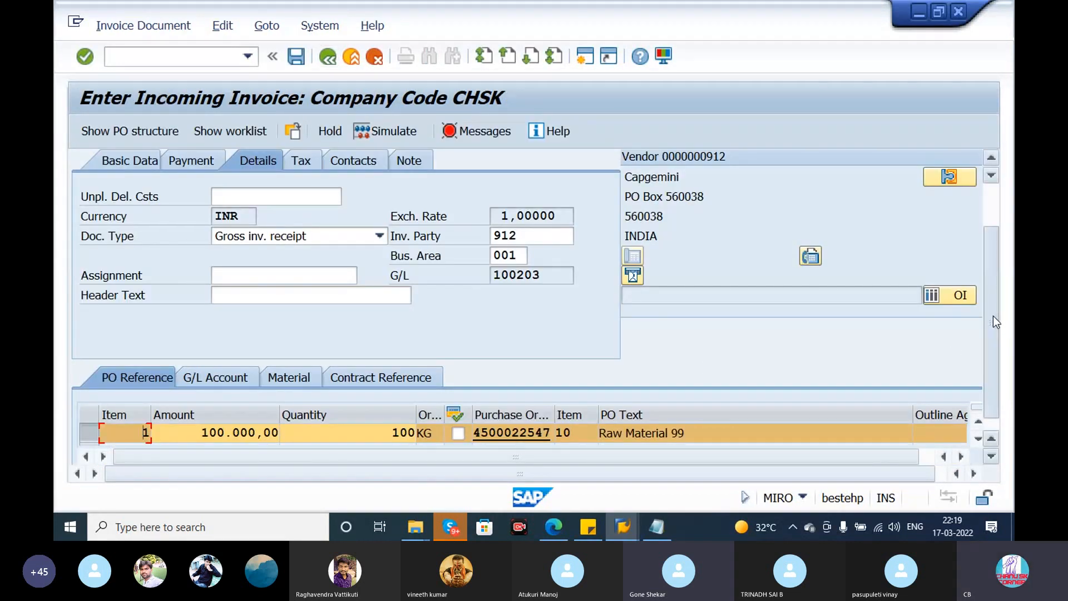
- Copy the invoice balance into the basic data amount and remove the minus sign so it is entered as 112.000,00
left_click_drag(993, 316, 989, 245)
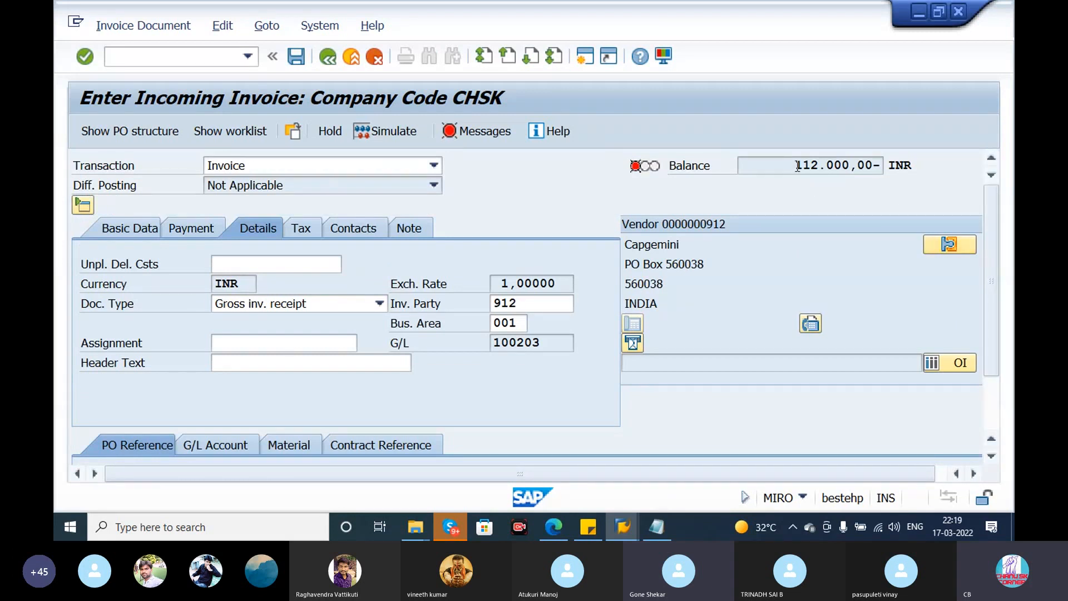
left_click(194, 229)
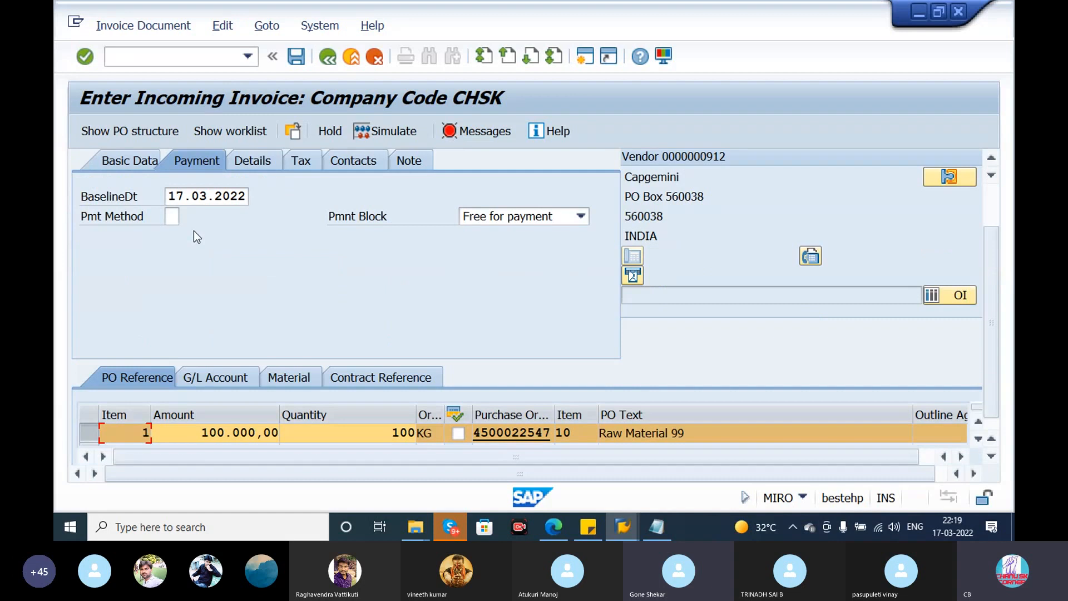
left_click(140, 162)
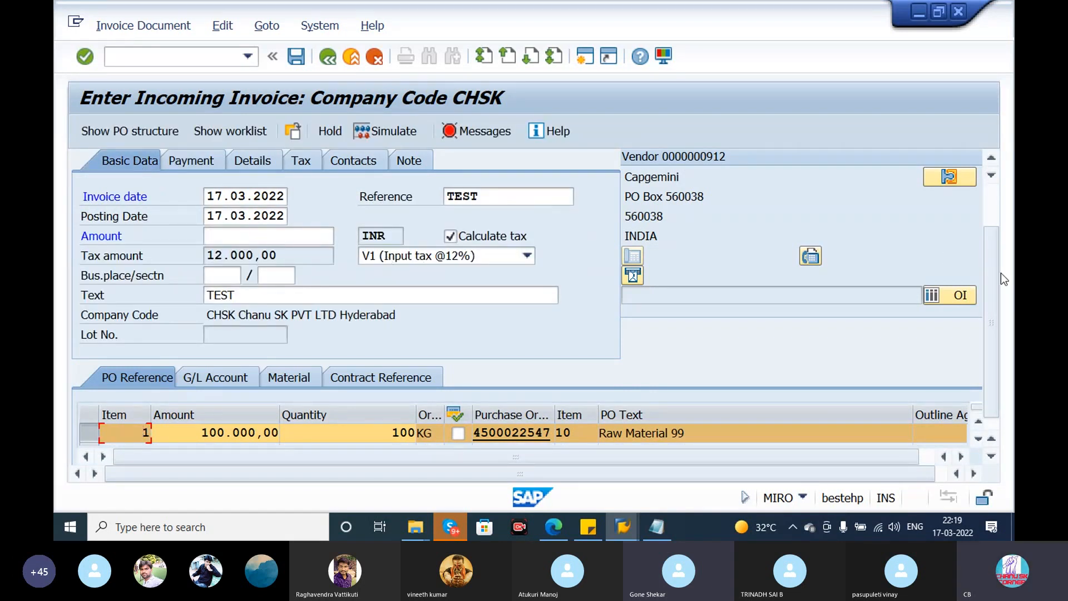
scroll(1000, 273, "up", 3)
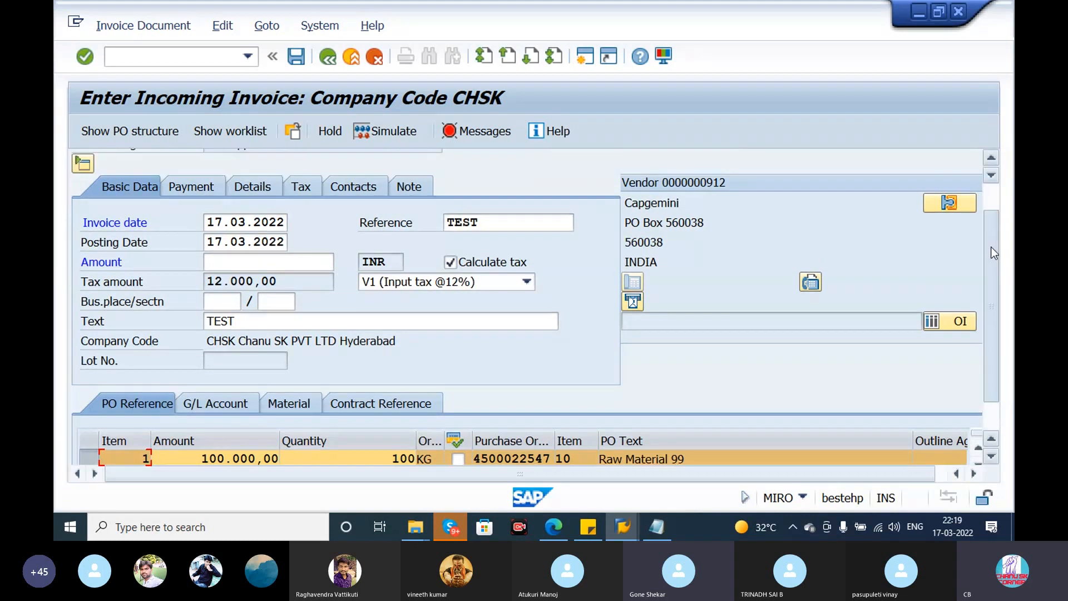
left_click_drag(792, 167, 897, 158)
key("ctrl+c")
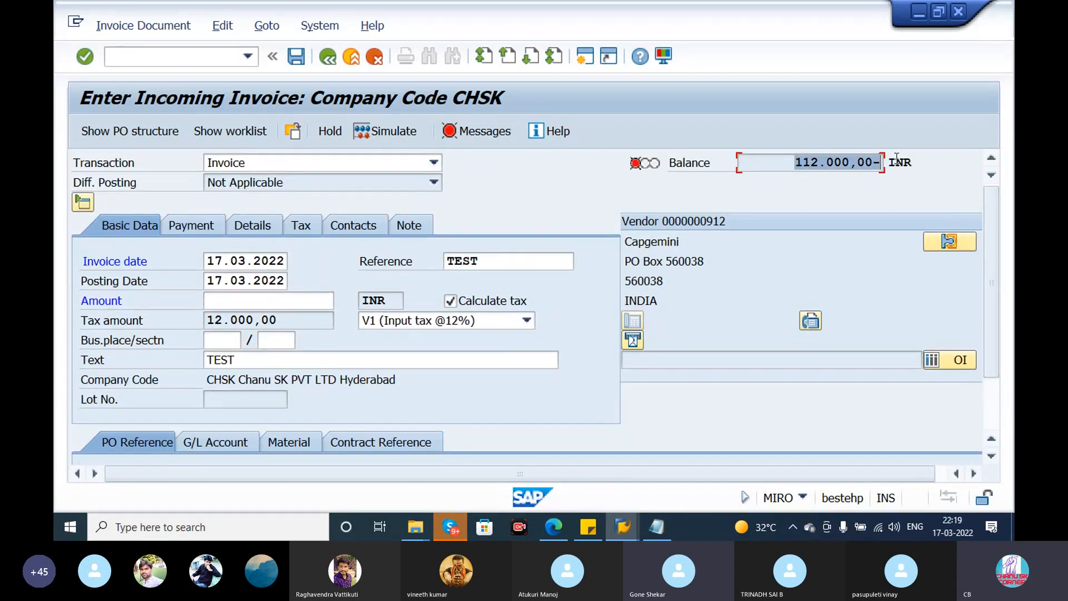
left_click(208, 300)
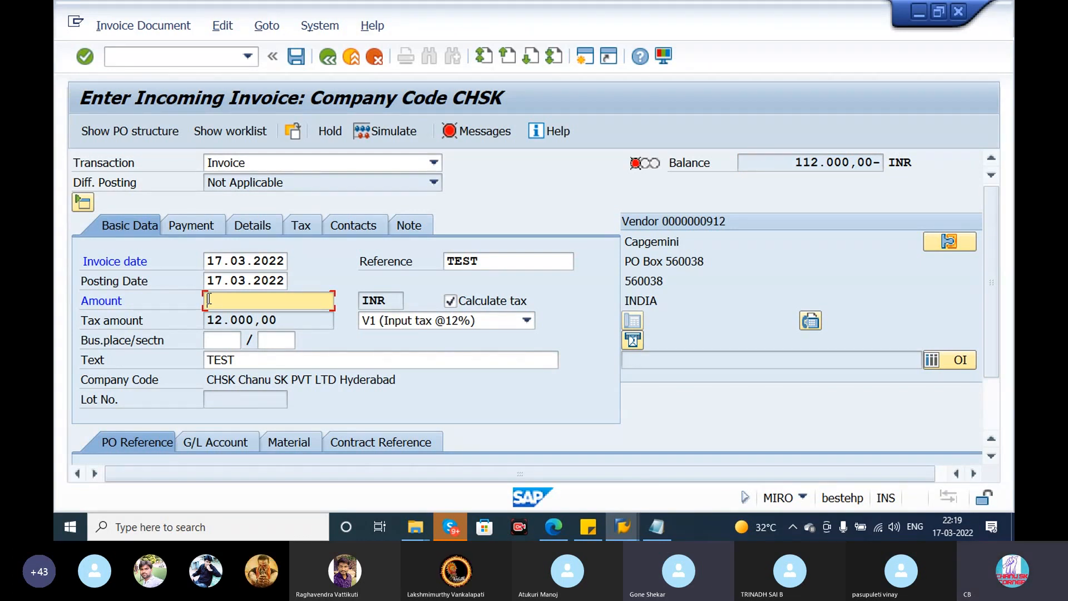
key("ctrl+v")
key("Return")
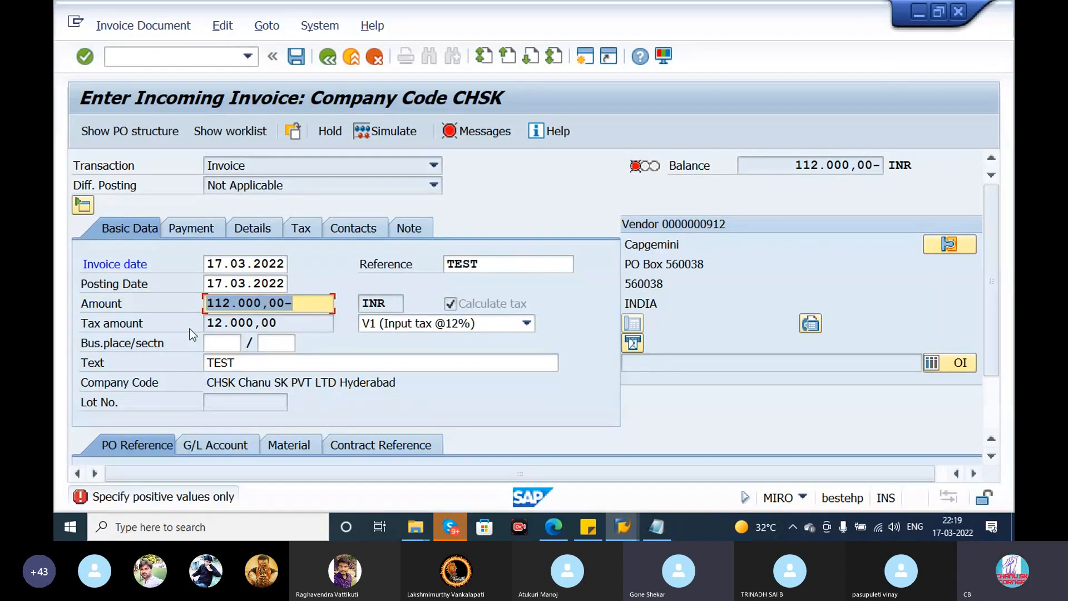
left_click(311, 306)
key("BackSpace")
key("Return")
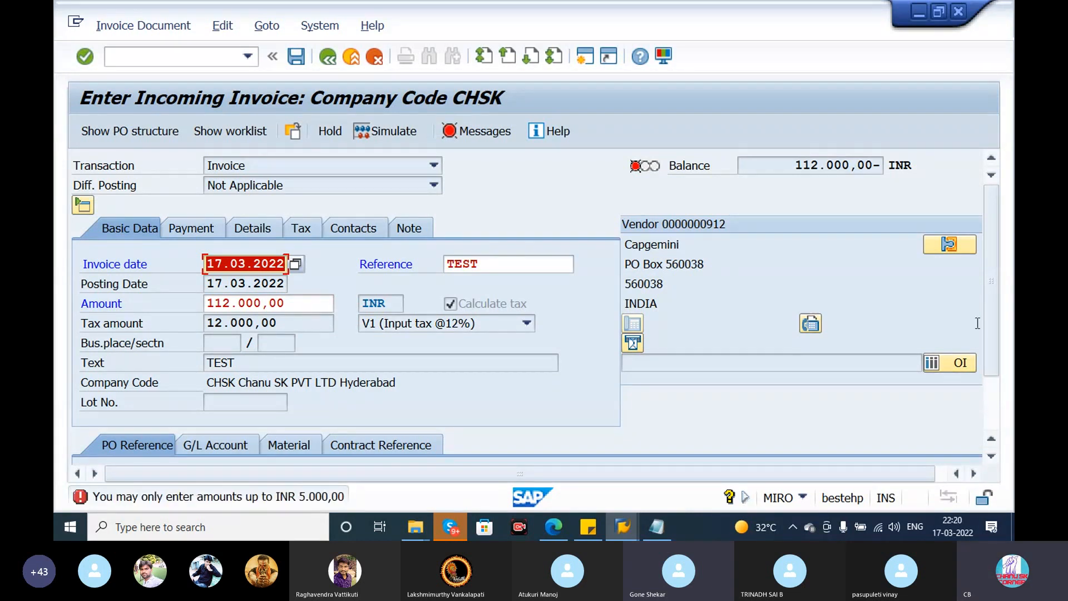
- Read the detailed explanation of the amount limit error on the invoice and close it
mouse_move(996, 294)
left_mouse_down()
mouse_move(1000, 386)
mouse_move(992, 297)
left_mouse_up()
key("Return")
double_click(228, 502)
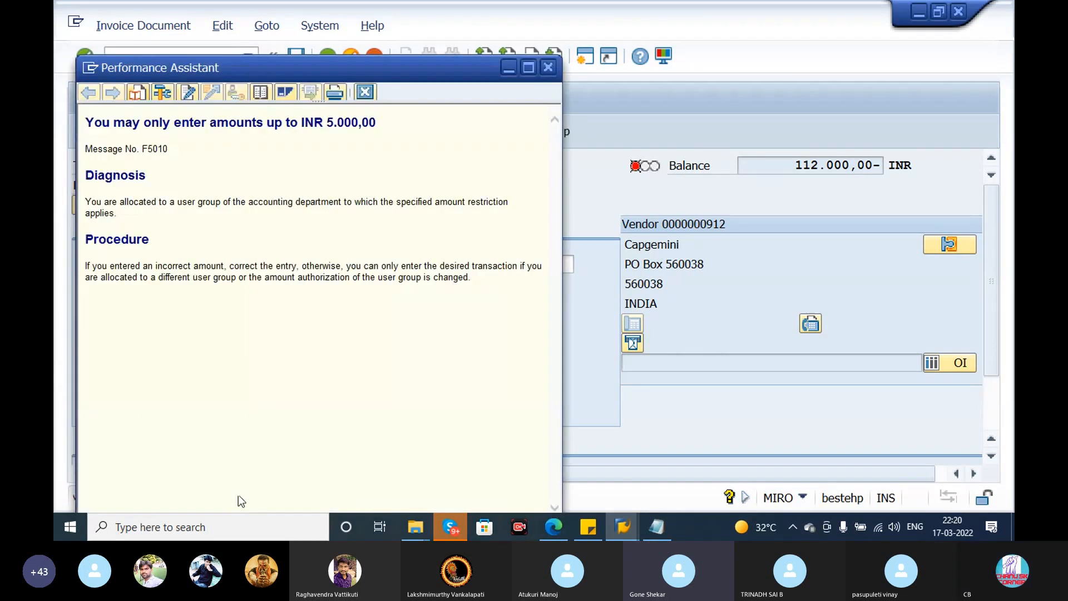
left_click_drag(378, 123, 67, 118)
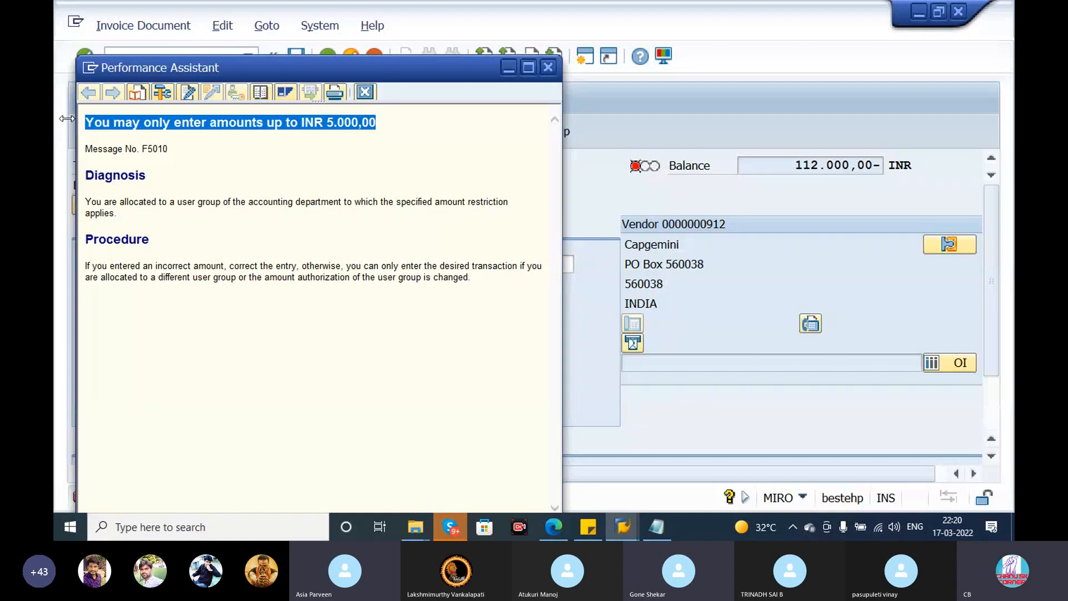
left_click(365, 92)
- Start transaction OBA4 in a new session and display the details of tolerance group CHSK for company code CHSK
left_click(585, 58)
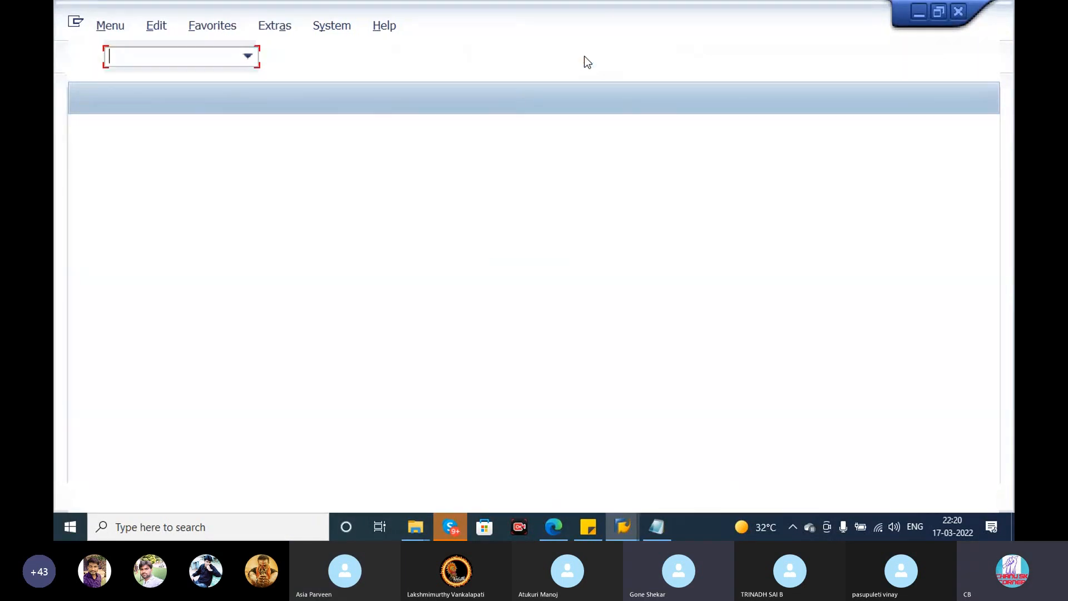
type("OBA")
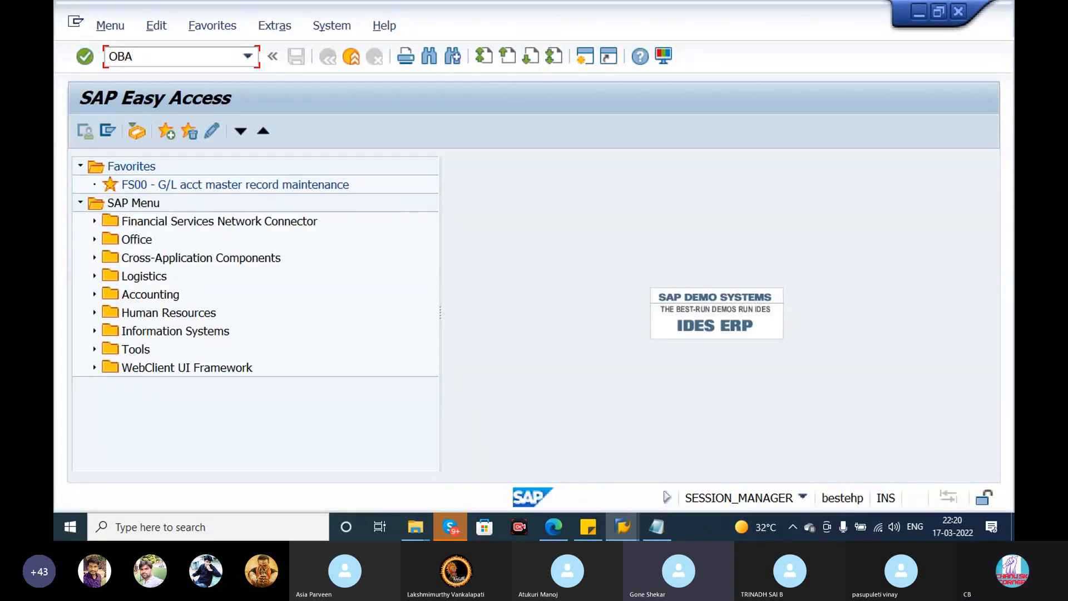
type("4")
key("Return")
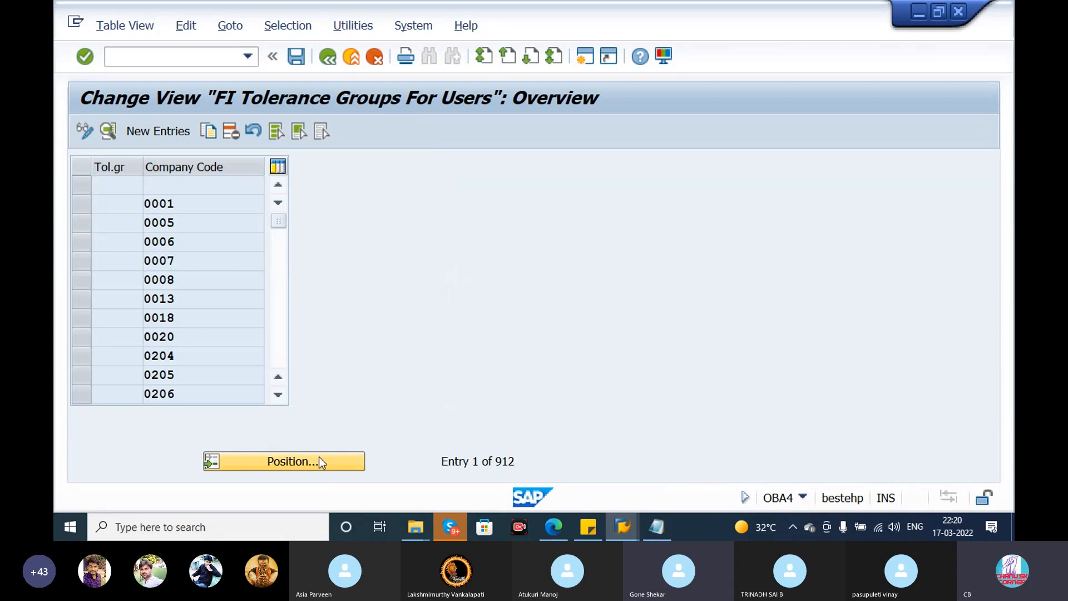
left_click(320, 461)
type("CHSK")
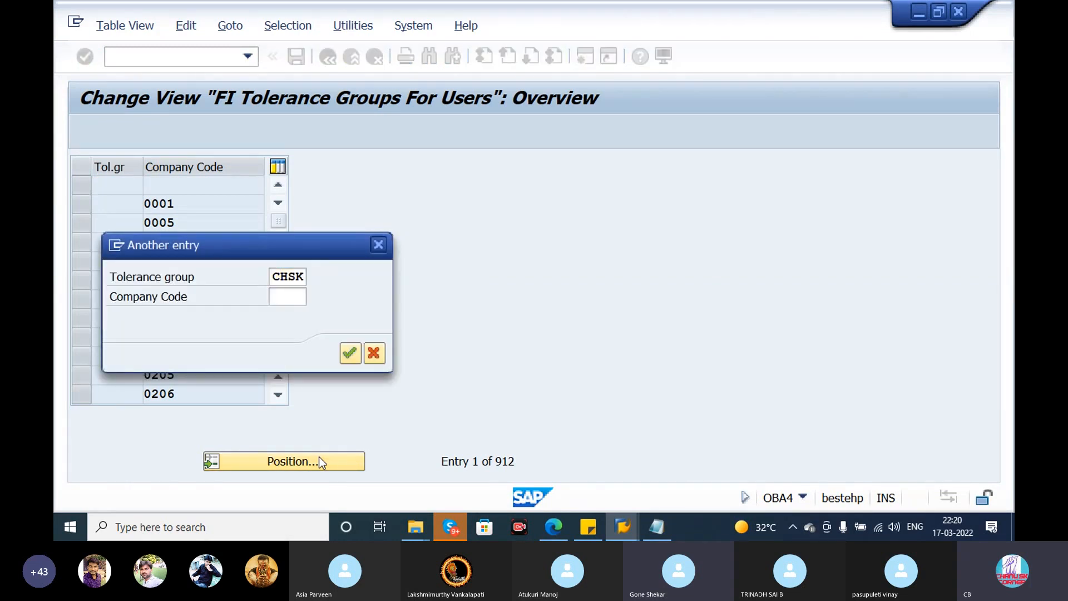
key("Return")
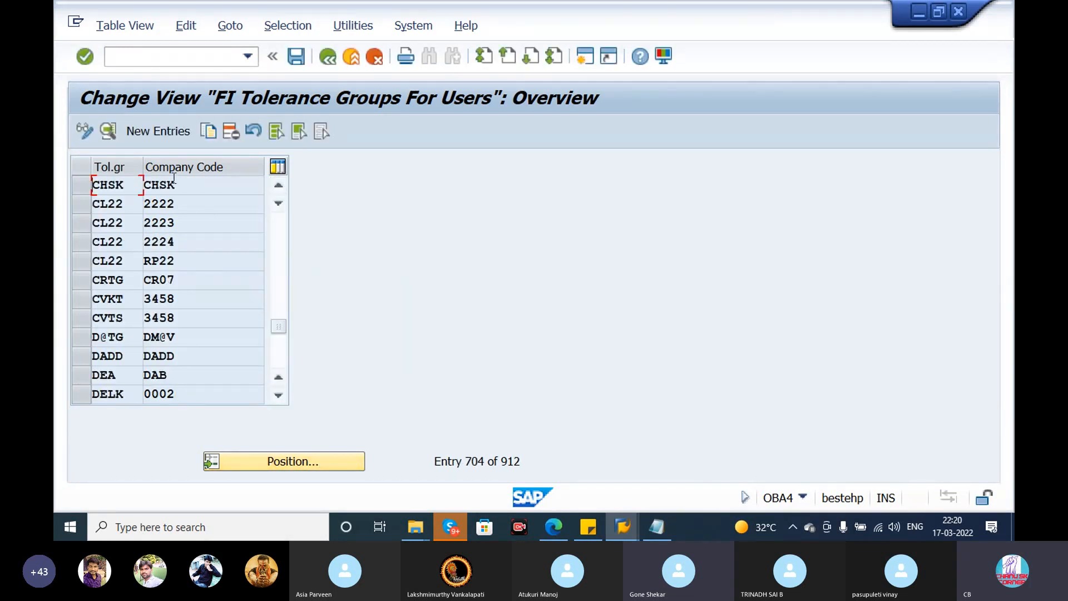
double_click(173, 184)
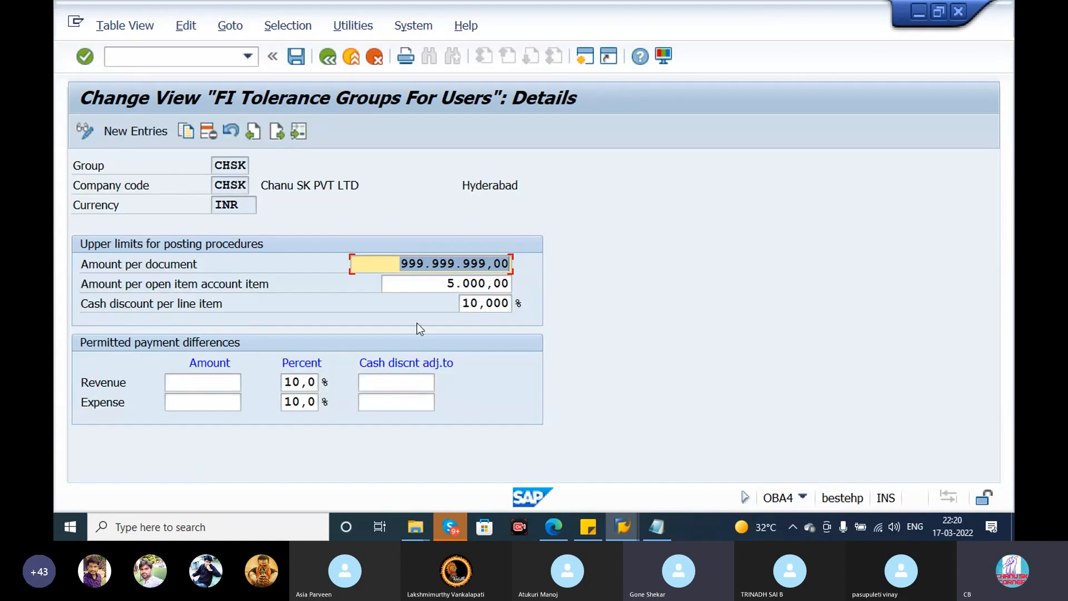
- Set the amount per open item account item to 999.999.999,00 and save the change to customizing request MAHK908101
key("Tab")
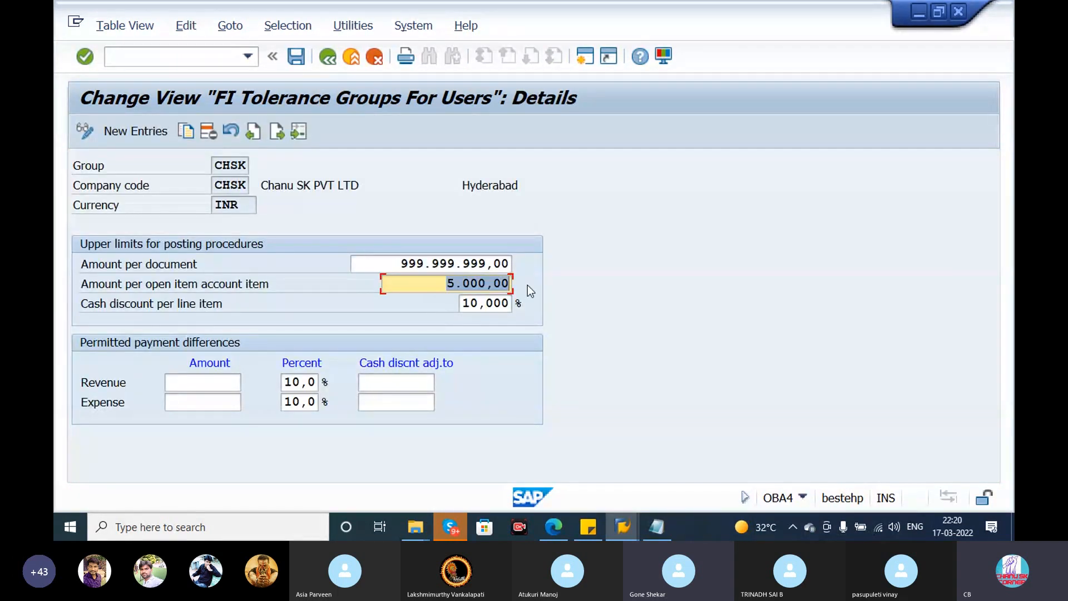
key("BackSpace")
left_click(488, 282)
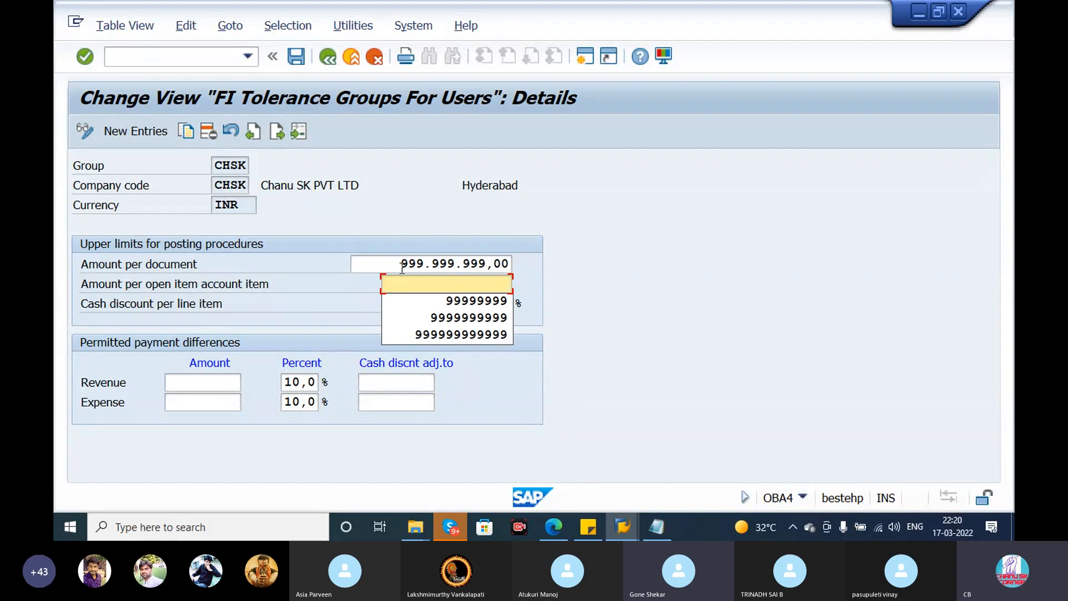
key("shift+Tab")
key("ctrl+c")
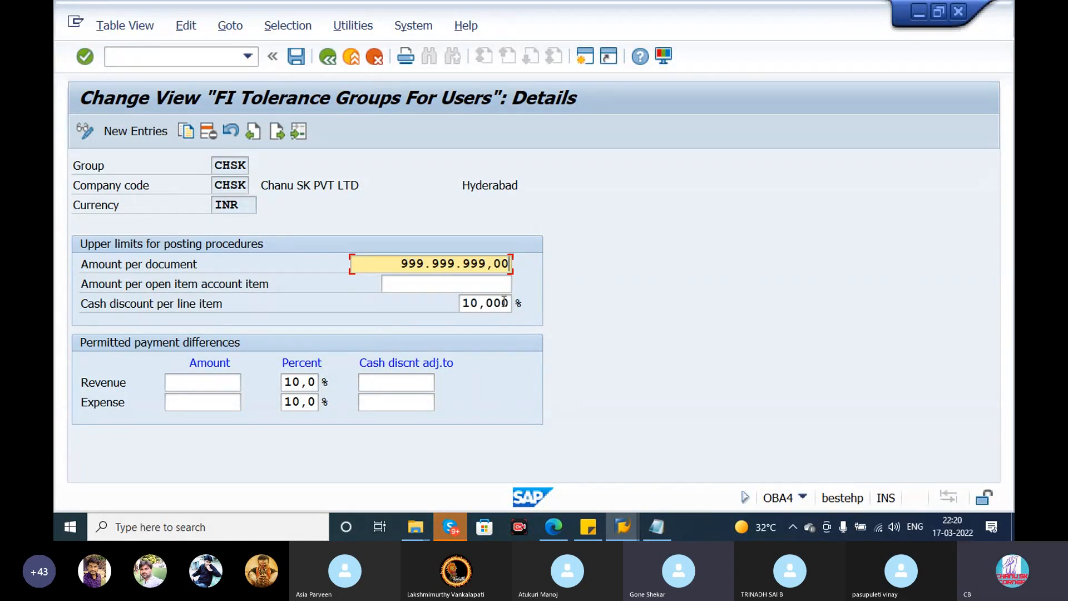
left_click(489, 287)
key("ctrl+v")
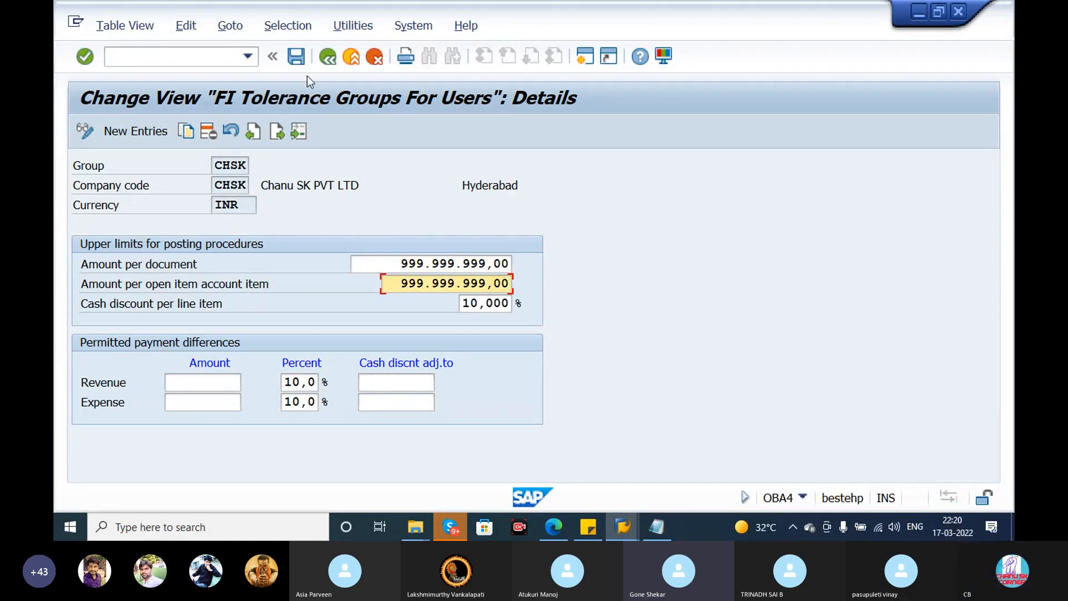
left_click(295, 56)
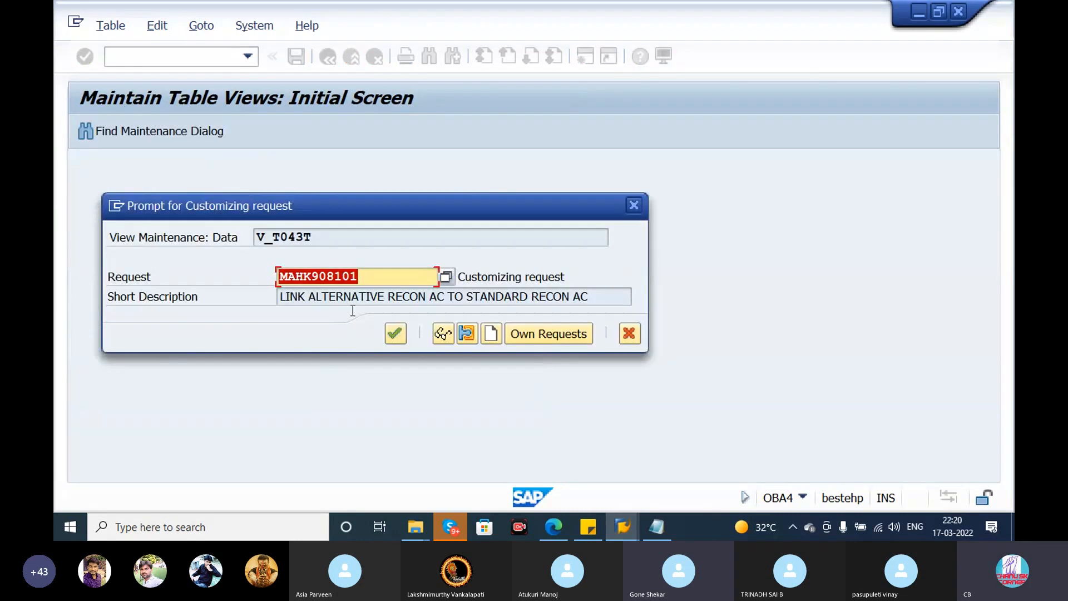
left_click(394, 341)
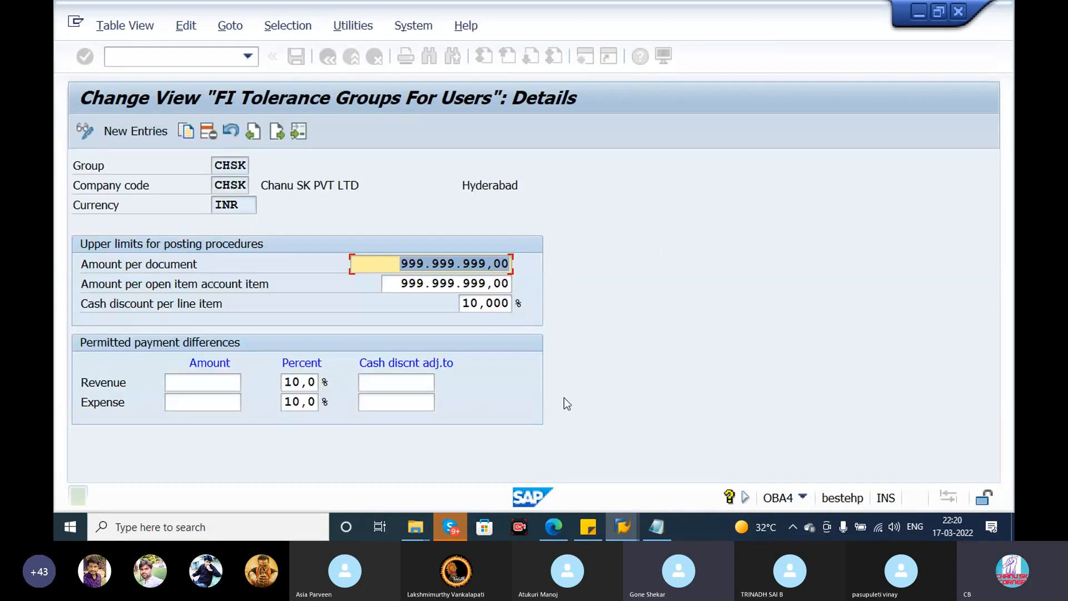
- Return to the invoice session, abandon the current entry and restart transaction MIRO
key("alt+Tab")
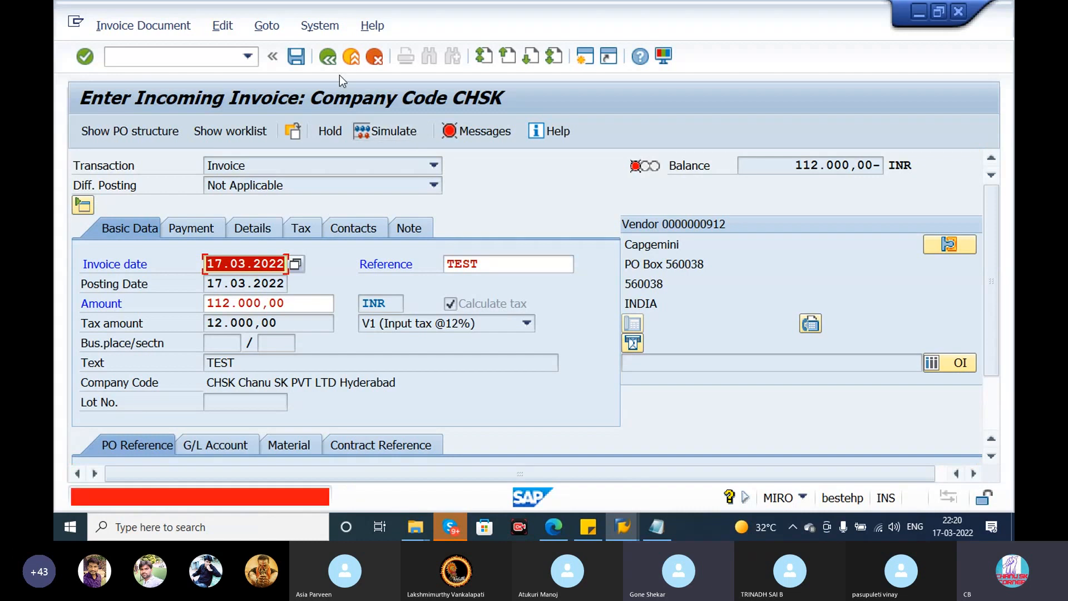
left_click(209, 61)
type("/n")
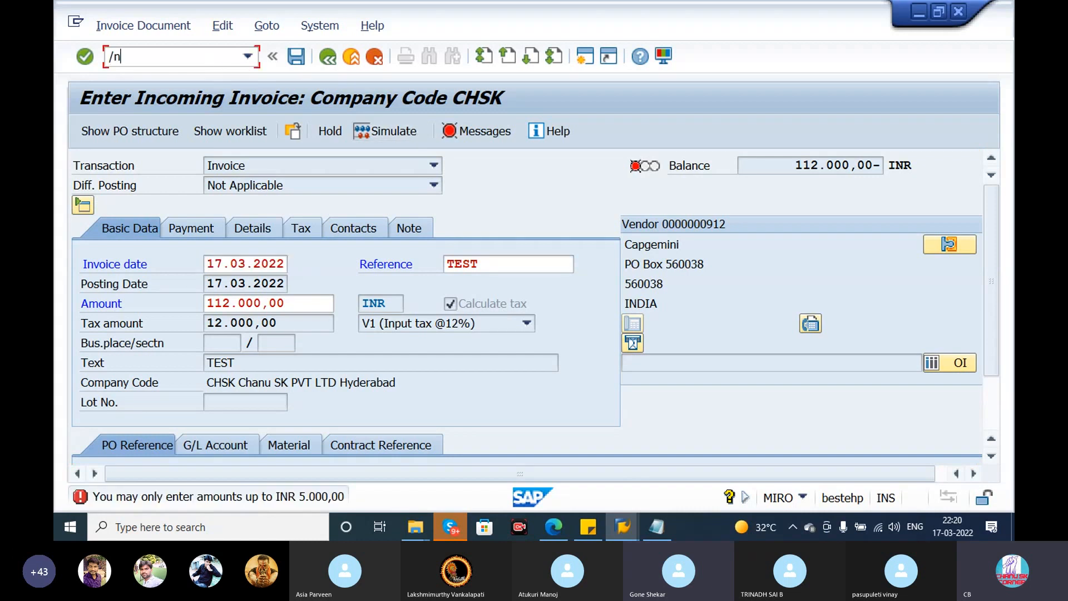
key("Return")
left_click(210, 62)
type("MIRO")
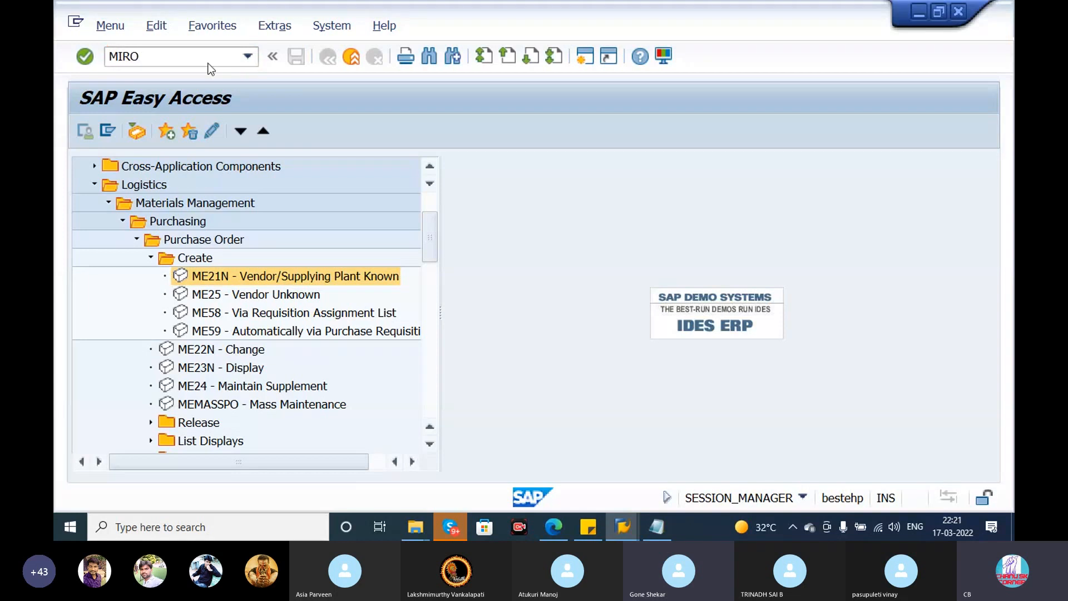
key("Return")
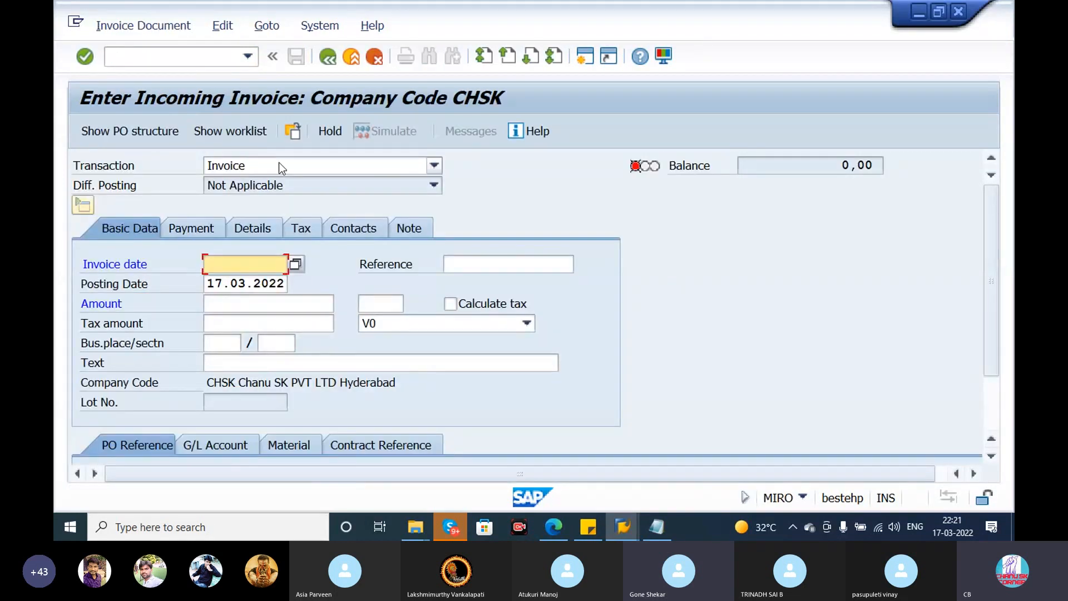
left_click(244, 266)
left_click(241, 279)
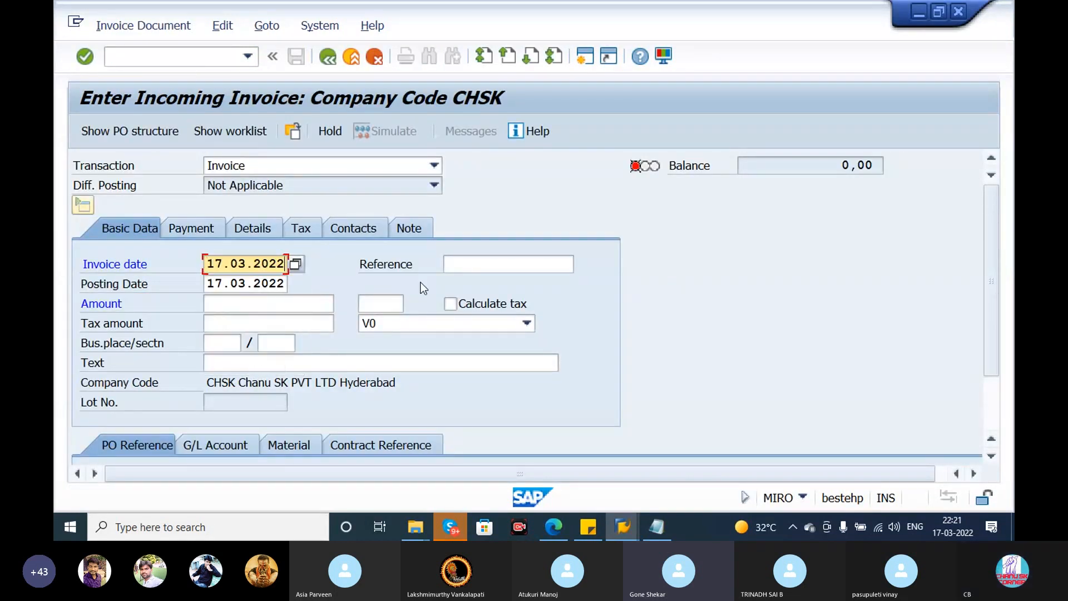
left_click(469, 262)
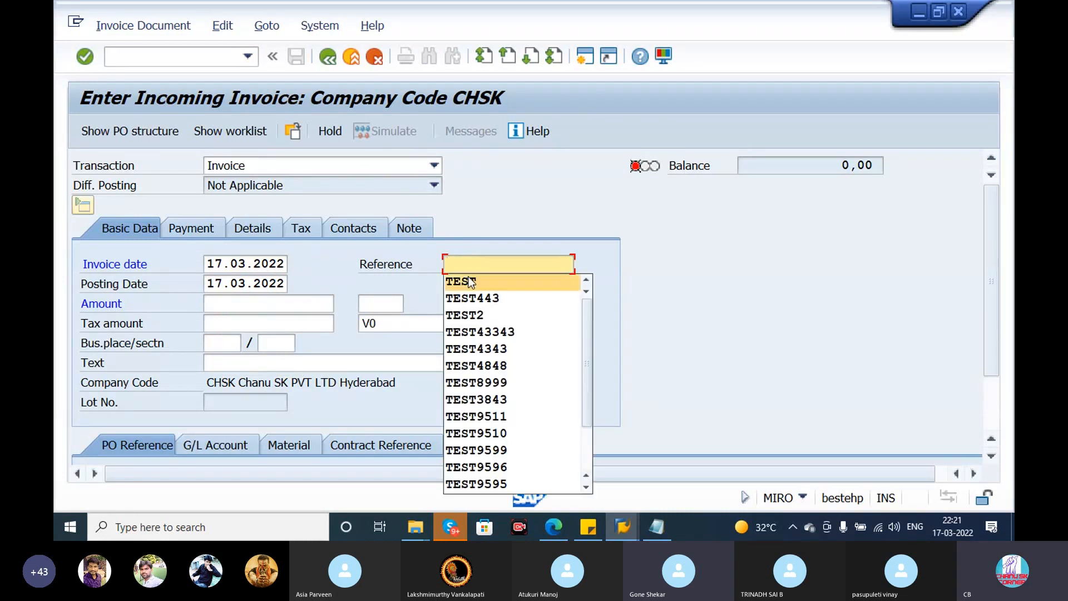
left_click(471, 281)
left_click(227, 311)
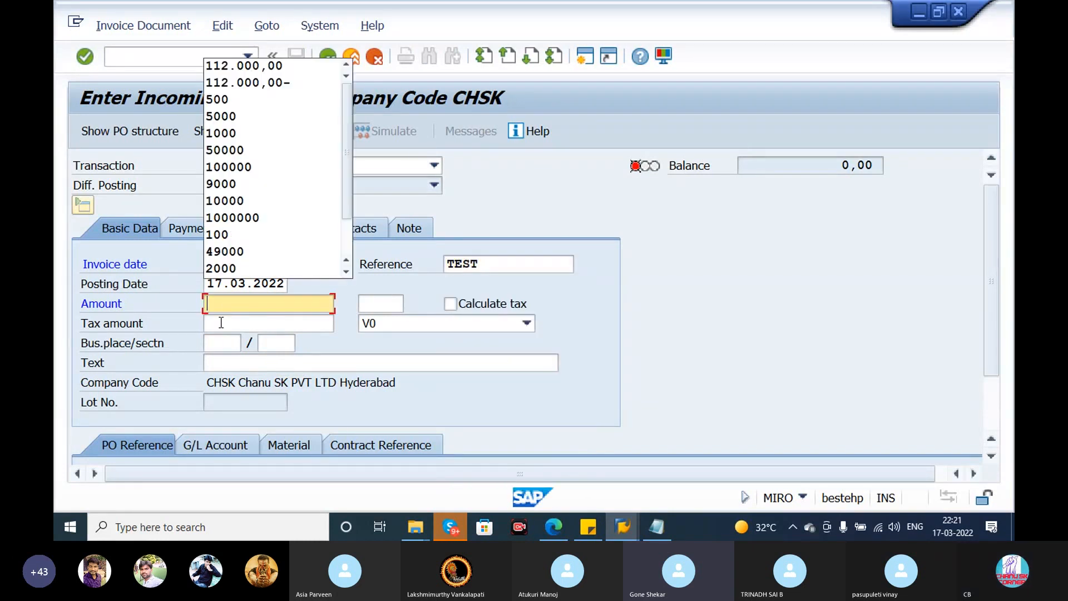
left_click(411, 317)
left_click_drag(986, 333, 992, 380)
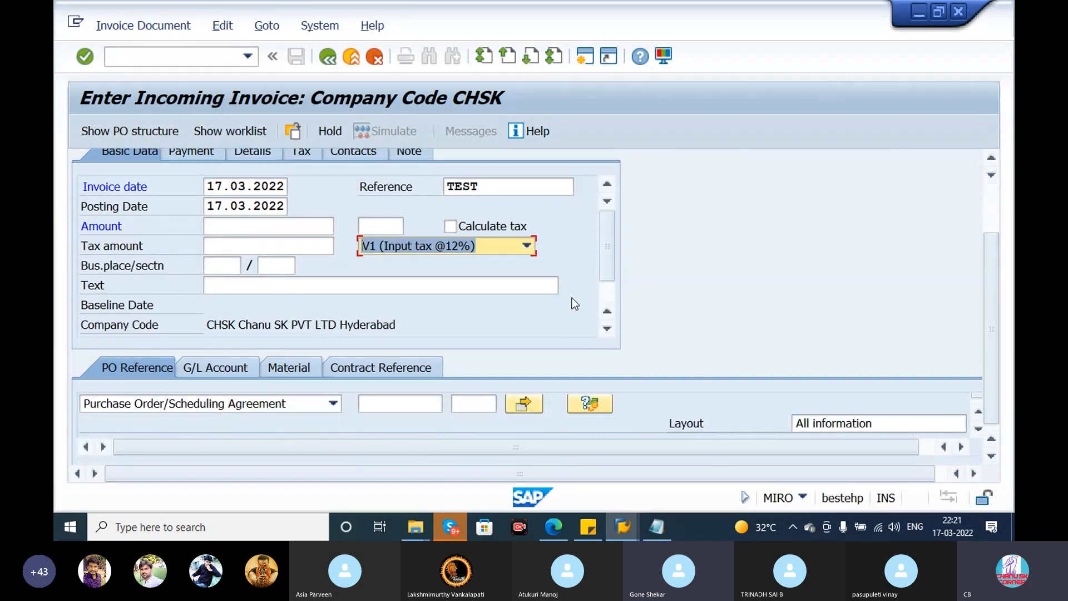
left_click(265, 288)
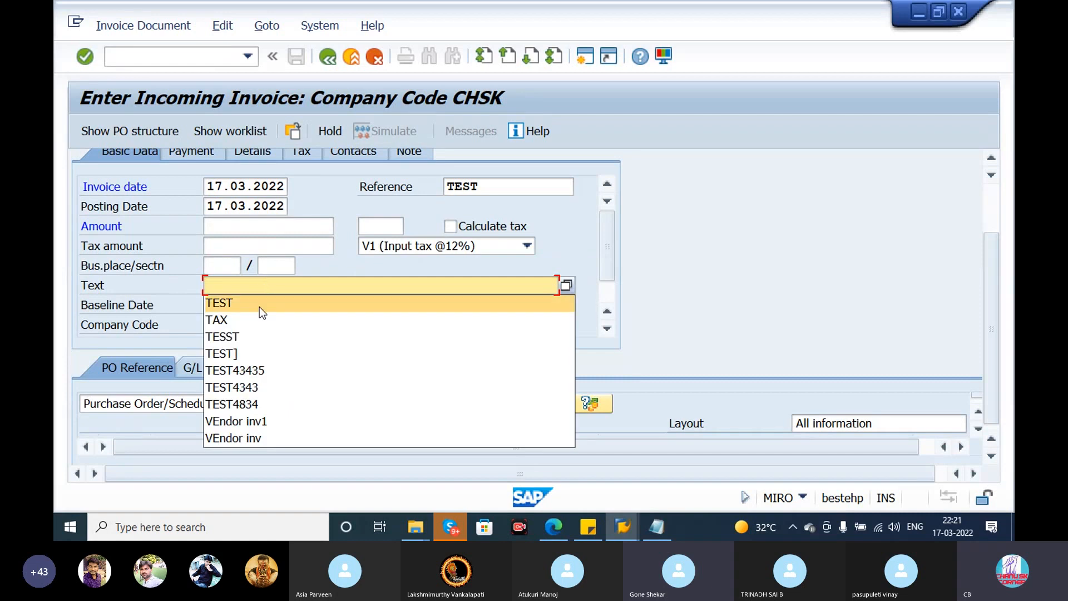
left_click(260, 305)
- Enter the standard purchase order number, check it against the Notepad notes, and load the order's items into the invoice
left_click(391, 408)
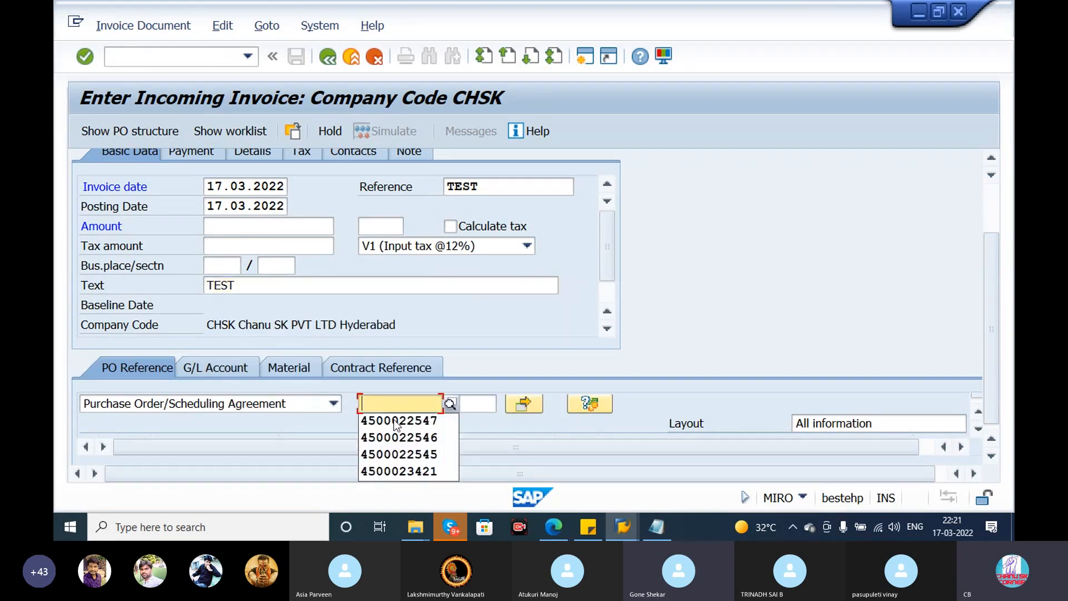
left_click(395, 419)
left_click(651, 534)
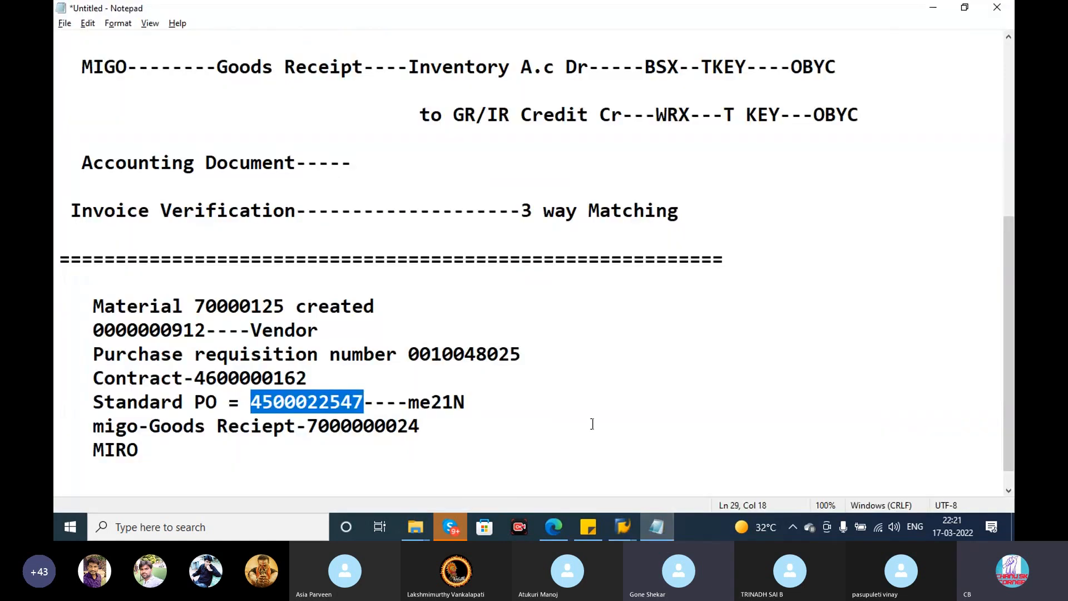
key("alt+Tab")
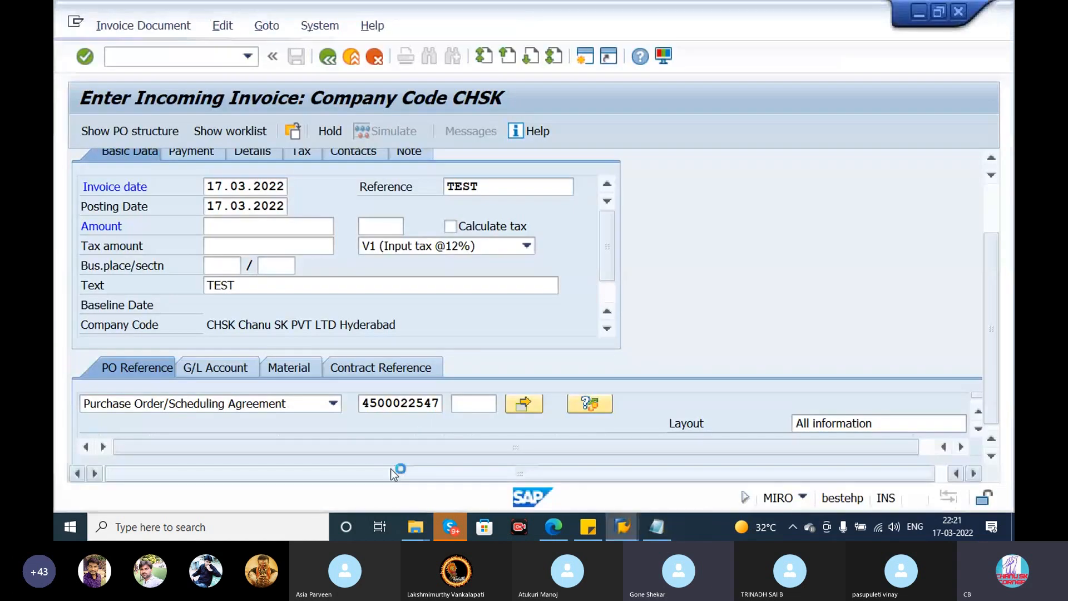
key("Return")
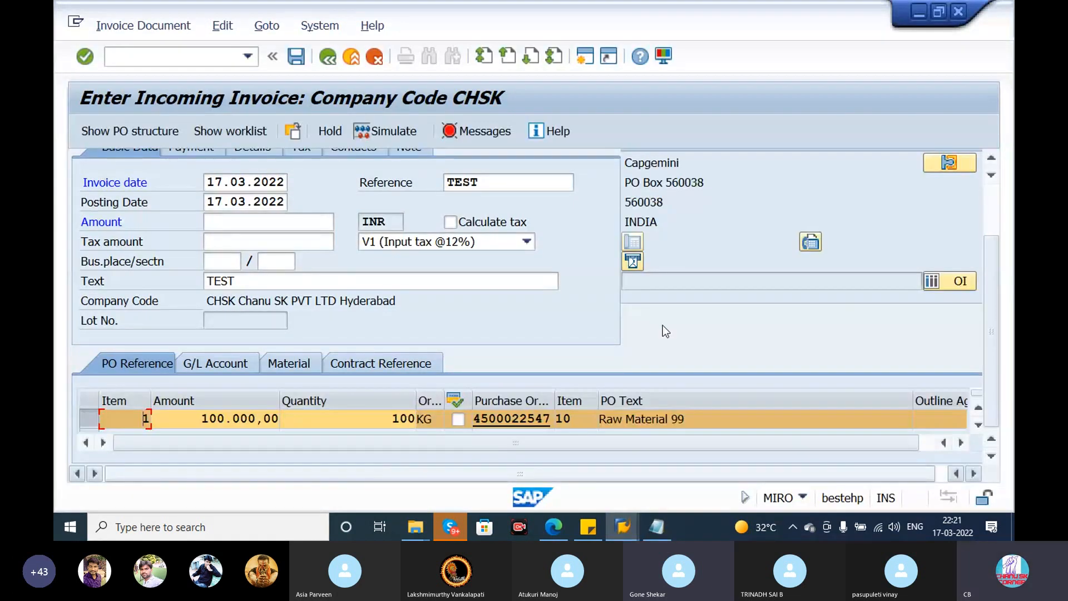
- Turn on automatic tax calculation and enter business area 001 in the invoice details
left_click_drag(987, 301, 990, 245)
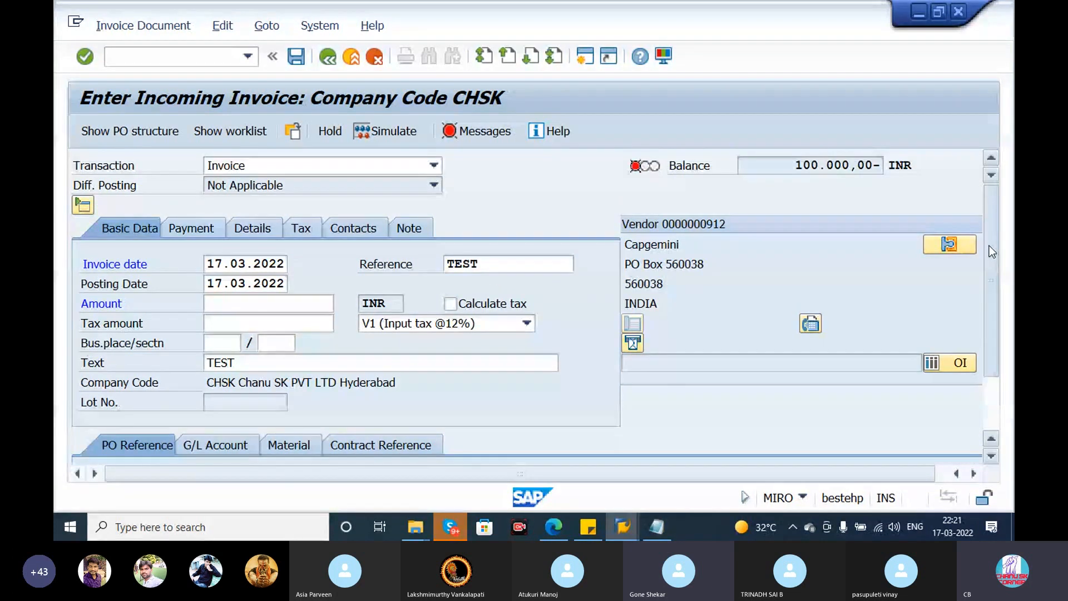
left_click(450, 304)
key("Return")
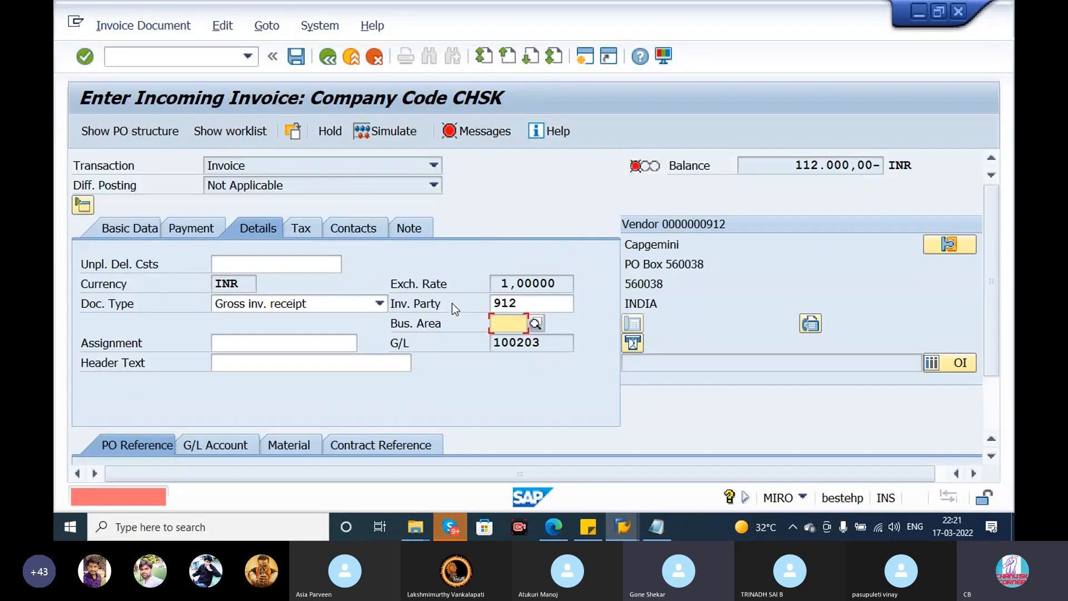
left_click(504, 323)
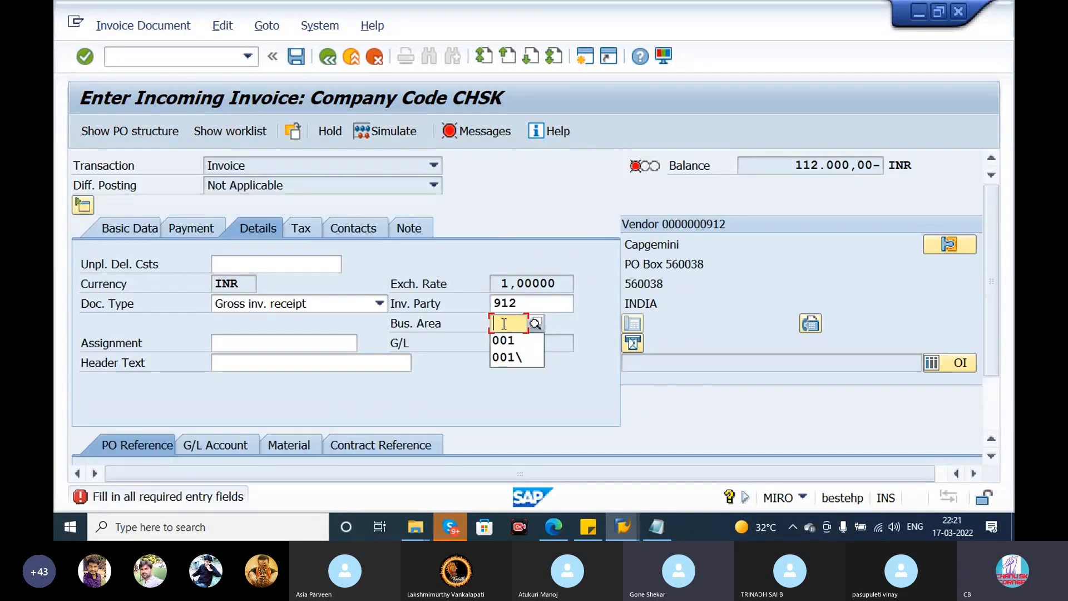
left_click(505, 336)
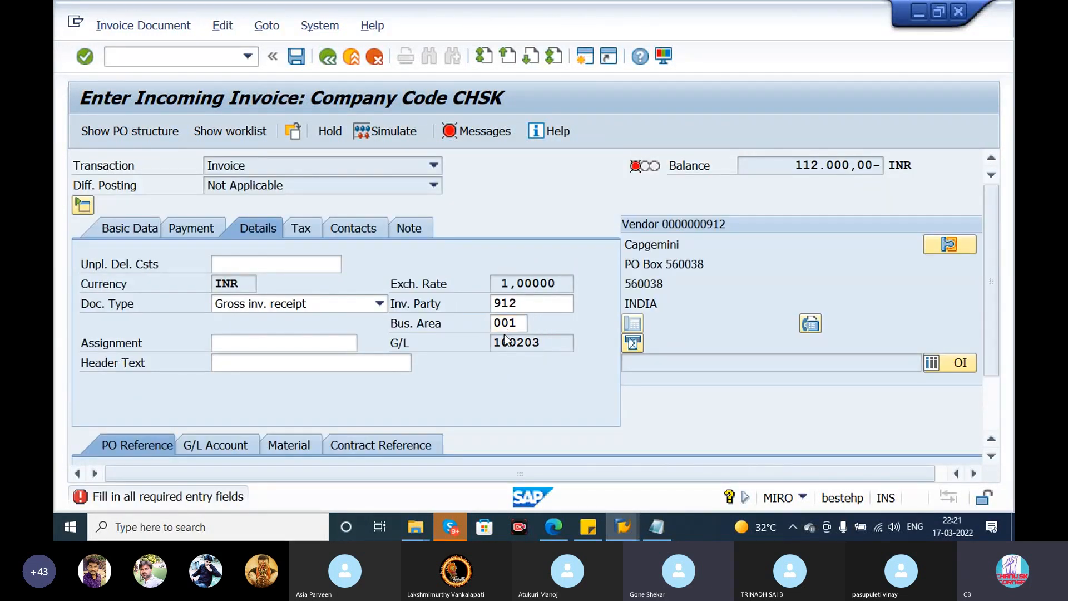
key("Return")
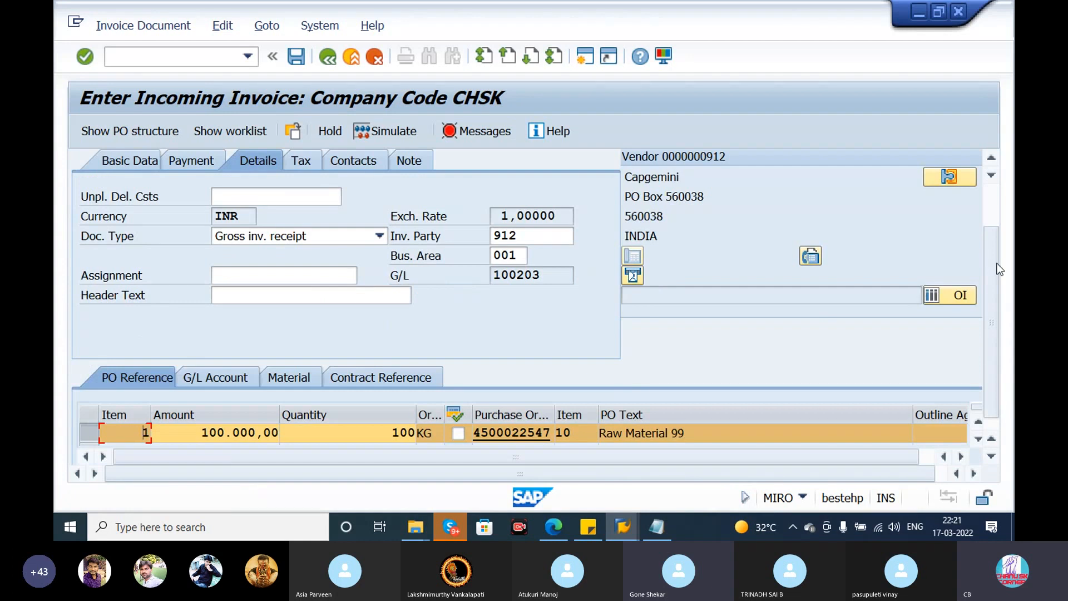
- Copy the balance without its minus sign into the invoice amount as 112.000,00 and confirm it
scroll(997, 262, "up", 2)
scroll(994, 220, "up", 3)
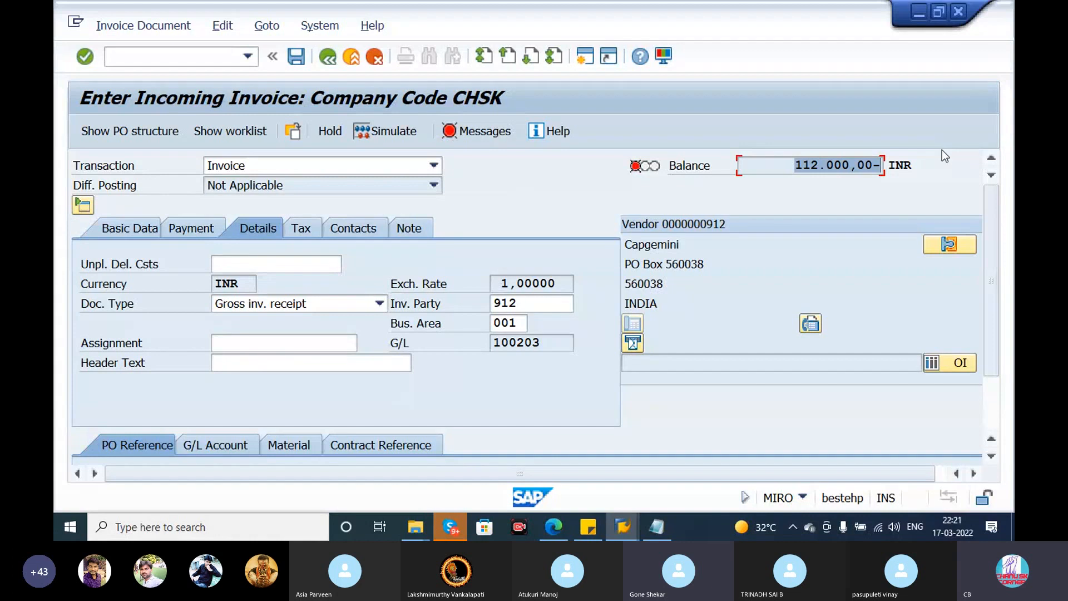
left_click(146, 223)
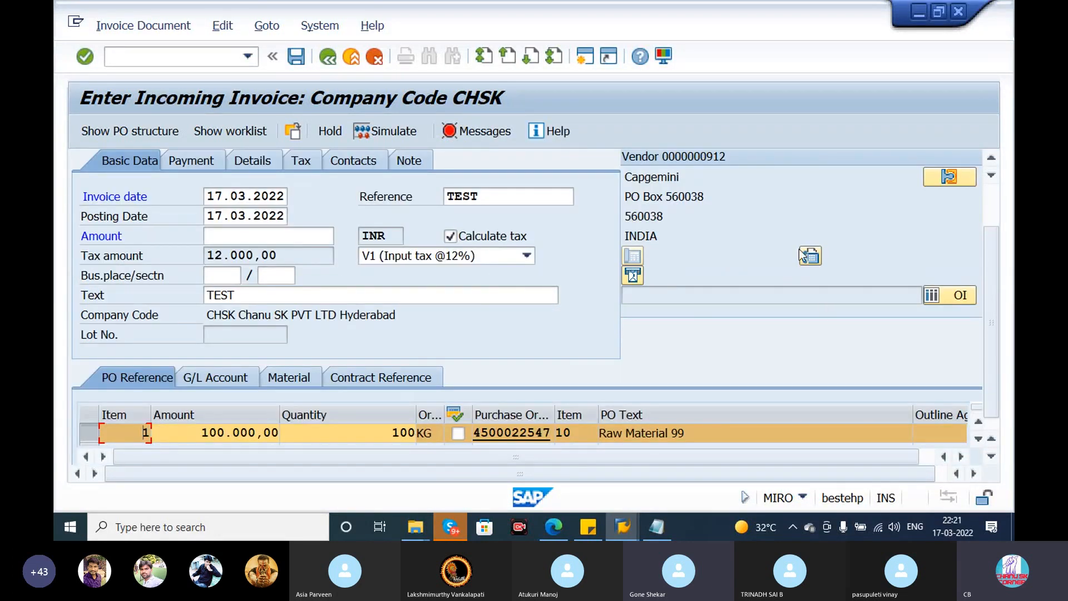
scroll(986, 271, "up", 3)
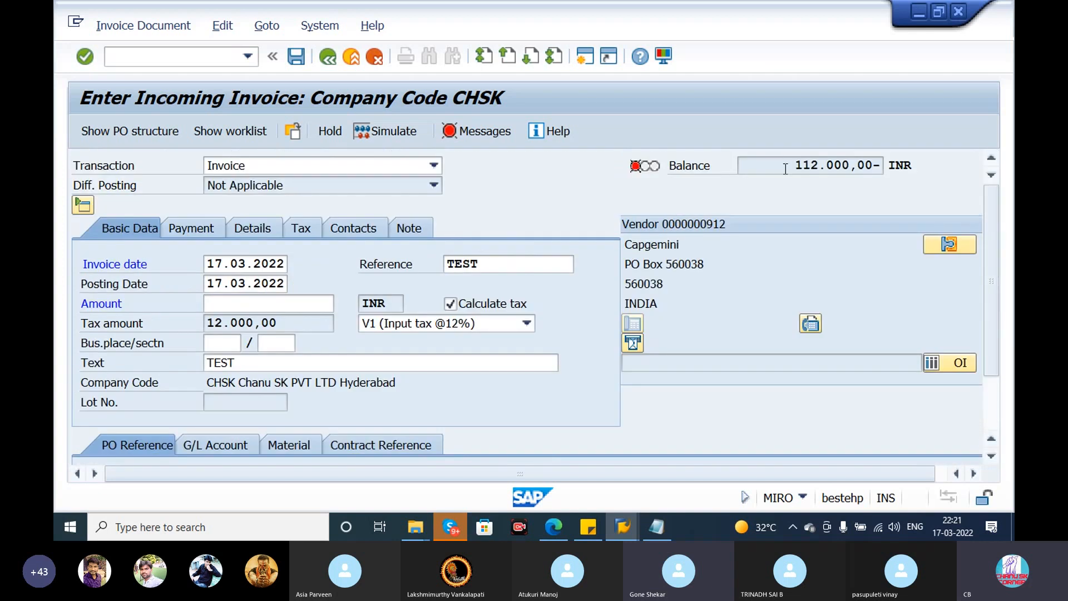
left_click_drag(794, 165, 877, 167)
key("ctrl+c")
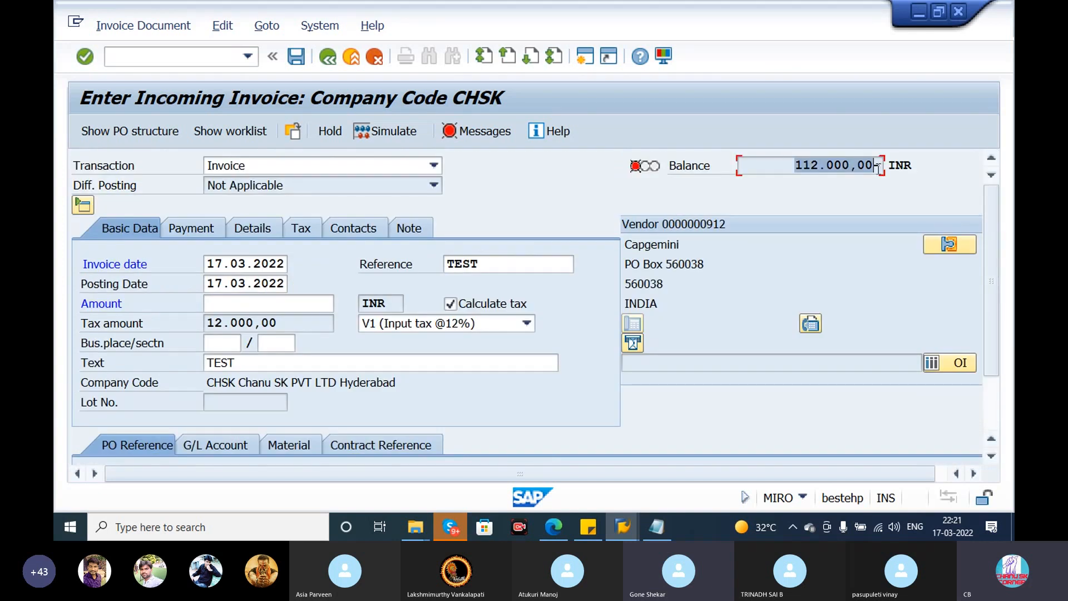
left_click(233, 308)
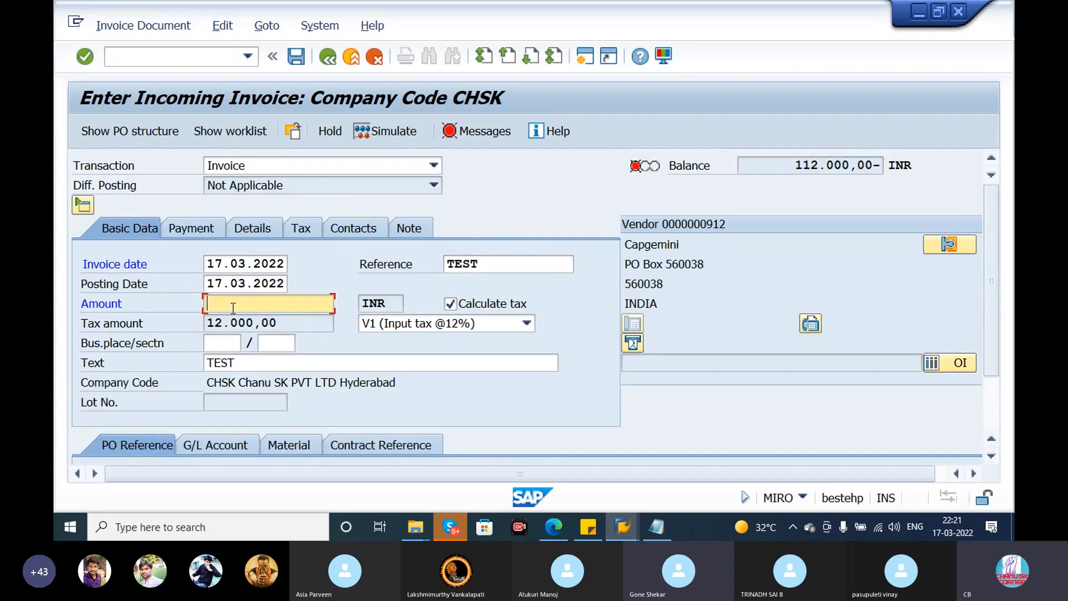
key("ctrl+v")
key("Return")
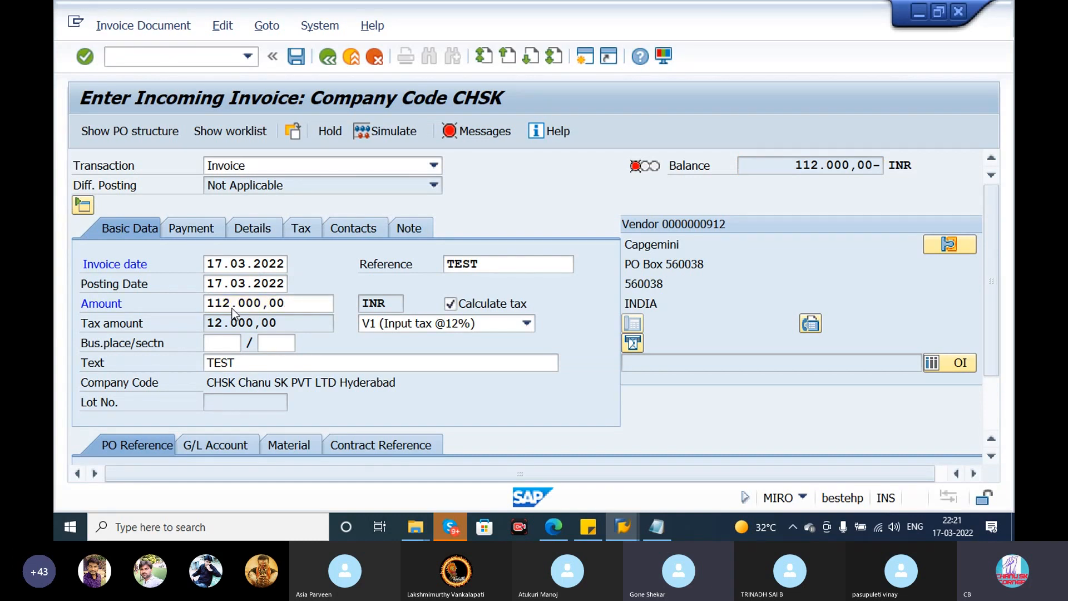
- Review the invoice's balance, tax data and payment data, and return to the basic data
left_click_drag(995, 230, 966, 128)
left_click_drag(841, 168, 911, 157)
left_click_drag(985, 220, 994, 183)
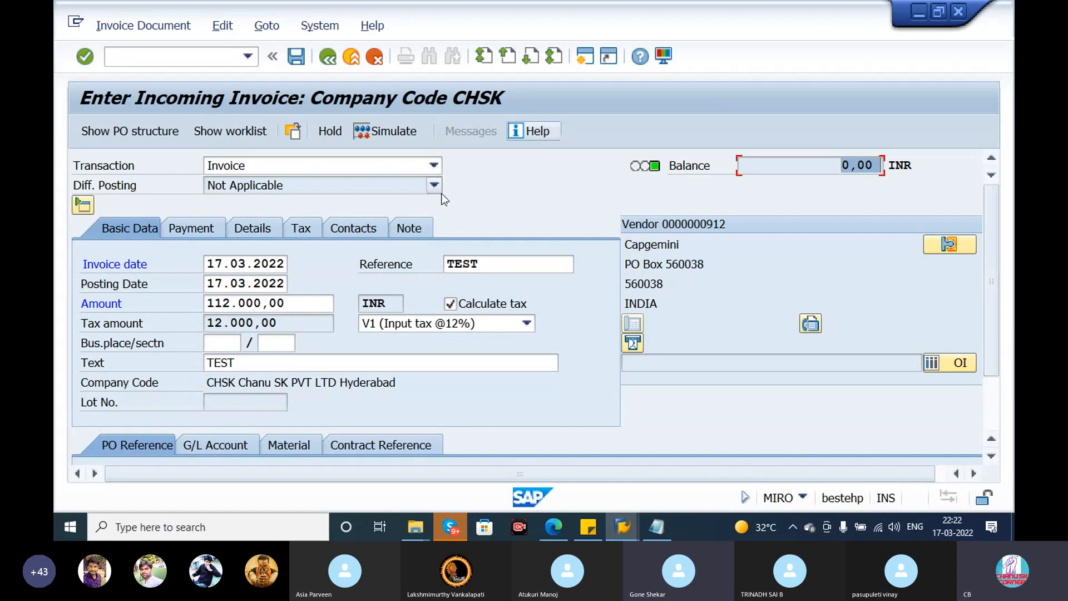
left_click(304, 230)
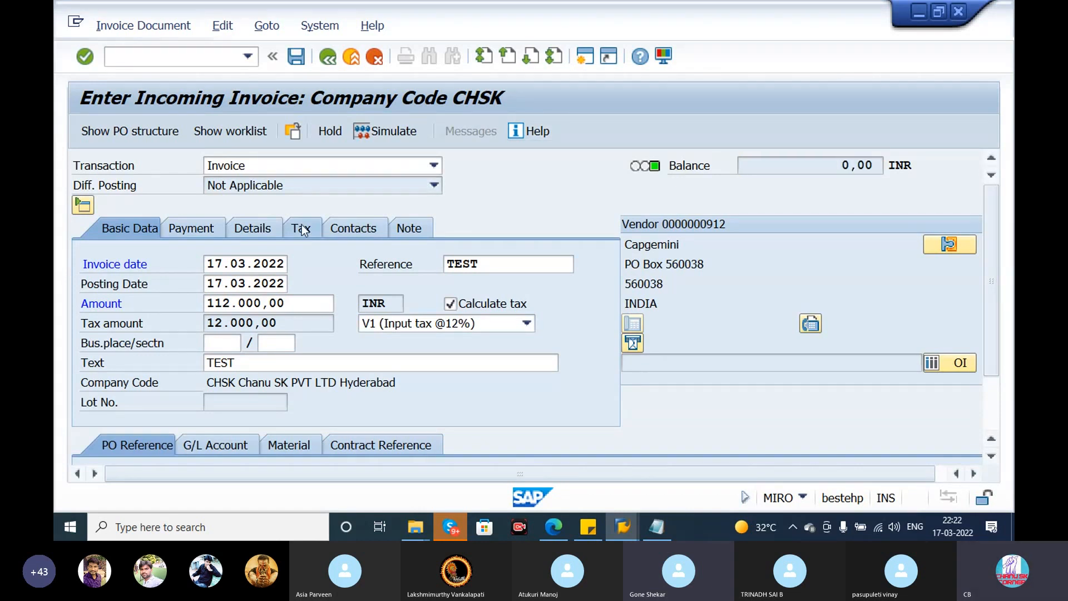
left_click(291, 237)
left_click(172, 274)
left_click(203, 235)
key("shift+Tab")
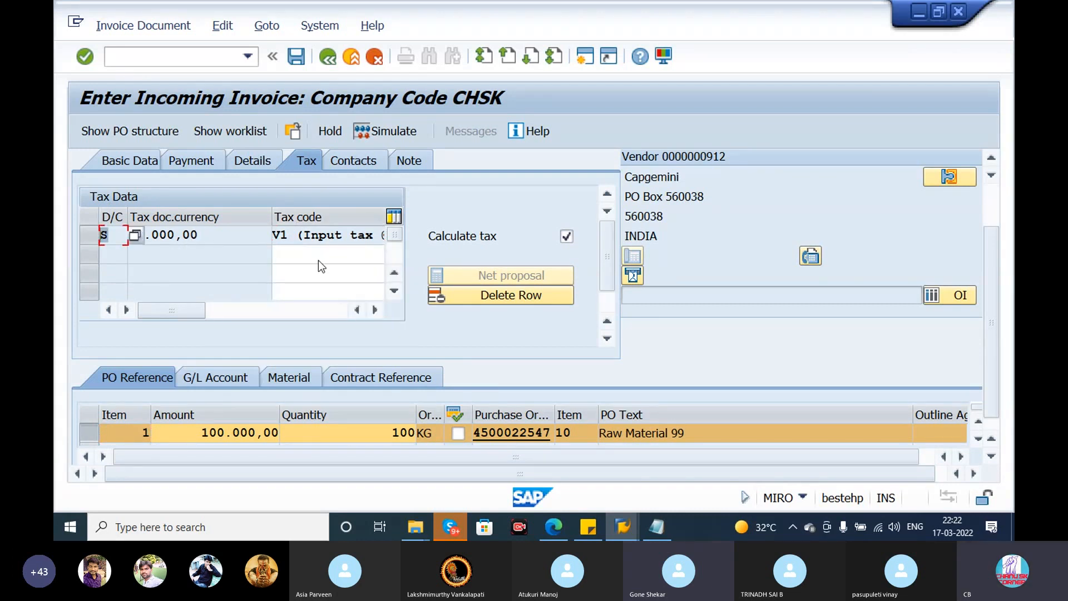
left_click_drag(992, 236, 991, 177)
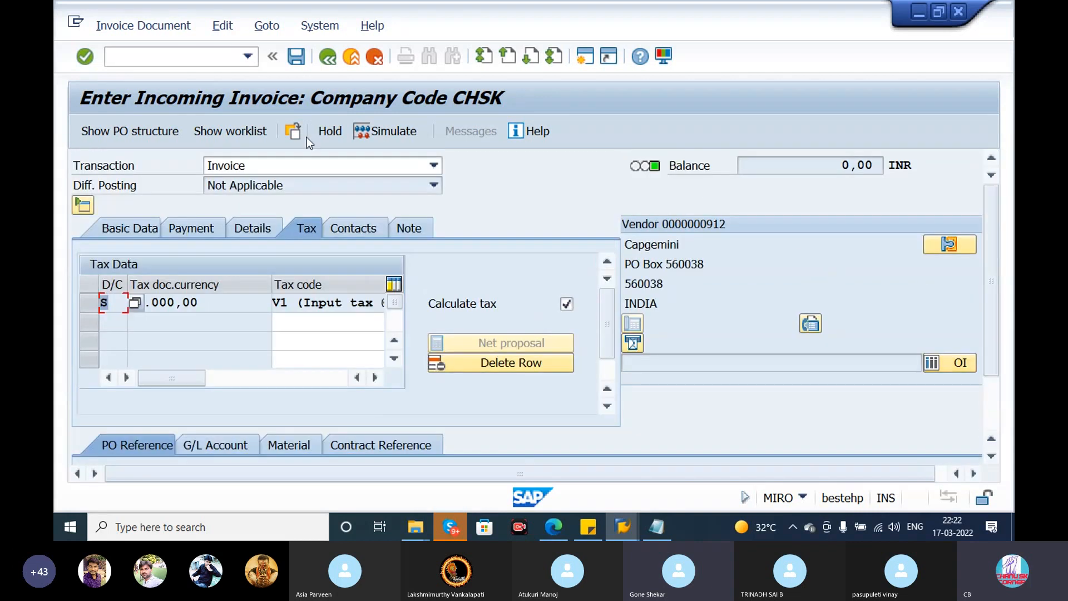
left_click(196, 227)
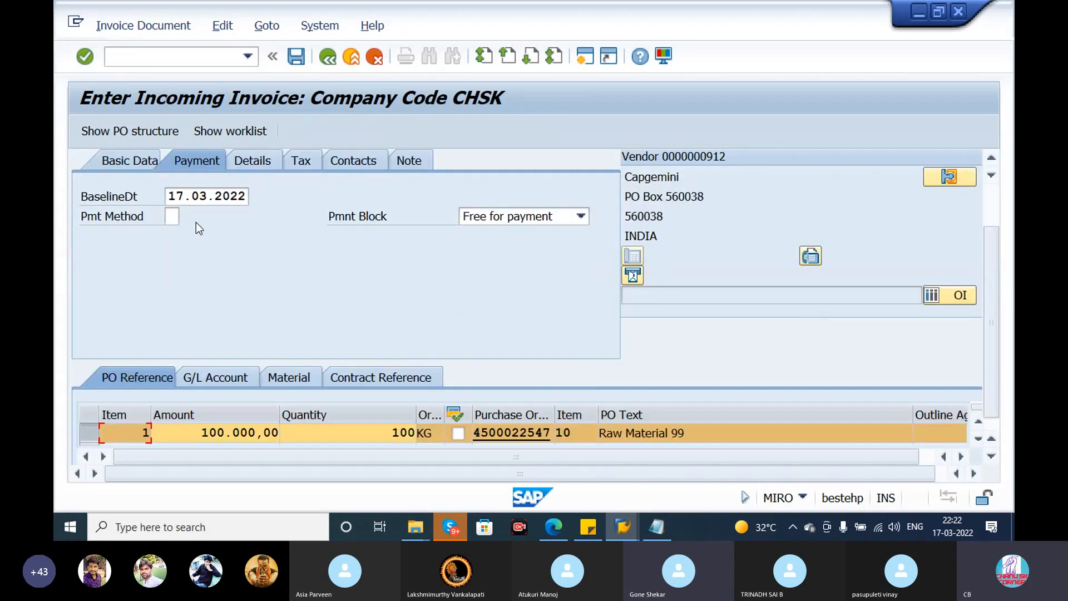
left_click(128, 162)
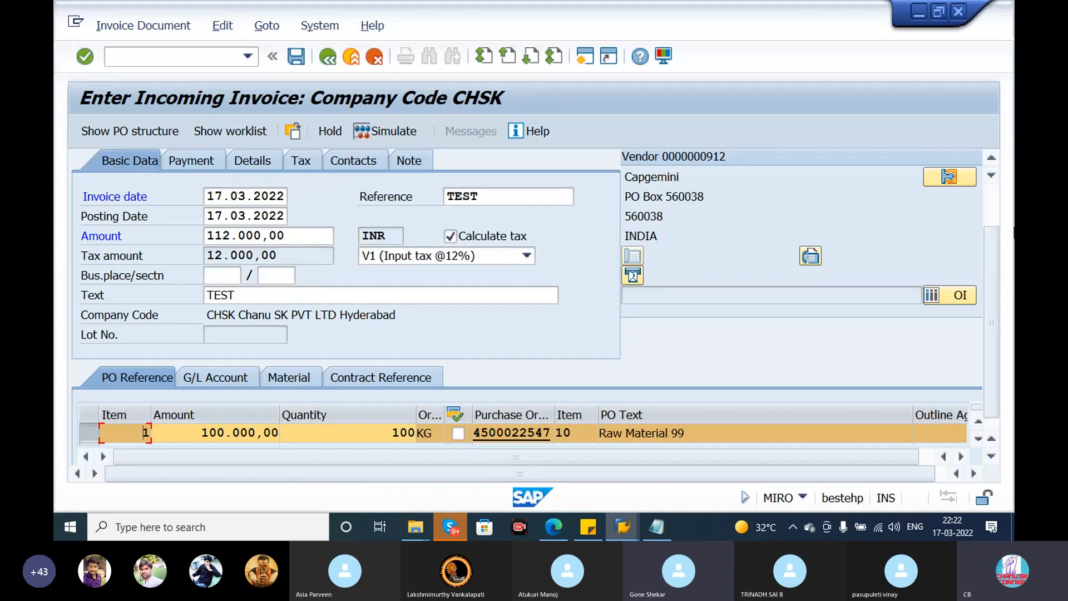
left_click_drag(996, 250, 999, 187)
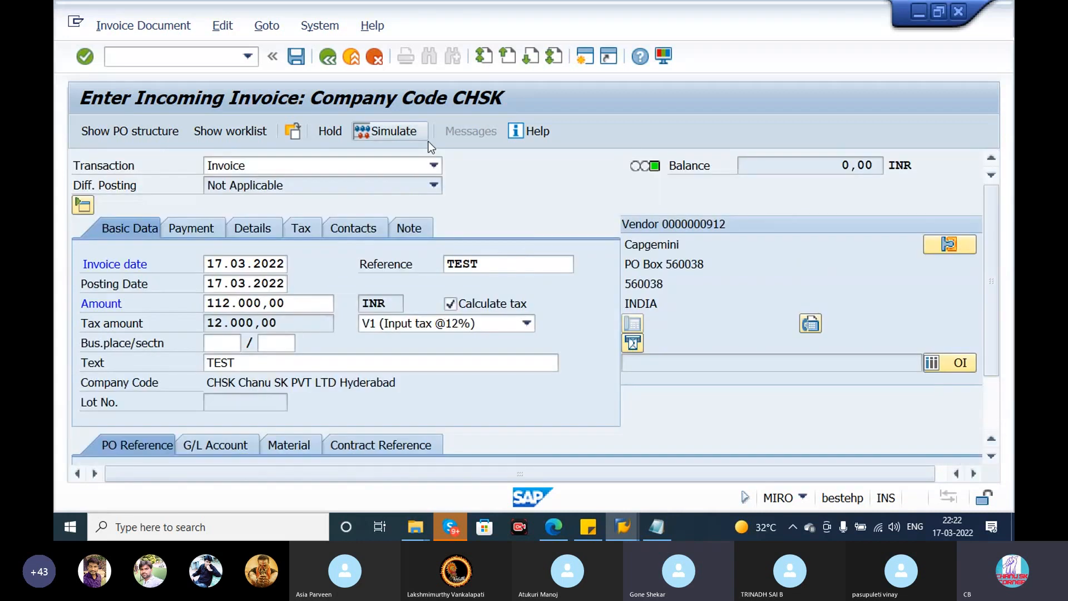
- Simulate the invoice document, review its vendor, GR/IR clearing and input tax lines, and go back without posting
left_click(400, 135)
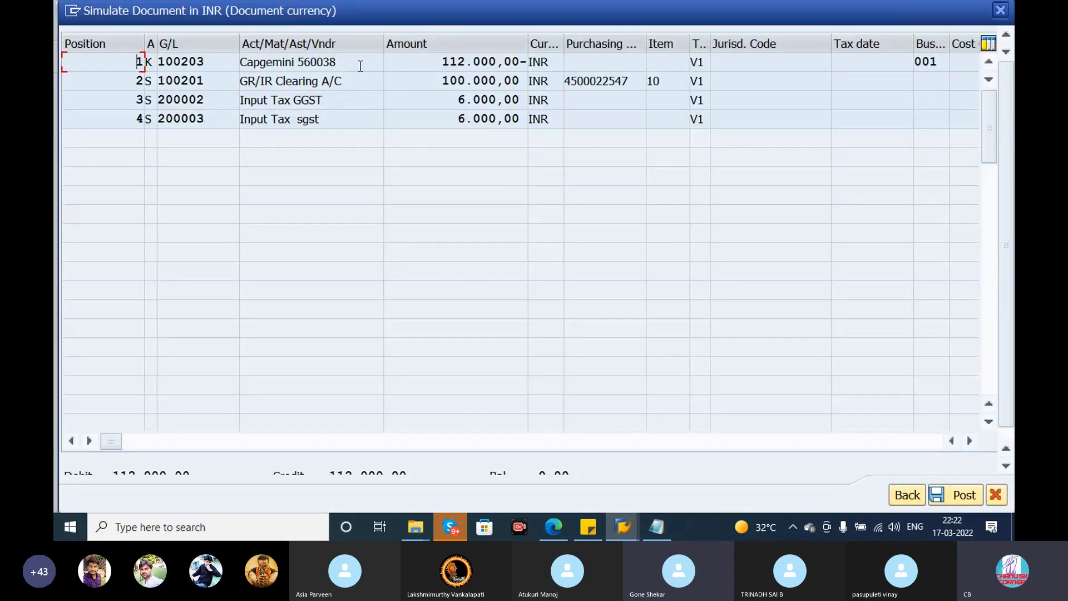
left_click_drag(360, 66, 225, 67)
left_click_drag(366, 82, 183, 94)
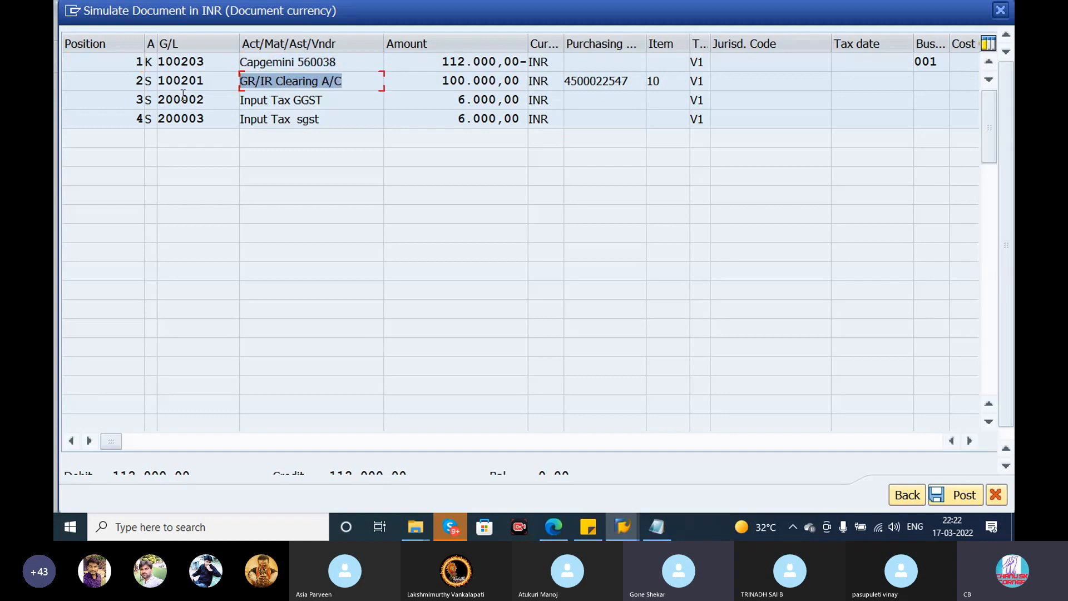
left_click_drag(350, 102, 140, 119)
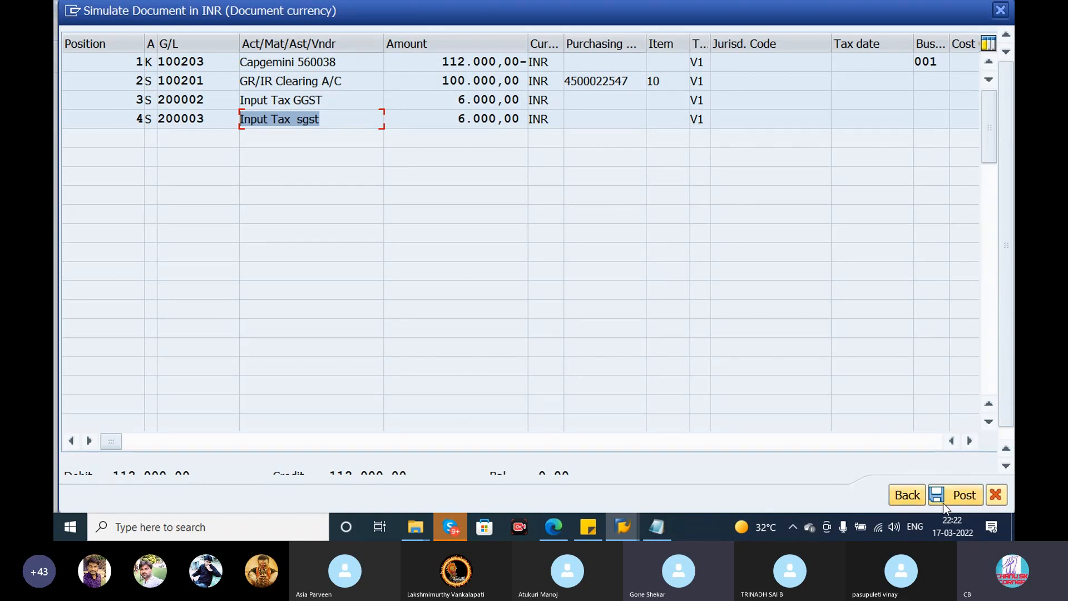
left_click(916, 500)
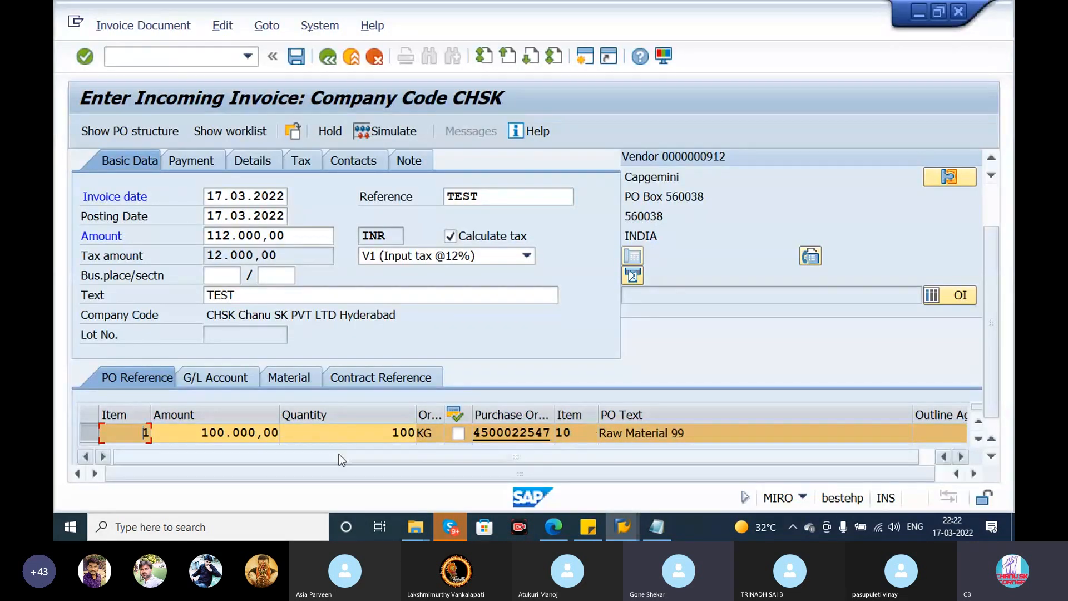
- Examine the purchase order reference line of the invoice across its columns, including quantity, tax code and account assignment
left_click(342, 435)
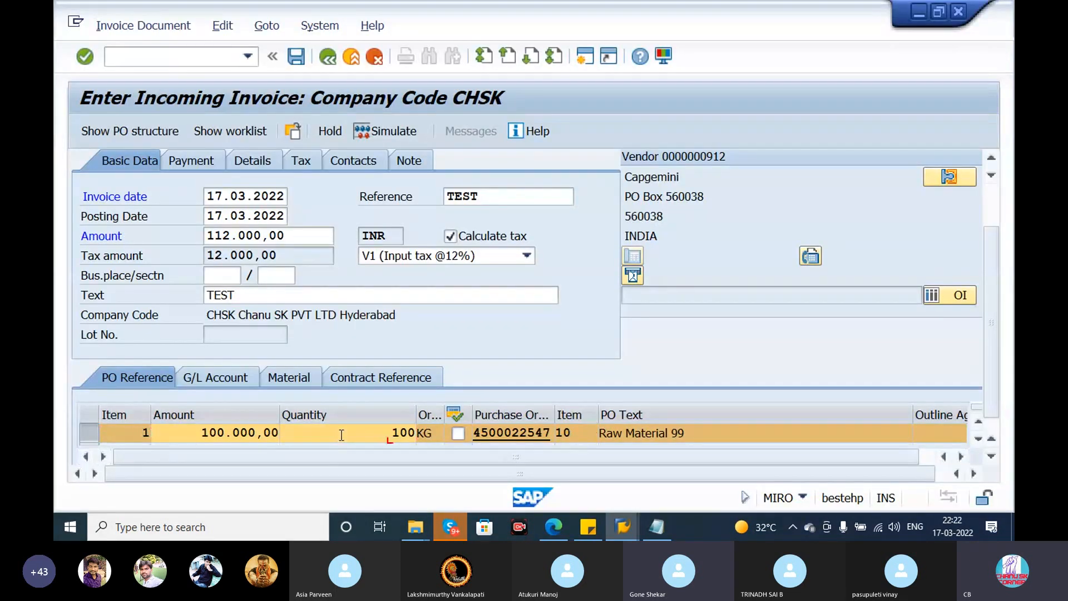
key("Tab")
key("Tab")
key("Tab")
key("Tab")
key("Tab")
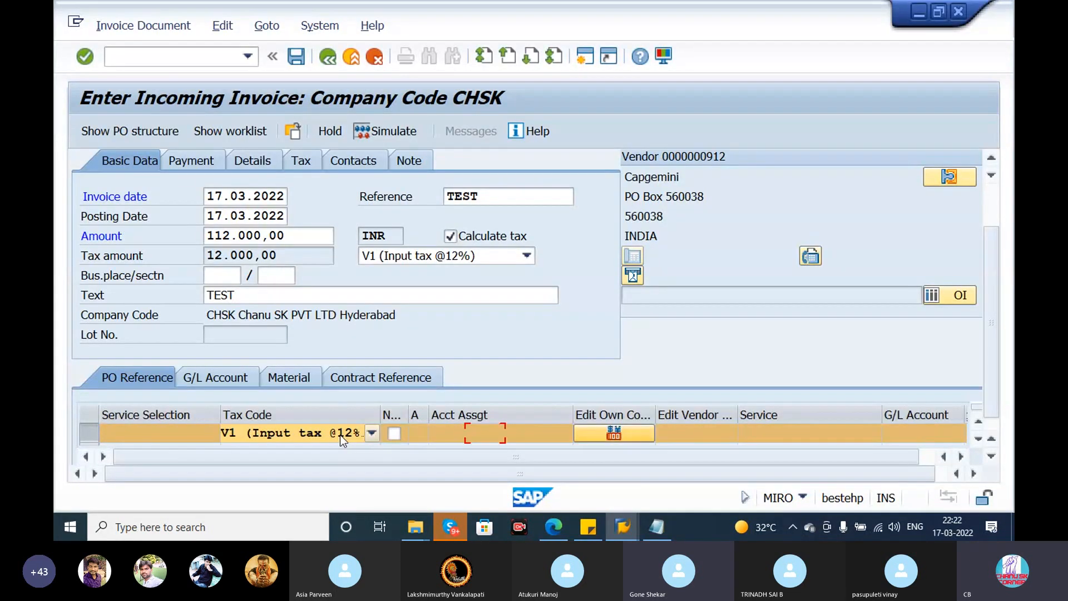
key("Tab")
key("Tab")
key("Tab")
key("Tab")
key("Tab")
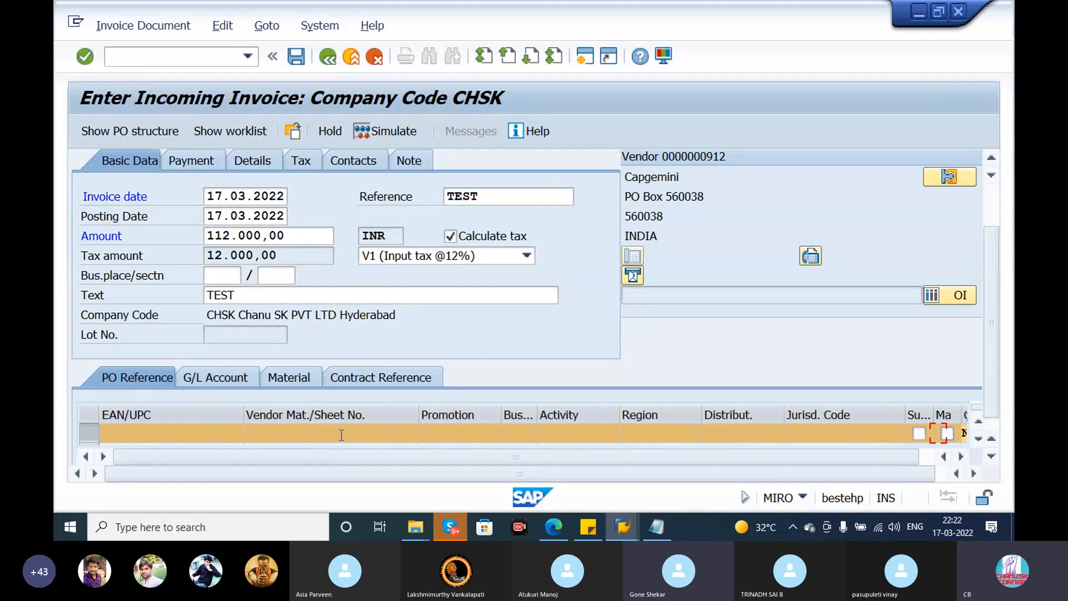
key("Tab")
key("Tab")
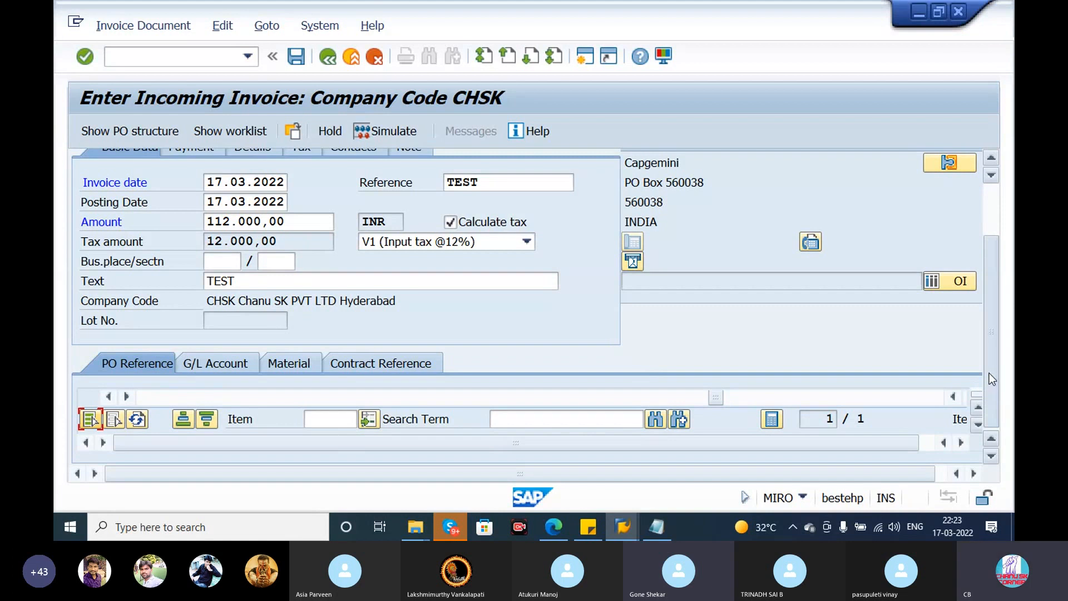
- Post the vendor invoice and copy its new document number from the message's detailed help text
scroll(989, 372, "up", 3)
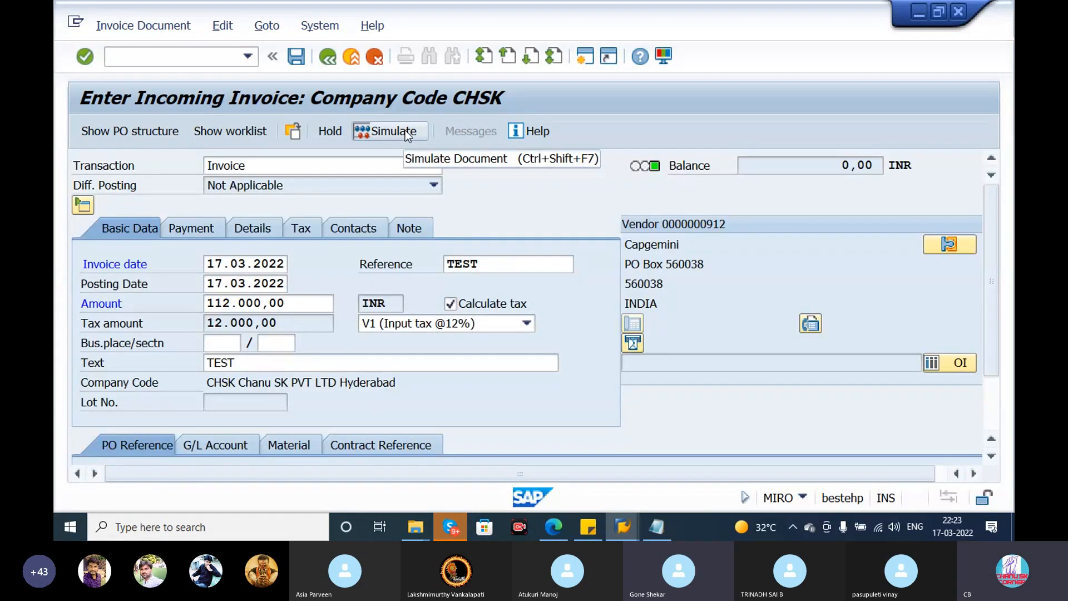
left_click(297, 57)
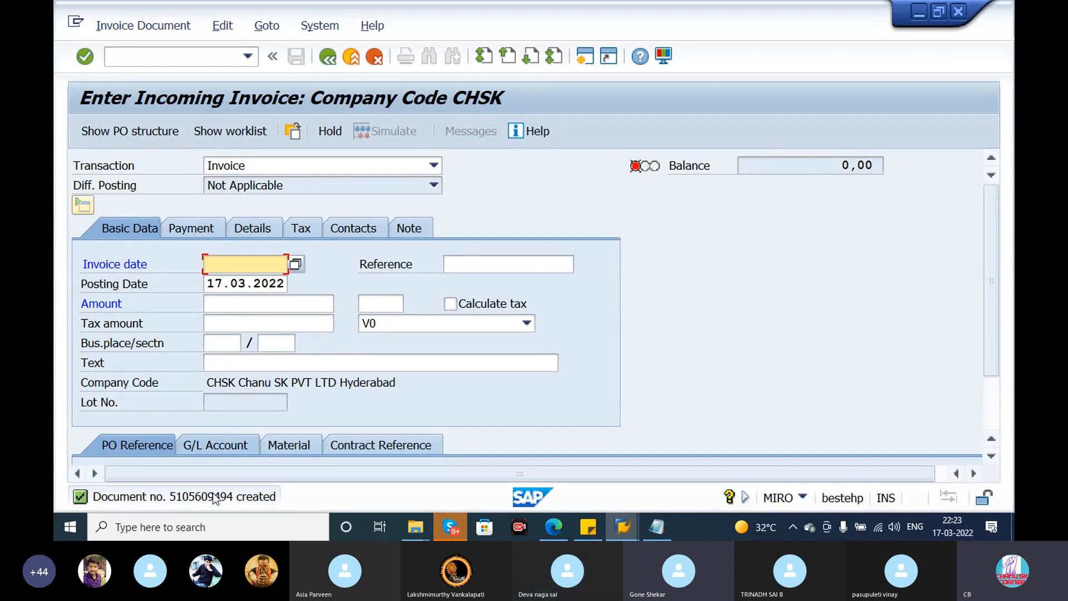
left_click(214, 491)
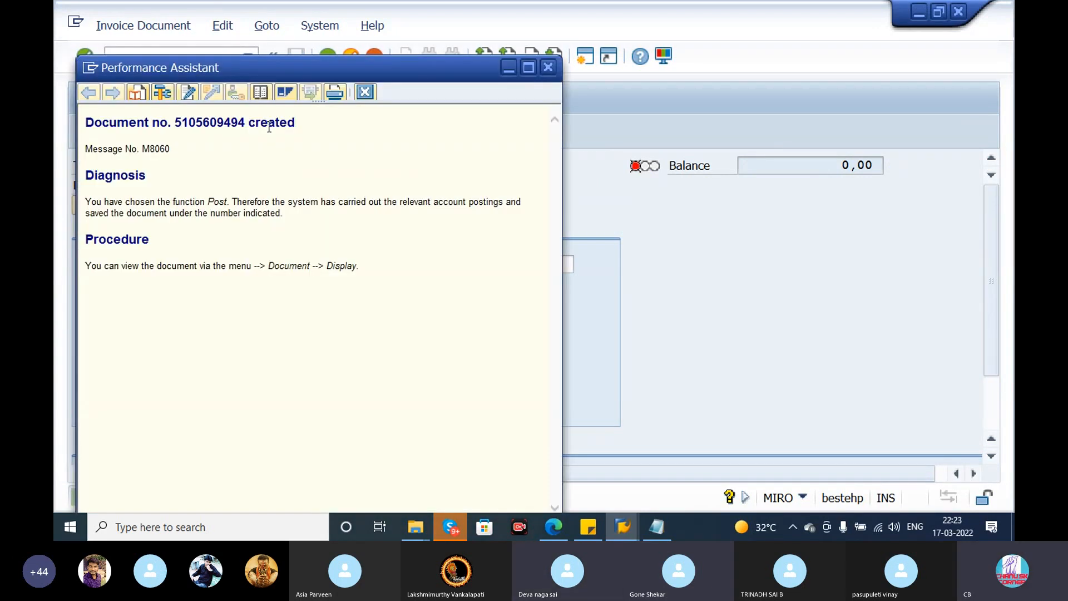
left_click_drag(248, 122, 180, 127)
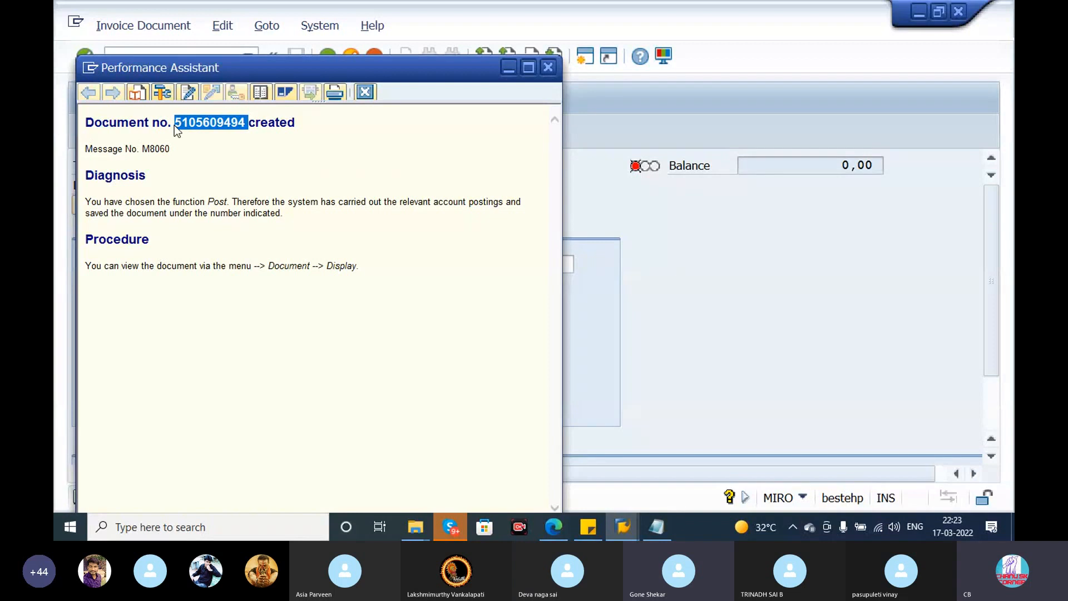
- Switch to Notepad, record the copied invoice document number on the MIRO line after "---", and close the message help in SAP
left_click(664, 518)
left_click(215, 448)
type("---")
key("ctrl+v")
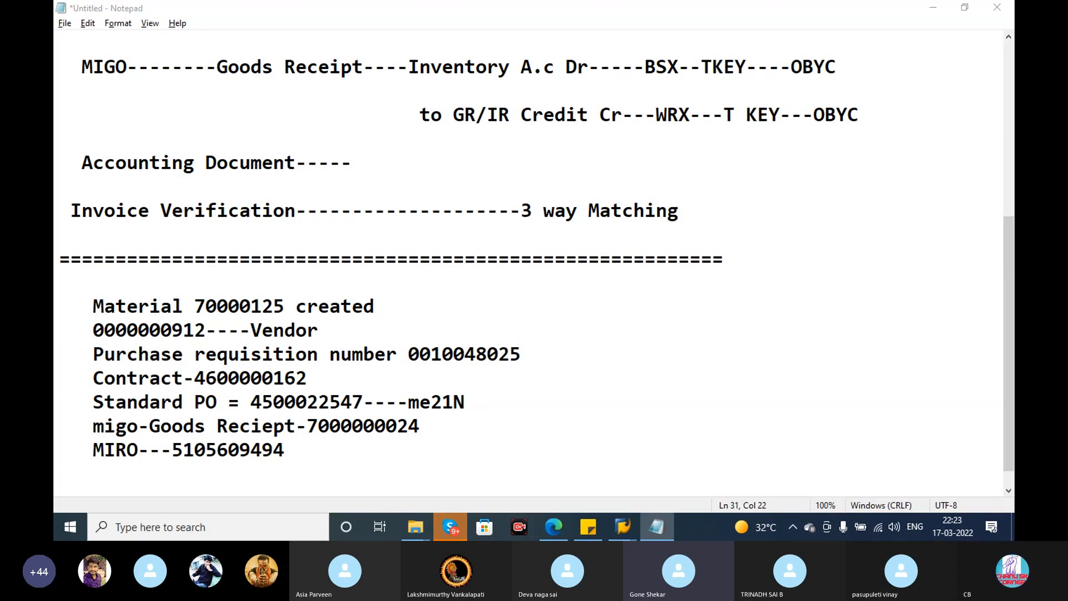
key("alt+Tab")
left_click(553, 69)
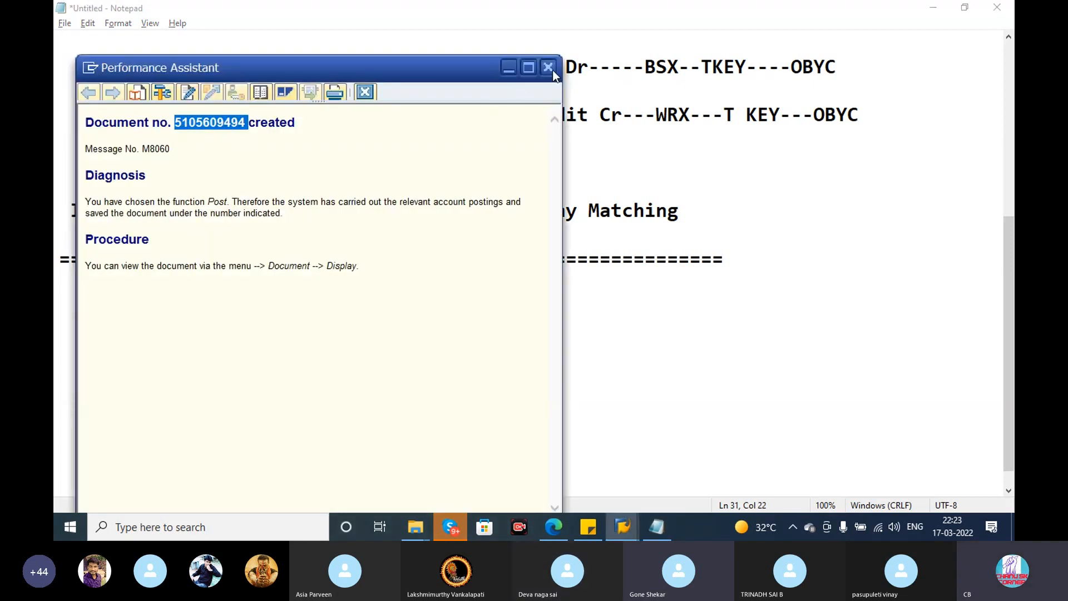
left_click(550, 68)
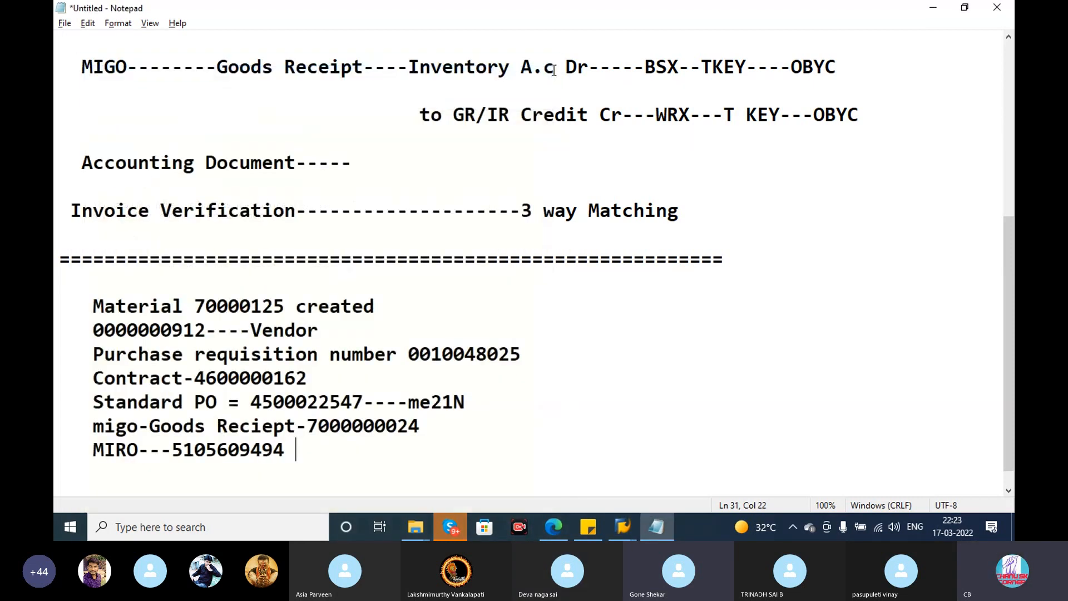
- Switch to the SAP session showing the OBA4 tolerance group and leave it back to SAP Easy Access
left_click(565, 532)
mouse_move(617, 531)
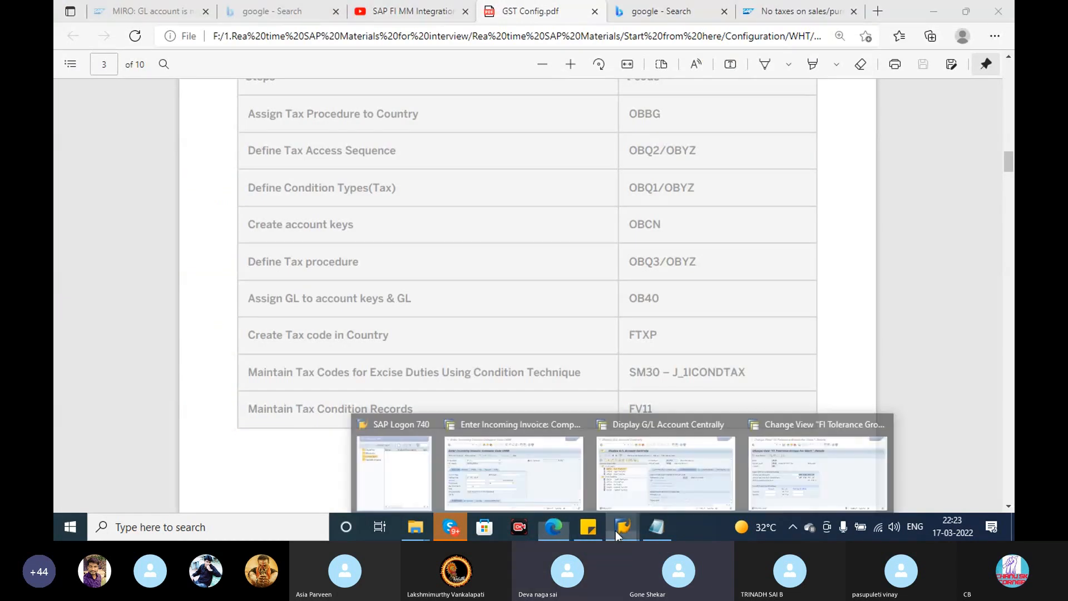
left_click(756, 478)
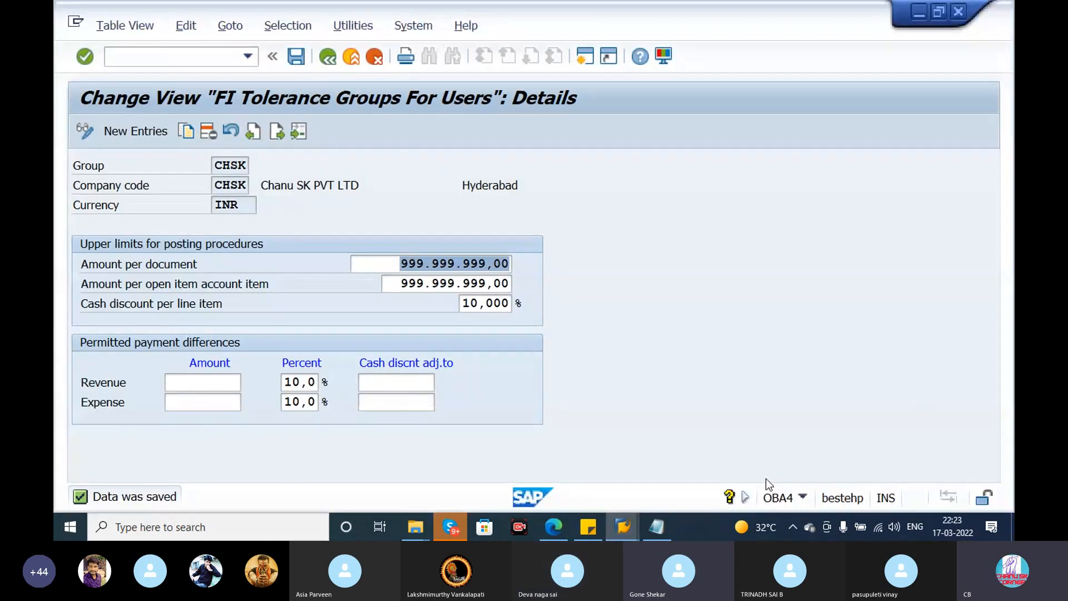
left_click(331, 56)
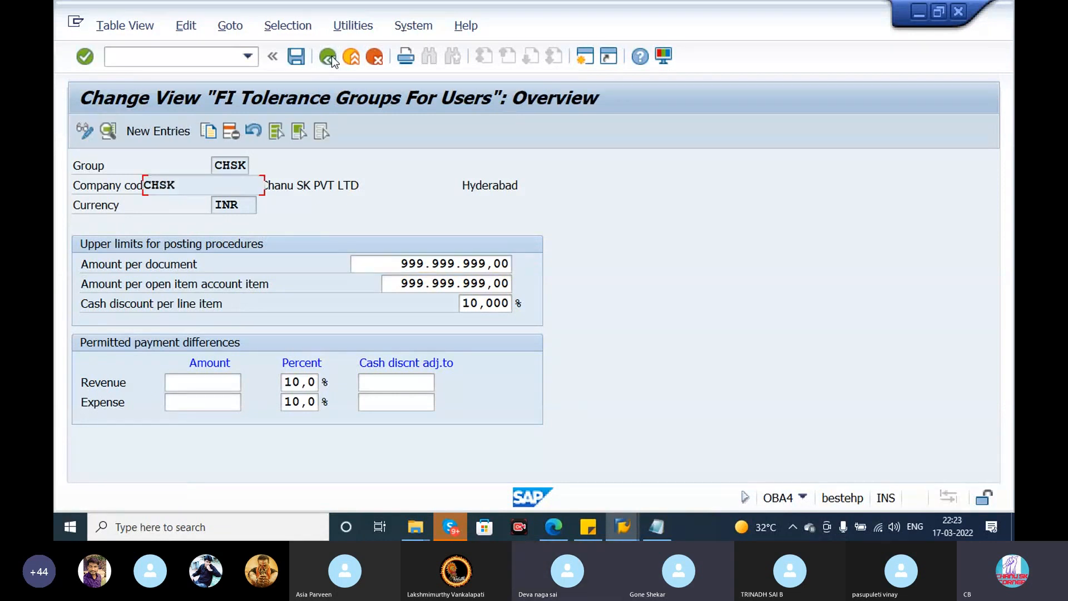
left_click(332, 56)
left_click(332, 56)
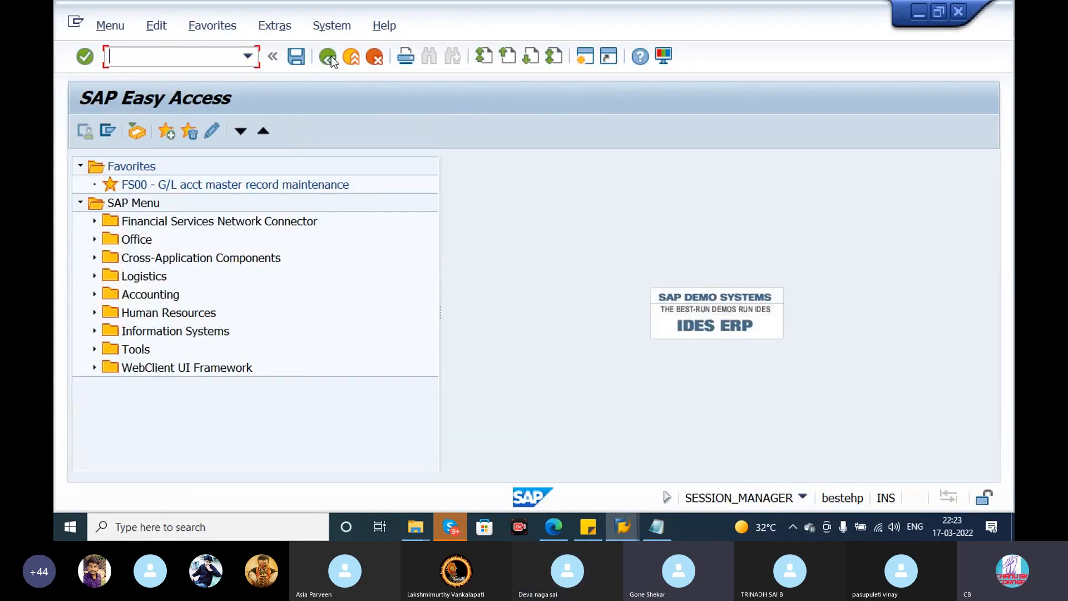
left_click(622, 527)
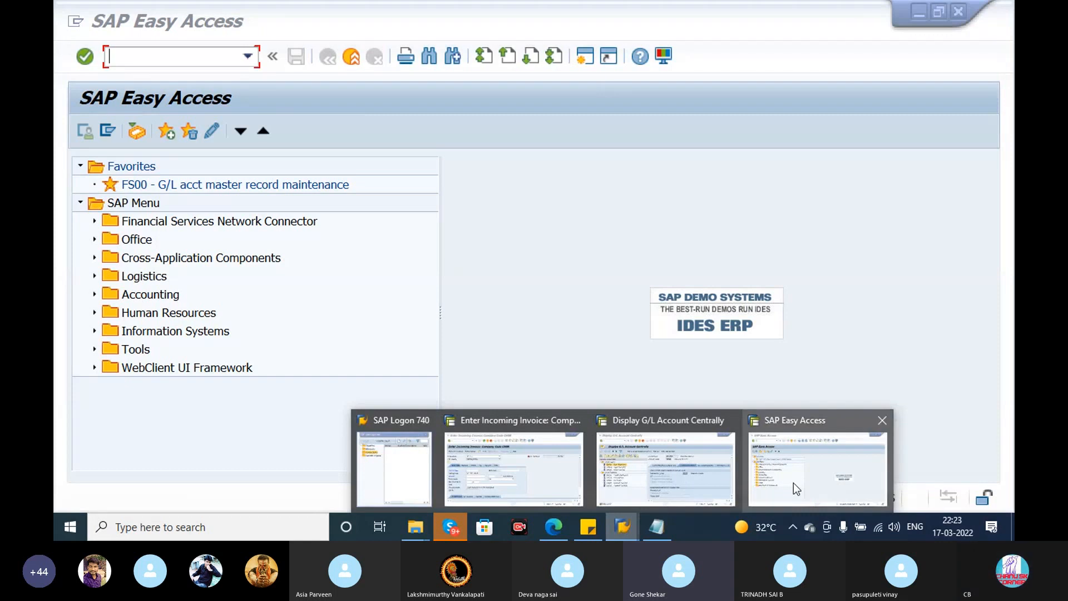
left_click(794, 487)
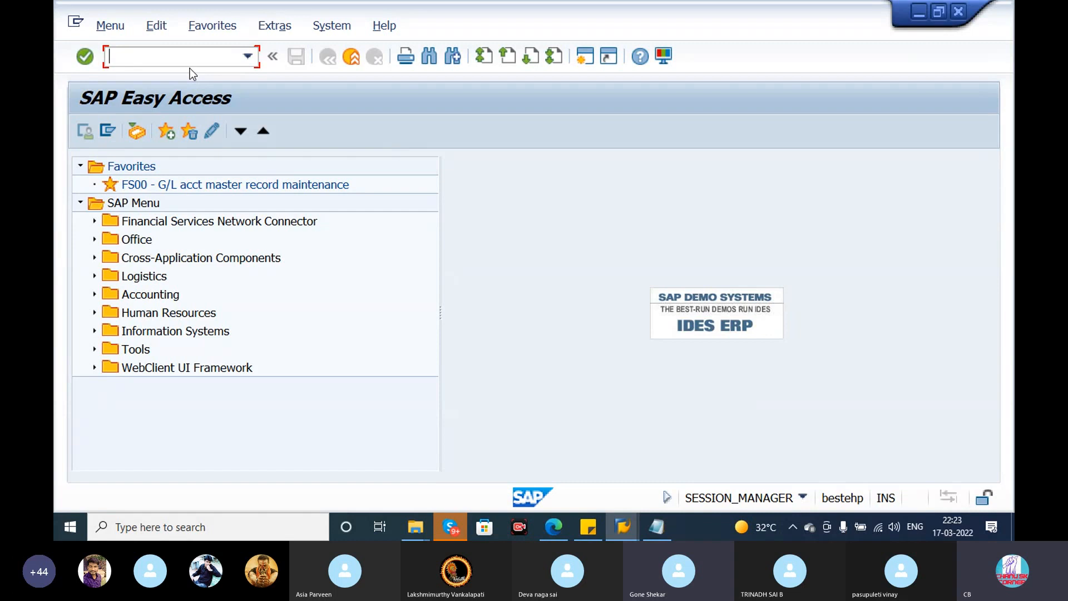
- Display the standard purchase order with transaction ME23N and open the invoice receipt document from its item's purchase order history
type("me23n")
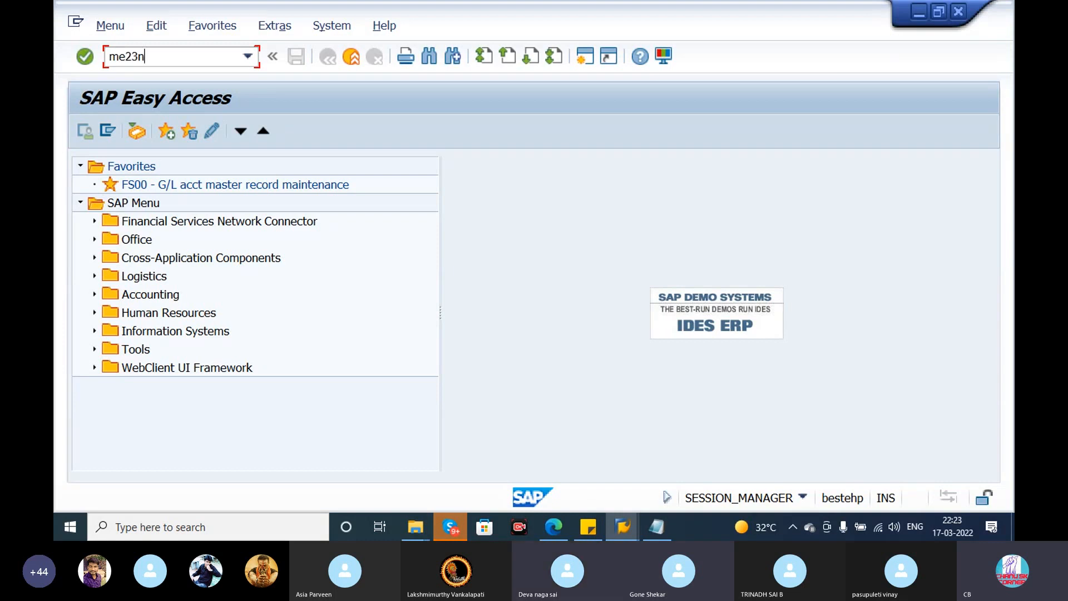
key("Return")
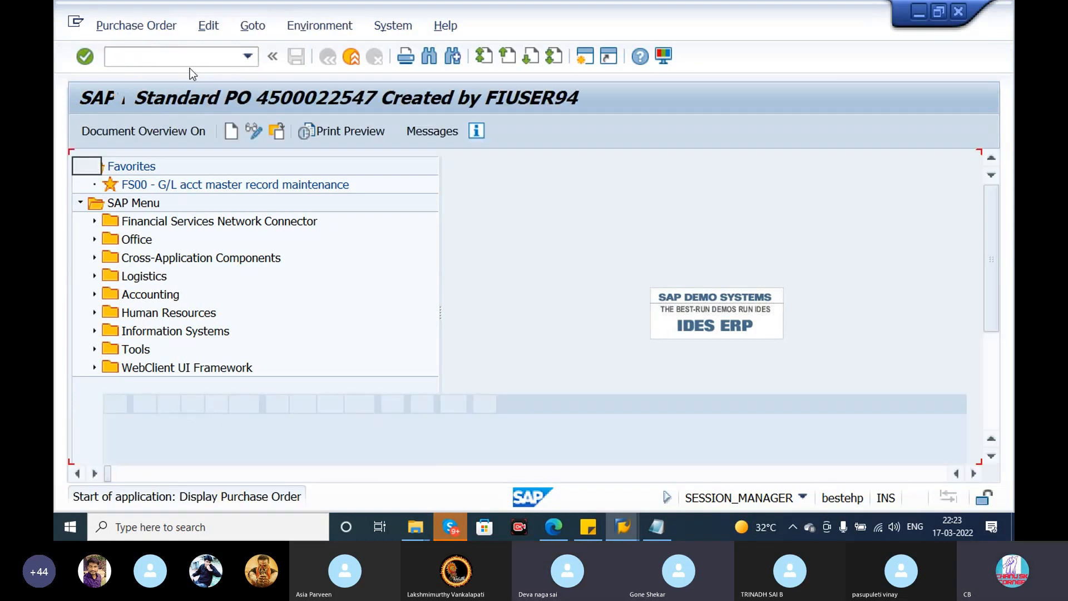
left_click_drag(986, 295, 997, 346)
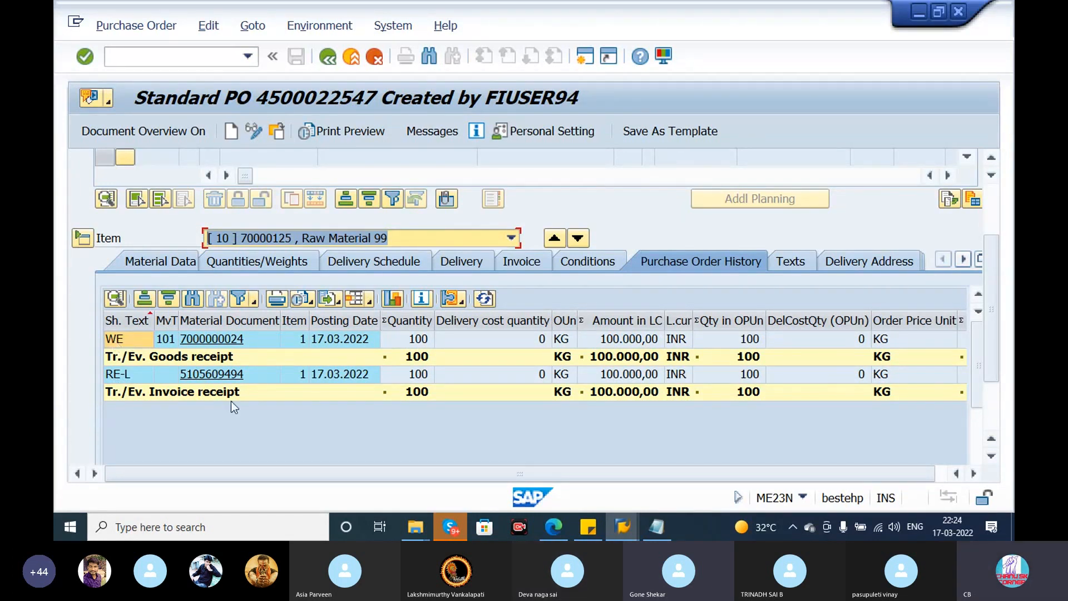
left_click(225, 375)
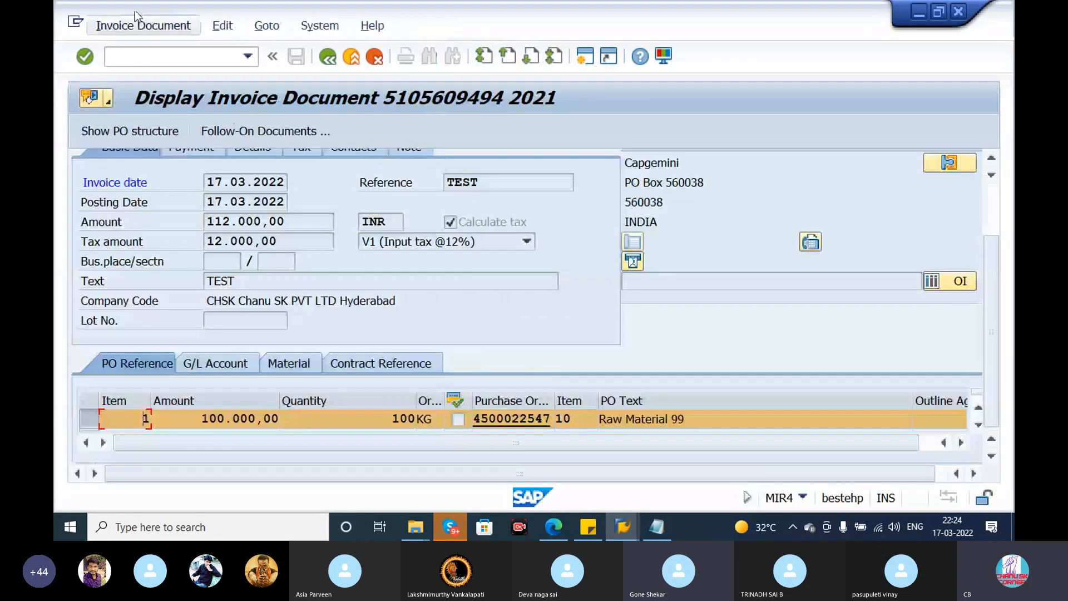
- Open the invoice's follow-on accounting document and examine its vendor, GR/IR clearing and input tax lines
left_click(144, 26)
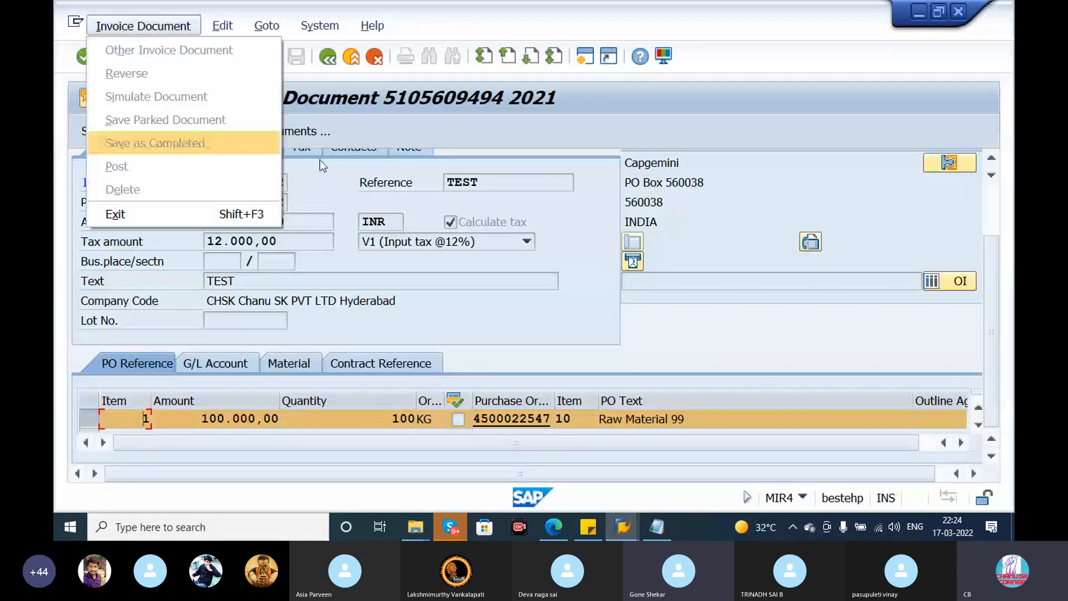
left_click(408, 170)
left_click_drag(996, 345, 995, 287)
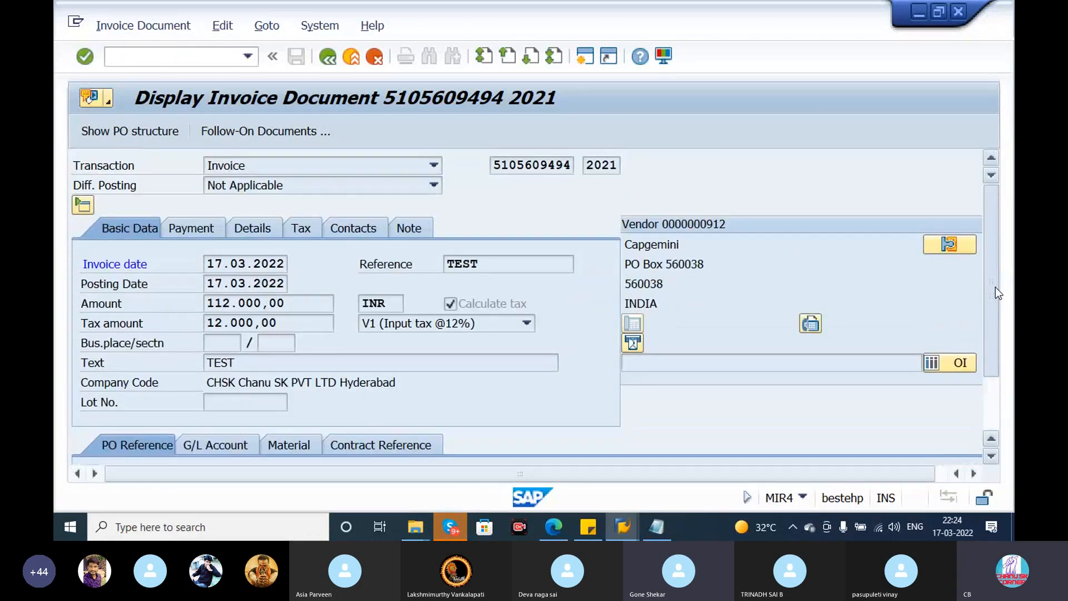
left_click(279, 137)
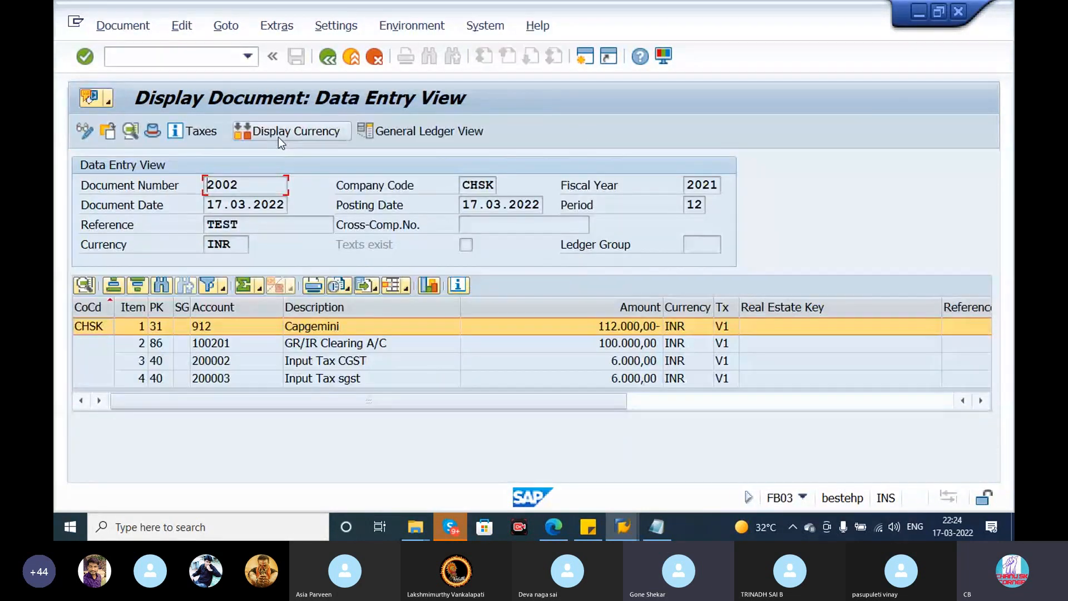
left_click(356, 331)
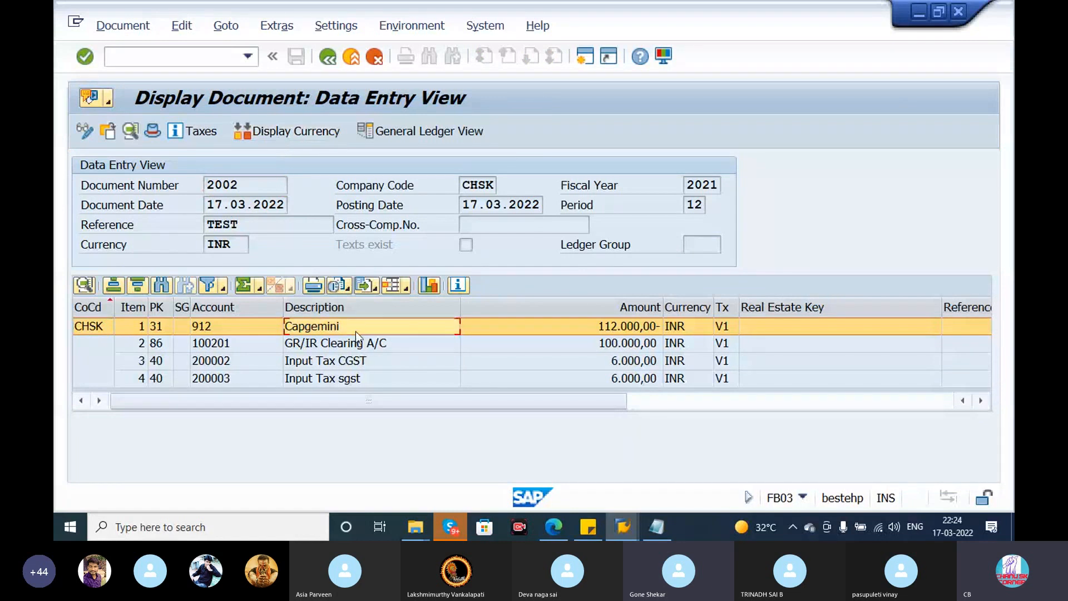
left_click(367, 343)
left_click(381, 362)
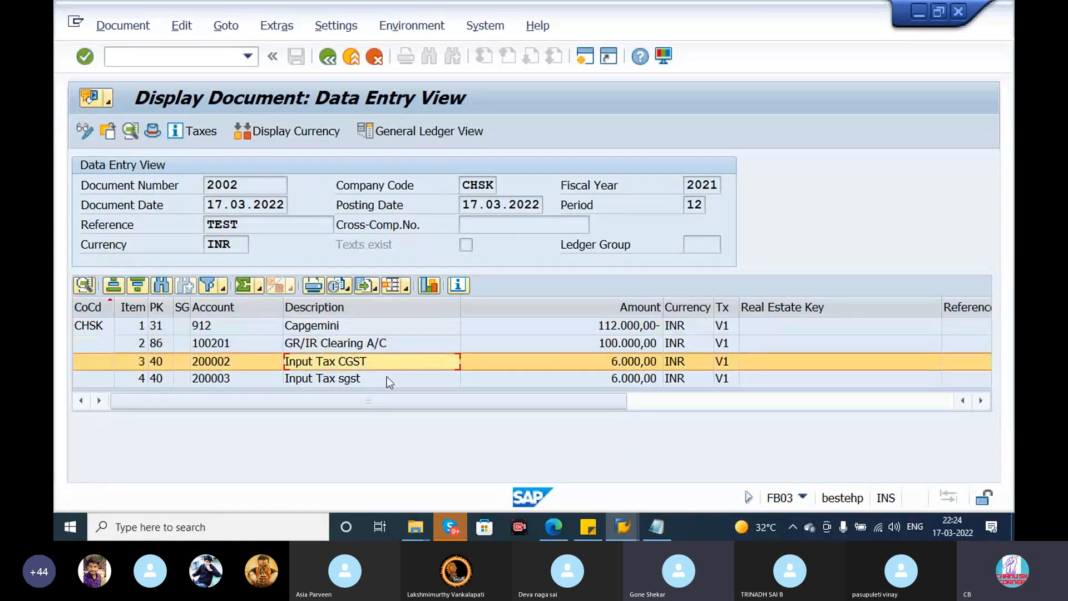
left_click(388, 381)
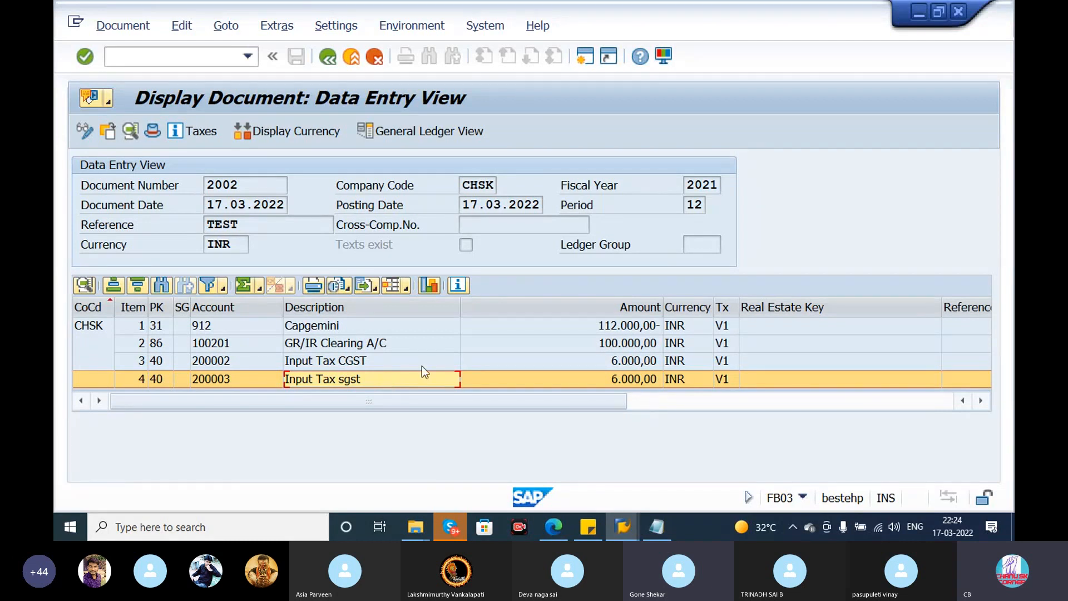
- Show the accounting document in general ledger view and check the tax amounts, base amounts and rates in its tax data
left_click(306, 136)
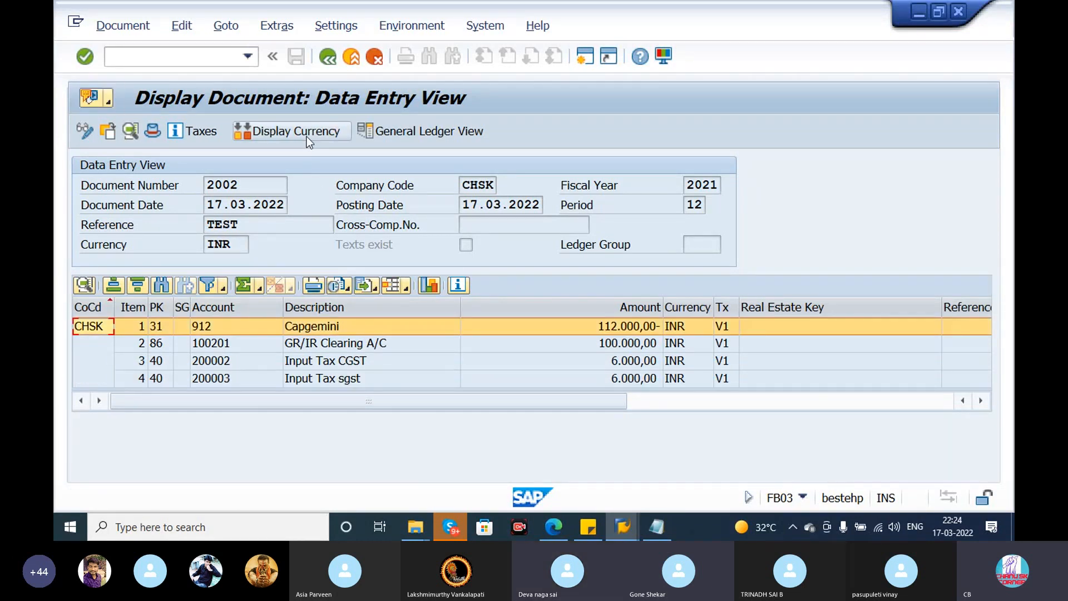
left_click(435, 133)
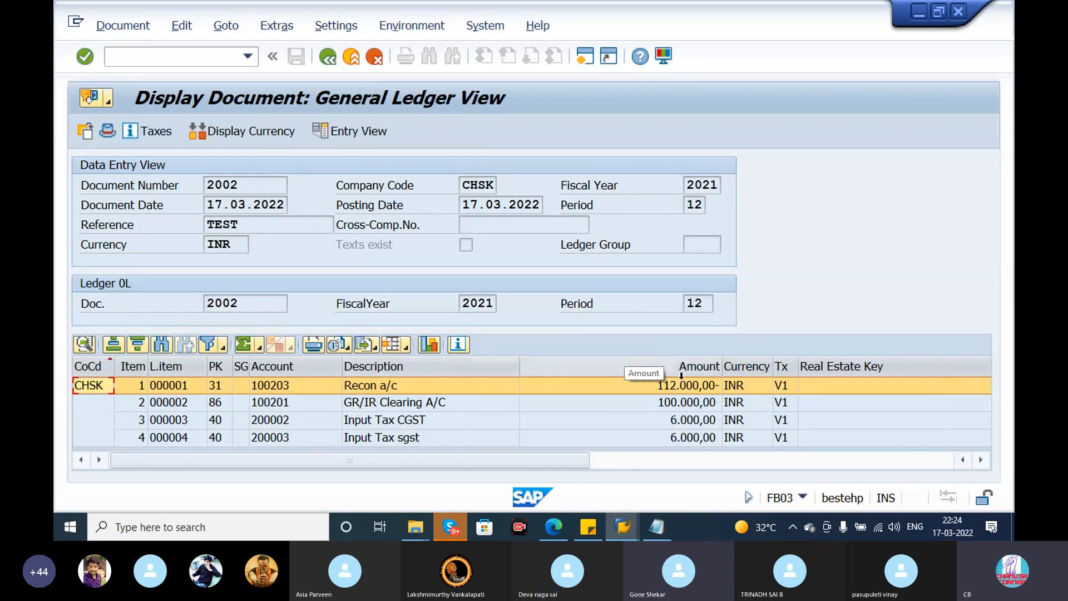
left_click(151, 132)
left_click_drag(309, 248, 176, 239)
left_click(464, 254)
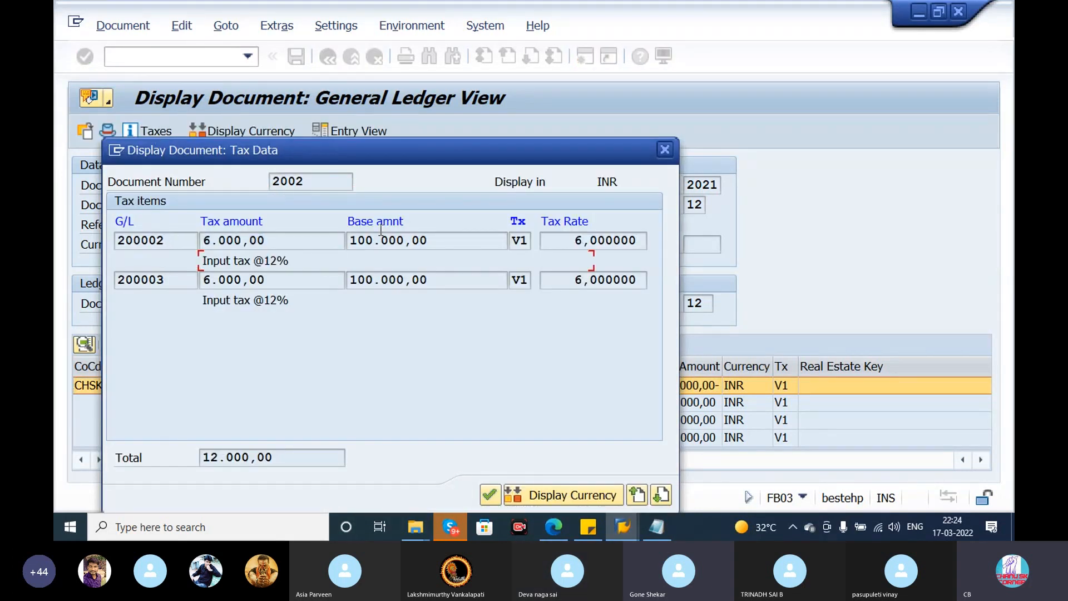
left_click_drag(290, 282, 184, 277)
left_click_drag(456, 283, 342, 279)
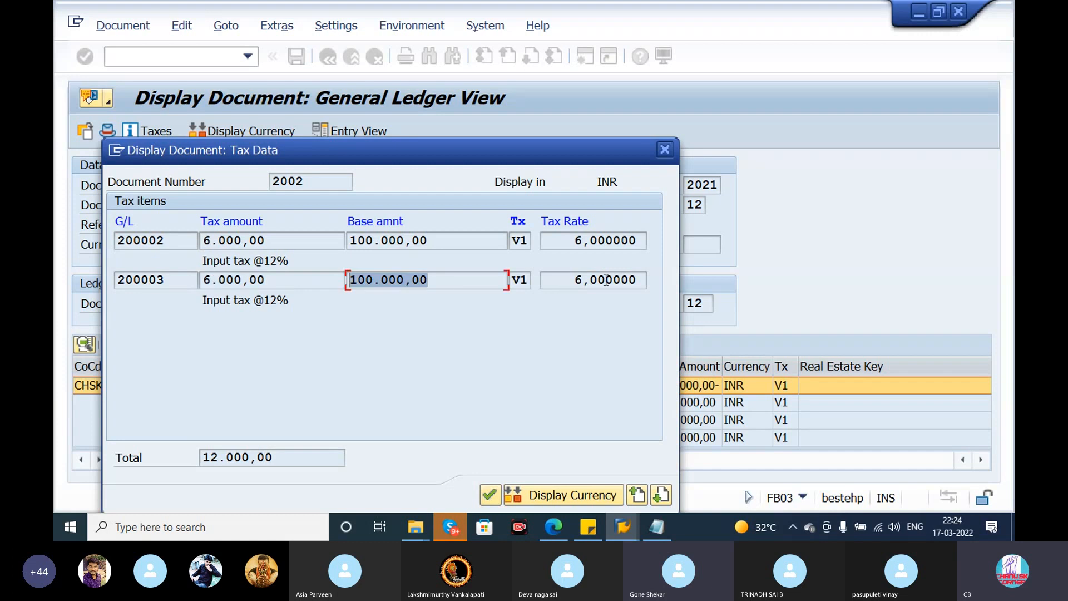
left_click_drag(565, 244, 657, 239)
left_click(667, 150)
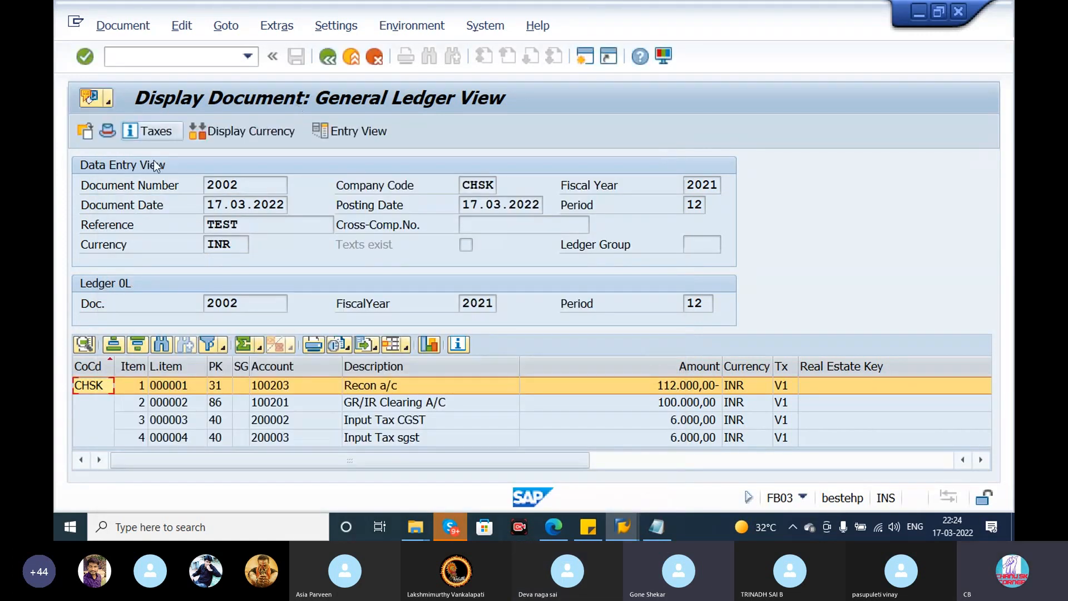
- Check the accounting document's header details and its print preview, returning to the general ledger view
left_click(149, 131)
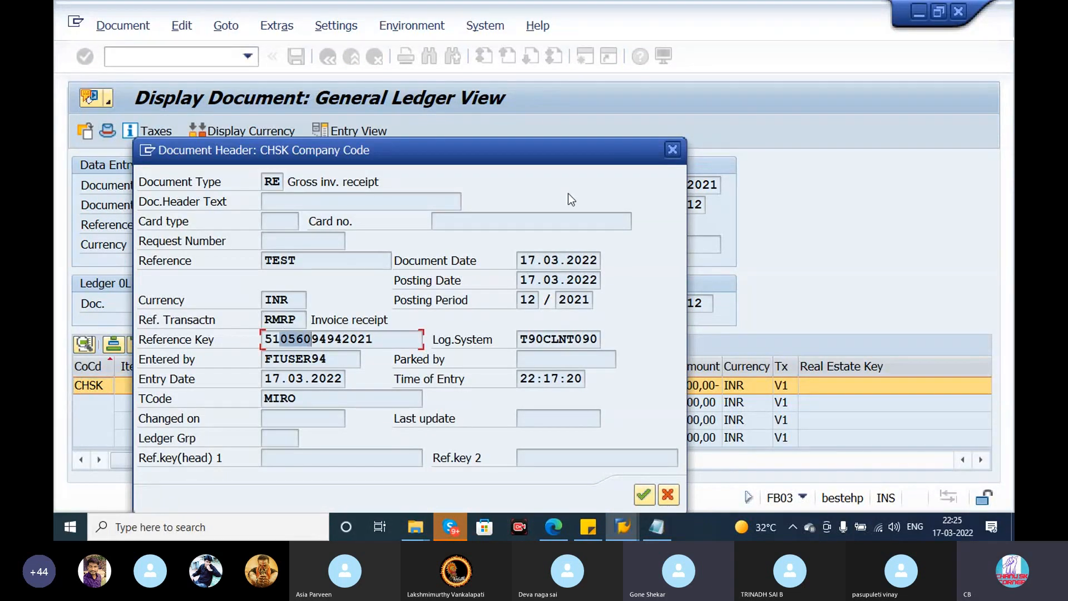
left_click(677, 149)
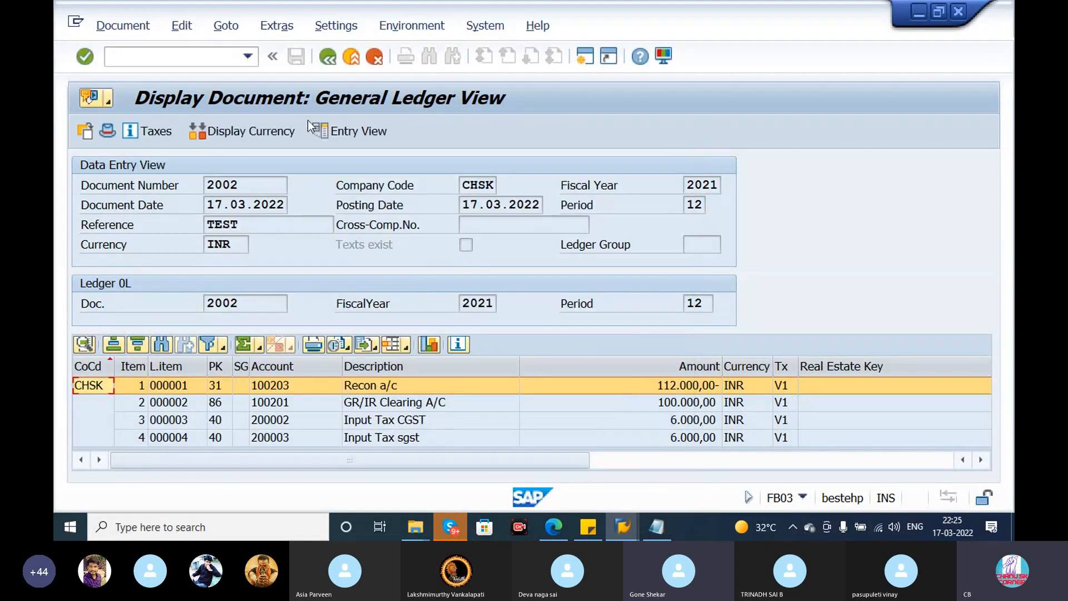
left_click(122, 26)
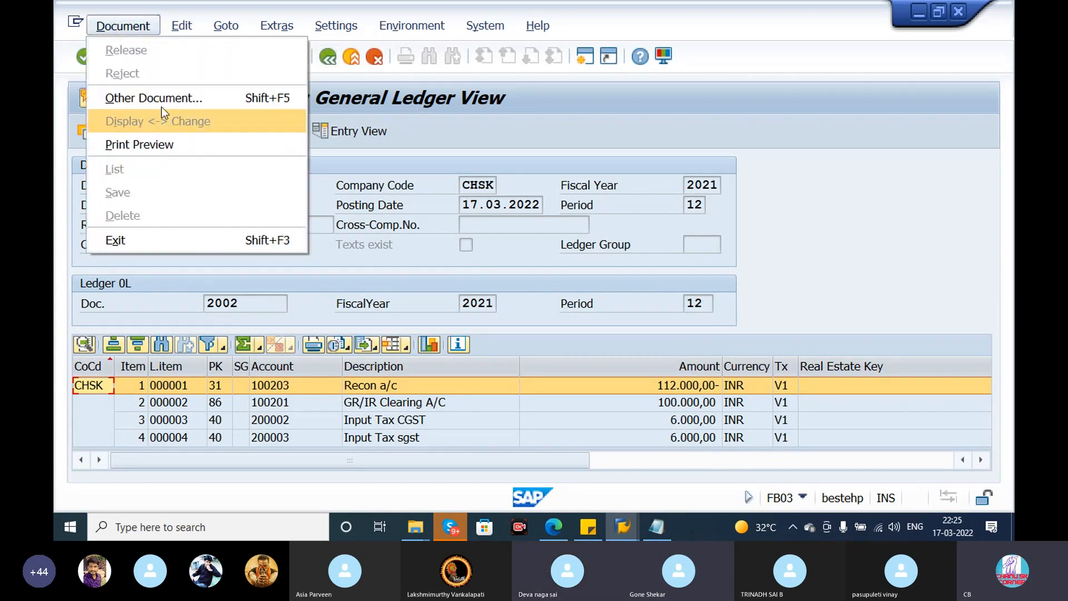
left_click(172, 140)
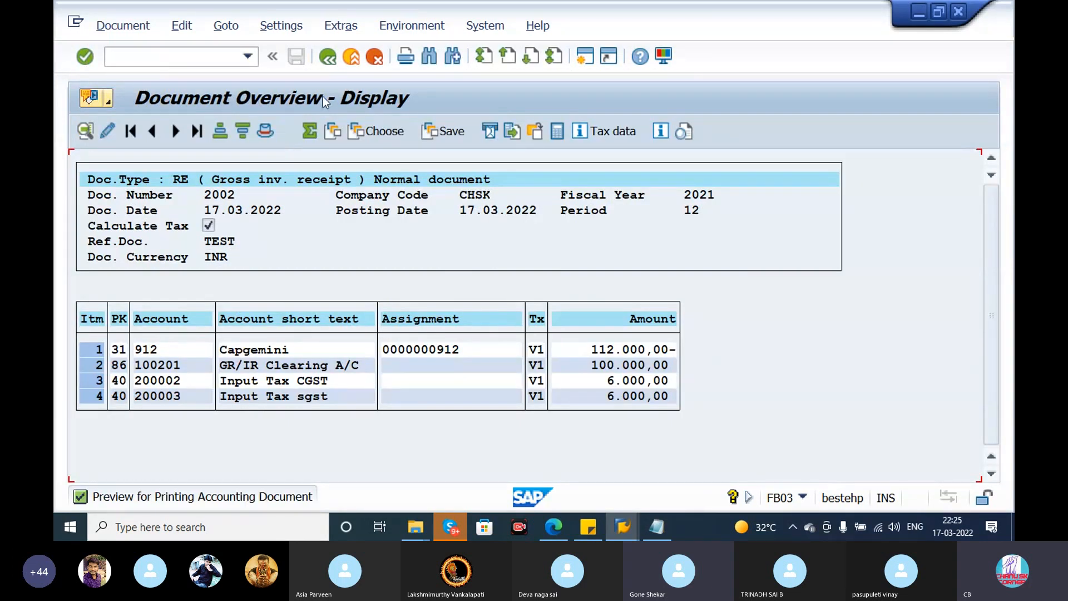
left_click(329, 57)
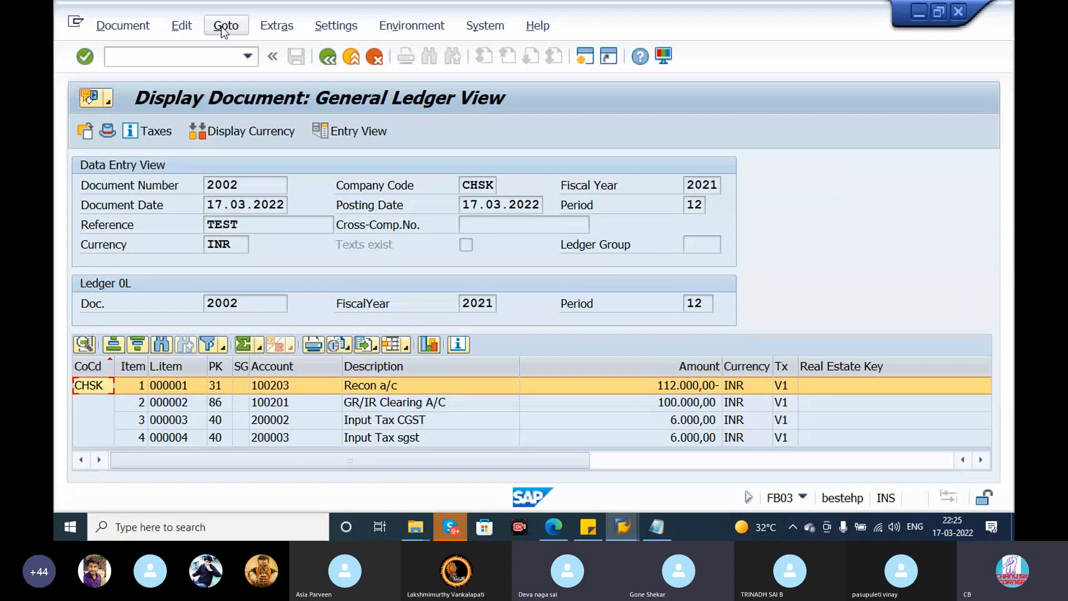
left_click(222, 28)
left_click(242, 51)
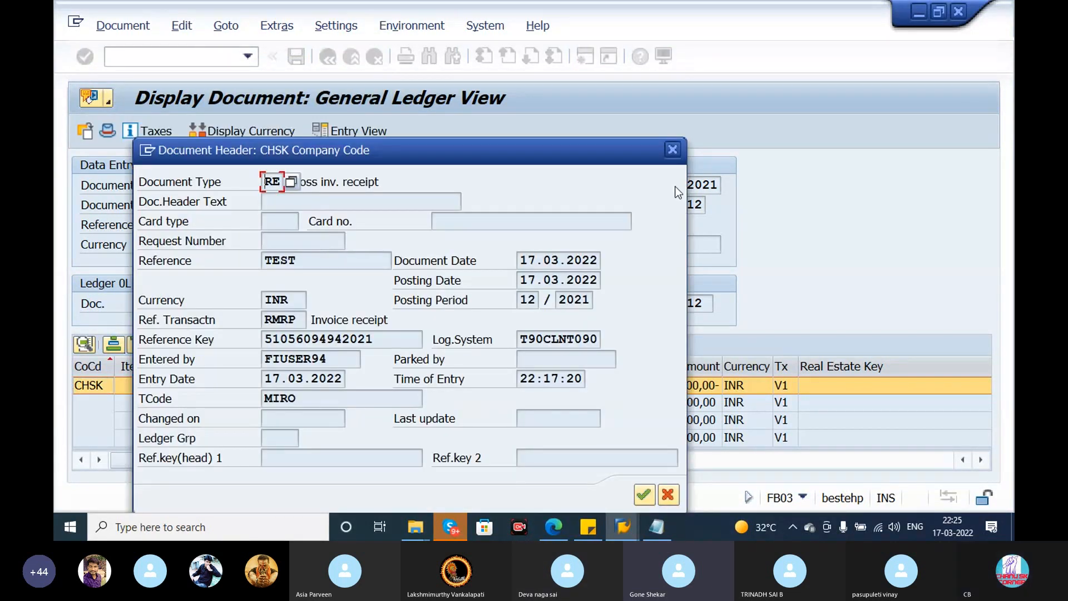
left_click(673, 150)
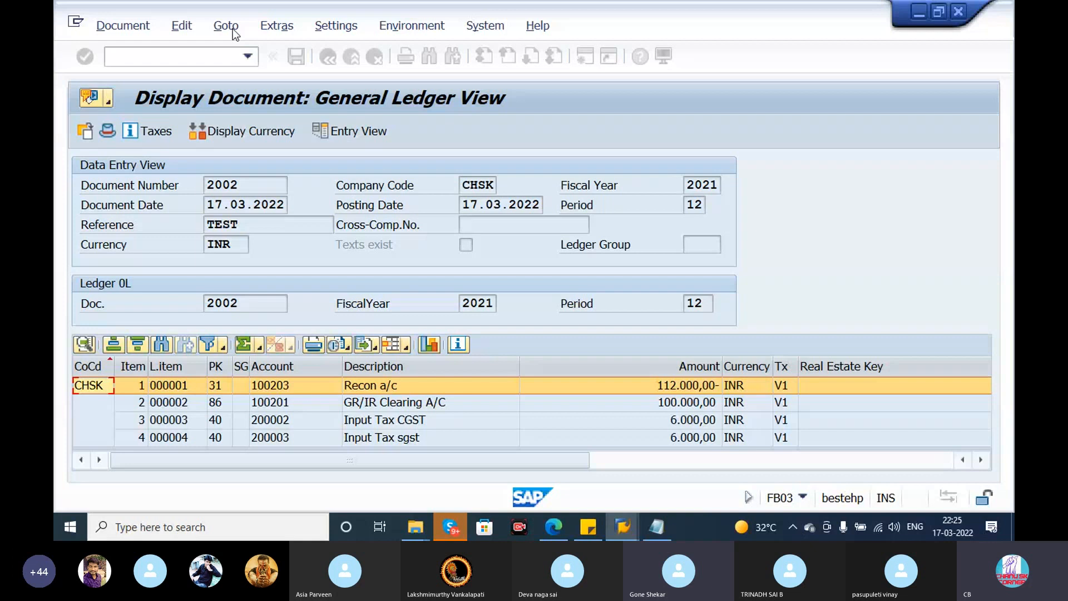
left_click(664, 153)
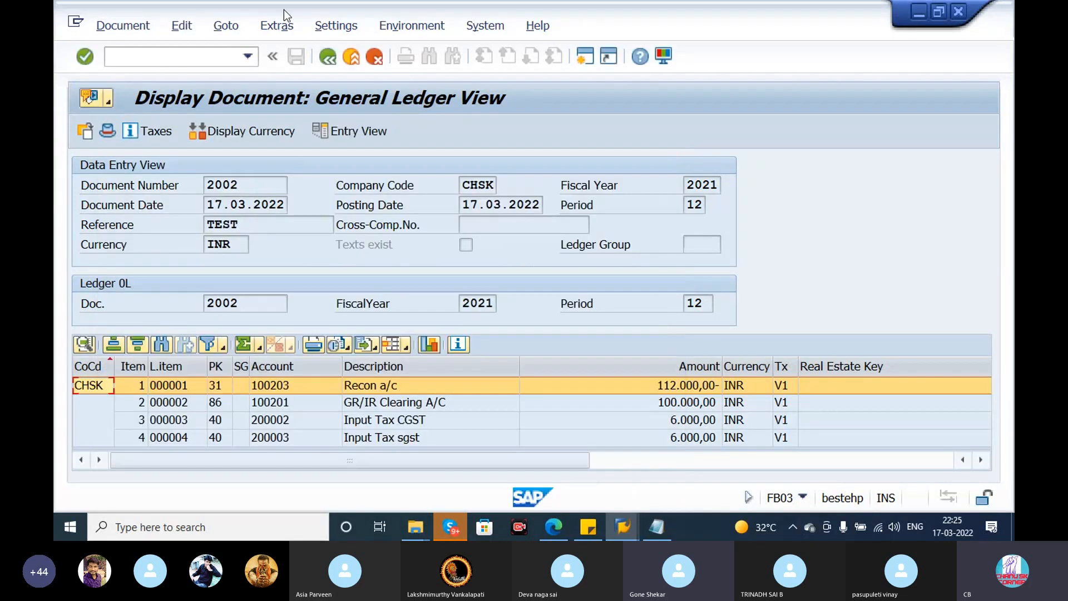
- Check the accounting document's texts for correspondence, note and payment advice entries, and close the overview
left_click(280, 24)
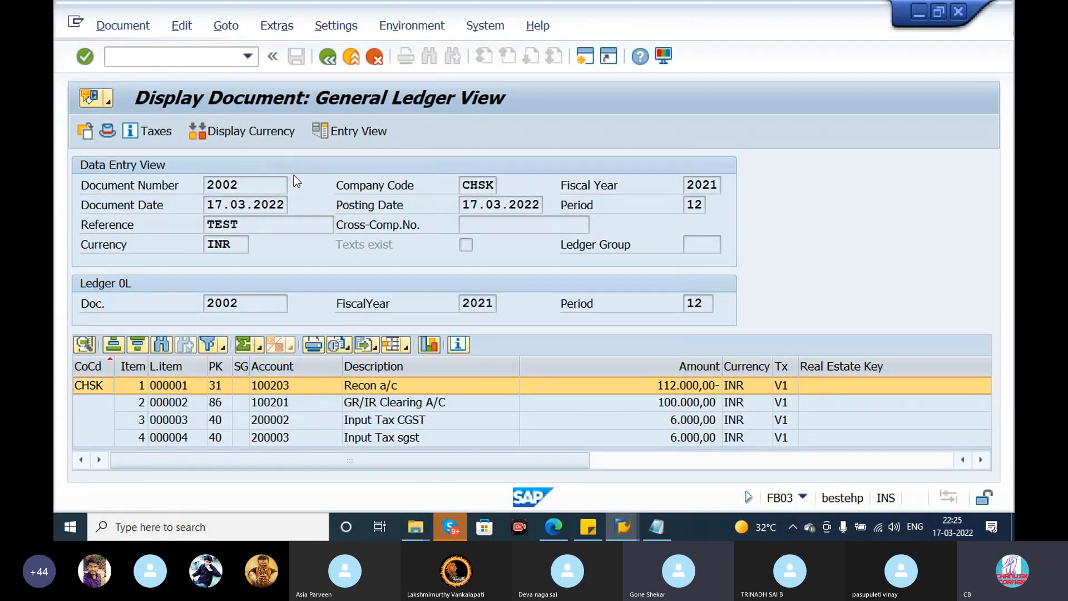
left_click(289, 168)
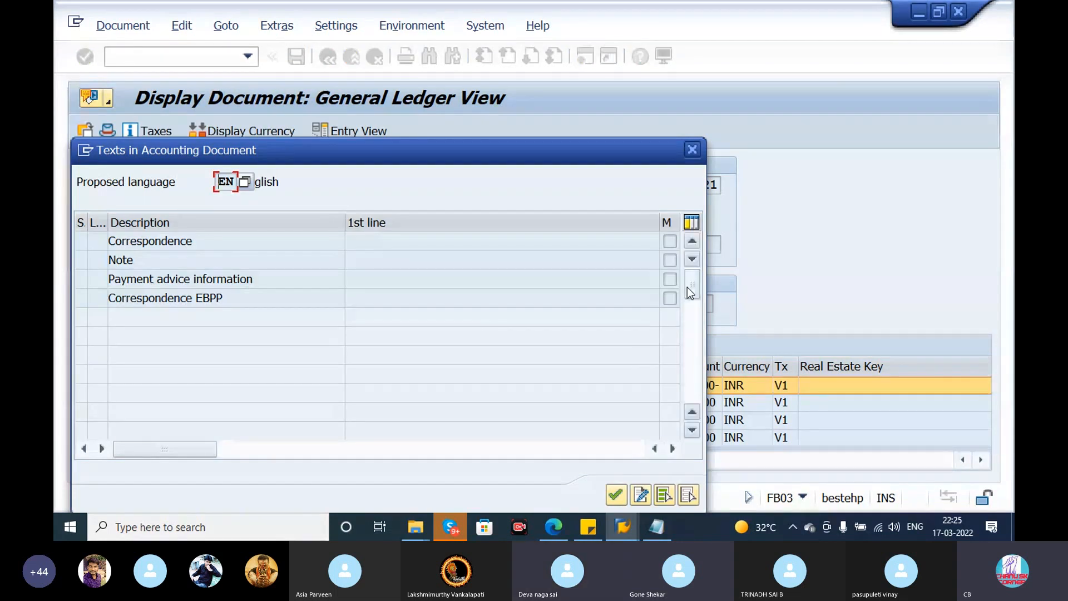
left_click(432, 293)
left_click(385, 277)
left_click(422, 262)
left_click(619, 246)
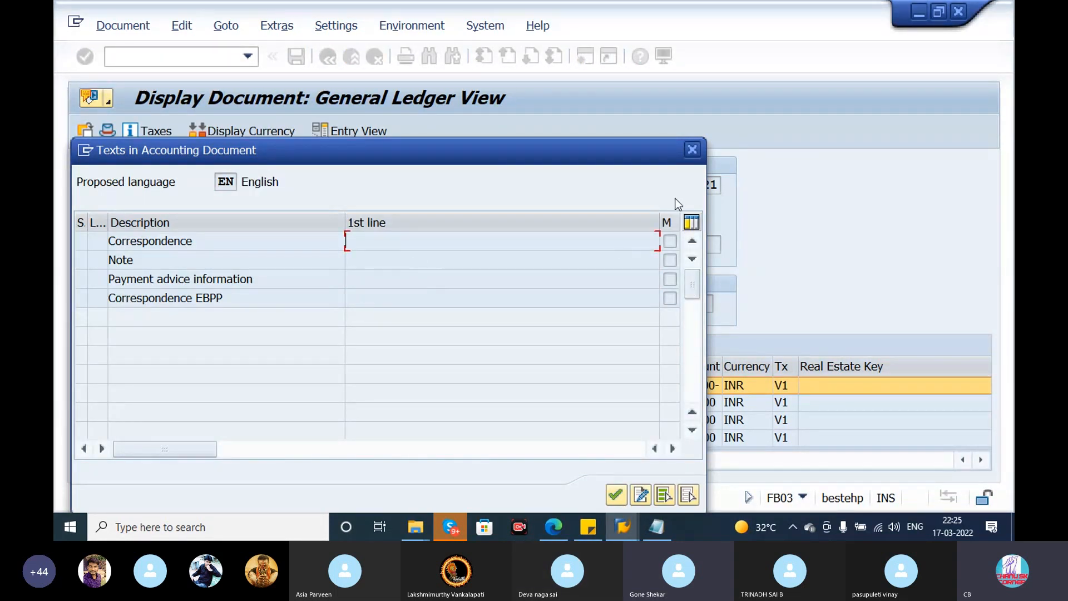
left_click(695, 152)
- Look up the related accounting documents in the invoice's document environment
left_click(336, 25)
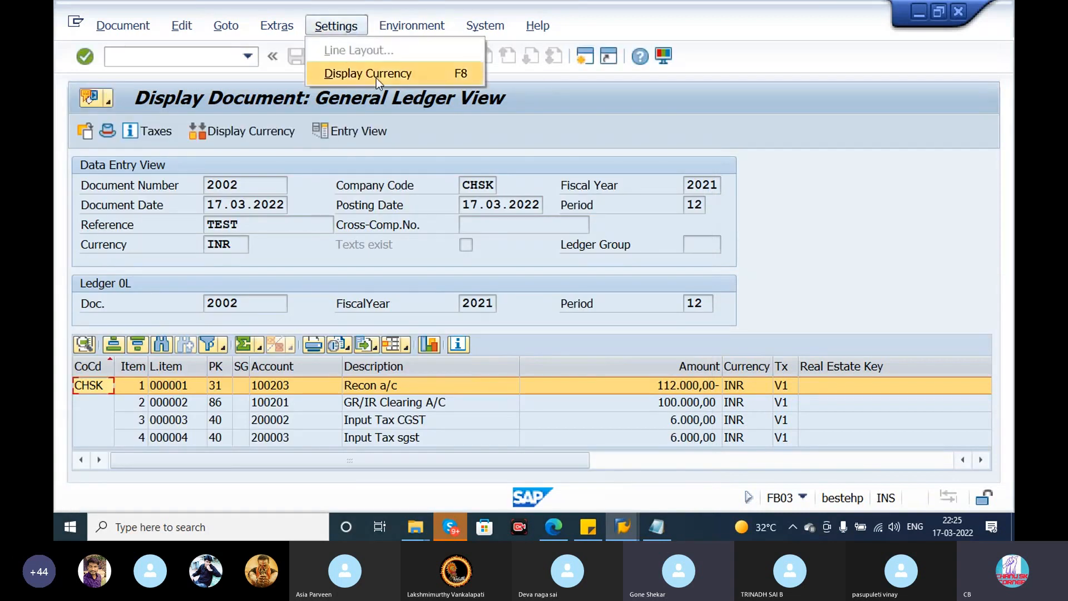
left_click(414, 31)
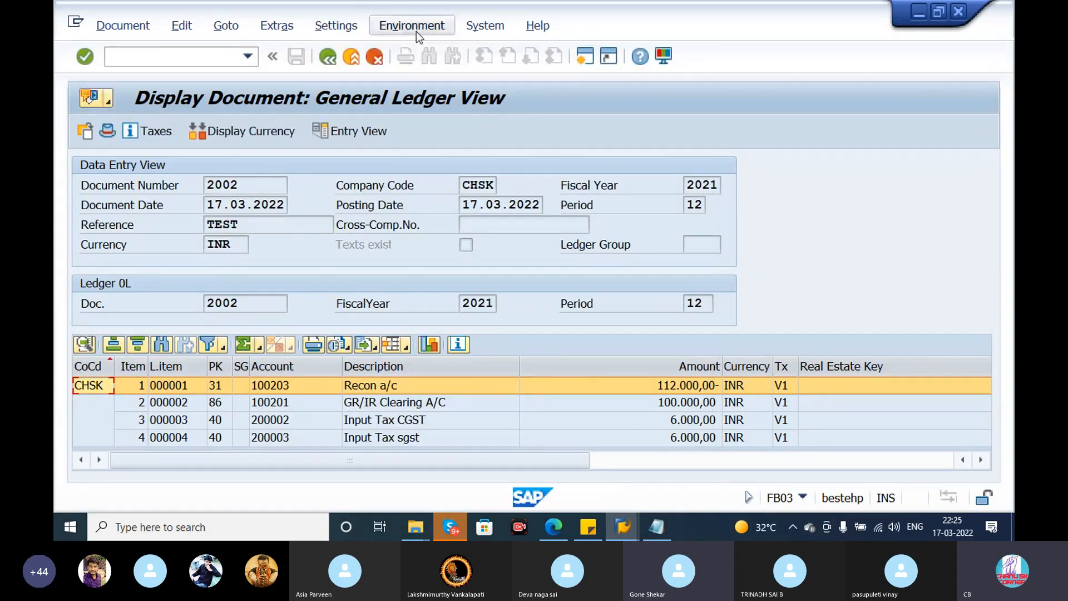
left_click(416, 31)
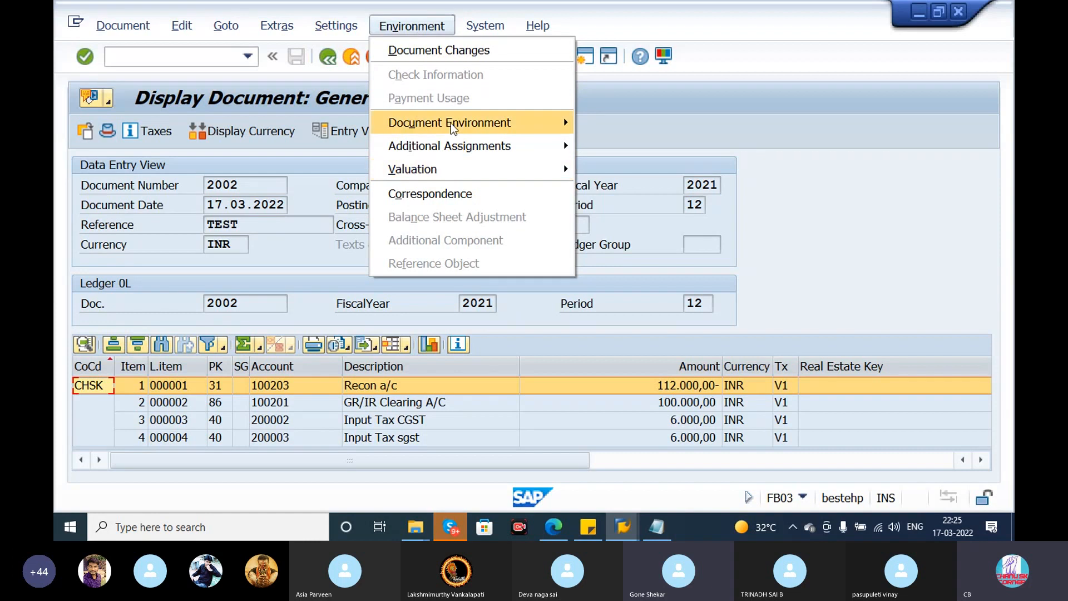
mouse_move(451, 122)
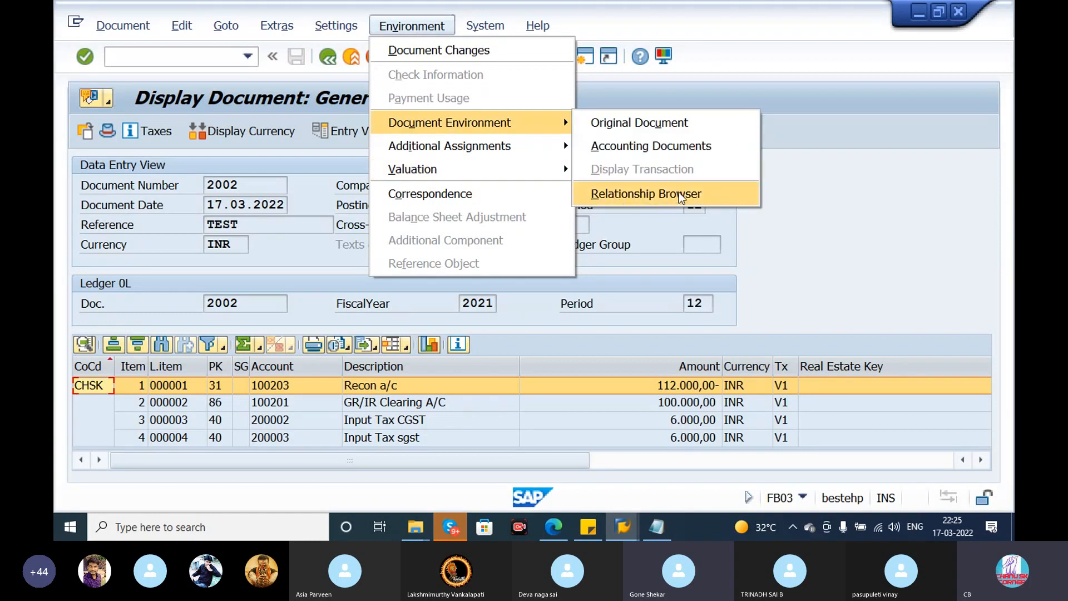
left_click(689, 147)
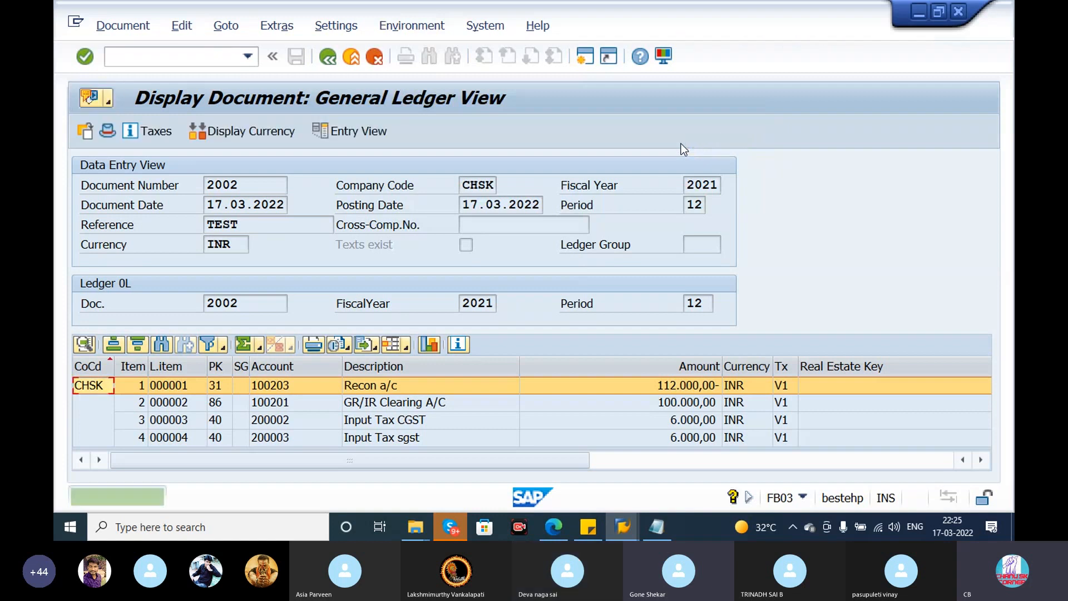
- Display the original invoice document from the accounting document's document environment
left_click(498, 23)
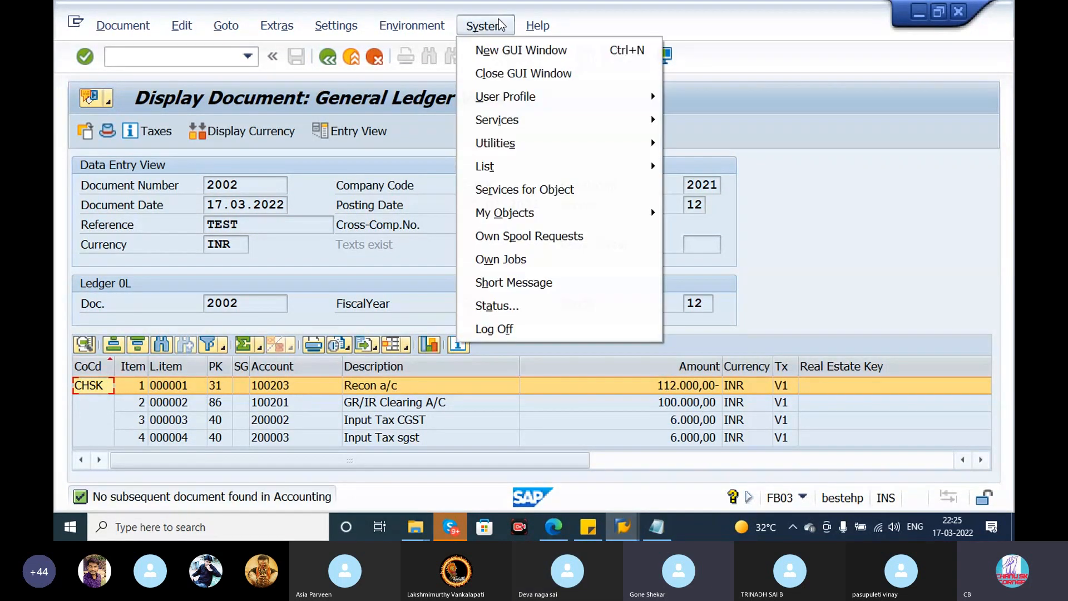
left_click(439, 24)
left_click(439, 24)
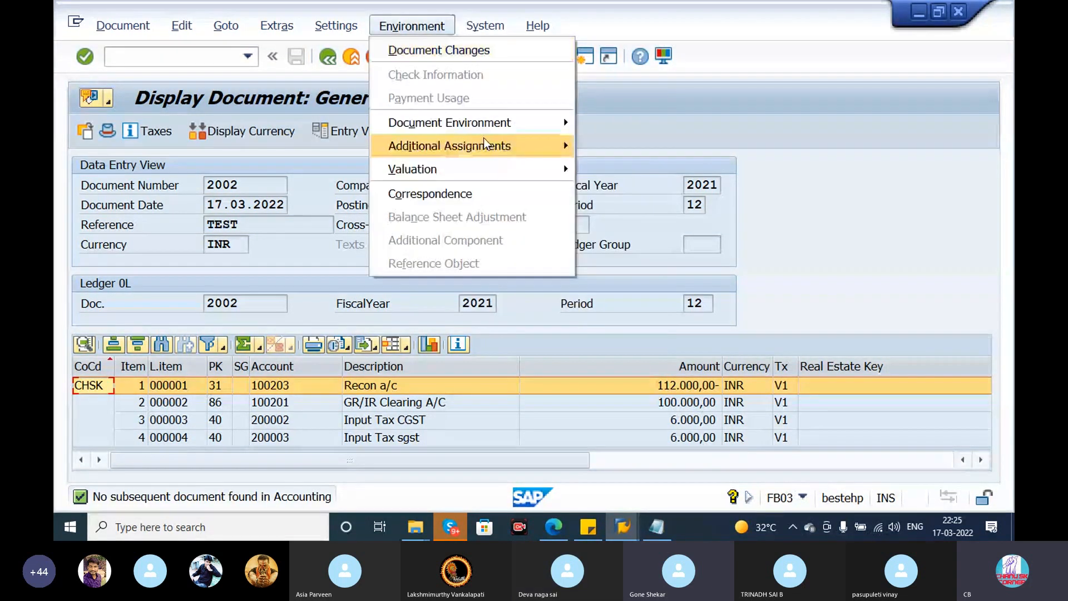
mouse_move(493, 128)
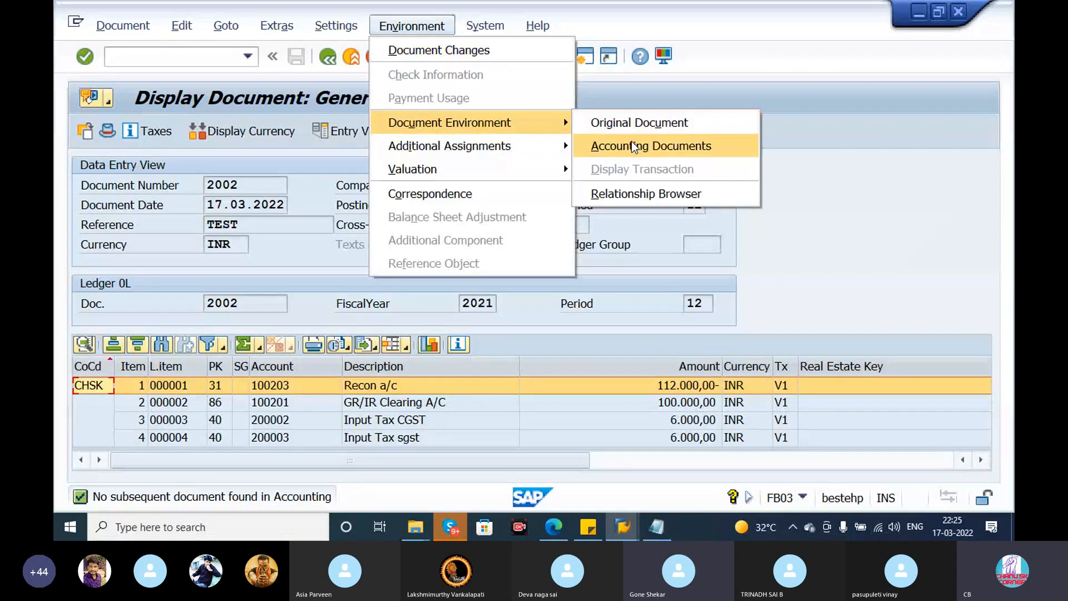
left_click(632, 122)
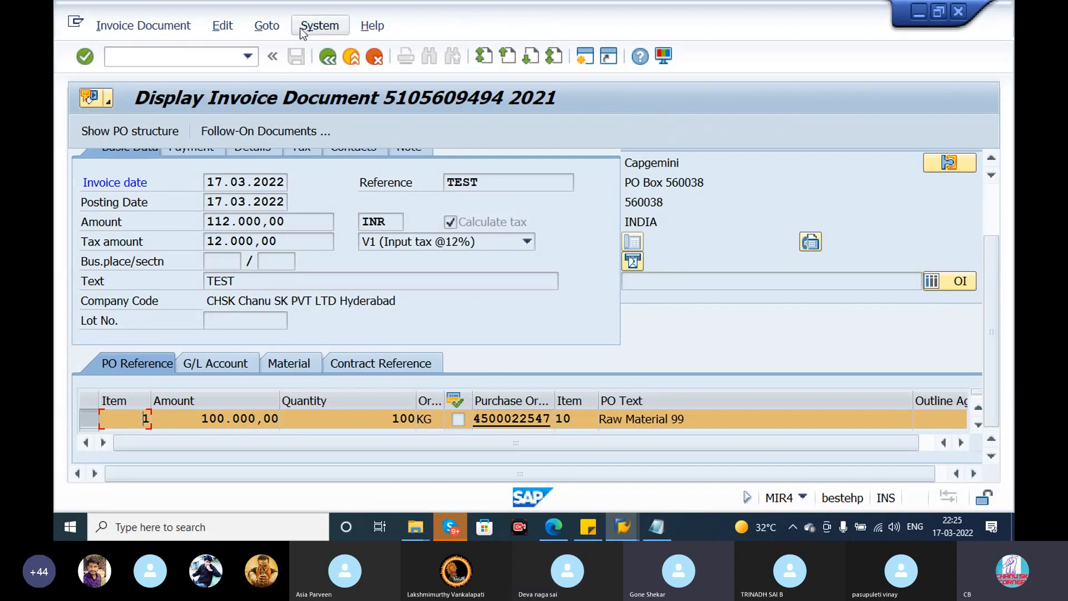
- Show the invoice's PO structure, expand its goods receipts and invoices to examine the entries, and hide the structure again
left_click(151, 131)
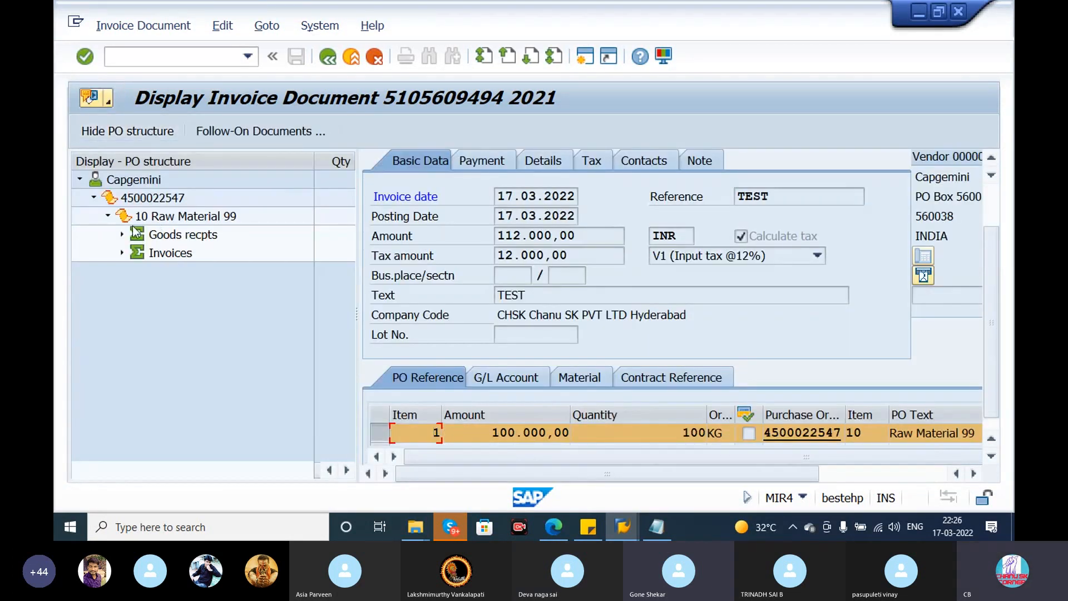
left_click(122, 234)
left_click(123, 271)
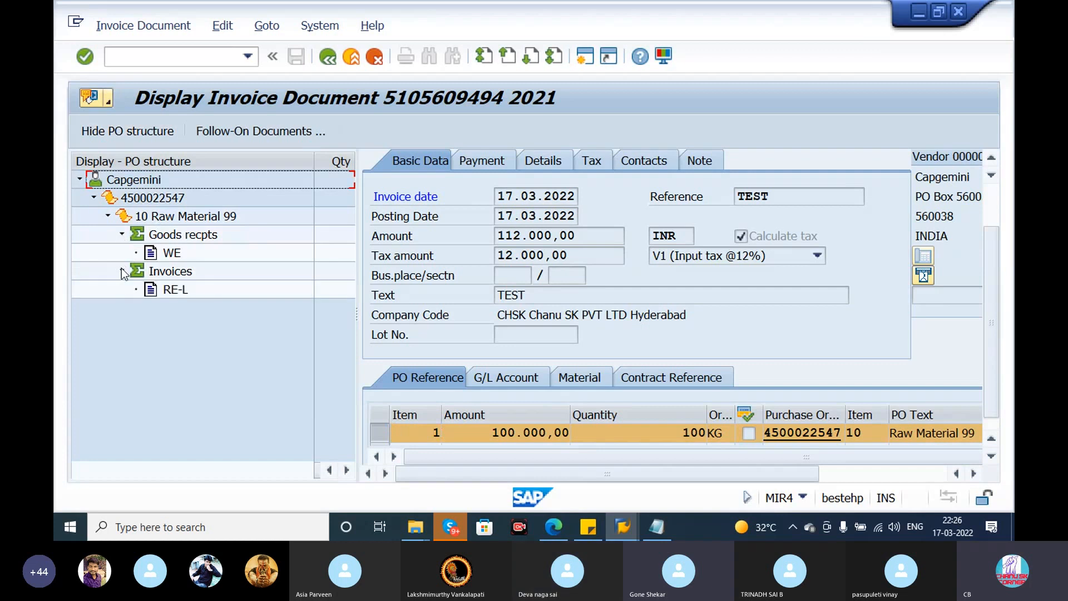
left_click(177, 290)
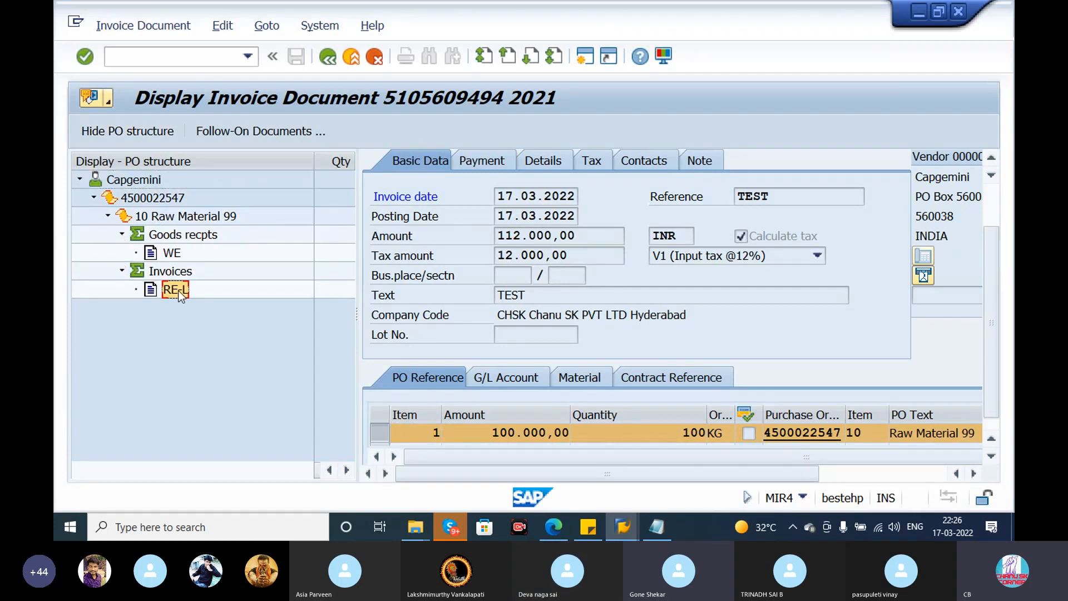
left_click(172, 254)
left_click(152, 200)
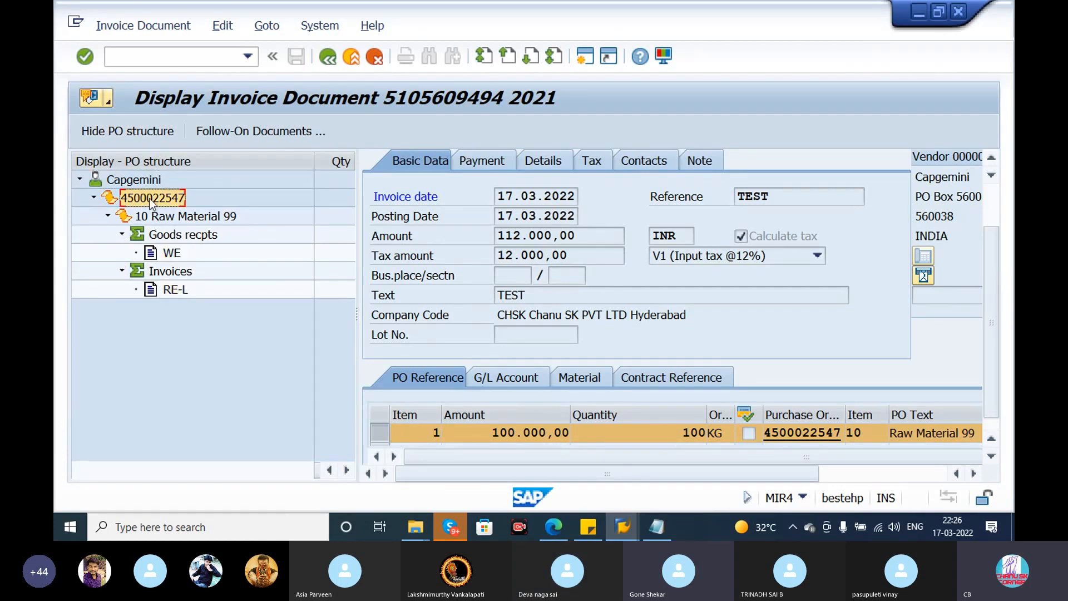
left_click(132, 183)
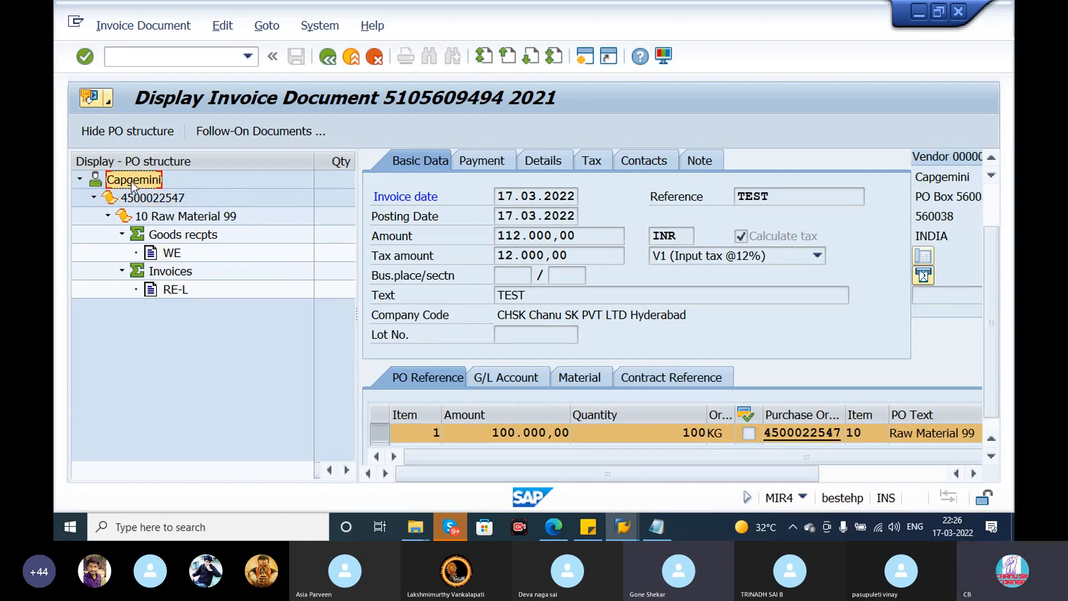
left_click(130, 128)
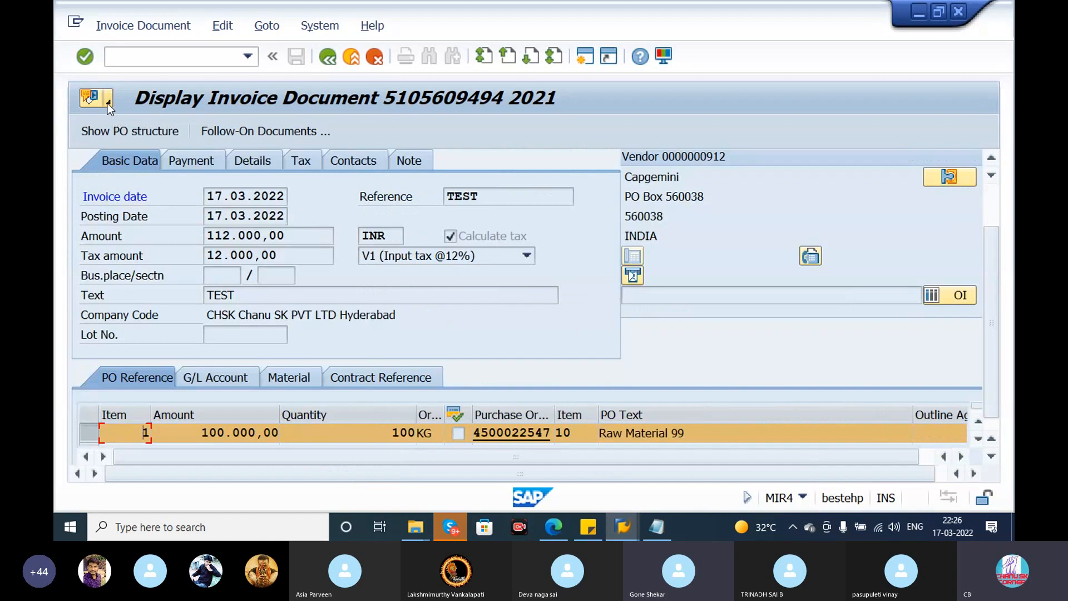
- Leave the invoice and accounting document displays and return to the standard purchase order
left_click(108, 103)
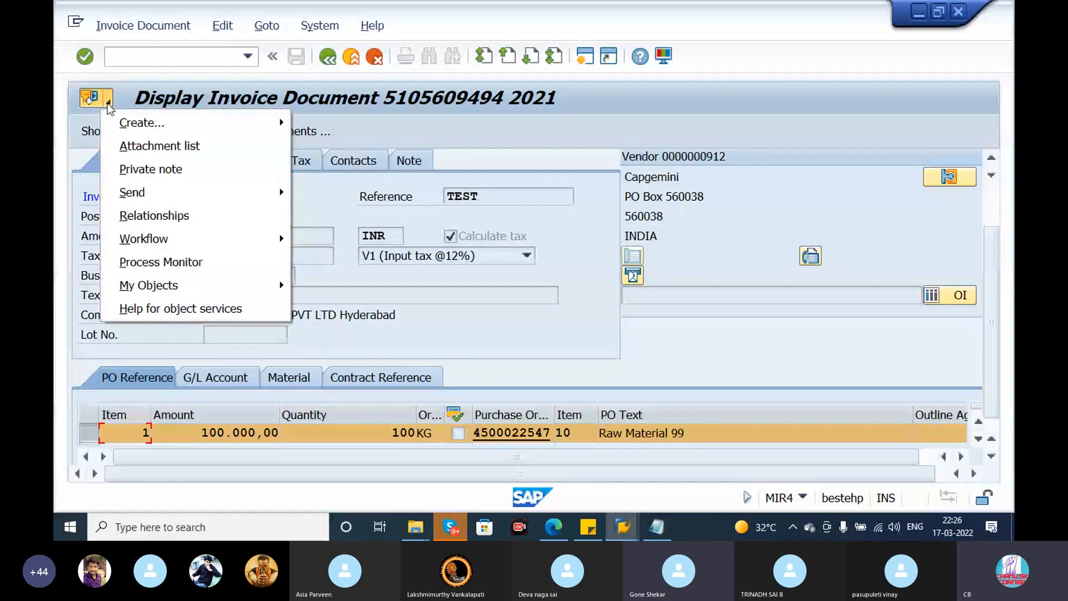
left_click(356, 88)
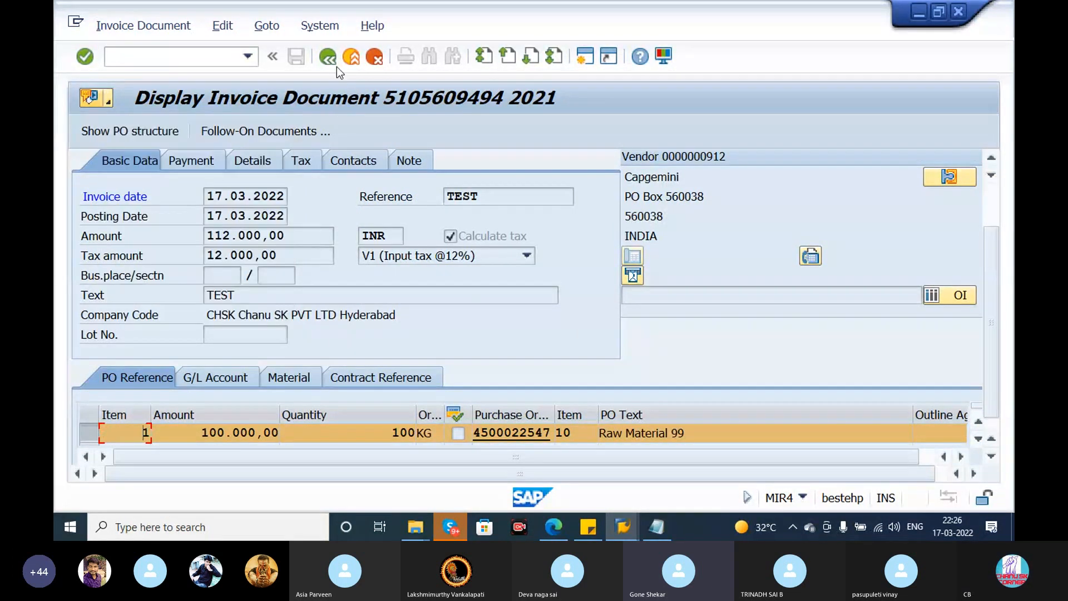
left_click(327, 56)
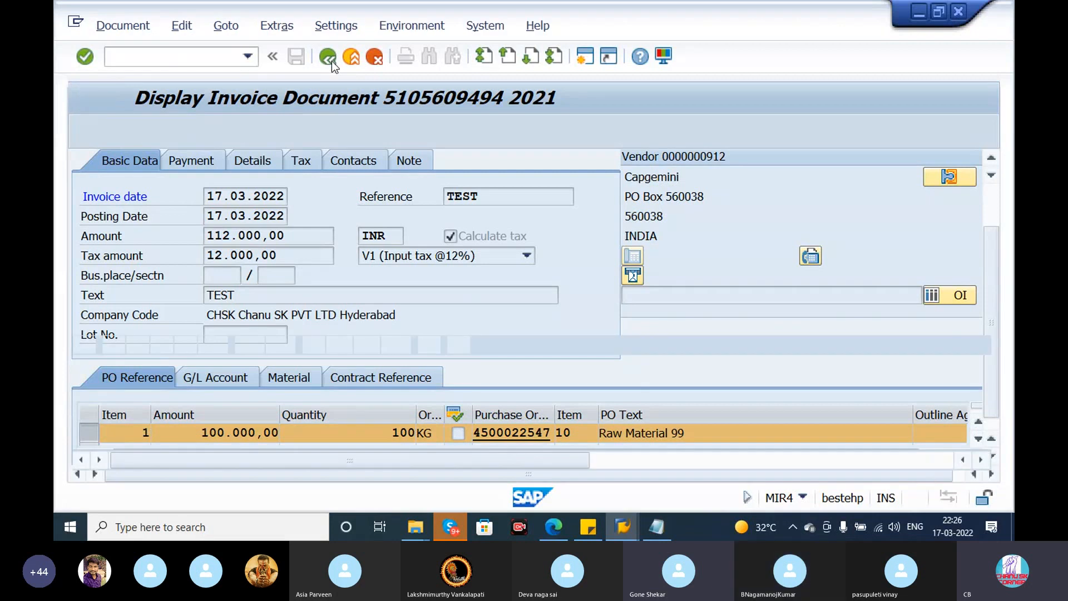
left_click(331, 61)
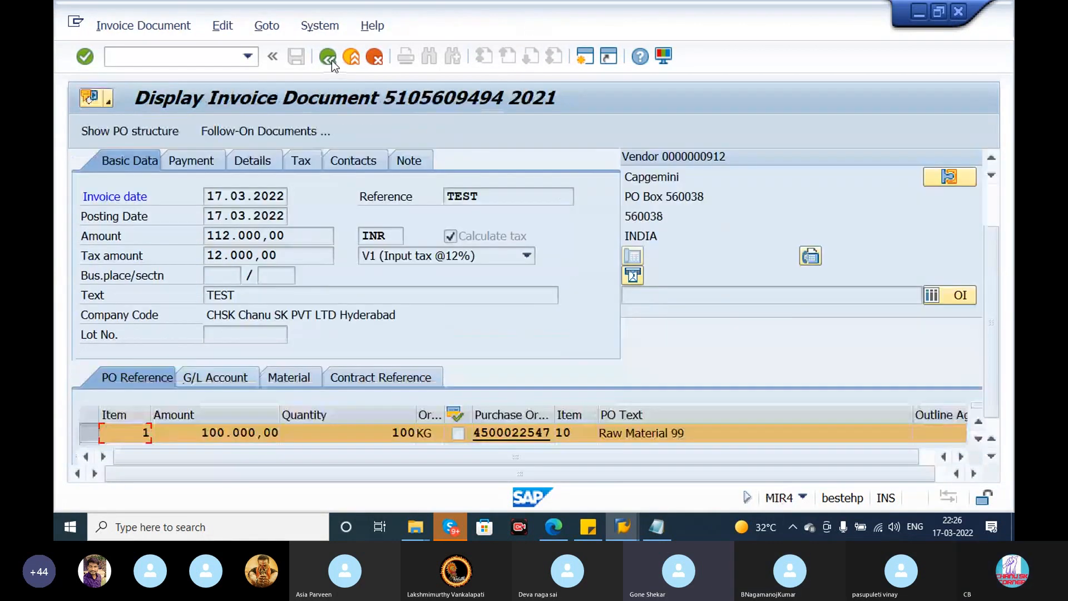
left_click(511, 432)
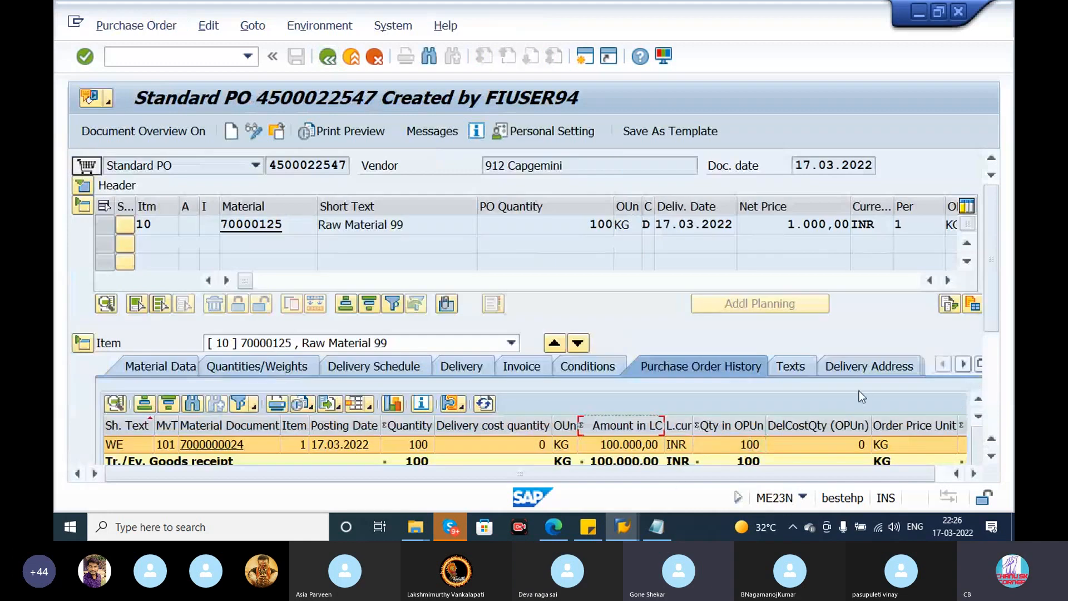
- Collapse the purchase order's item overview to examine the goods receipt and invoice receipt lines in its purchase order history
left_click_drag(992, 311, 996, 282)
left_click(131, 186)
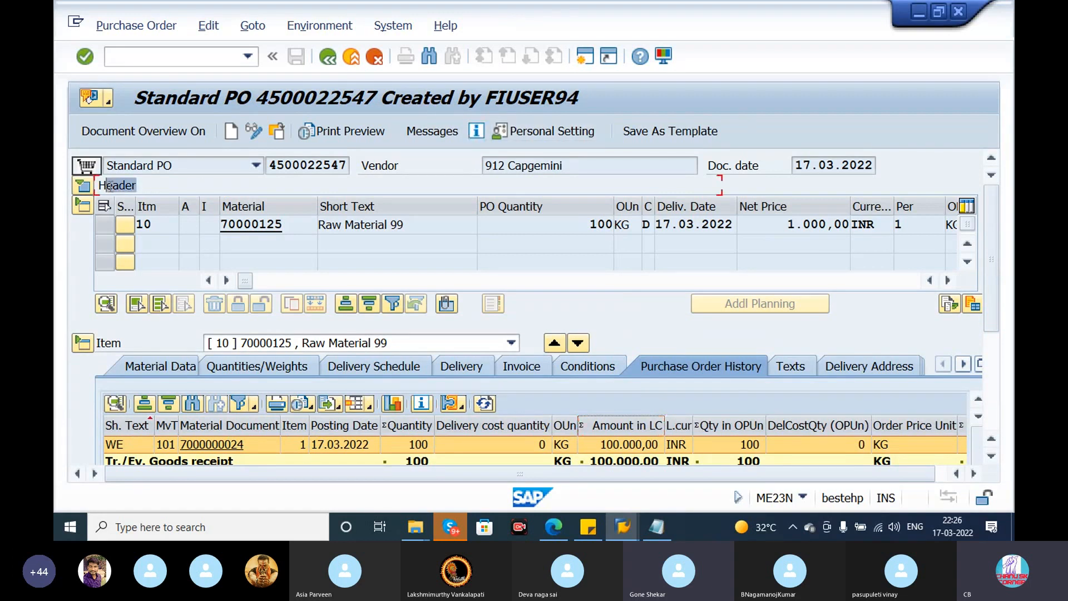
left_click(89, 211)
left_click_drag(175, 207, 99, 205)
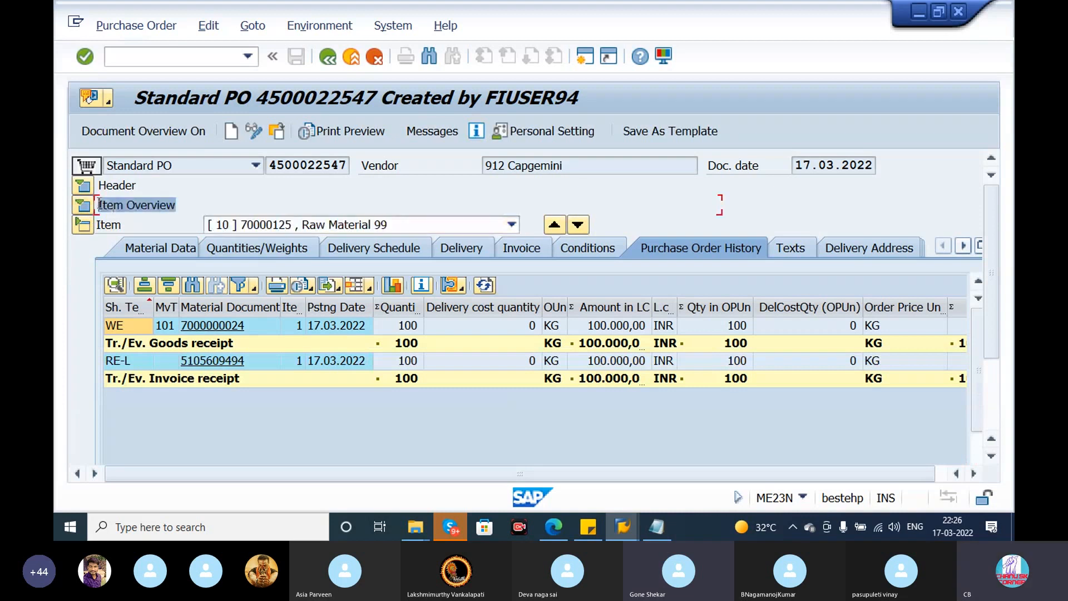
- Expand the purchase order header and check the payment terms and currency in its Delivery/Invoice data
left_click(134, 227)
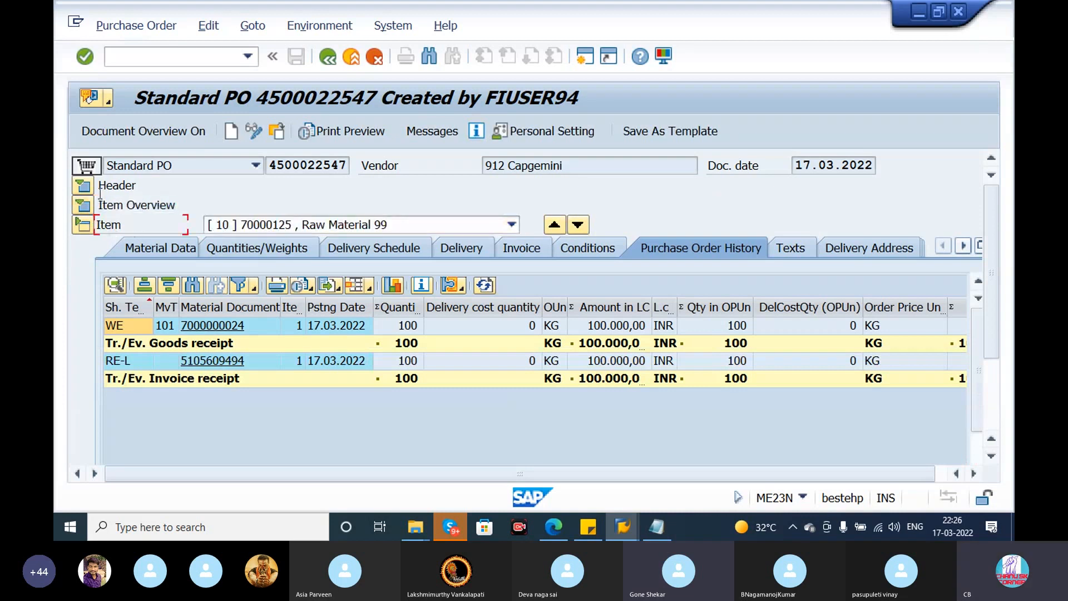
left_click(83, 185)
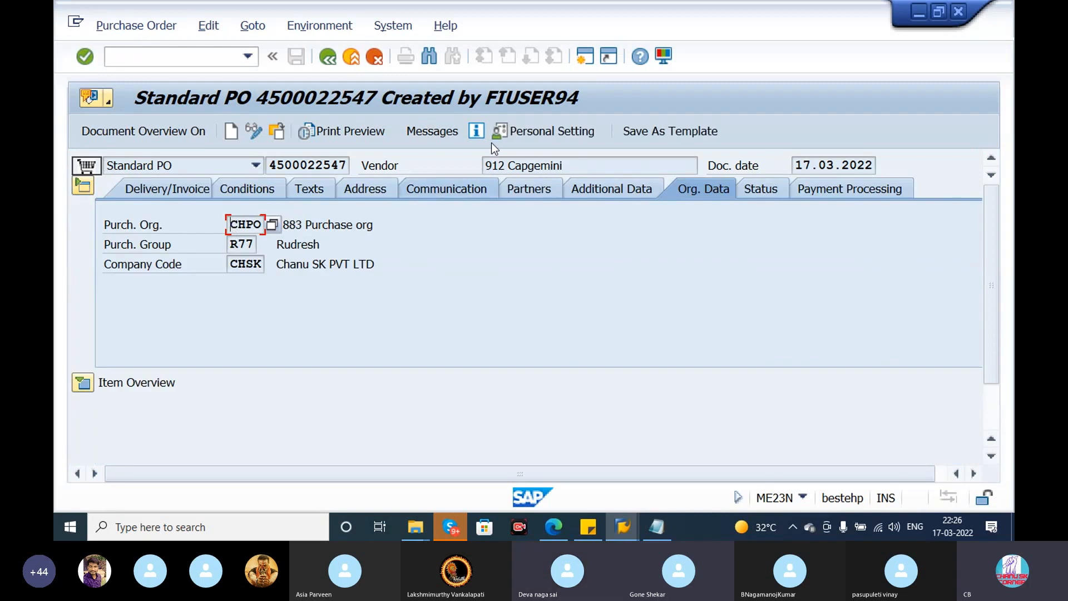
left_click(159, 189)
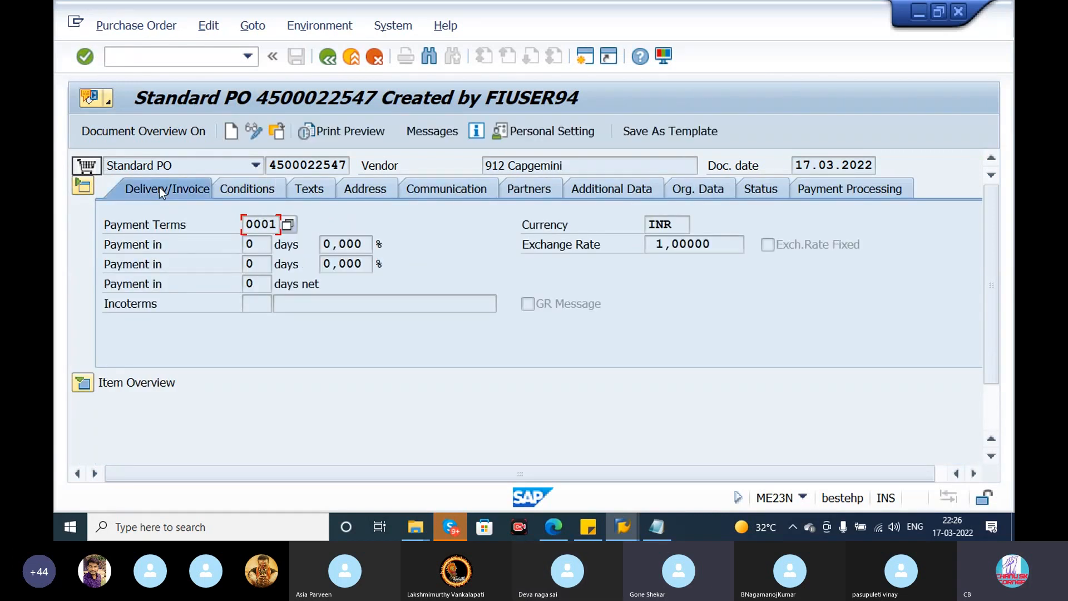
- Review the payment terms, currency and exchange rate in the purchase order header's Delivery/Invoice data
left_click_drag(281, 227, 230, 234)
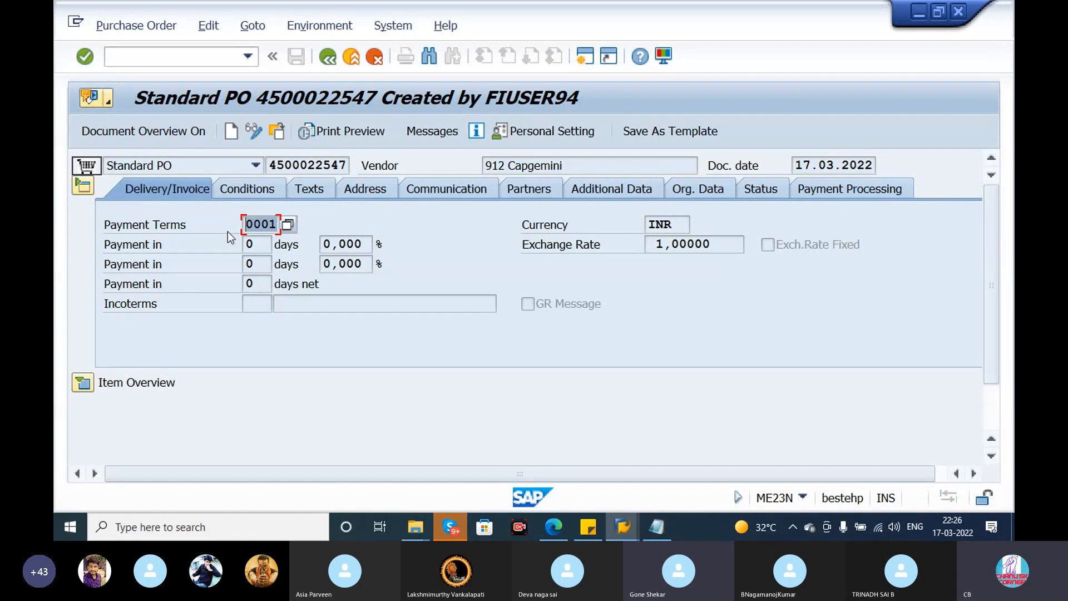
key("Tab")
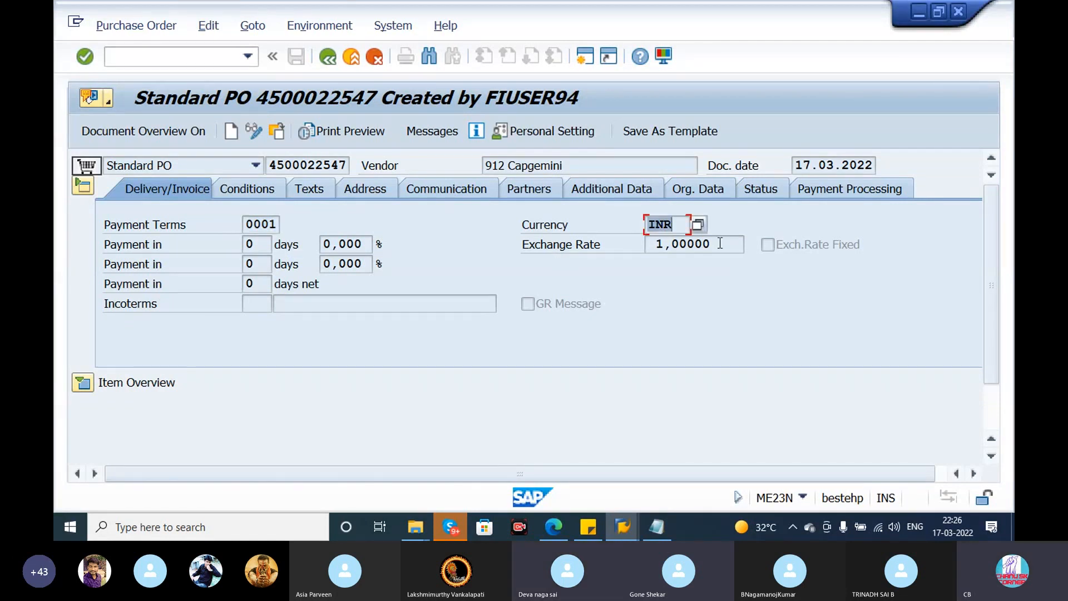
key("Tab")
- Examine the header's pricing conditions, covering the PB00 gross price, the cash discount and the net value including tax
left_click(255, 188)
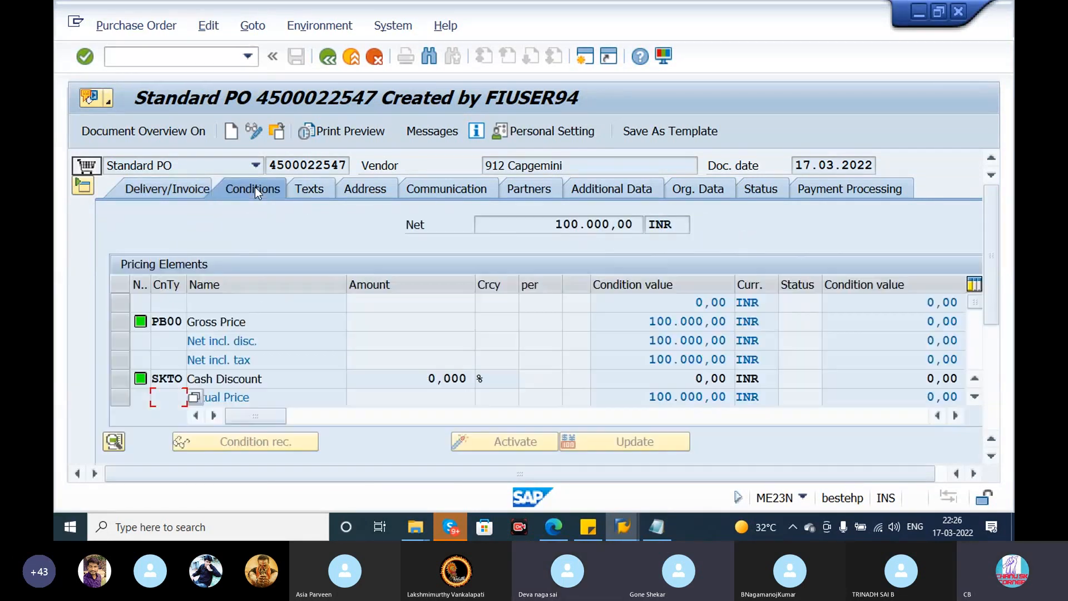
left_click(176, 327)
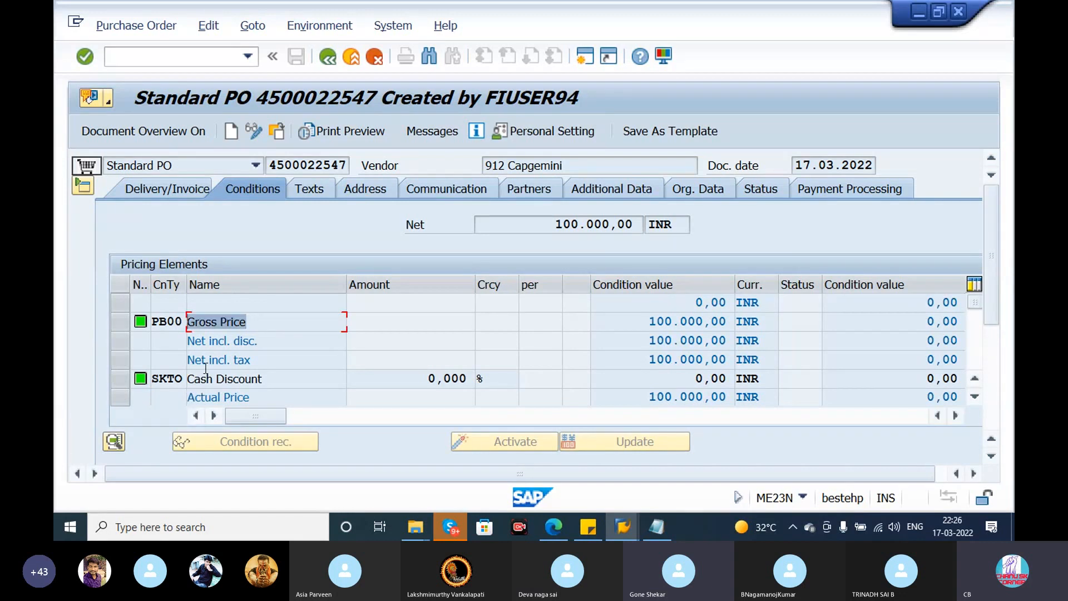
left_click(172, 381)
left_click(176, 324)
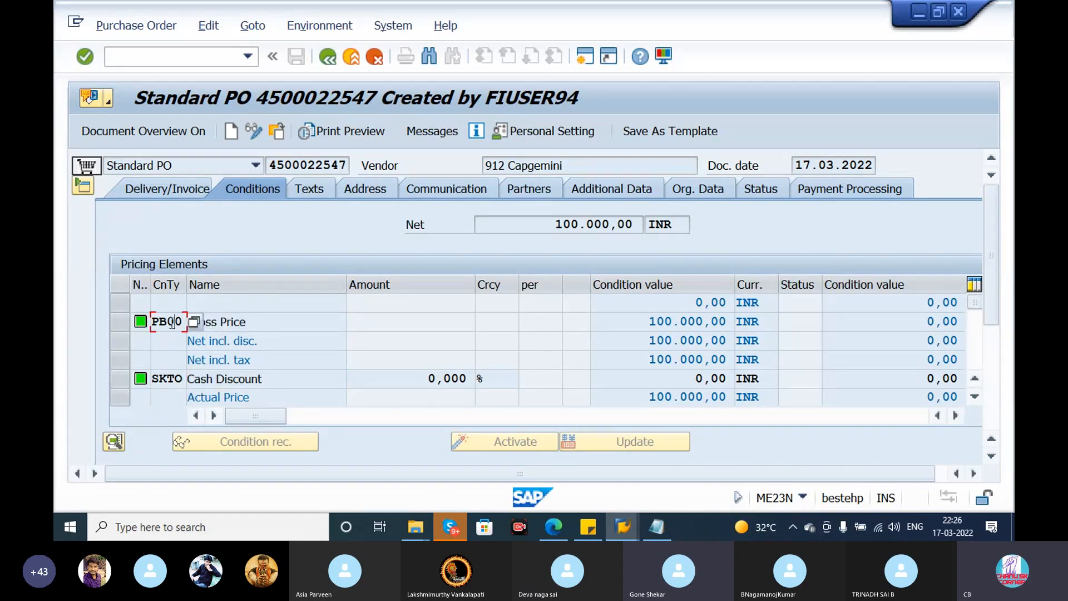
left_click_drag(255, 327, 199, 328)
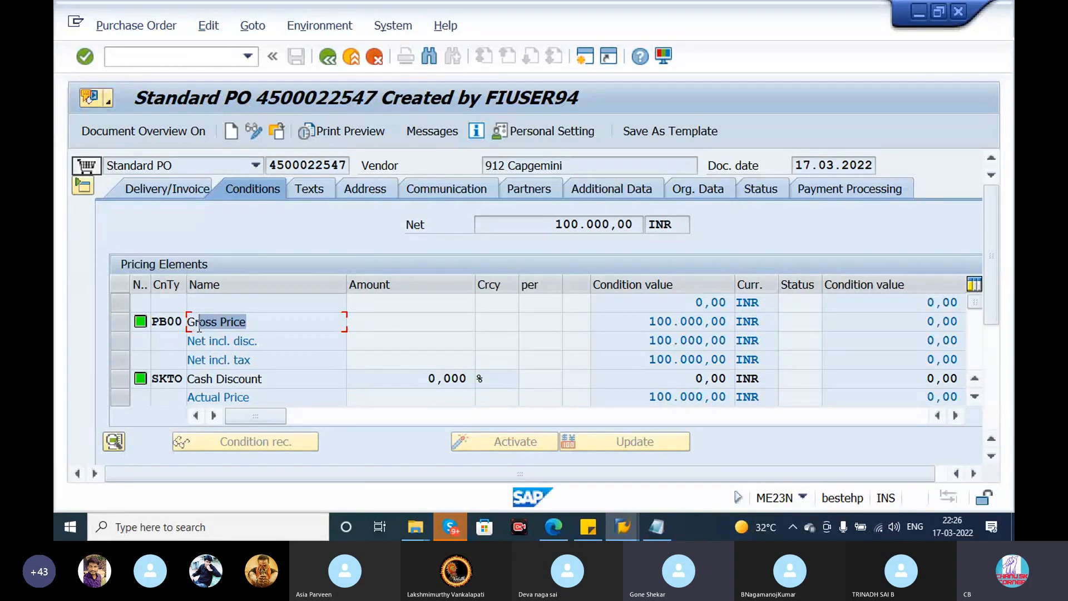
left_click(248, 324)
left_click_drag(248, 324, 128, 332)
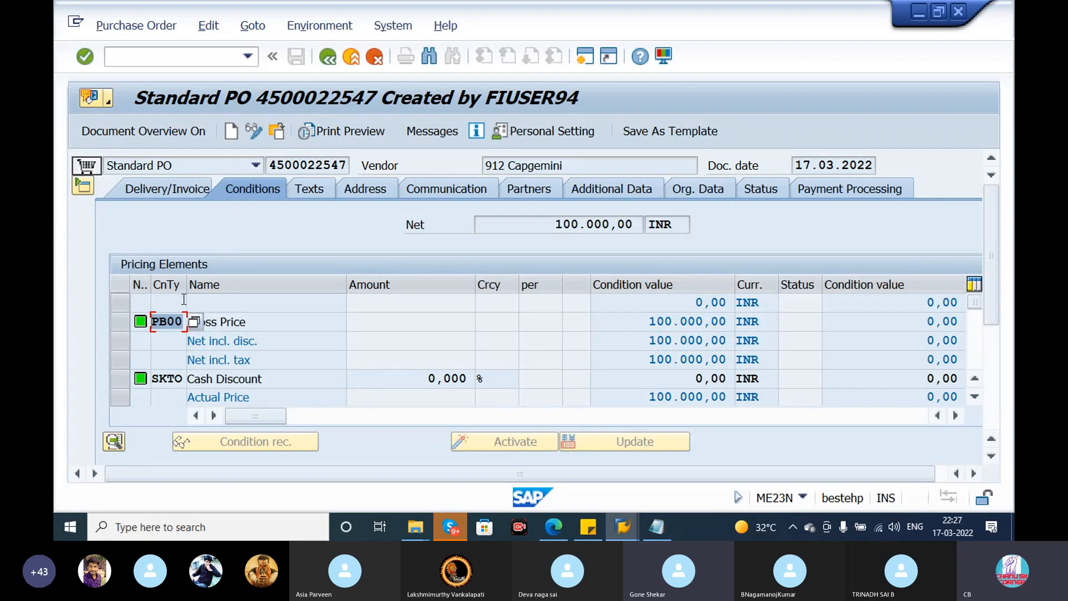
left_click_drag(472, 380, 430, 379)
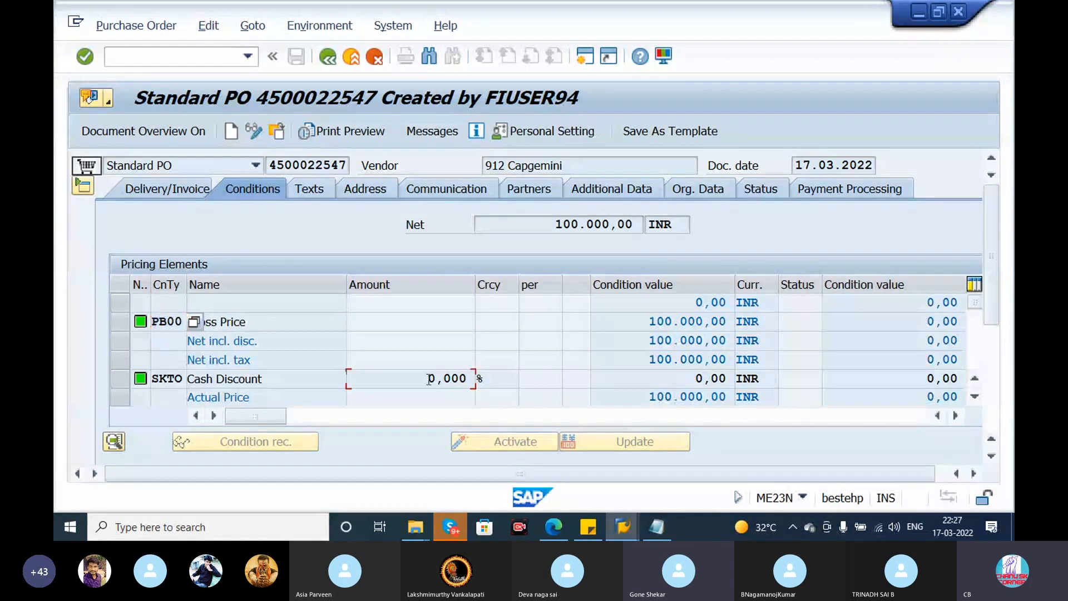
left_click_drag(644, 324, 674, 367)
left_click(675, 365)
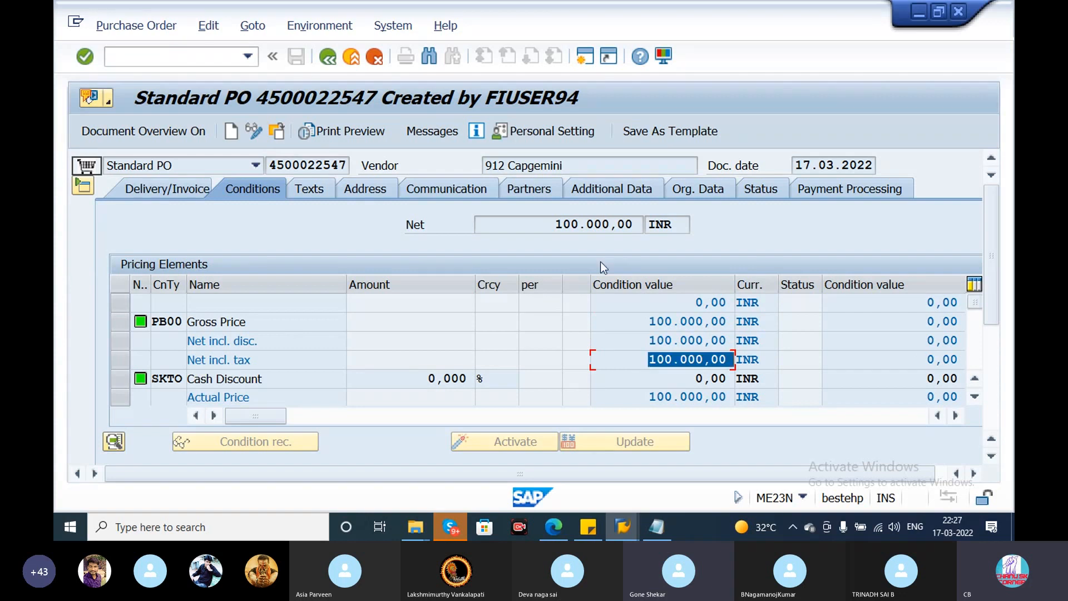
- Review the purchase order's header texts, including the header text and the pricing types text
left_click(322, 189)
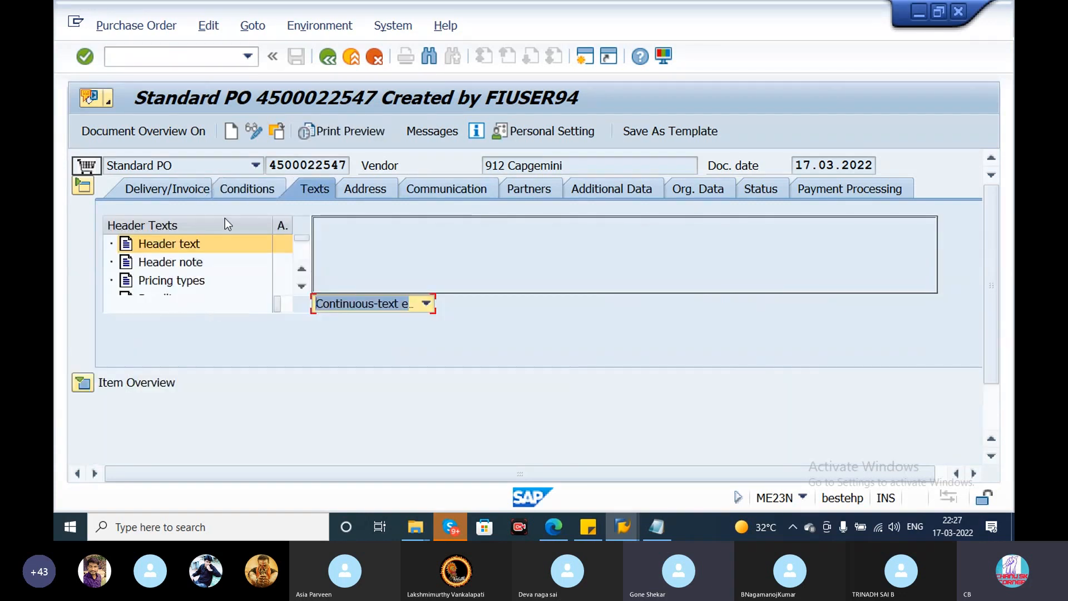
left_click(356, 233)
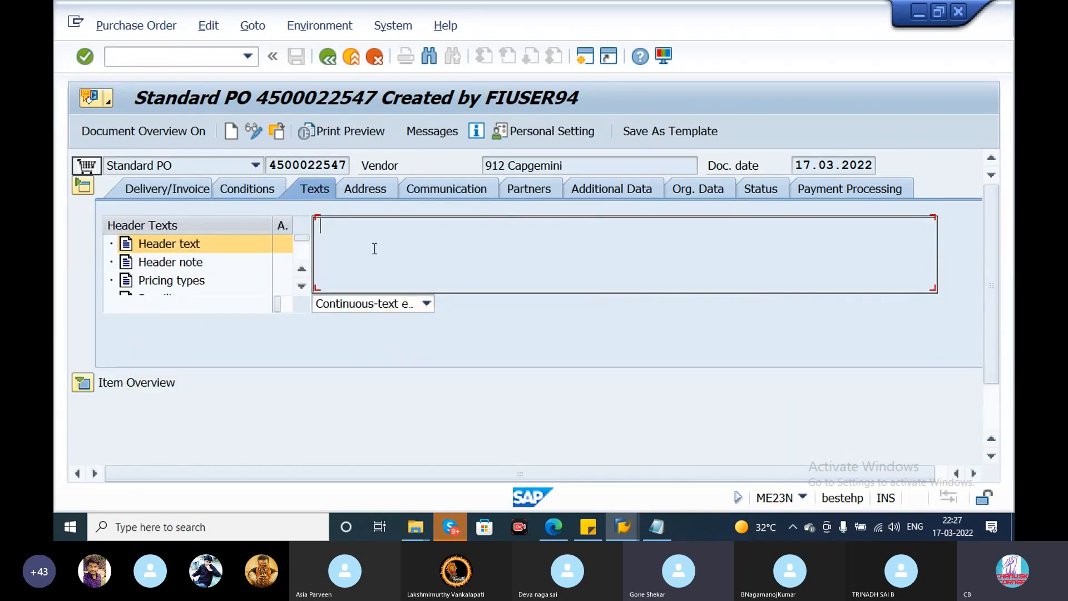
left_click(185, 280)
- Check the vendor's address data in the header, including the street, postal code, telephone and fax fields
left_click(359, 192)
double_click(303, 226)
double_click(302, 243)
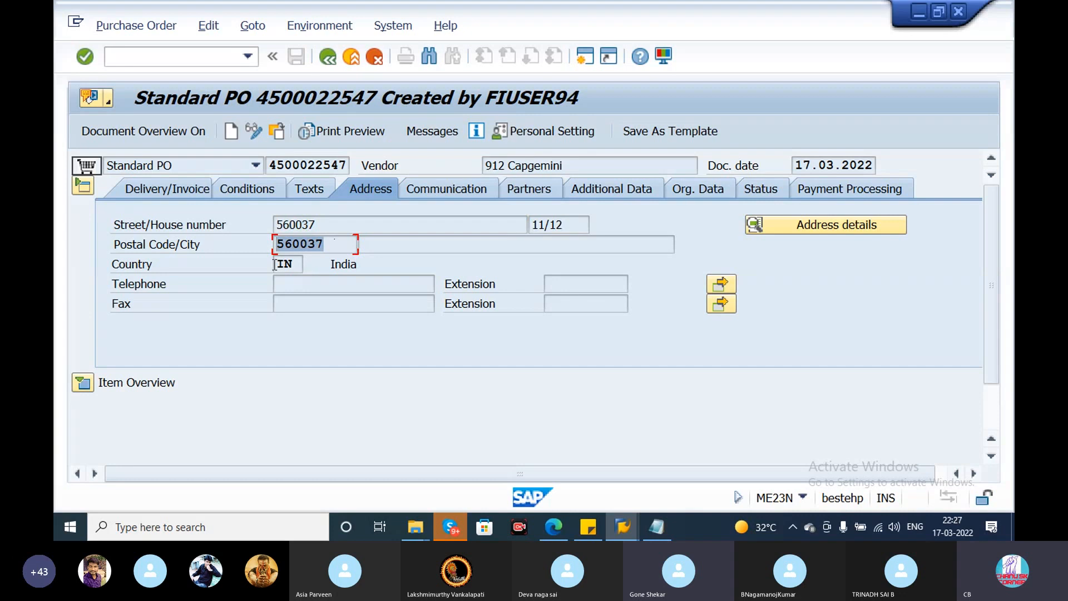
left_click(319, 289)
left_click(333, 305)
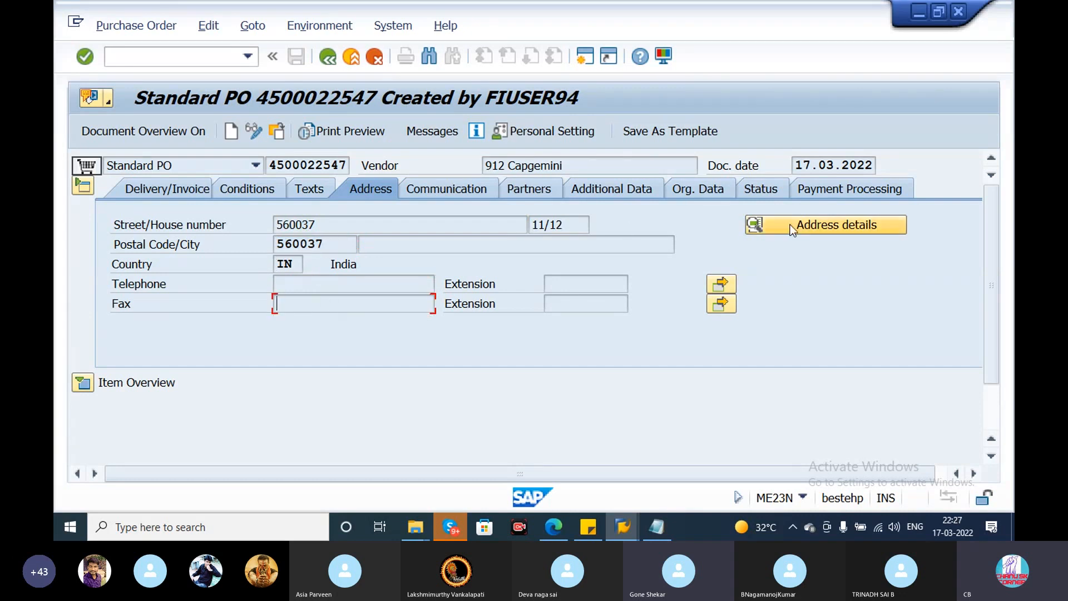
- Check the header's Communication reference fields and the vendor function and number in its Partners data
left_click(480, 191)
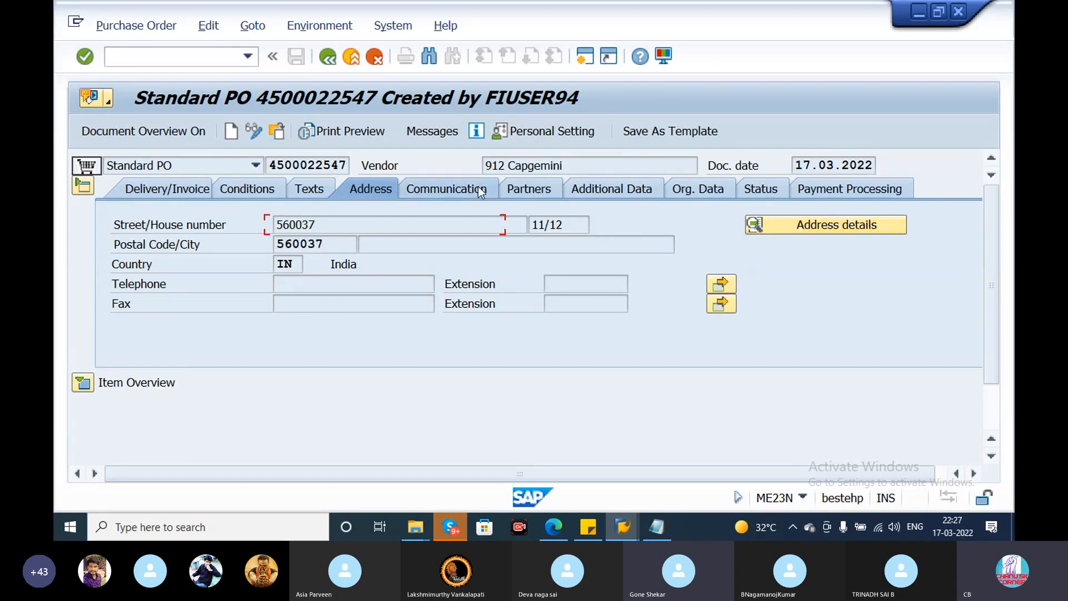
key("Tab")
key("Tab")
left_click(710, 228)
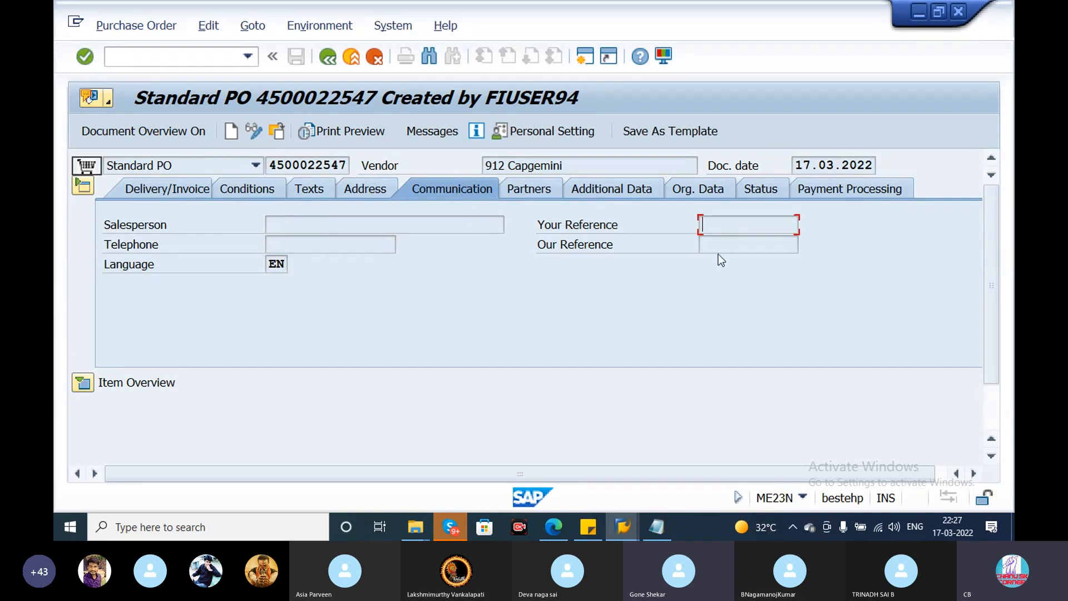
left_click(540, 186)
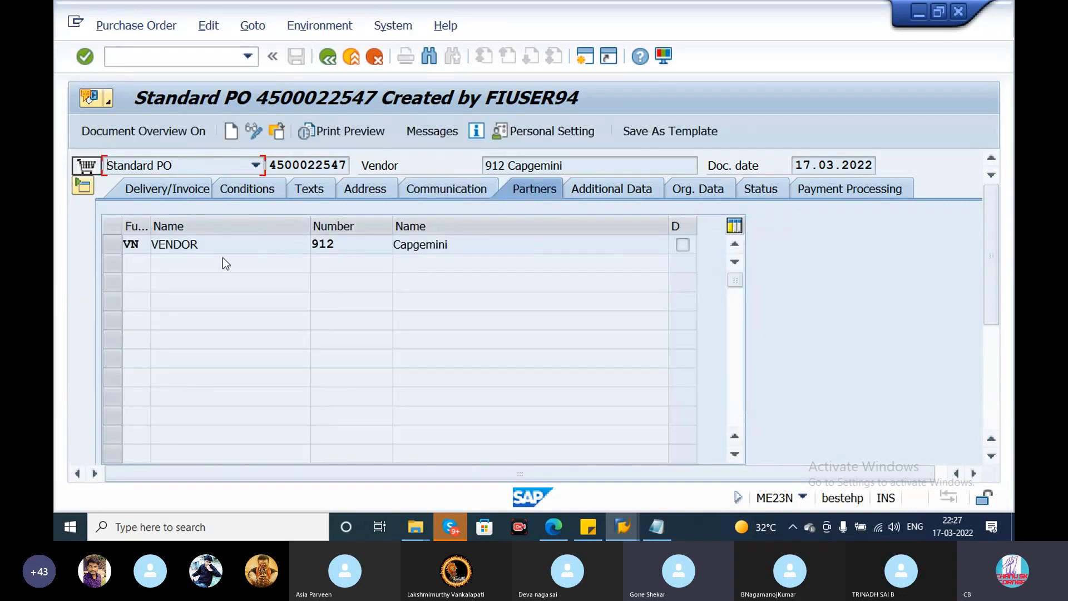
left_click_drag(215, 243, 95, 242)
left_click(340, 244)
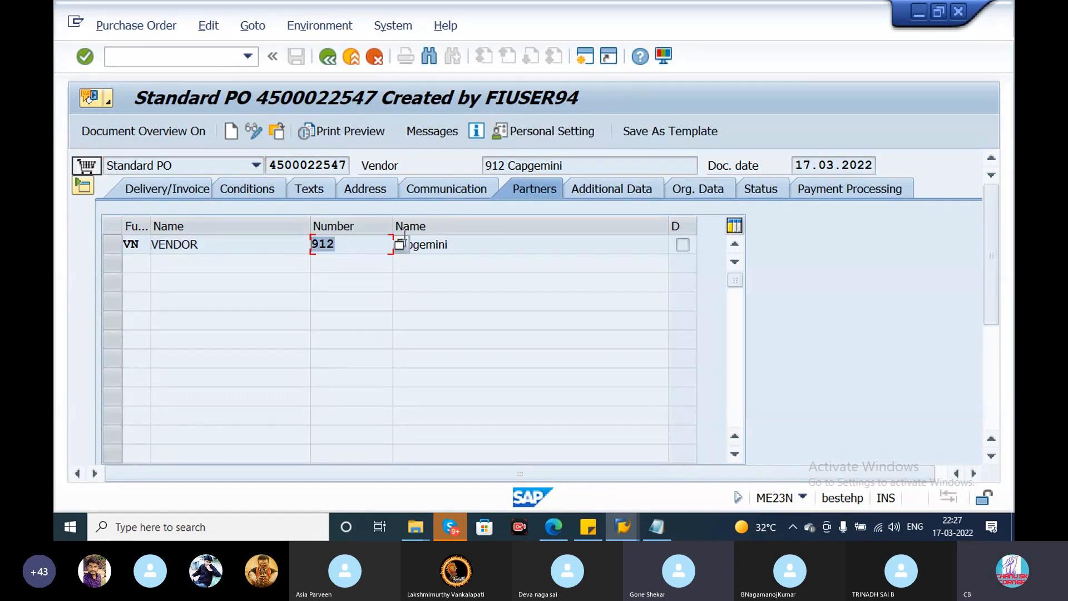
- Check the validity fields in the header's Additional Data and the purchasing organization, group and company code in its Org. Data
left_click(602, 191)
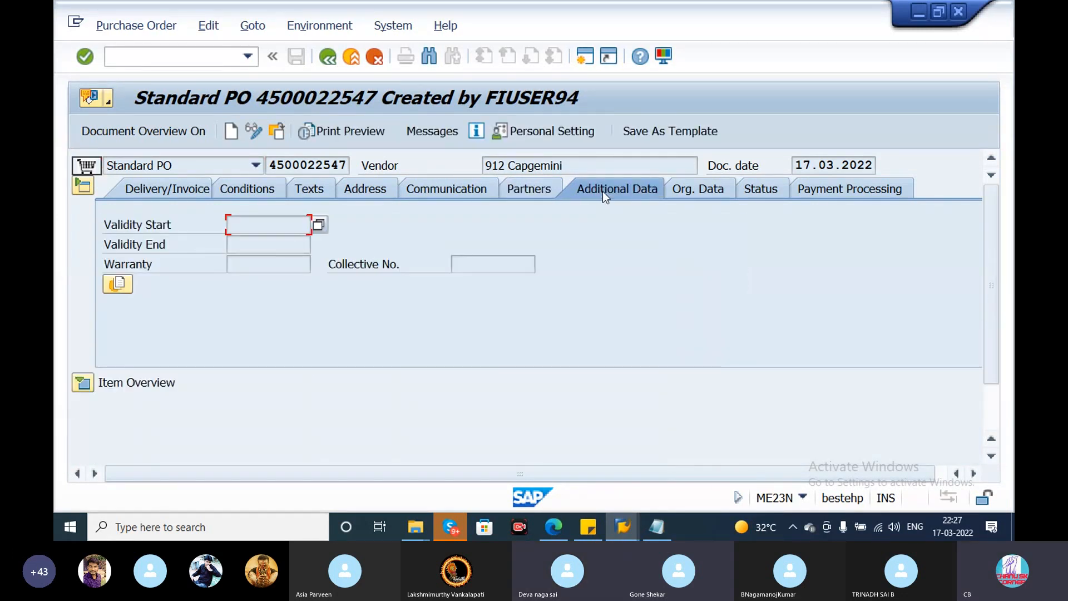
left_click(272, 246)
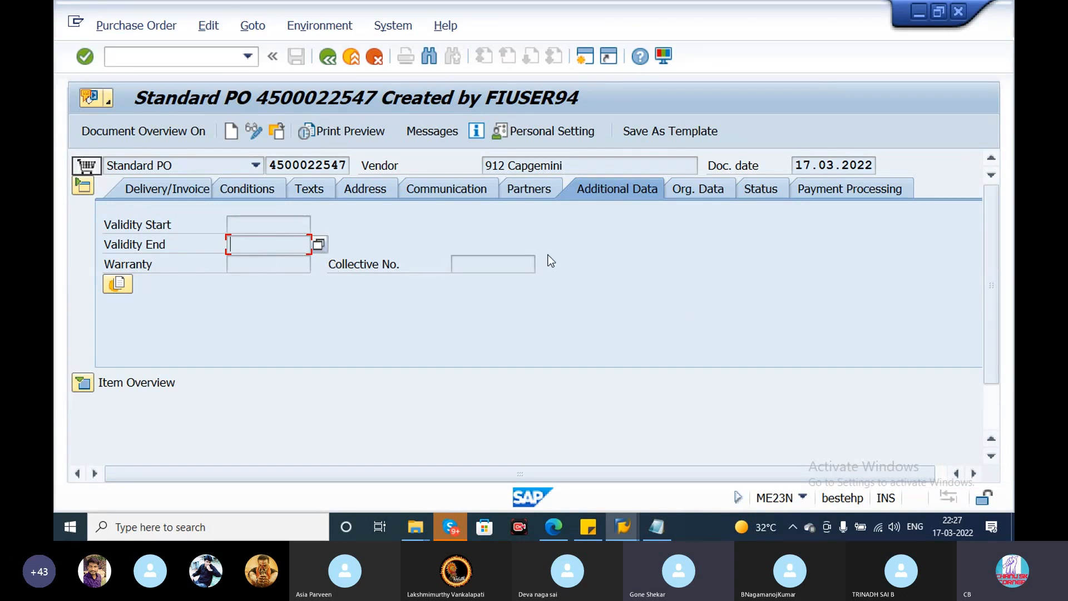
left_click(692, 188)
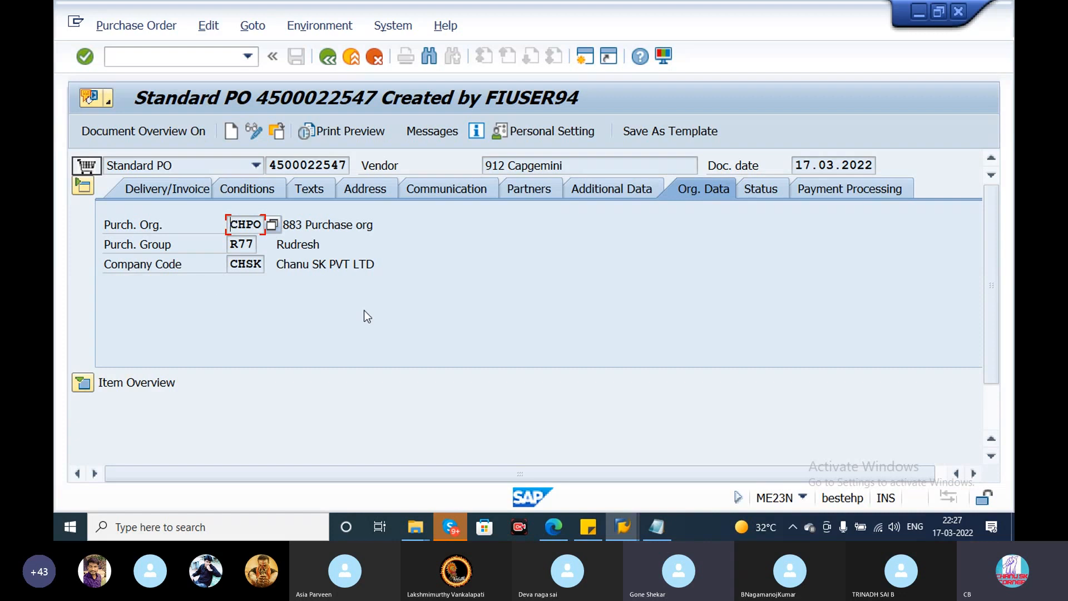
- Examine the ordered, delivered, still to deliver and invoiced figures in the header's Status data, and check its Payment Processing settings
left_click(769, 191)
left_click(376, 224)
left_click(397, 247)
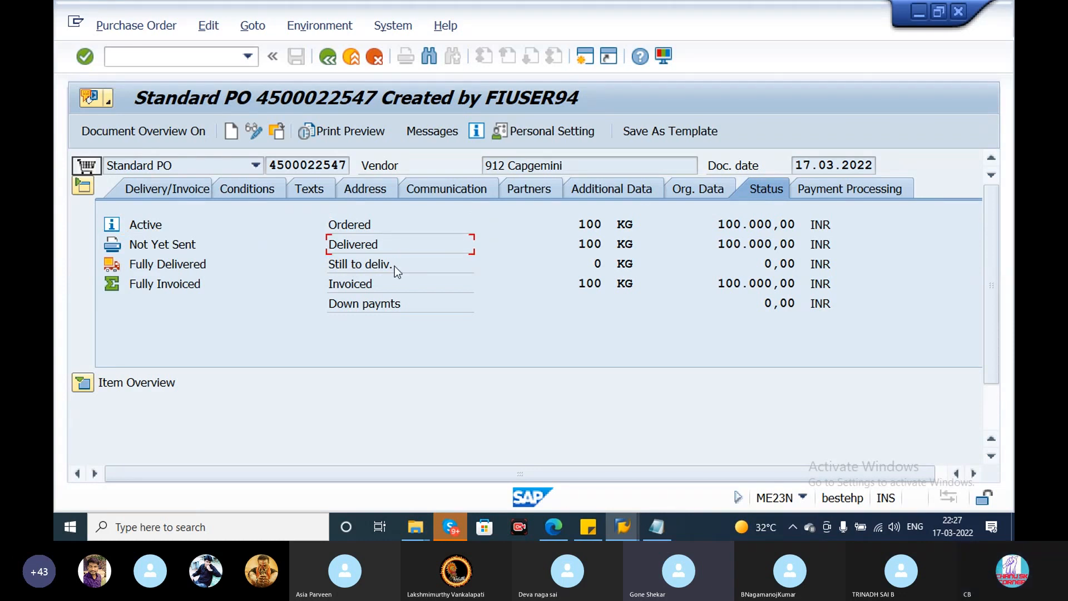
left_click(390, 264)
left_click(376, 287)
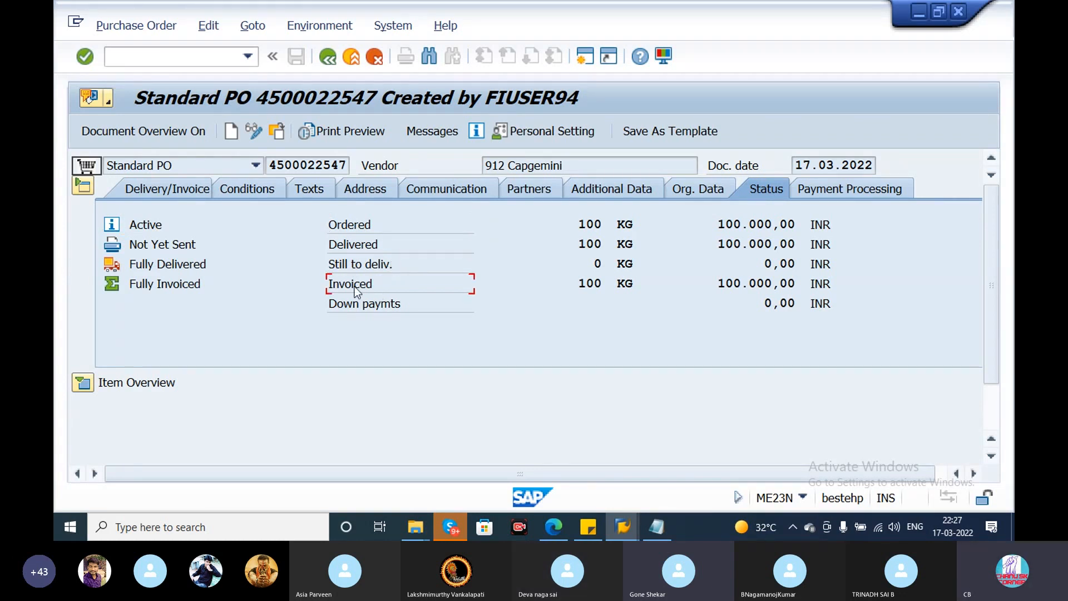
left_click(582, 225)
left_click(593, 246)
left_click(410, 285)
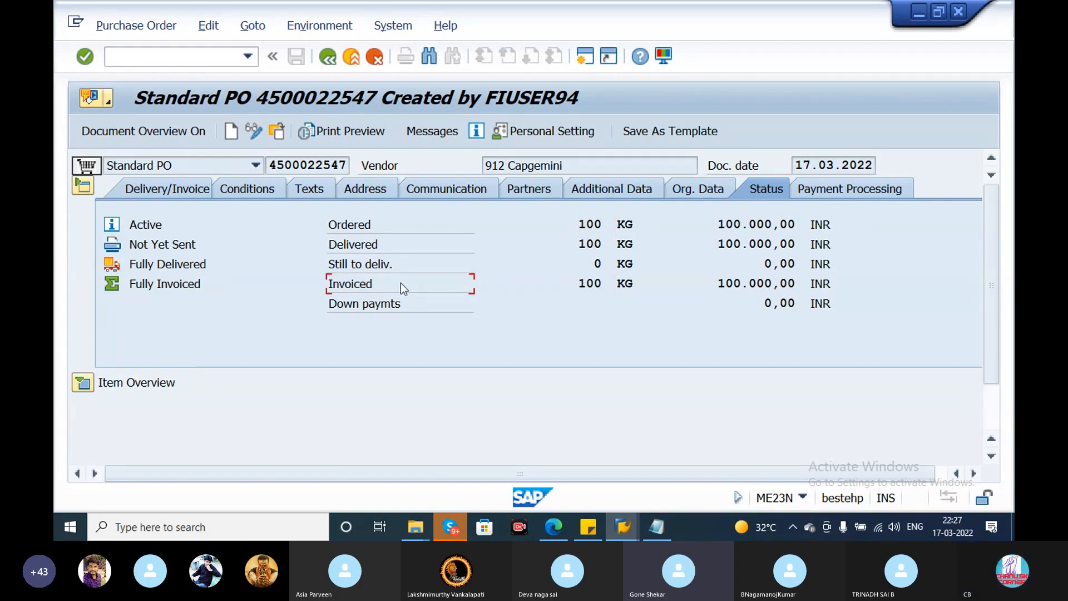
left_click(837, 192)
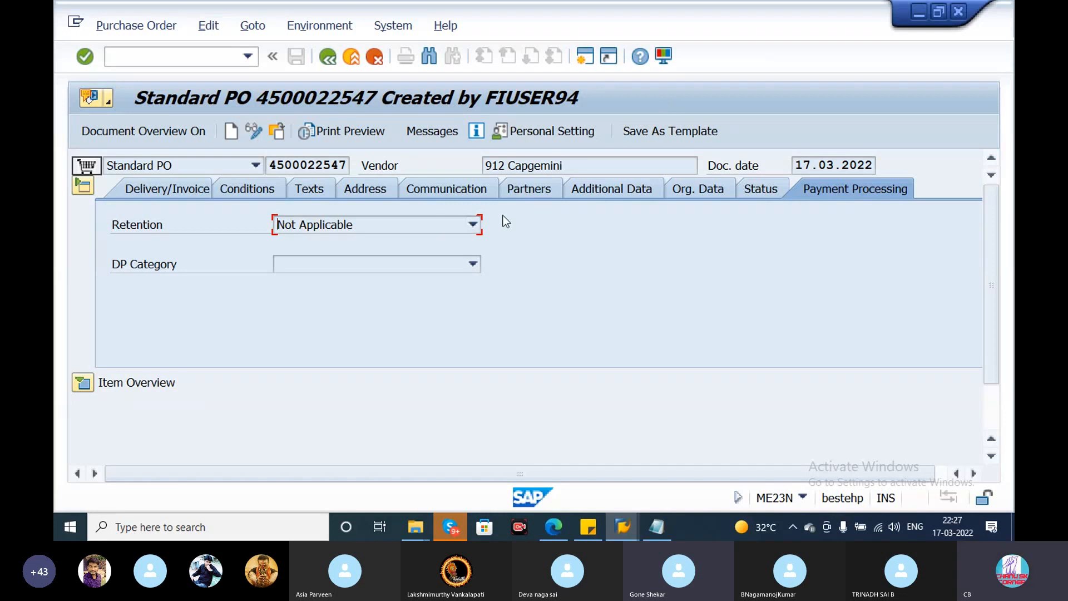
- Collapse the header and expand the item overview to examine item 10's material, delivery date, net price, purchase requisition and outline agreement
left_click(87, 182)
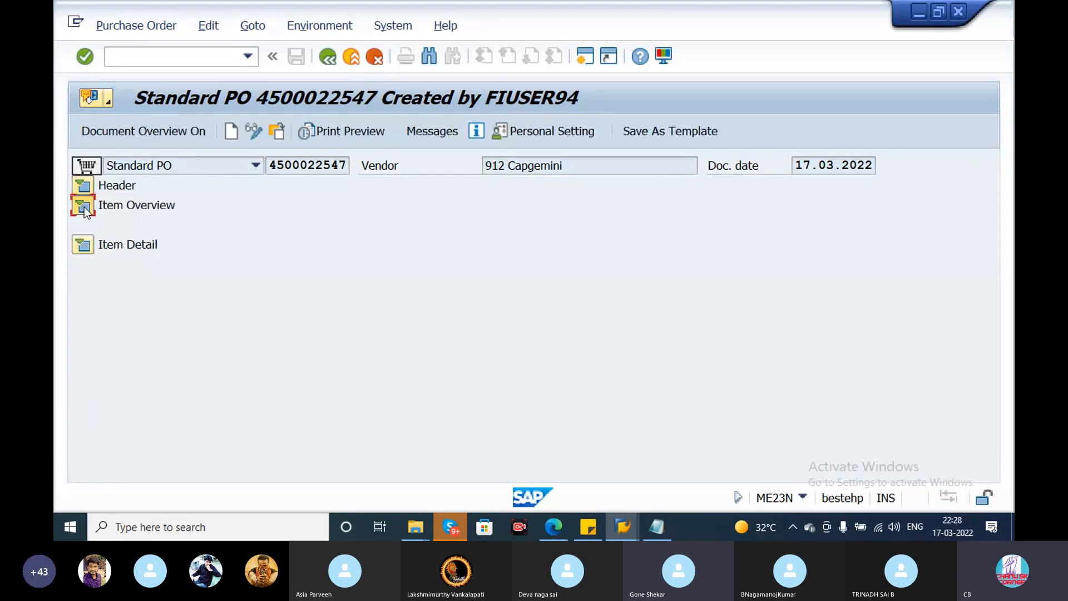
left_click(83, 206)
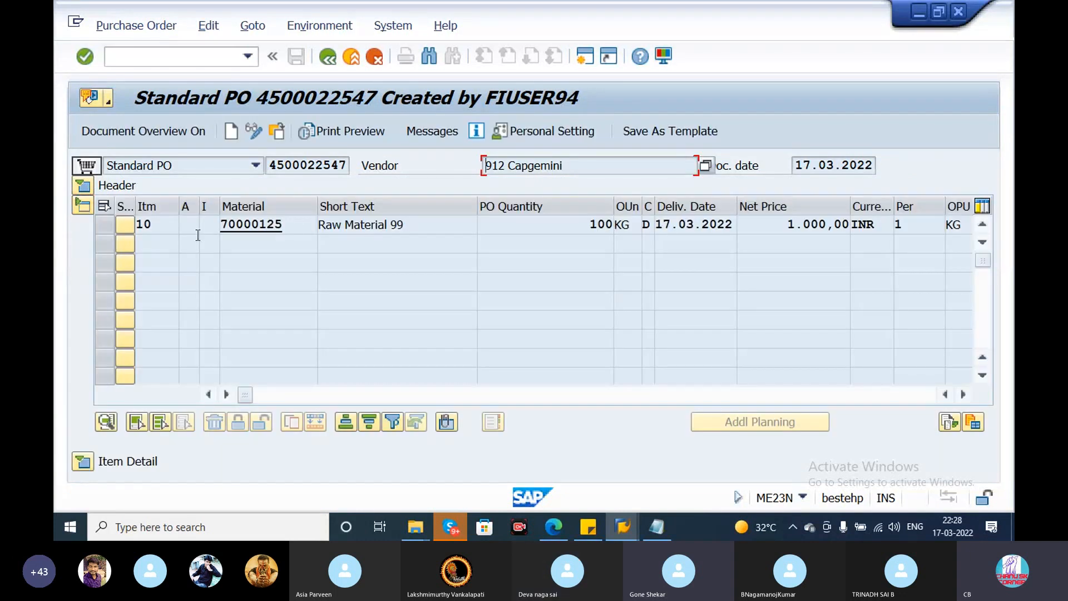
key("Tab")
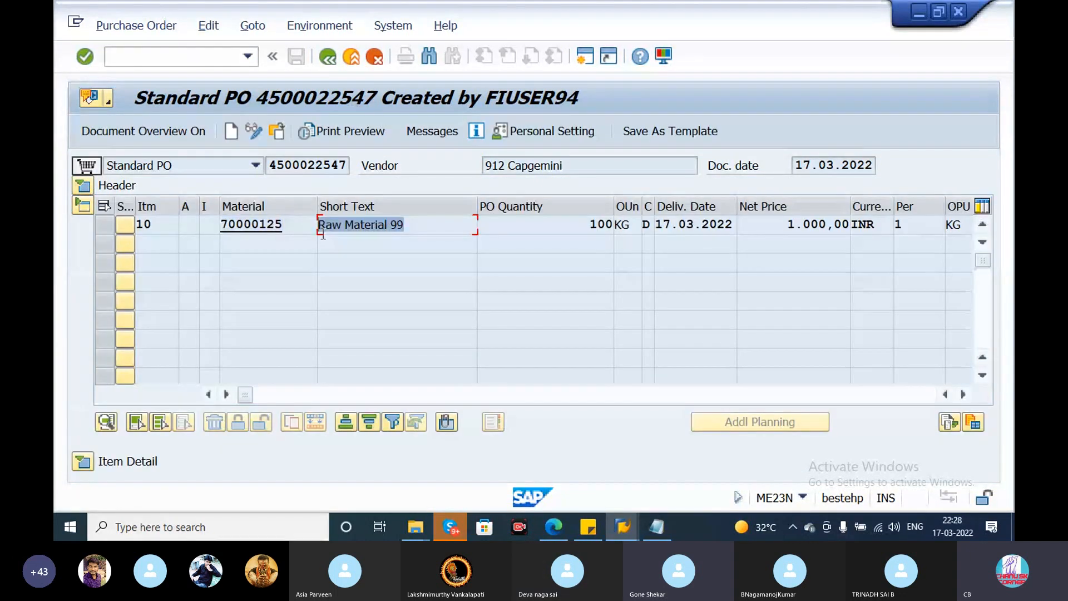
left_click(696, 229)
double_click(777, 230)
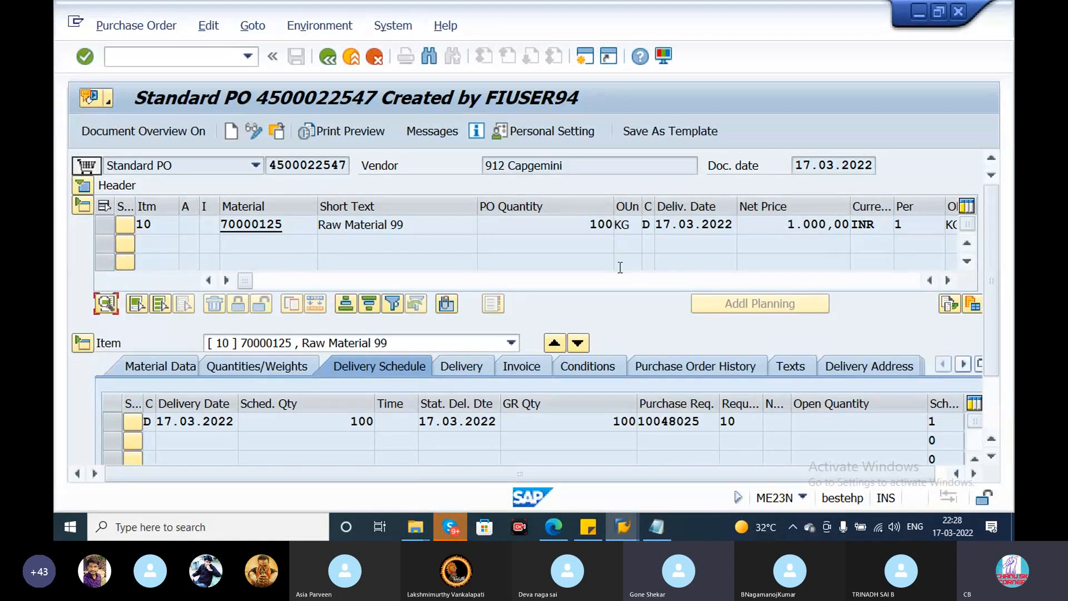
left_click(579, 278)
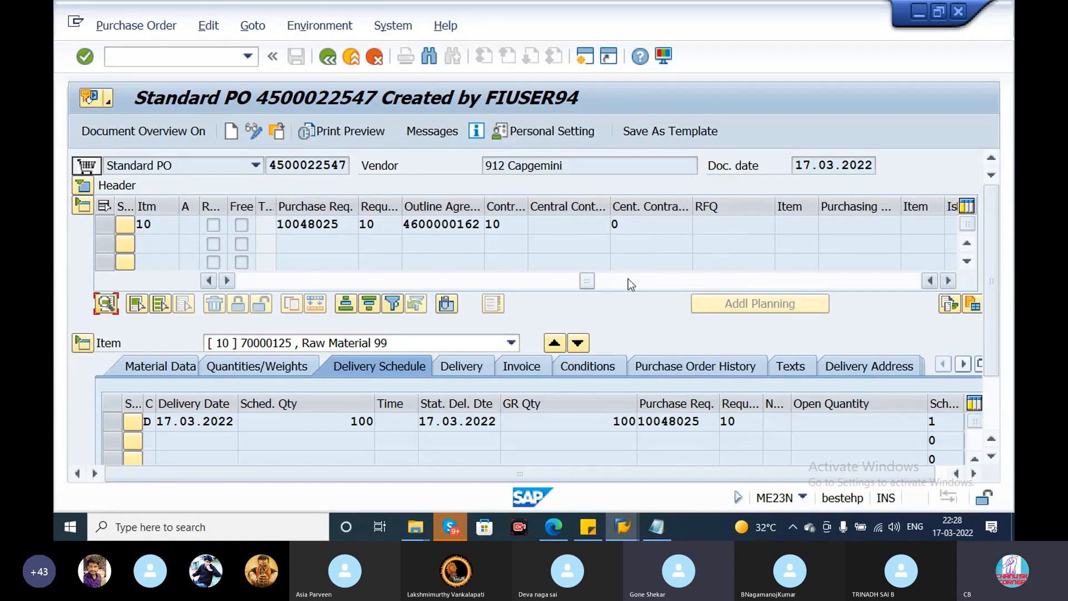
left_click(647, 280)
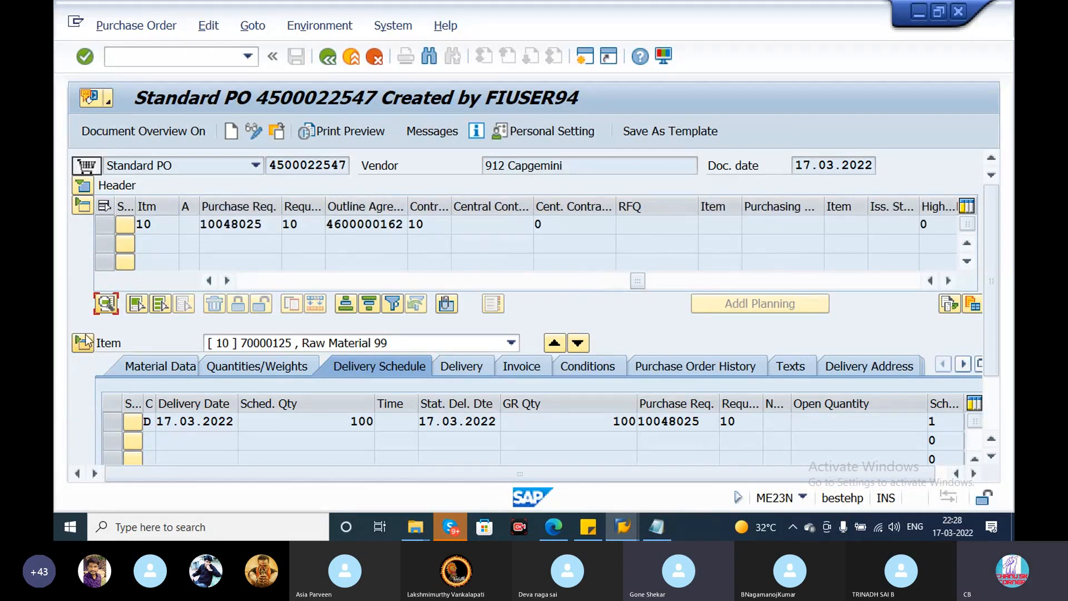
- Examine item 10's Material Data and Quantities/Weights details, and display its Delivery Schedule
left_click(168, 368)
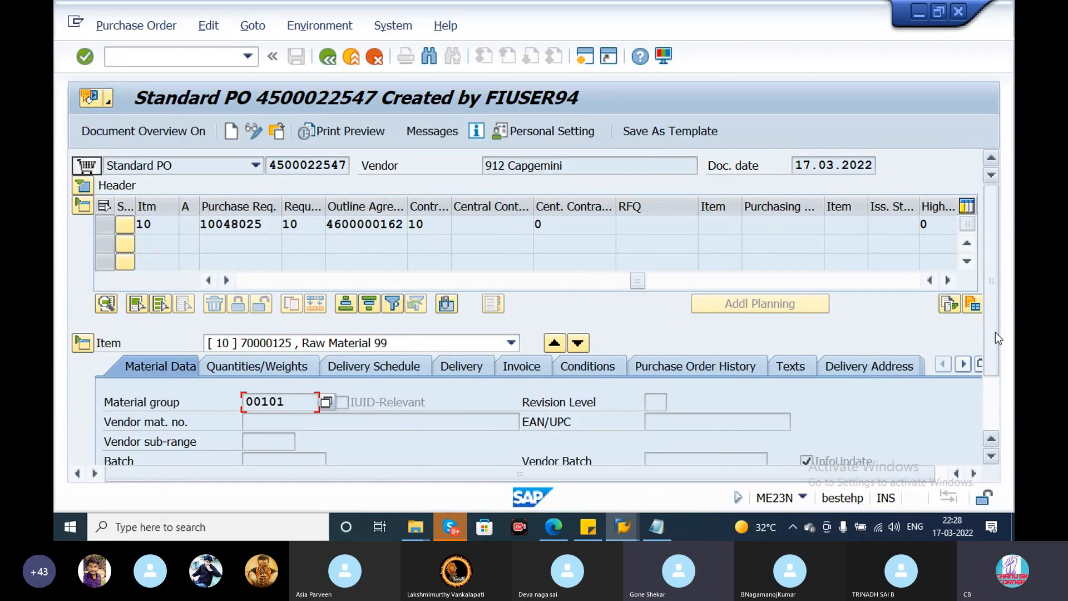
left_click_drag(995, 335, 994, 406)
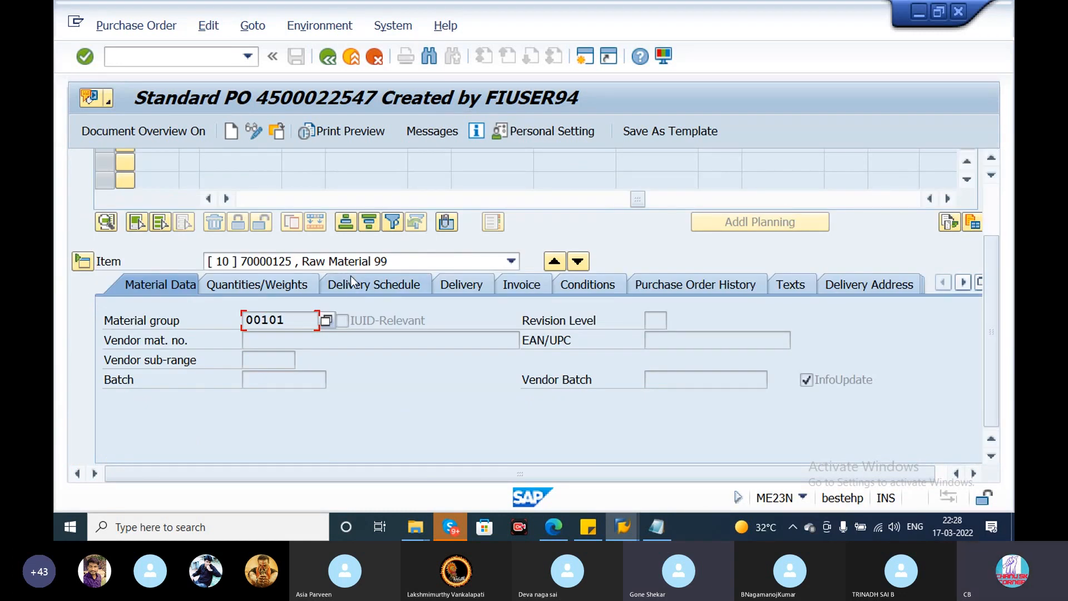
left_click(289, 281)
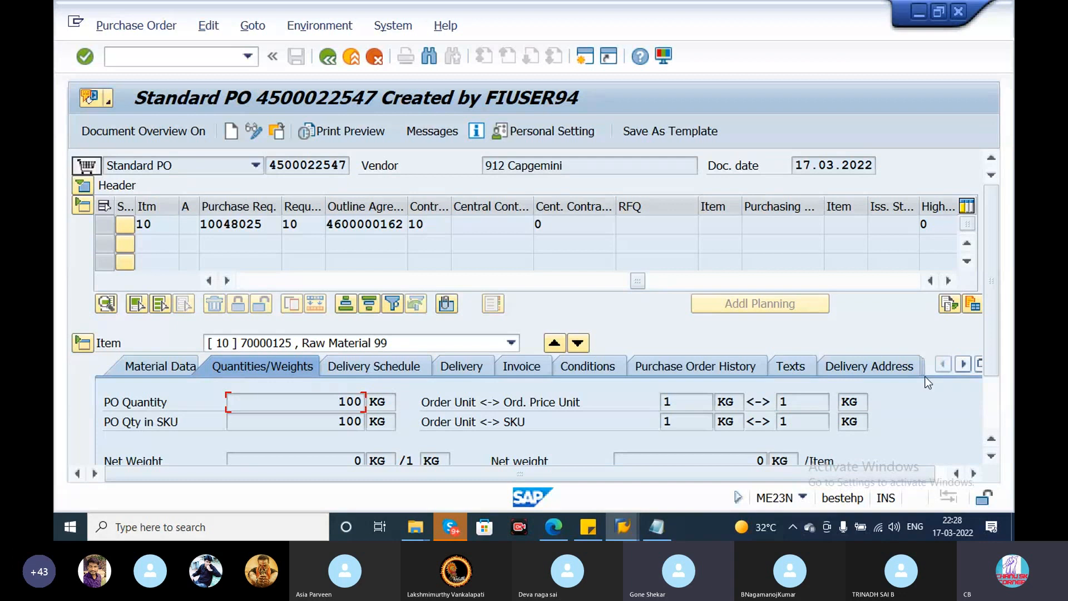
scroll(925, 376, "down", 3)
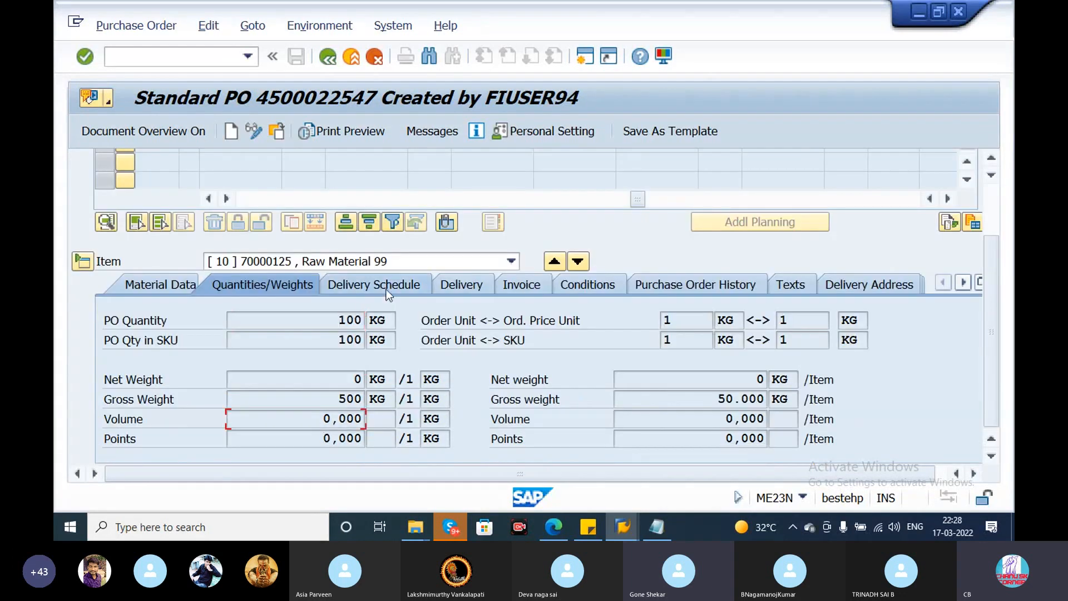
left_click(386, 286)
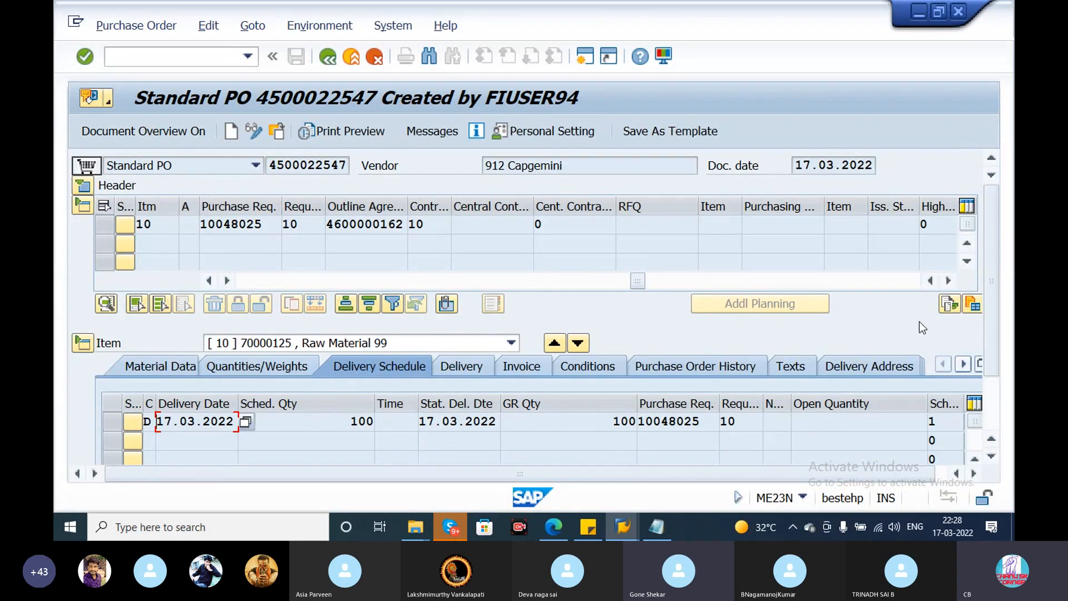
- Examine the delivery date, scheduled quantity and GR quantity in item 10's Delivery Schedule
scroll(993, 340, "down", 3)
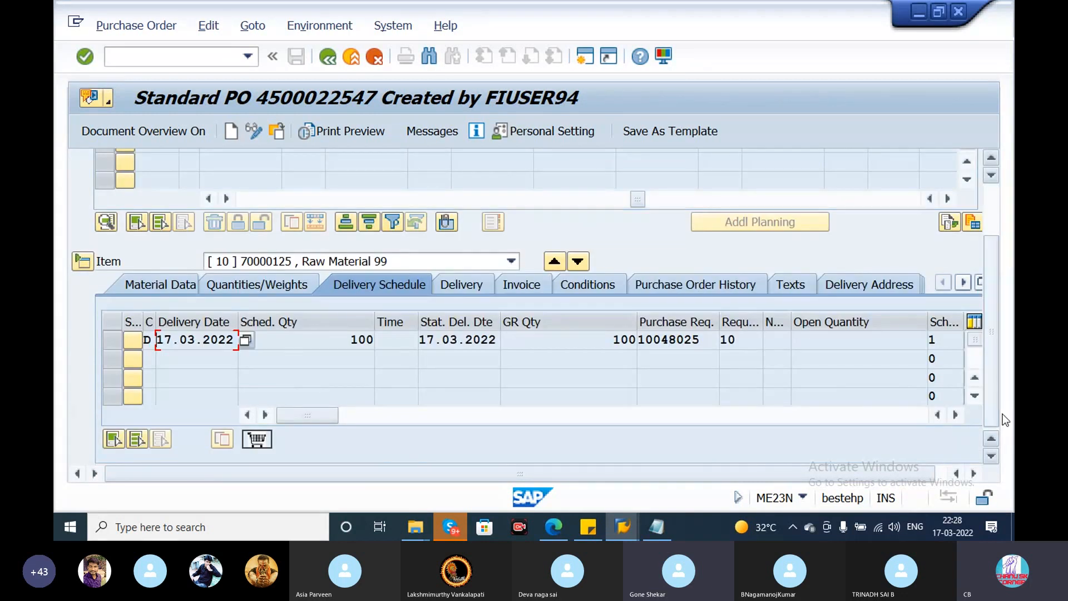
left_click_drag(714, 342, 648, 349)
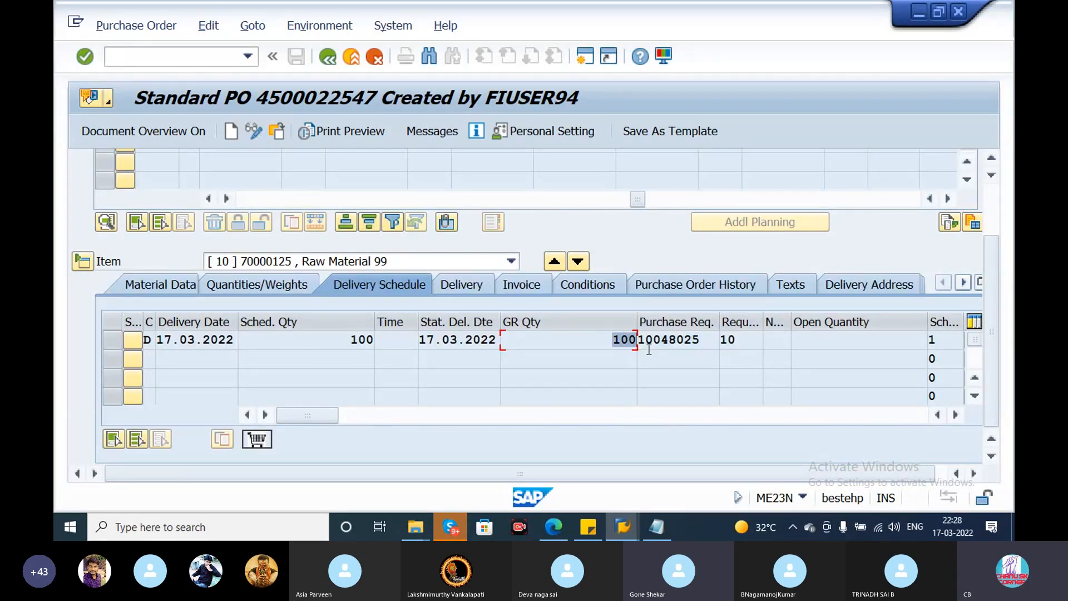
left_click(361, 338)
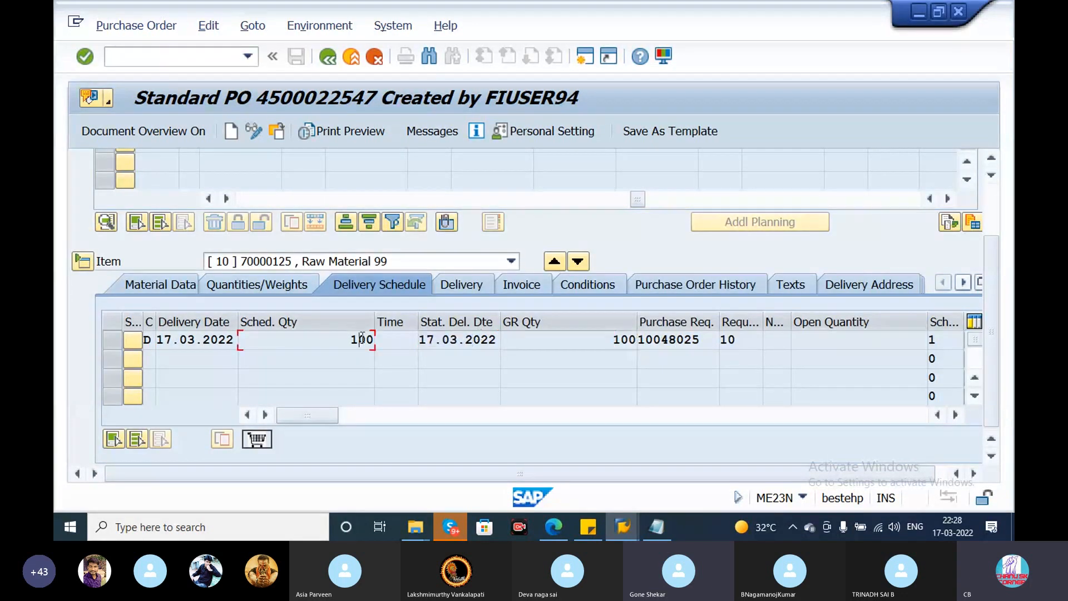
left_click(233, 340)
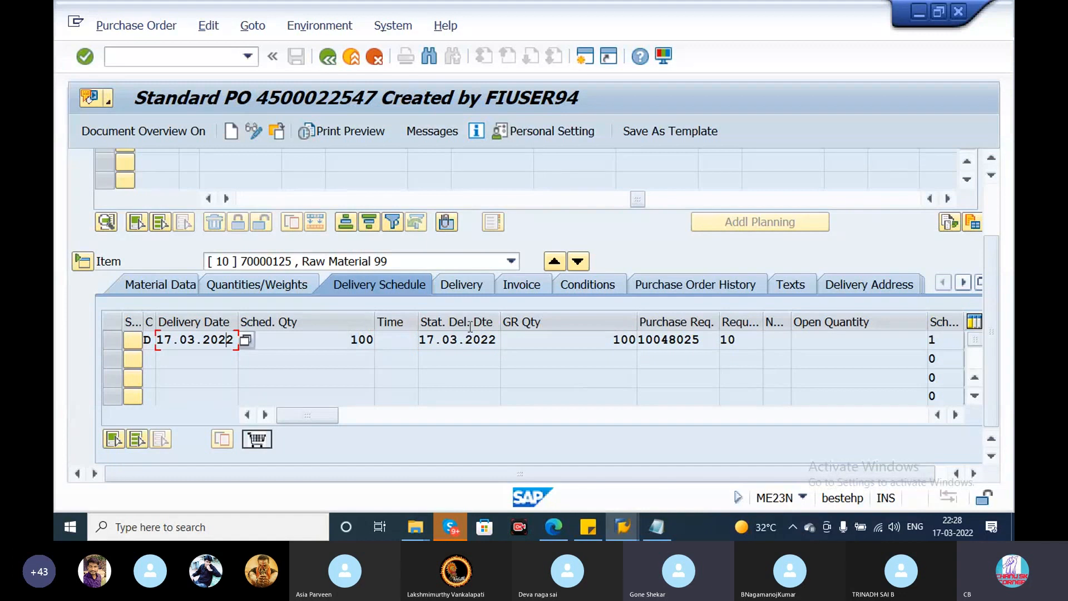
- Examine item 10's Delivery settings, including its delivery tolerances, and the invoice receipt indicators in its Invoice data
left_click(459, 284)
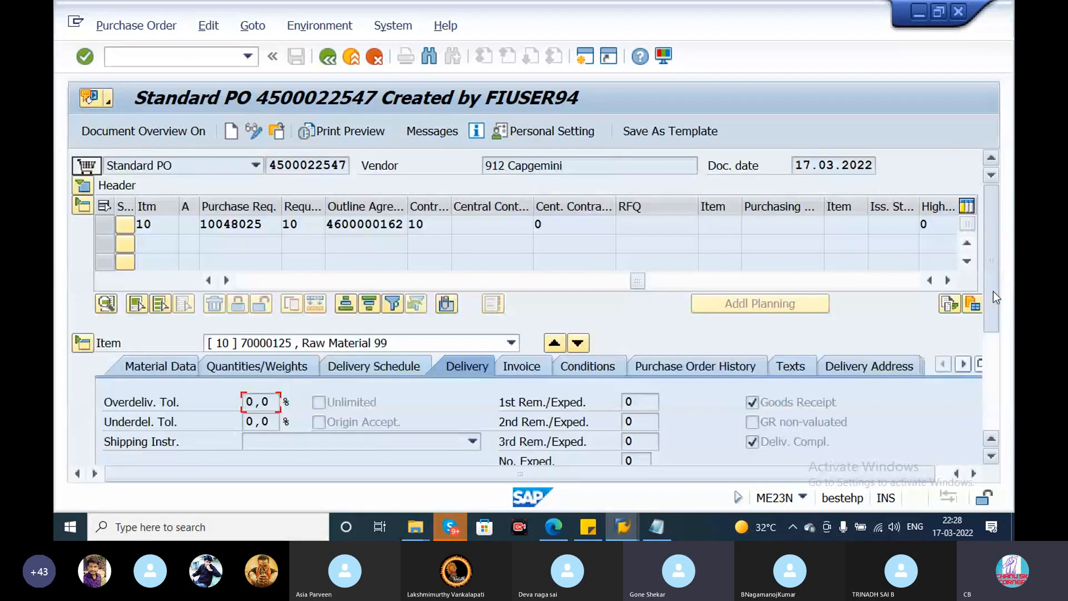
left_click_drag(993, 292, 1007, 344)
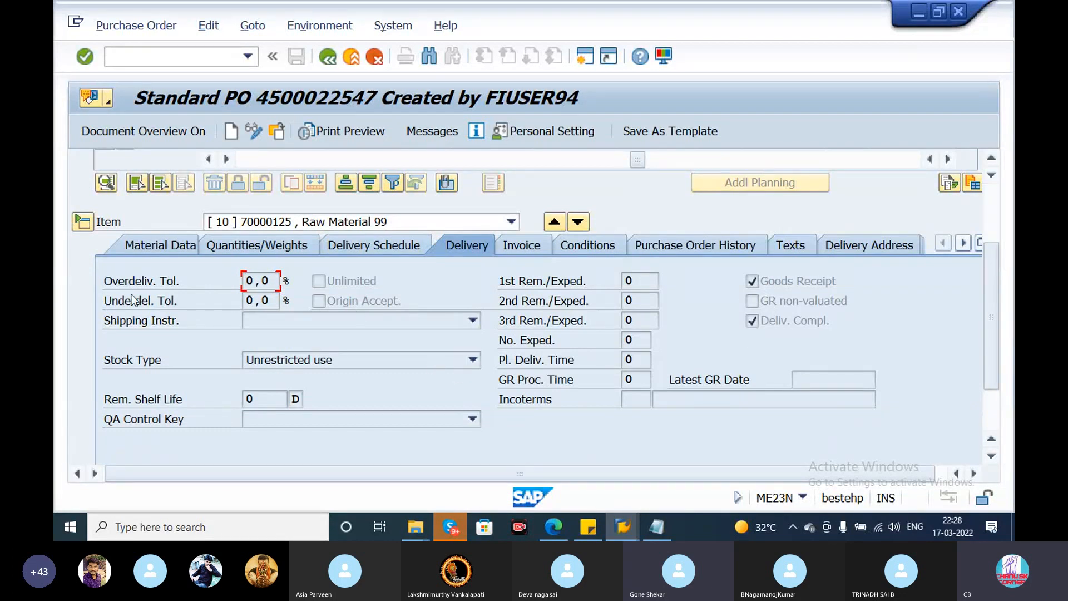
left_click(534, 250)
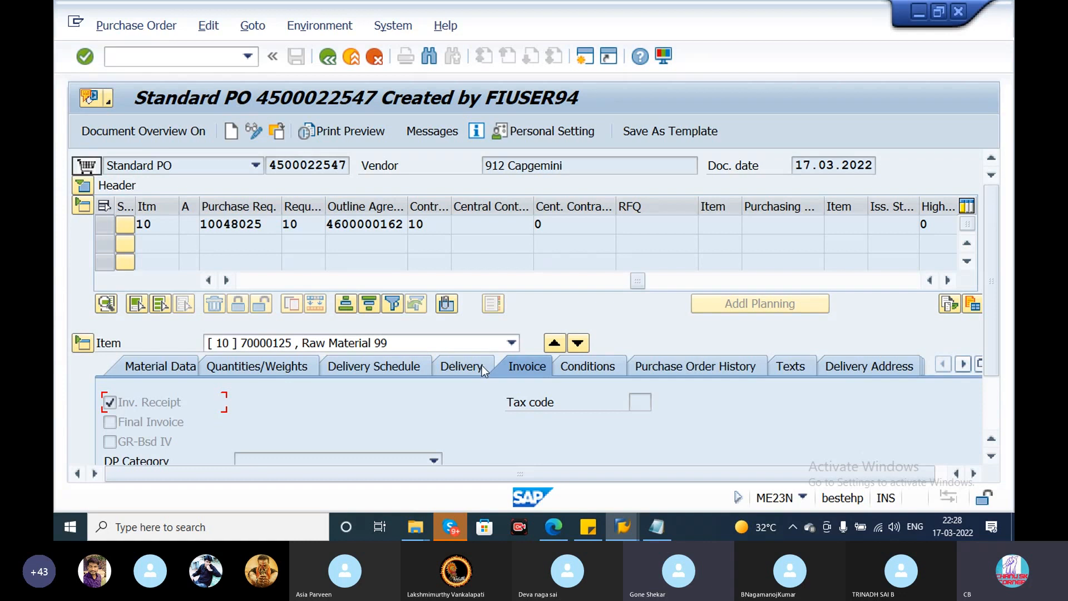
left_click_drag(994, 346, 1000, 393)
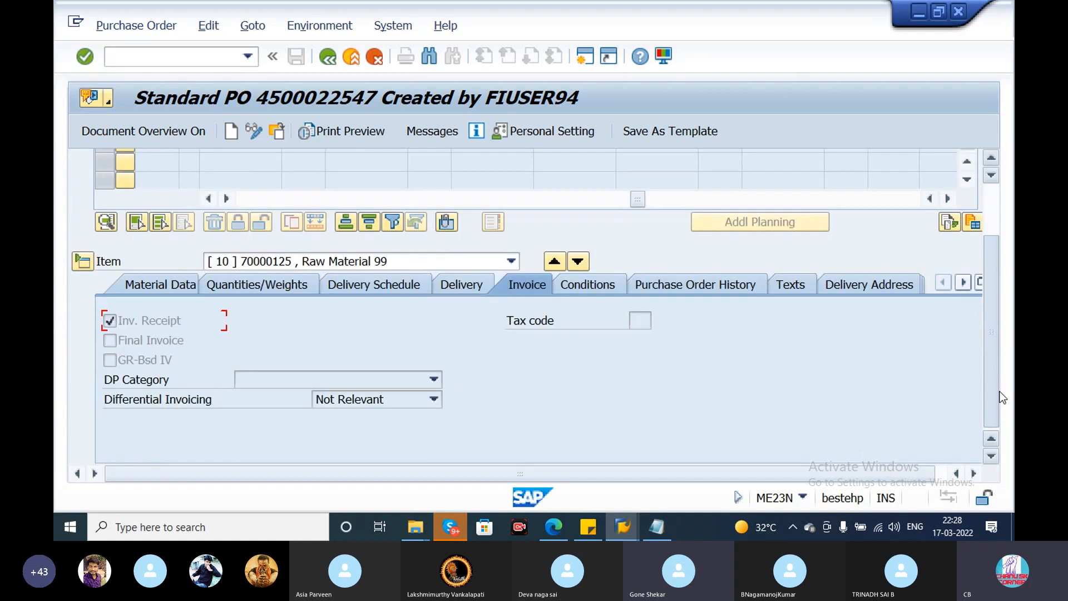
- Check the gross price in item 10's Conditions, and view the goods receipt and invoice receipt in its Purchase Order History
left_click(606, 295)
left_click(407, 356)
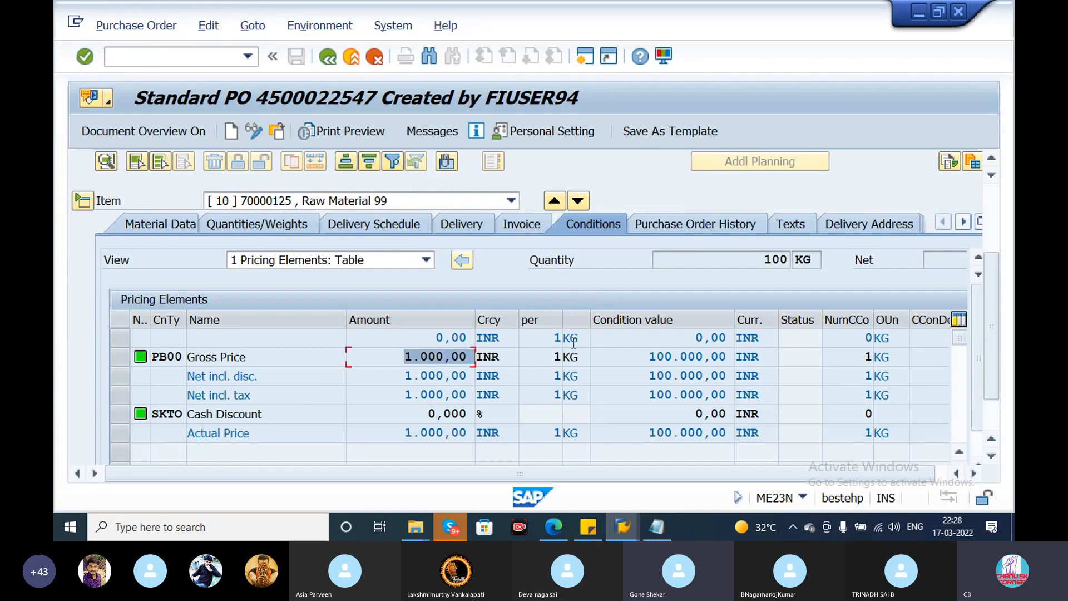
left_click(753, 222)
left_click_drag(996, 287, 996, 386)
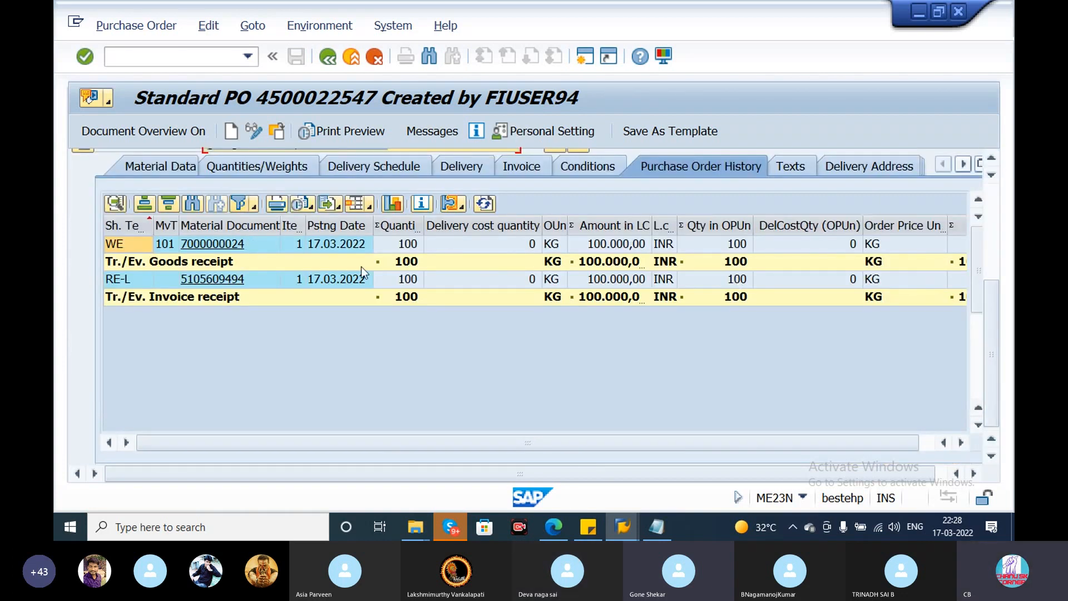
- View item 10's Texts and examine the company, street, postal code and region in its Delivery Address
left_click(806, 165)
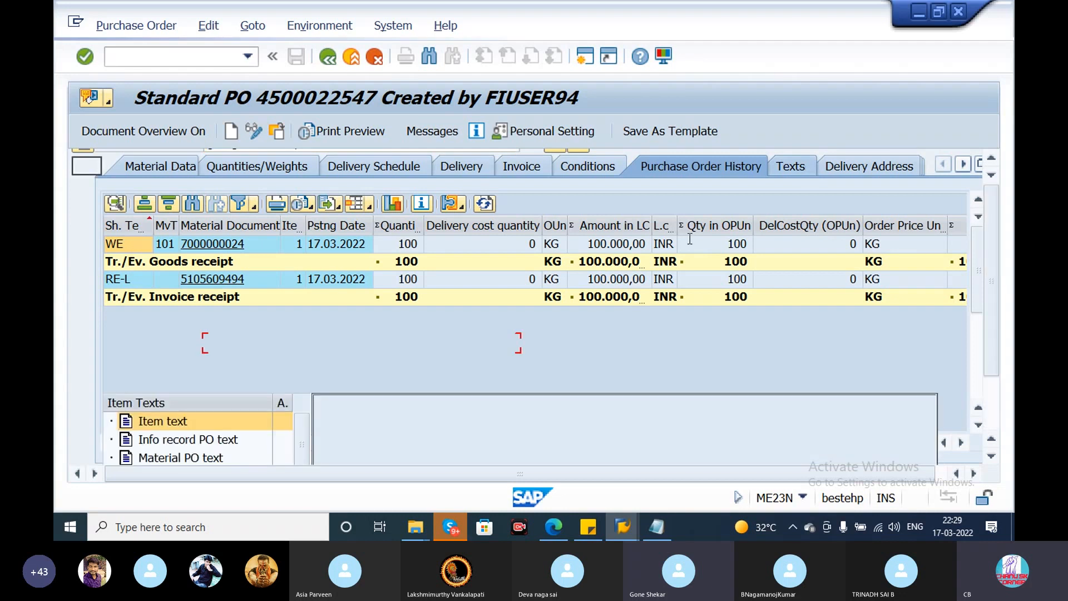
left_click(411, 413)
left_click(865, 362)
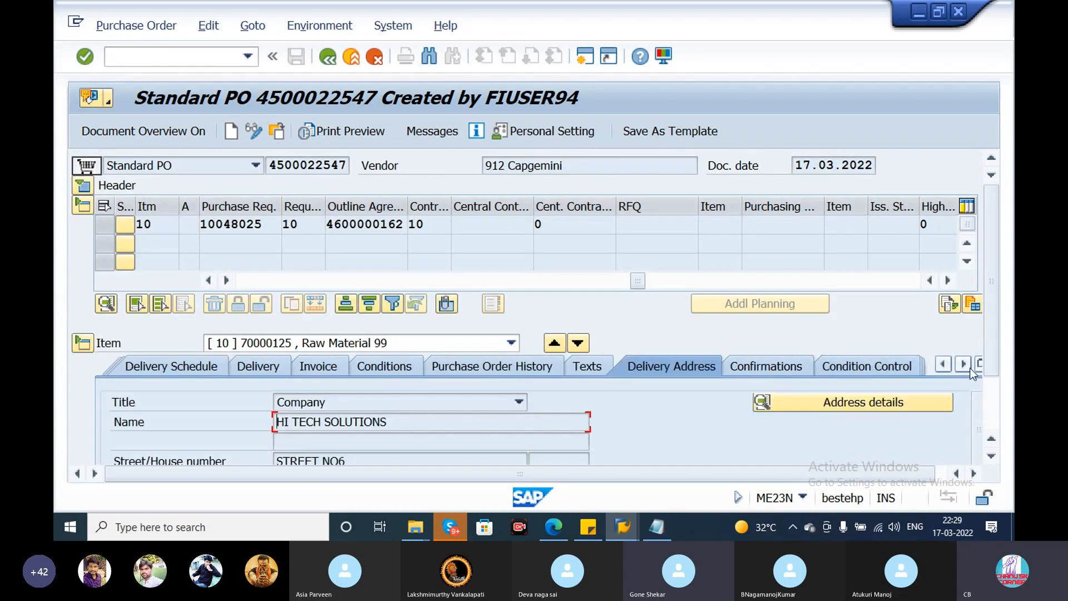
left_click_drag(985, 352, 1000, 408)
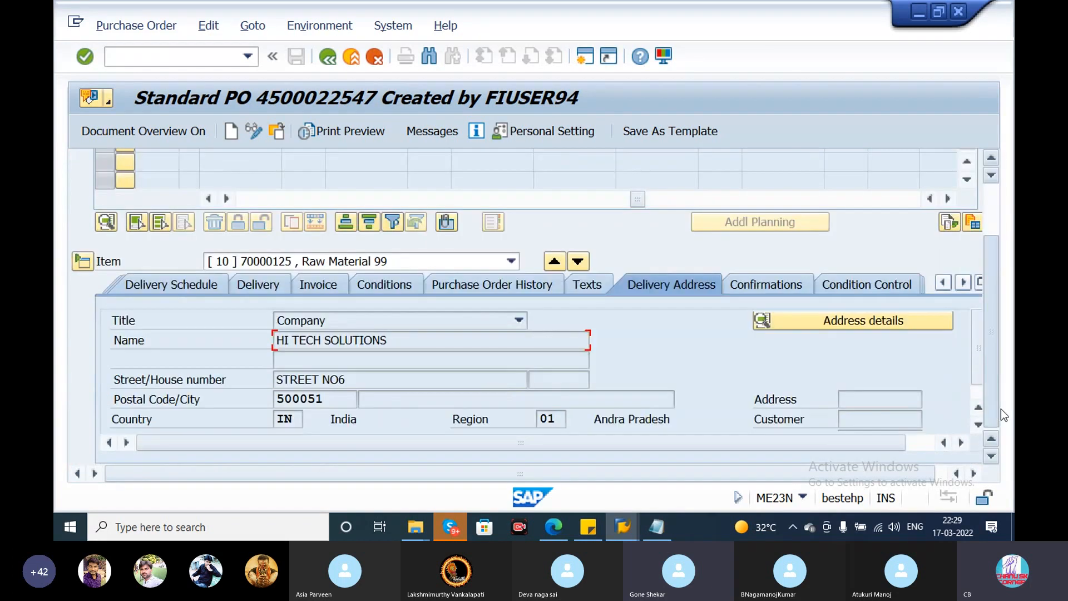
- Examine item 10's Confirmations and Condition Control details
left_click(799, 291)
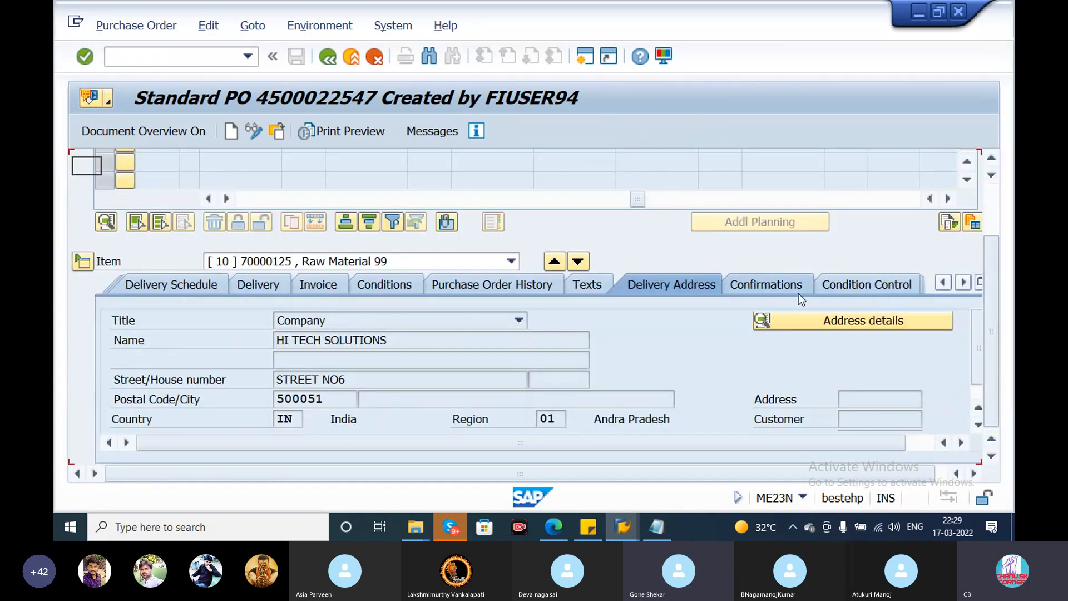
left_click_drag(1001, 290, 1000, 336)
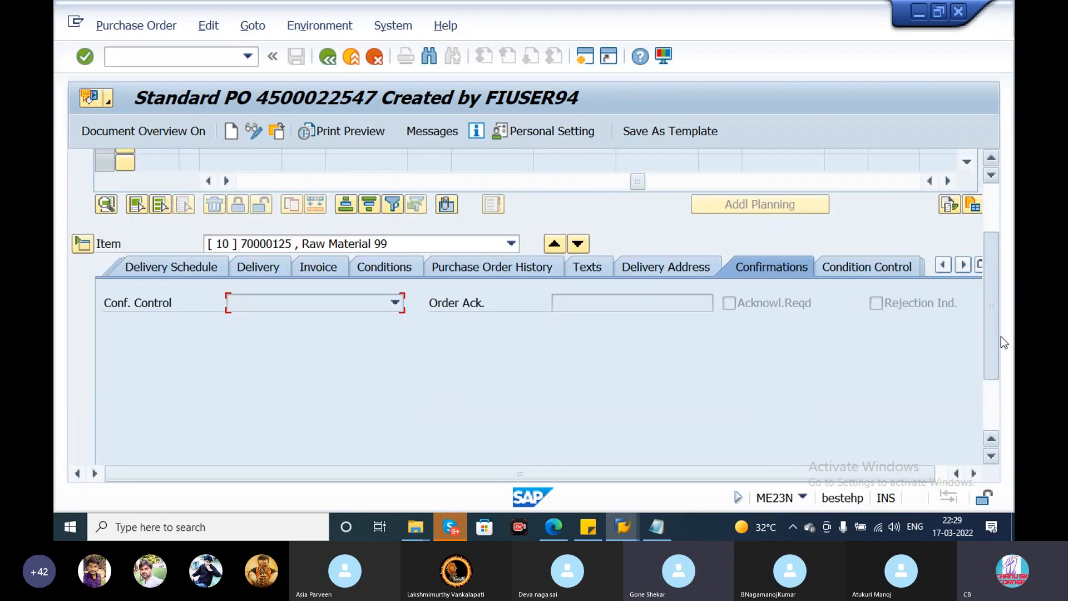
left_click(880, 263)
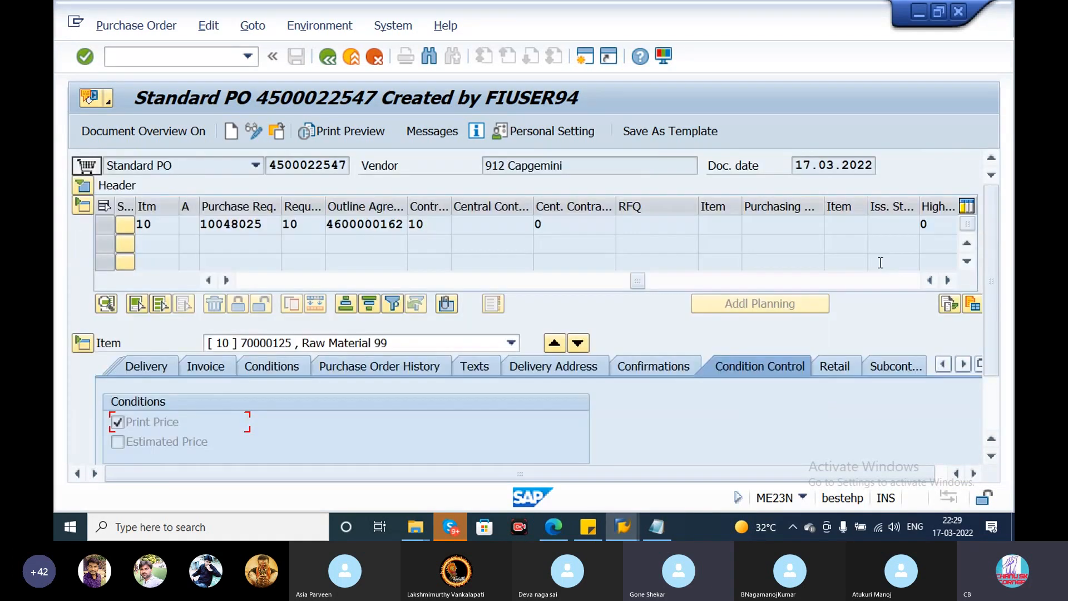
left_click_drag(996, 288, 990, 216)
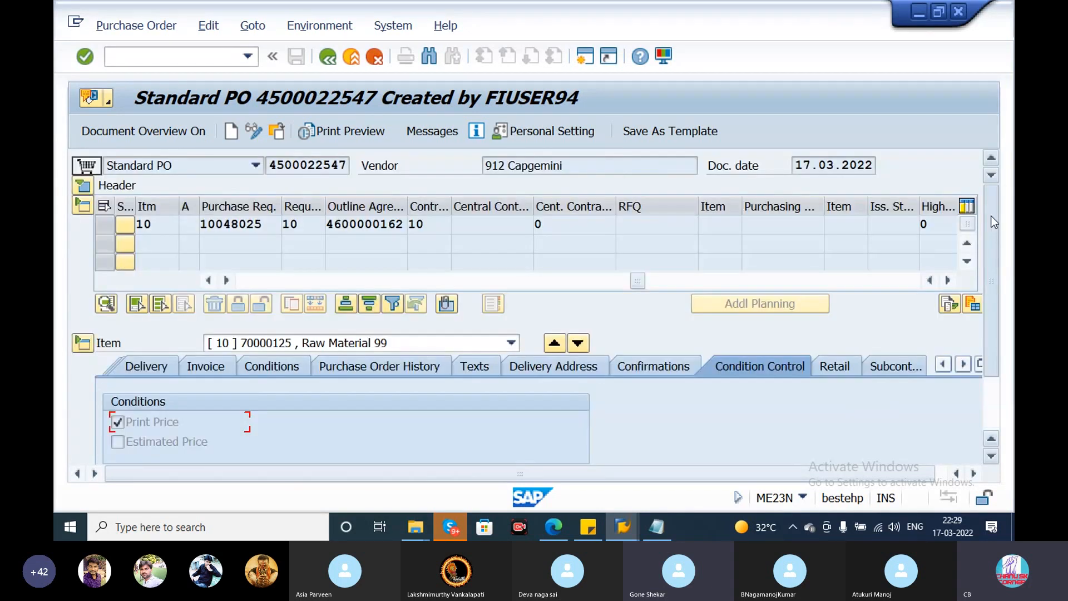
- Display the print preview of the purchase order, and return to the order
left_click(351, 131)
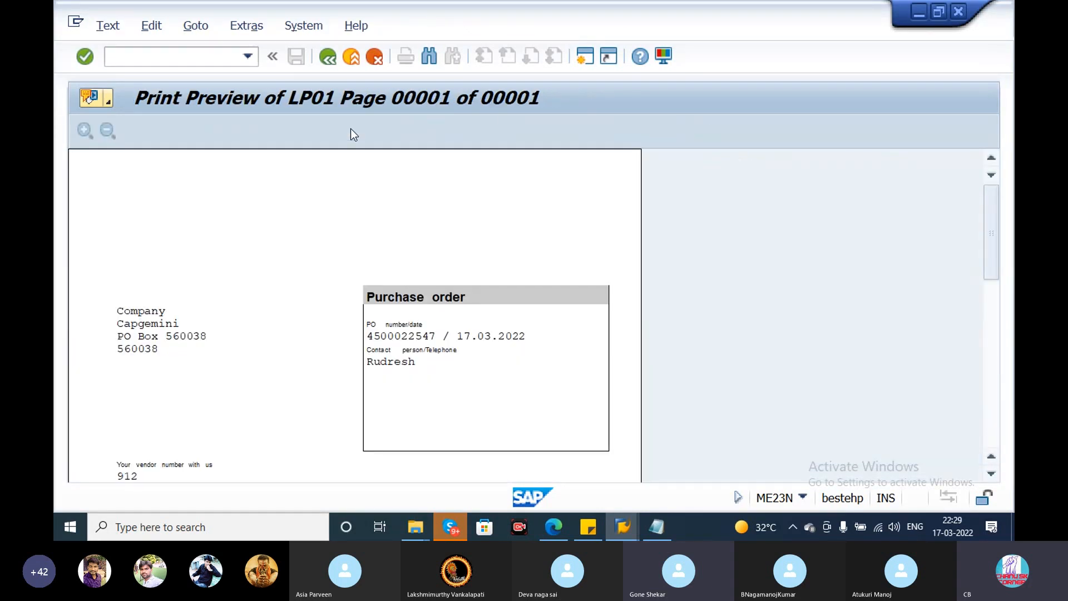
left_click_drag(992, 235, 998, 198)
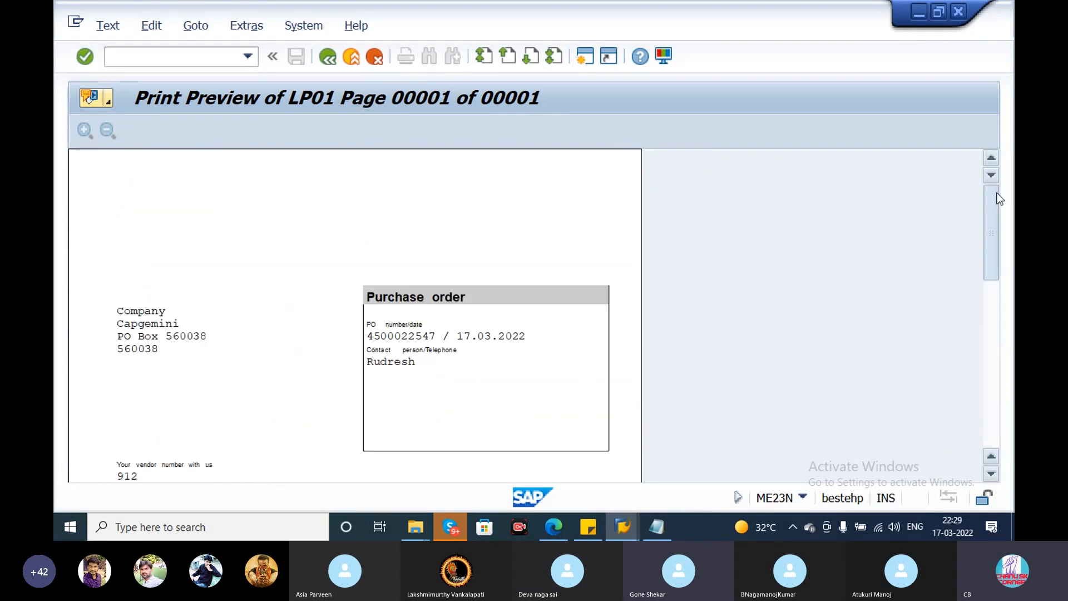
left_click(327, 56)
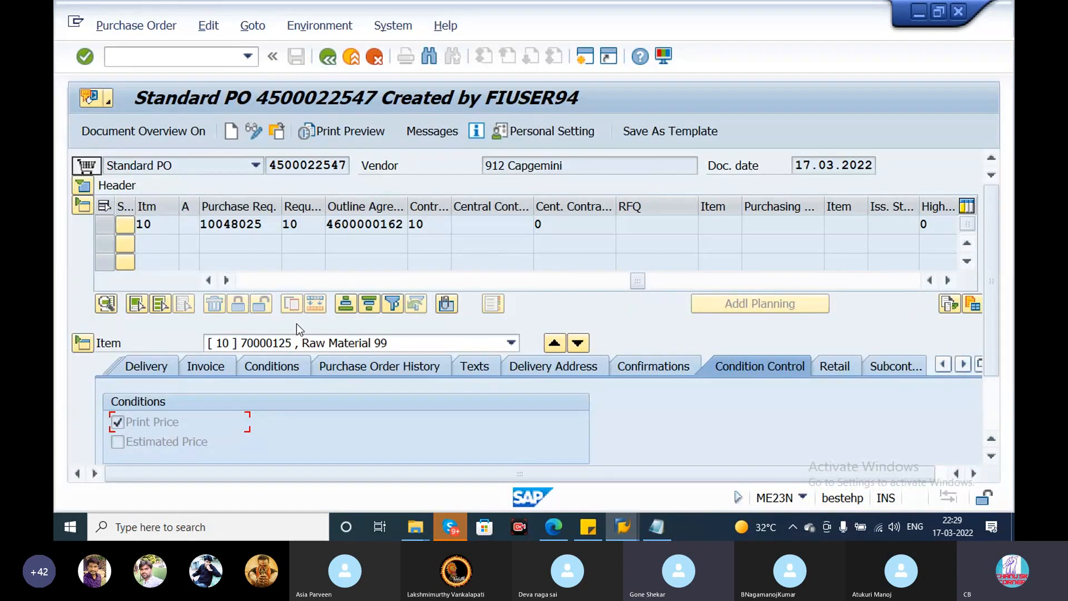
- Recheck item 10's Invoice data and compare the goods receipt and invoice receipt amounts in its Purchase Order History
left_click(212, 368)
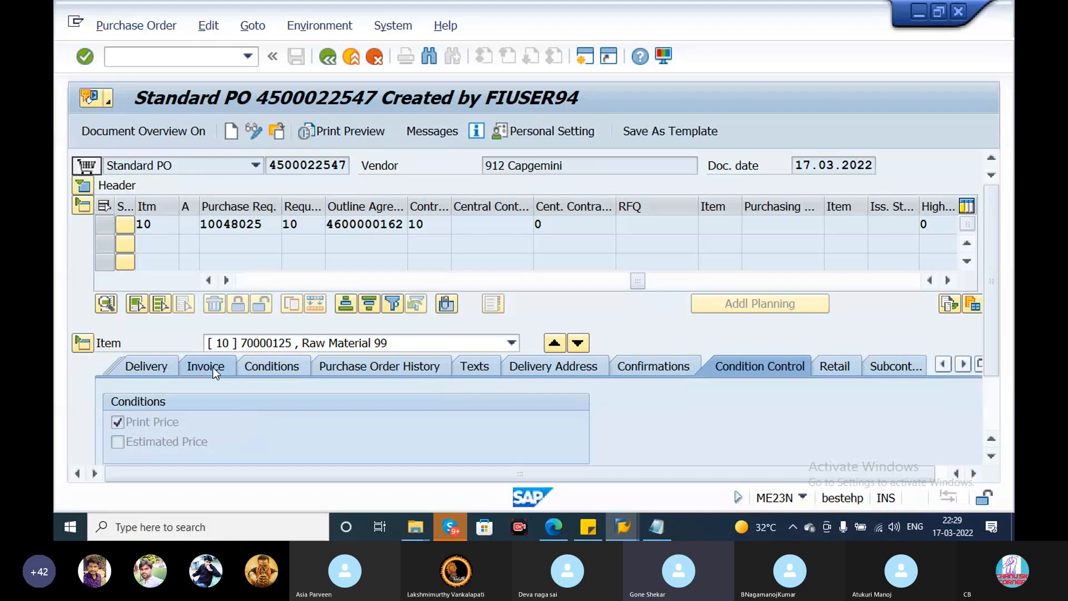
left_click(369, 363)
left_click_drag(993, 307, 995, 356)
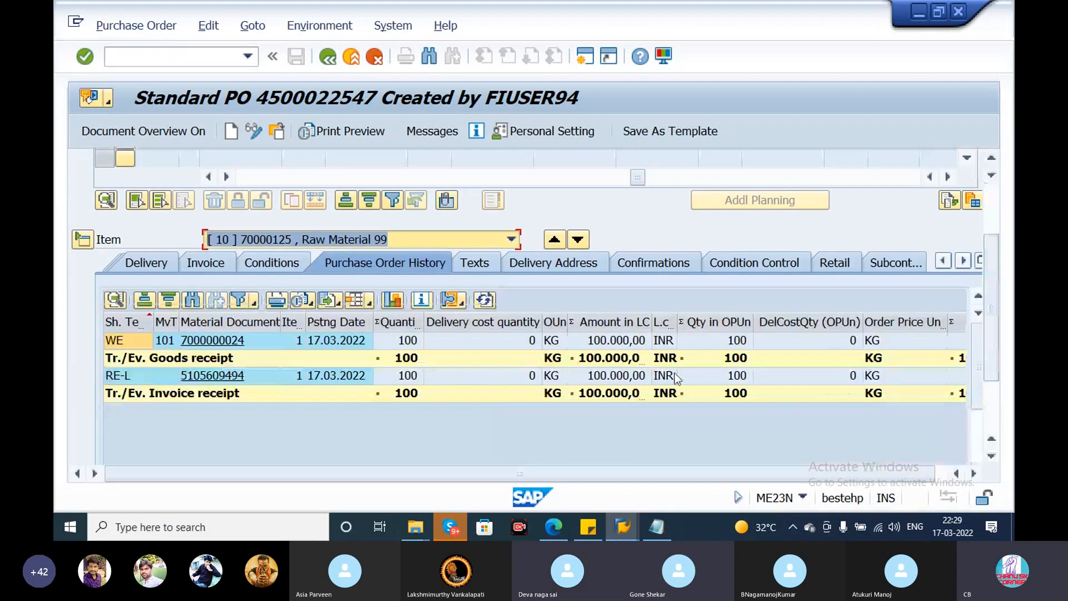
left_click(602, 342)
left_click(628, 376)
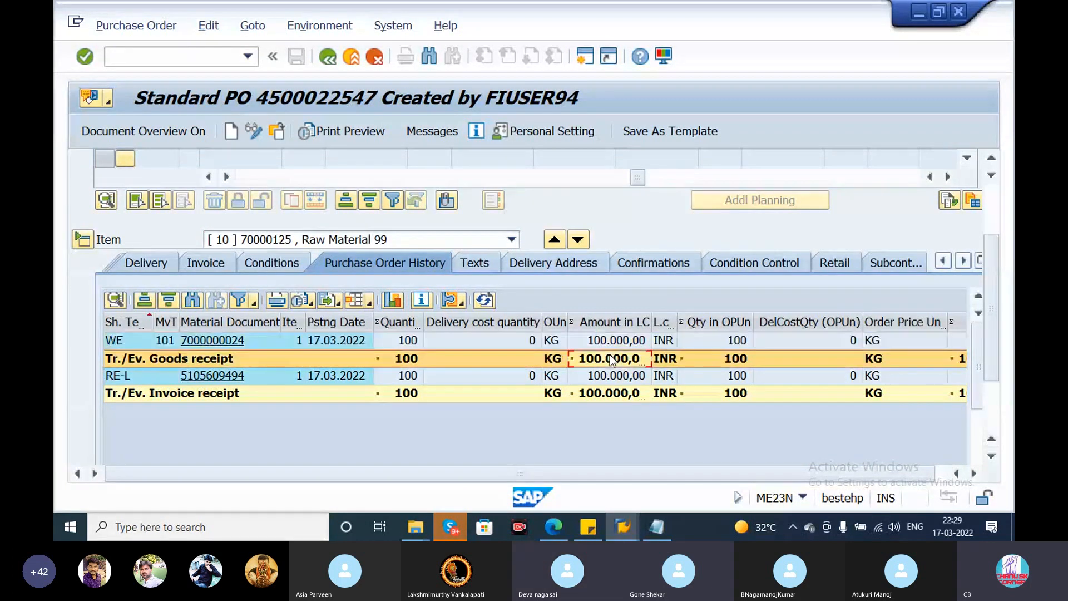
left_click(612, 358)
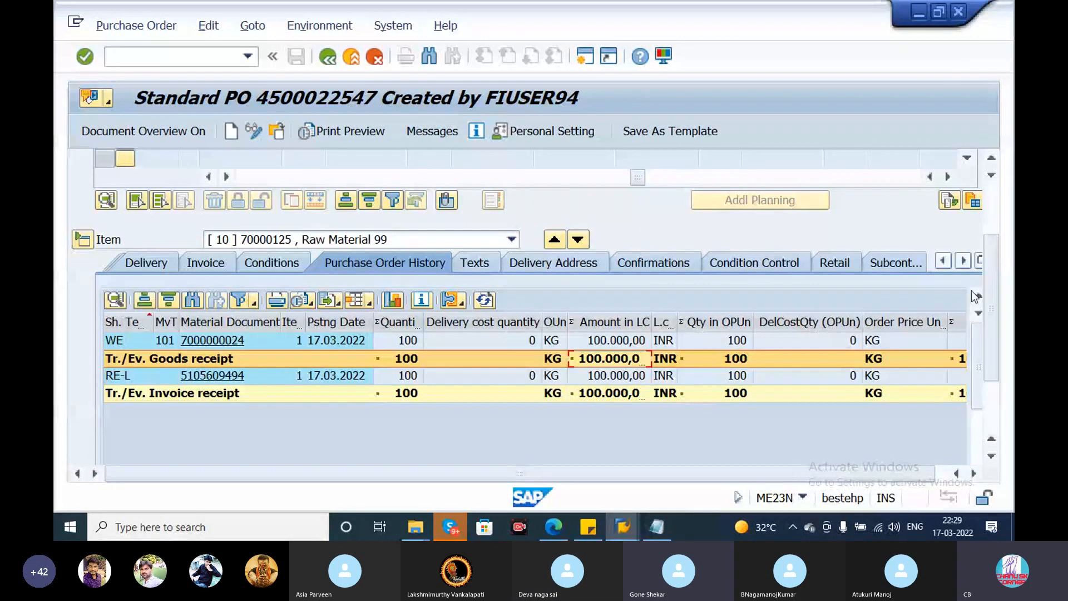
left_click_drag(990, 280, 993, 206)
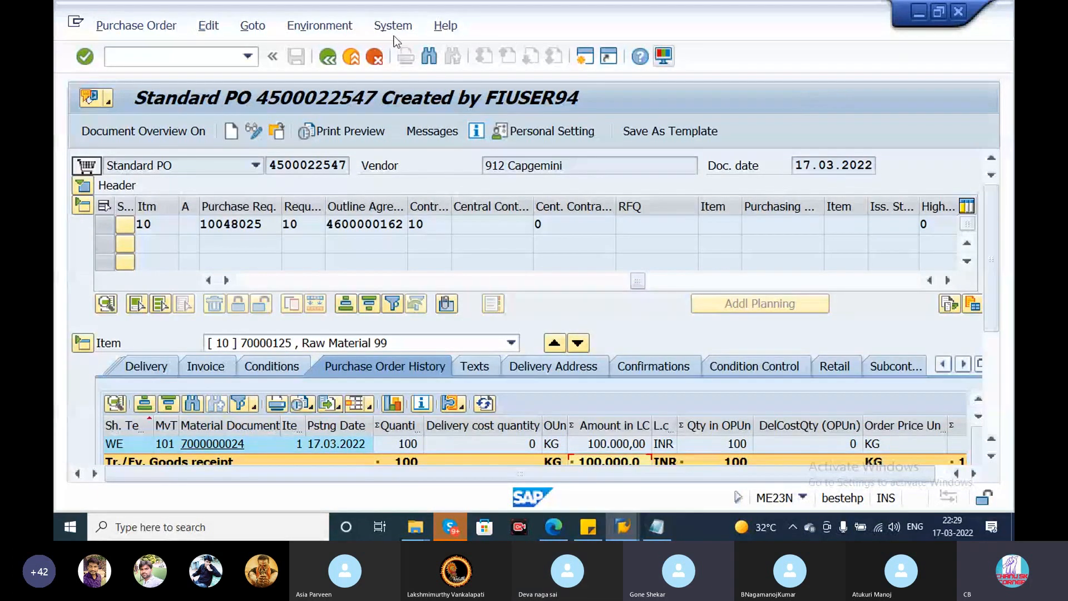
- Leave the purchase order and start the General Table Display transaction SE16N
left_click(210, 56)
type("/nse16")
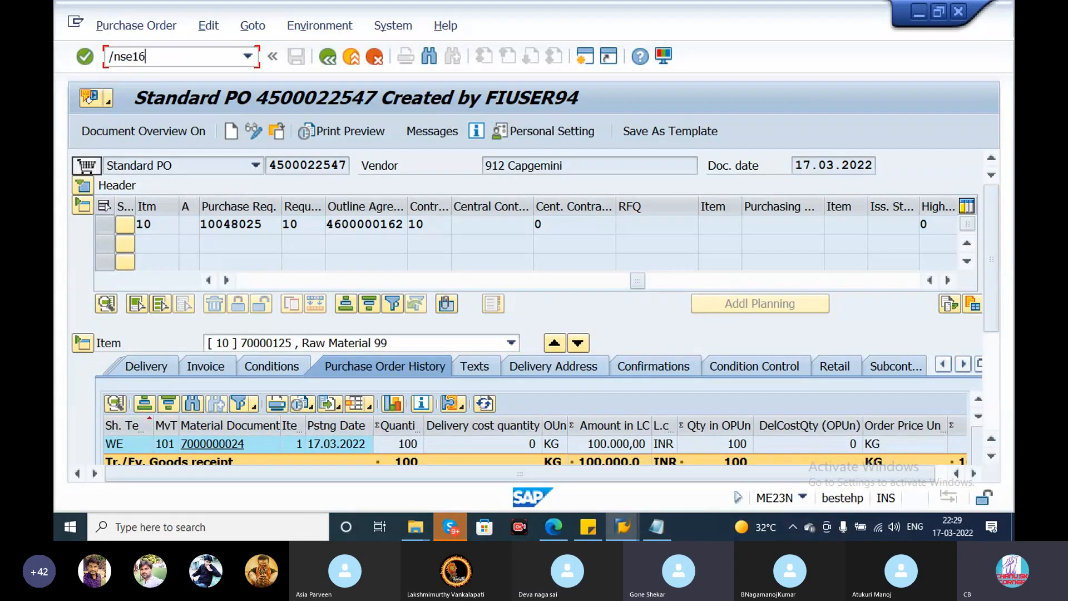
key("Return")
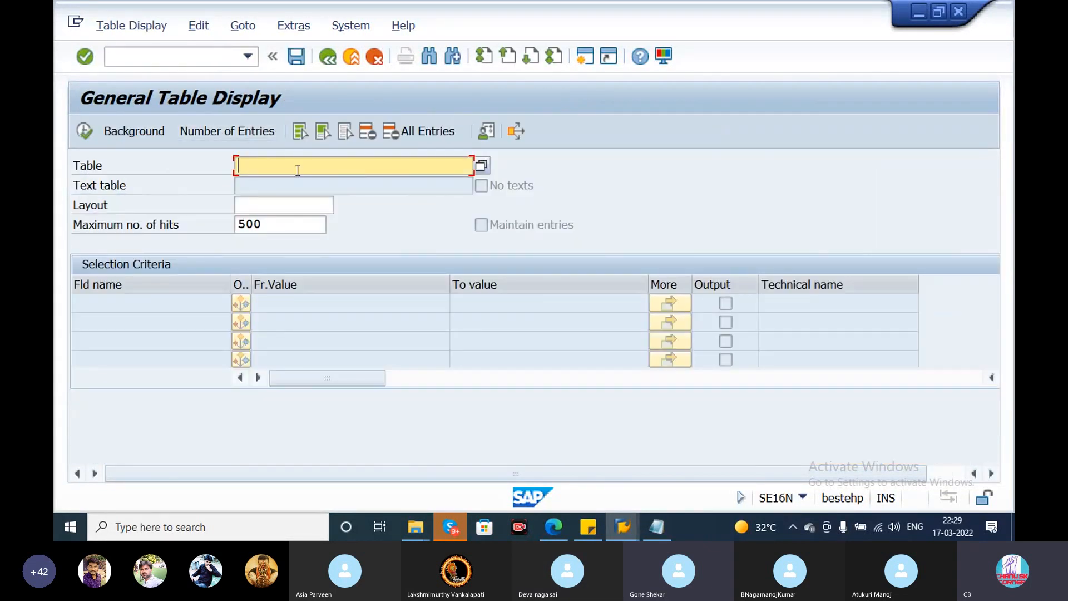
- Load the selection fields of table EKPO and clear the maximum number of hits
type("M")
key("BackSpace")
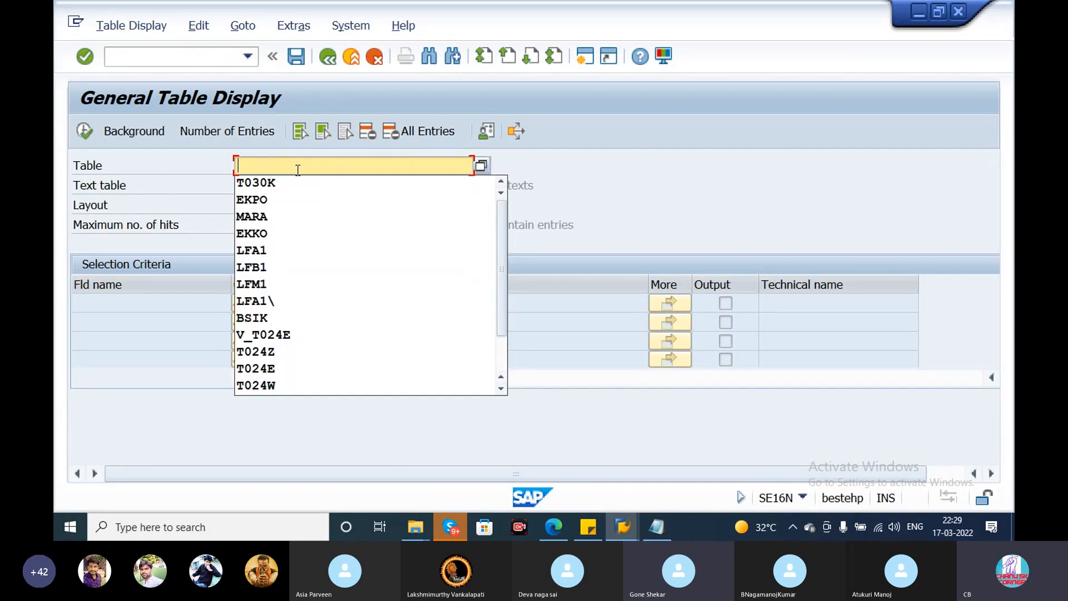
type("EKPO")
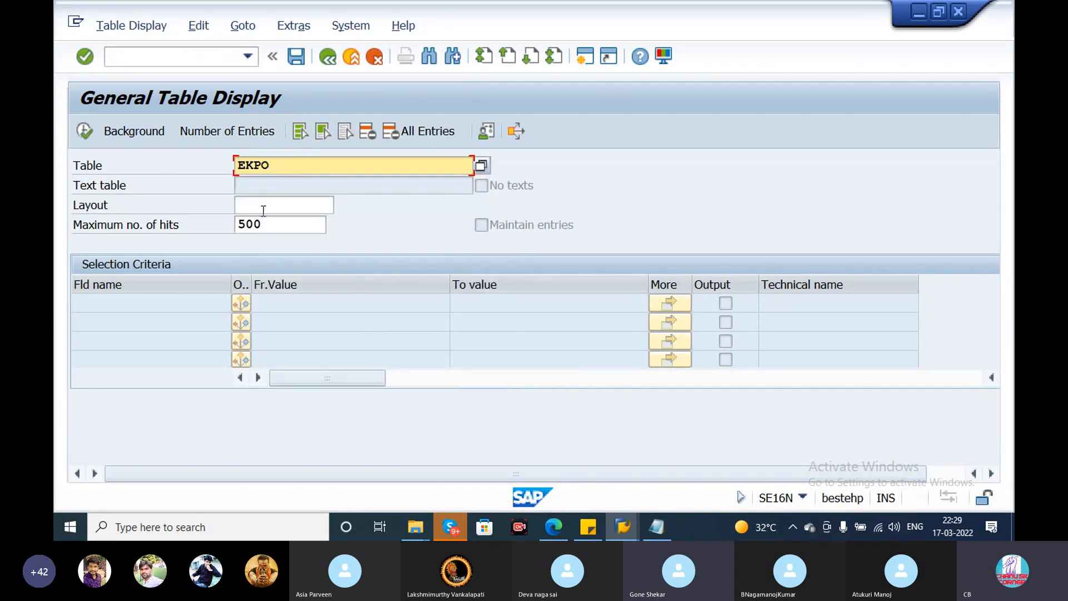
left_click(254, 225)
key("BackSpace")
key("BackSpace")
key("BackSpace")
key("Return")
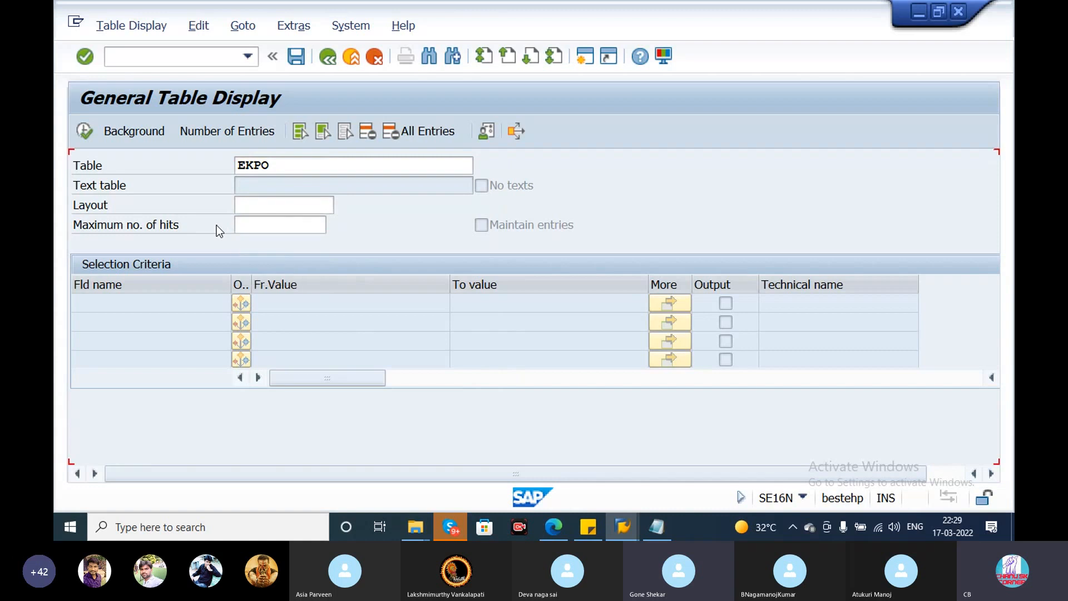
- Copy material number 70000125 from the Notepad notes into the from-value of the Material (EMATN) selection criterion
left_click(288, 329)
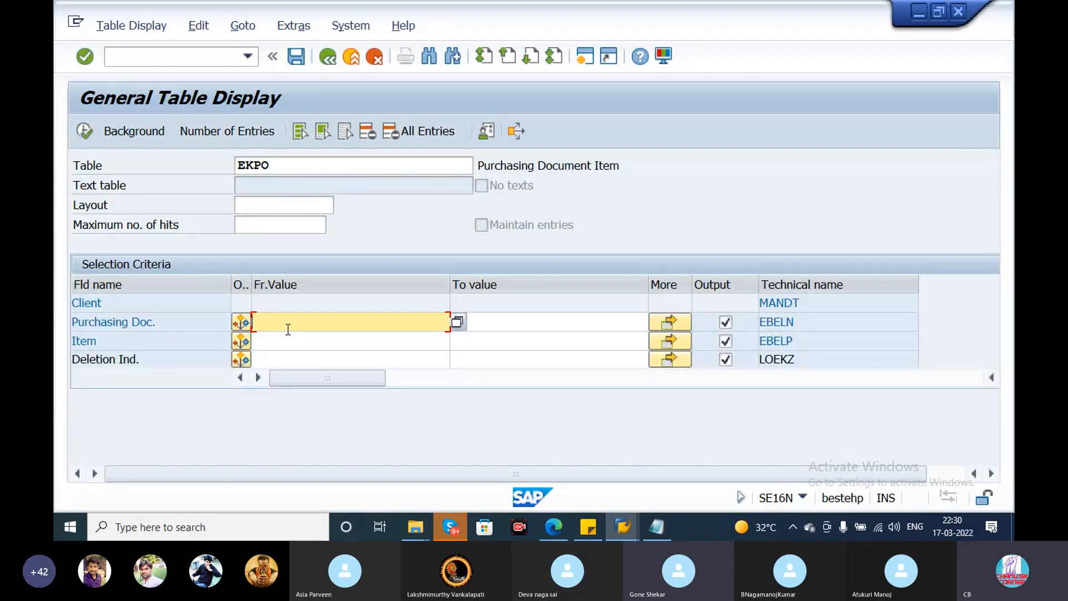
key("Tab")
key("Down")
key("Down")
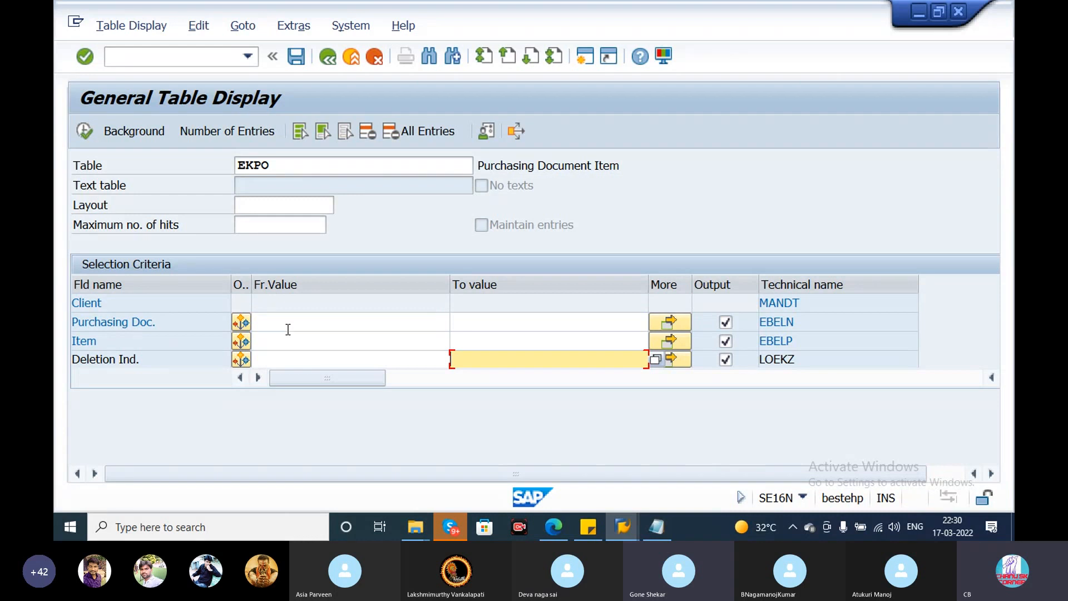
left_click(289, 329)
scroll(287, 330, "down", 1)
scroll(286, 330, "down", 4)
left_click(288, 329)
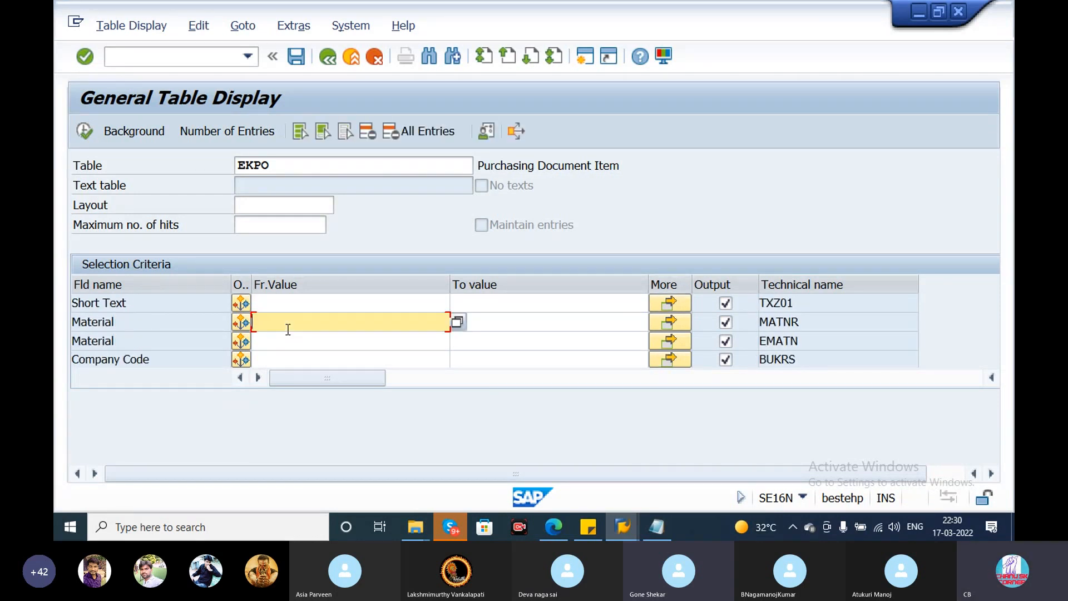
left_click(292, 338)
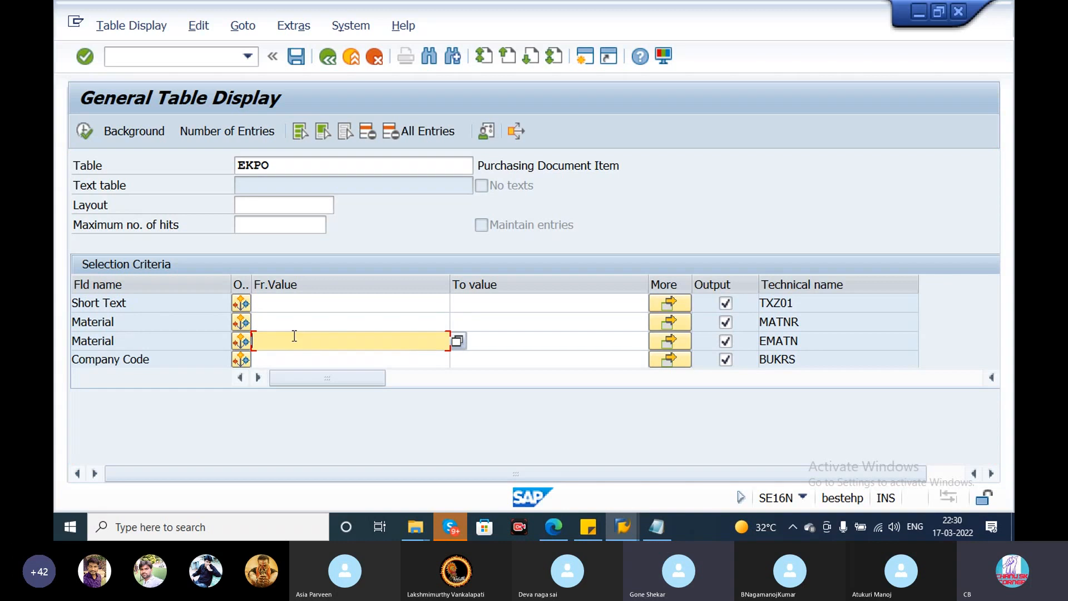
left_click(657, 527)
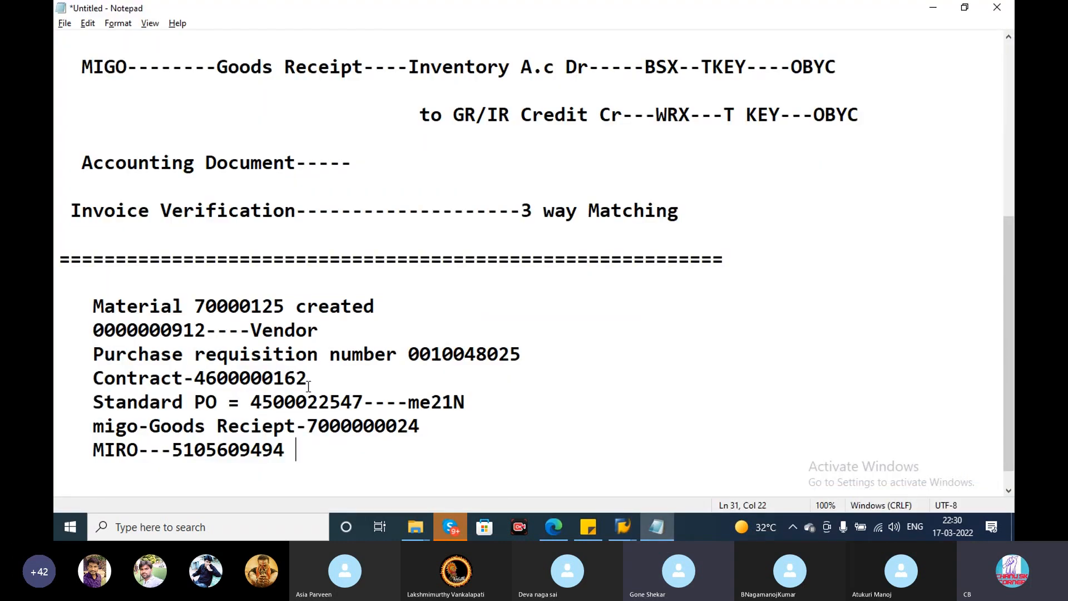
left_click_drag(285, 306, 197, 306)
key("ctrl+c")
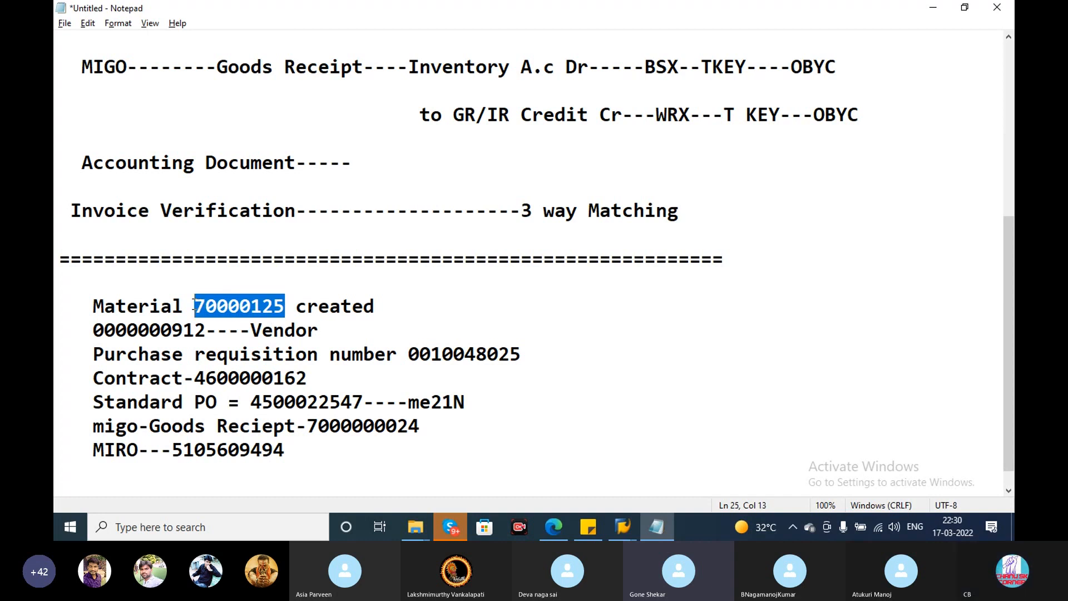
key("alt+Tab")
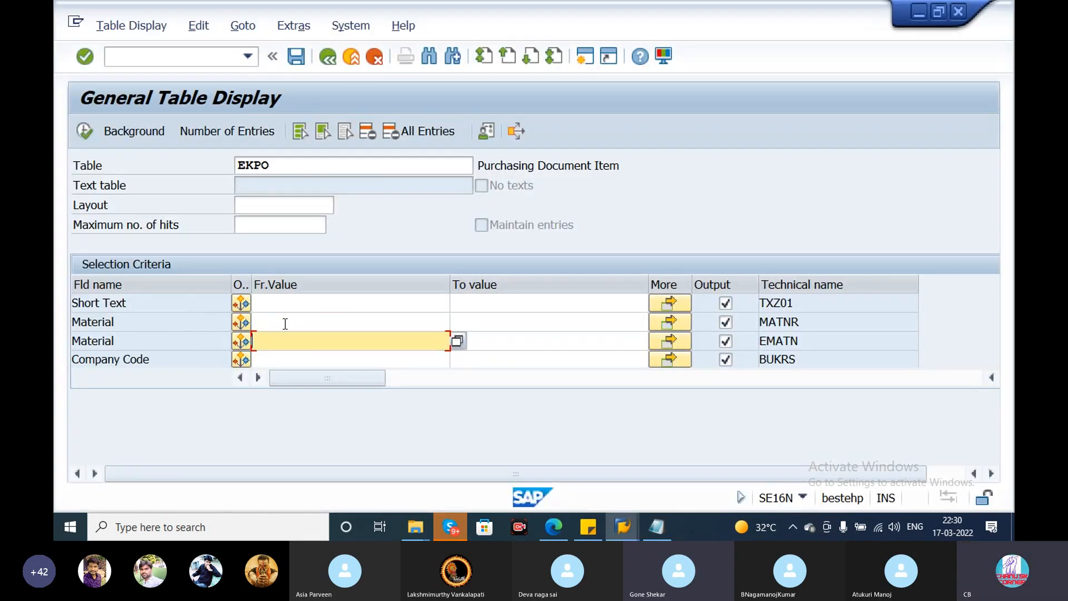
key("ctrl+v")
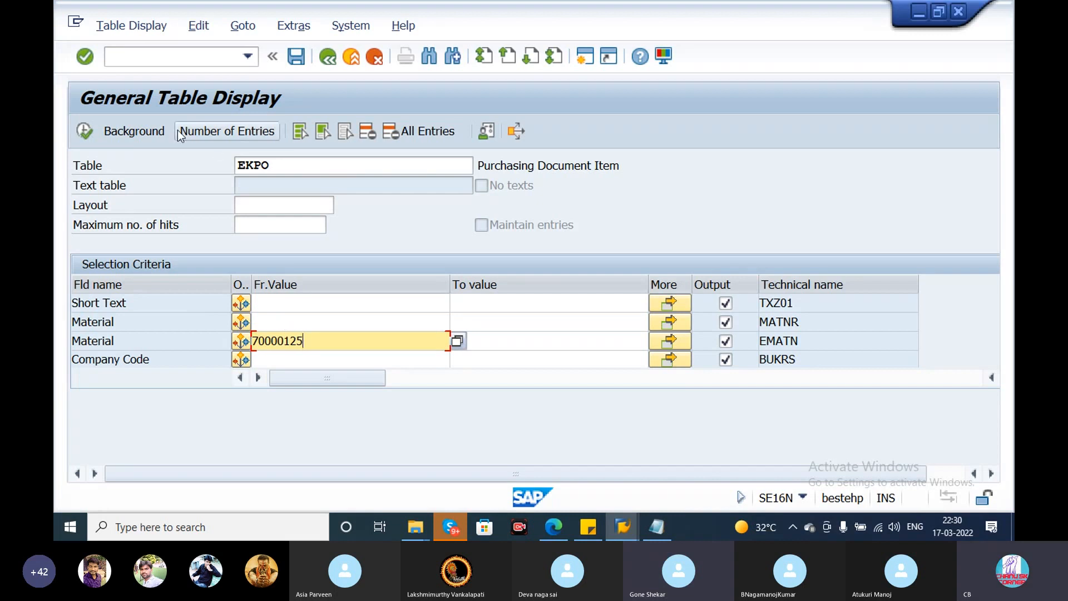
- Check the number of matching entries and display the EKPO entries for the material
left_click(199, 132)
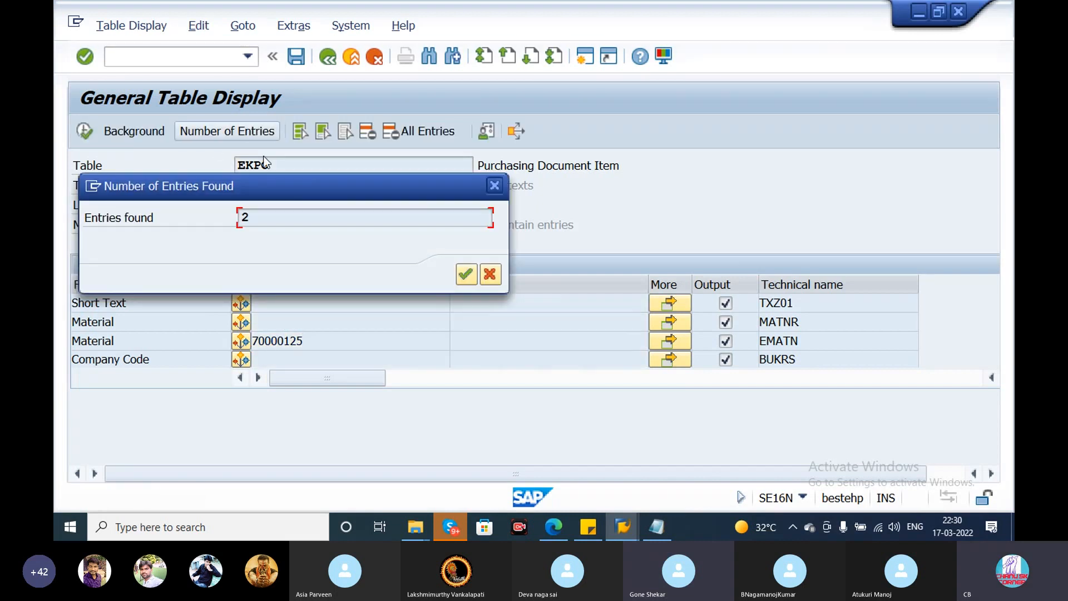
left_click(494, 185)
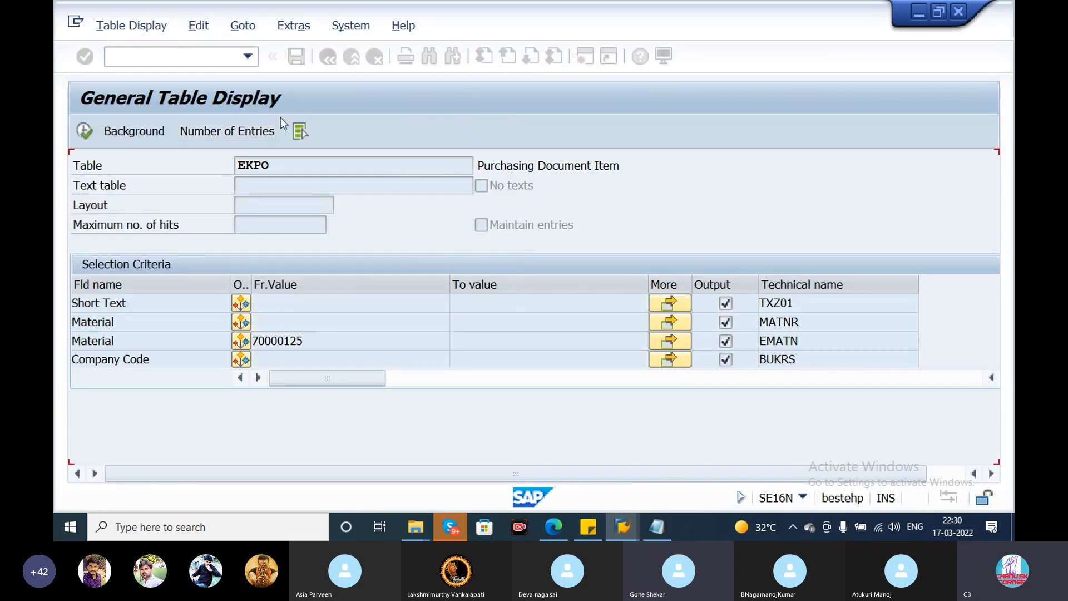
left_click(81, 131)
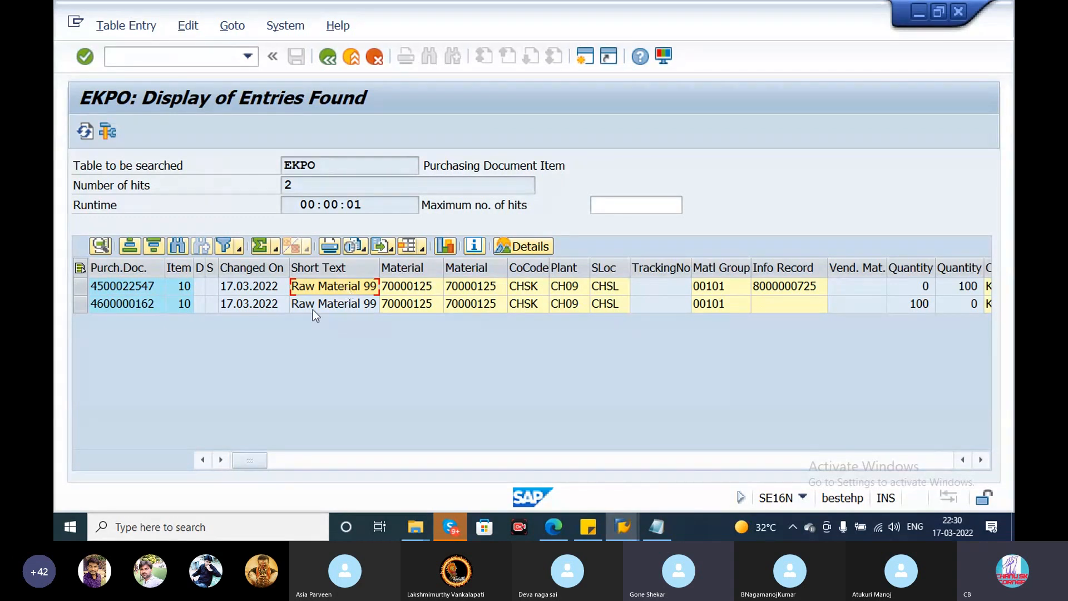
- Examine the purchasing document, change date, material, company code and tracking number columns of the EKPO entries, and return to the selection screen
left_click(158, 304)
left_click(281, 286)
left_click(278, 304)
left_click(402, 304)
left_click(474, 290)
left_click(544, 287)
left_click(656, 287)
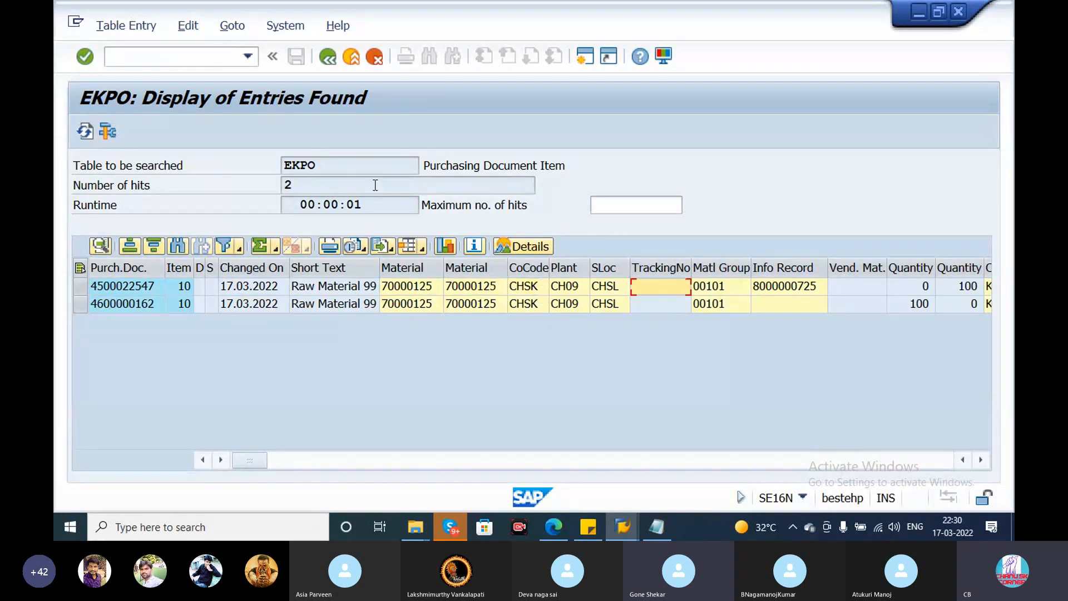
left_click(329, 58)
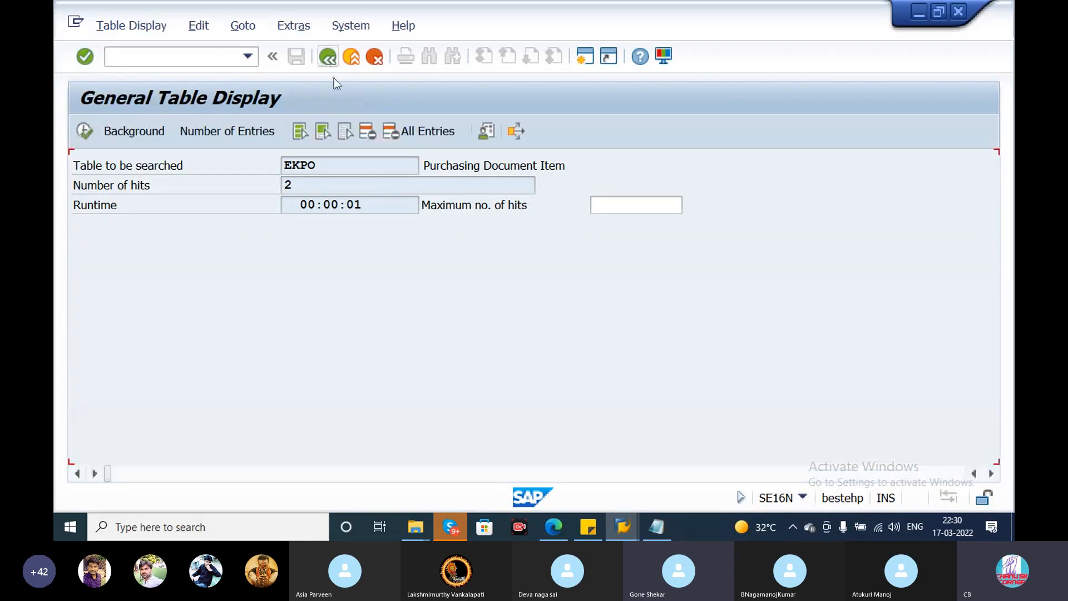
left_click(329, 57)
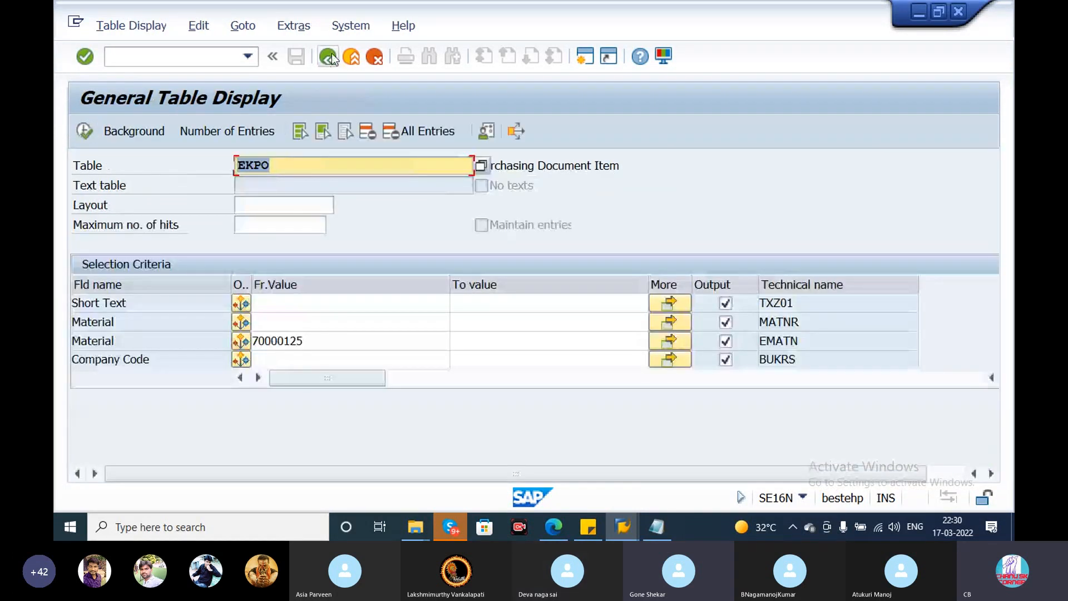
- Change the table to MSEG and load its selection fields
left_click(566, 201)
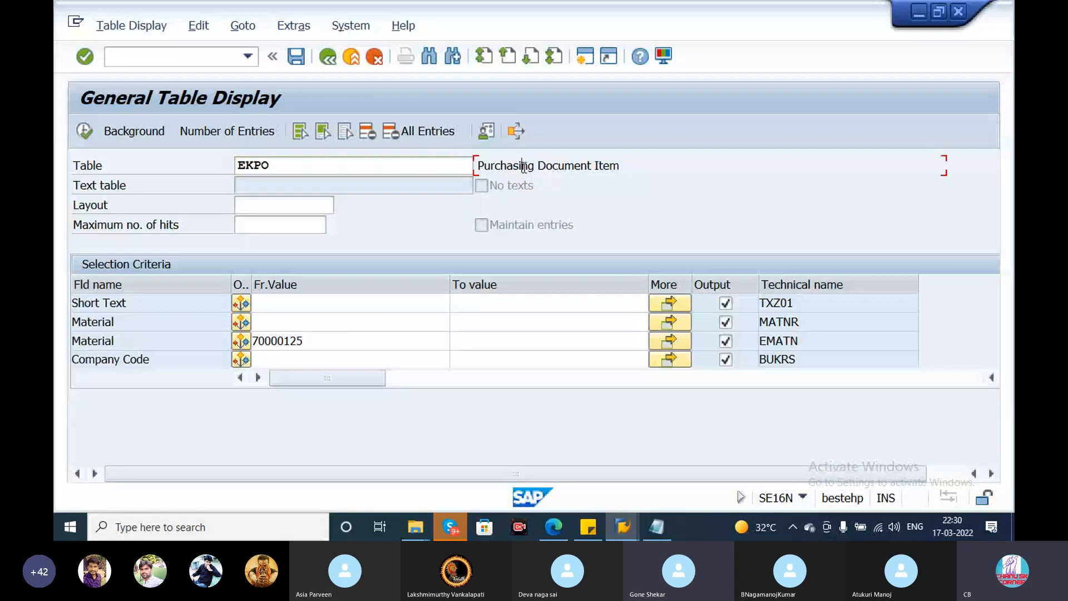
left_click(299, 161)
key("BackSpace")
key("BackSpace")
key("BackSpace")
key("BackSpace")
type("mseg")
key("Return")
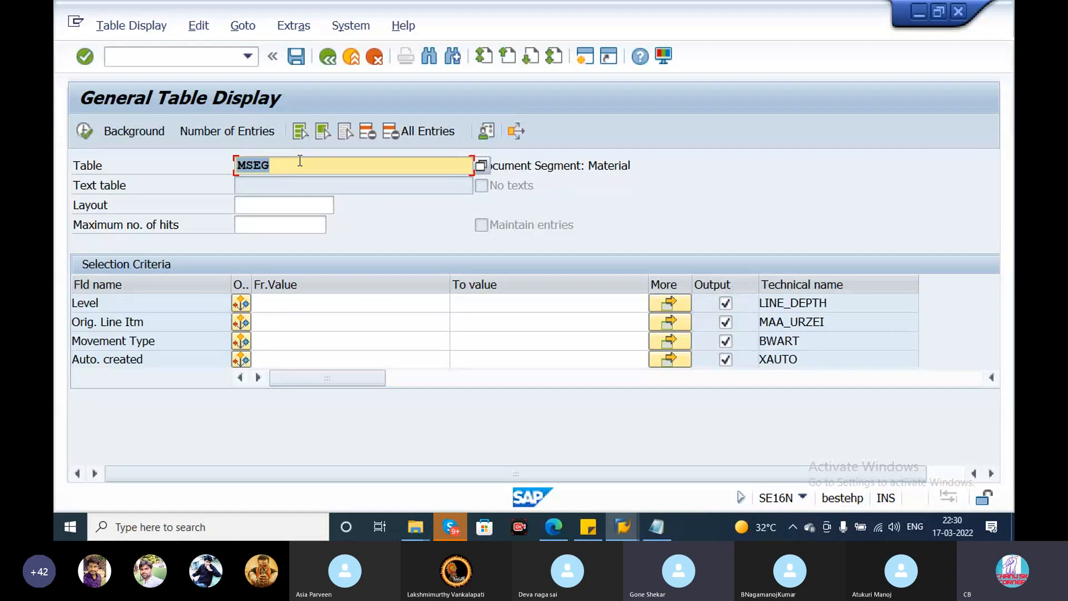
- Set the Material criterion to 70000125 and the Plant to CH09, and display the matching MSEG entries
left_click(286, 321)
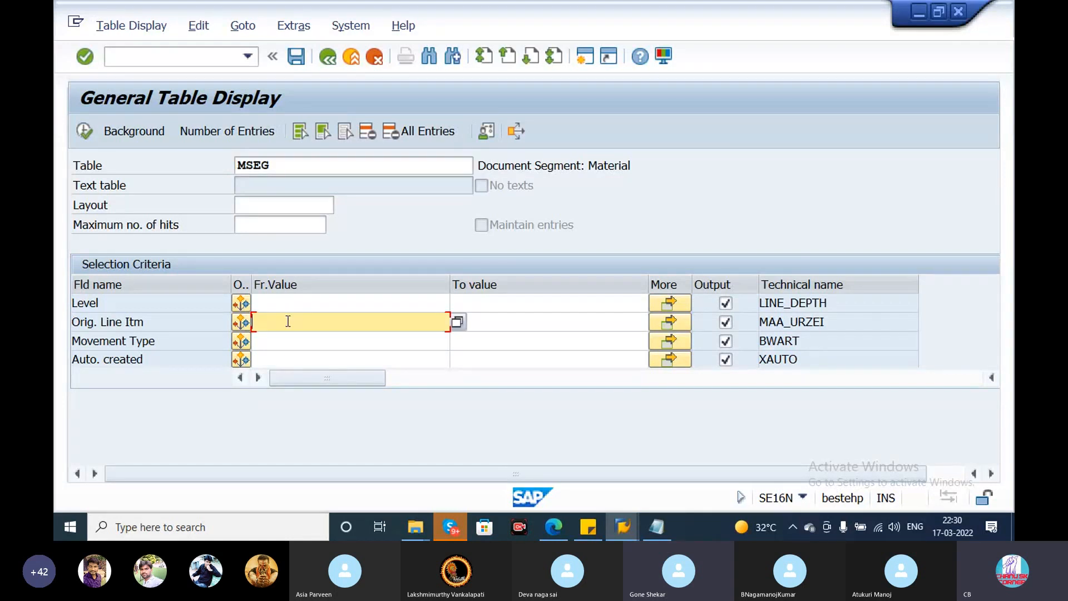
scroll(286, 321, "down", 3)
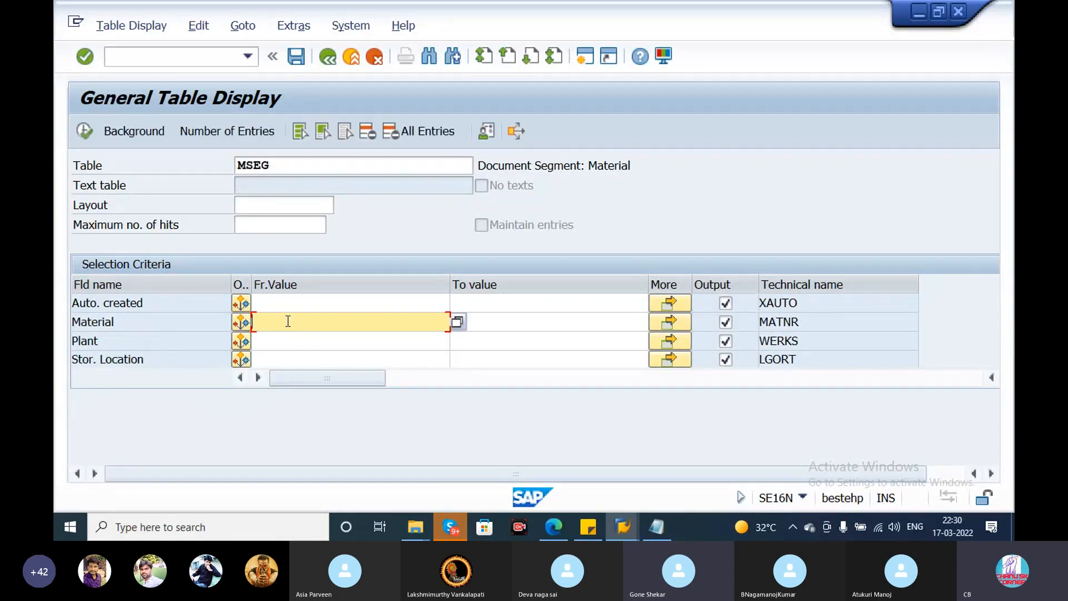
left_click(292, 322)
left_click(302, 89)
left_click(279, 339)
type("ch")
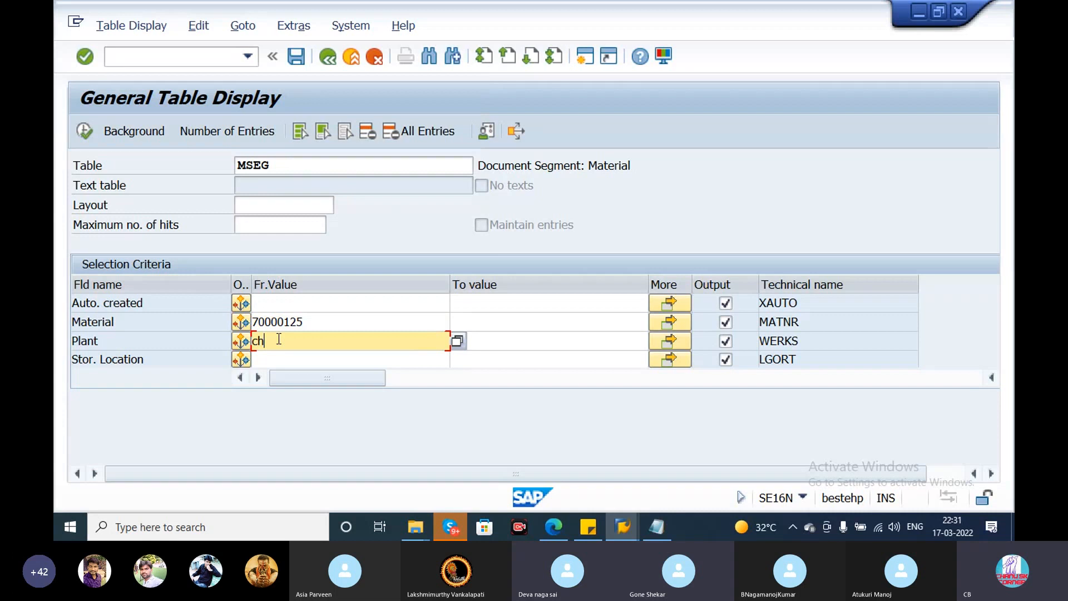
type("89")
key("F8")
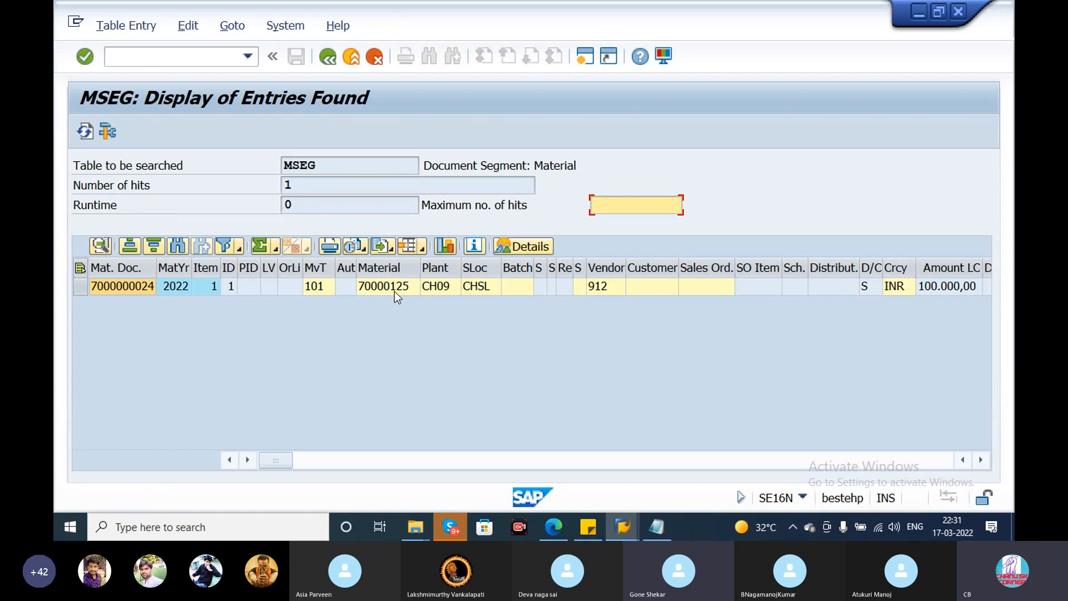
- Examine the material, vendor, currency and local amount of the MSEG entry, and return to the SAP Easy Access screen
left_click(395, 292)
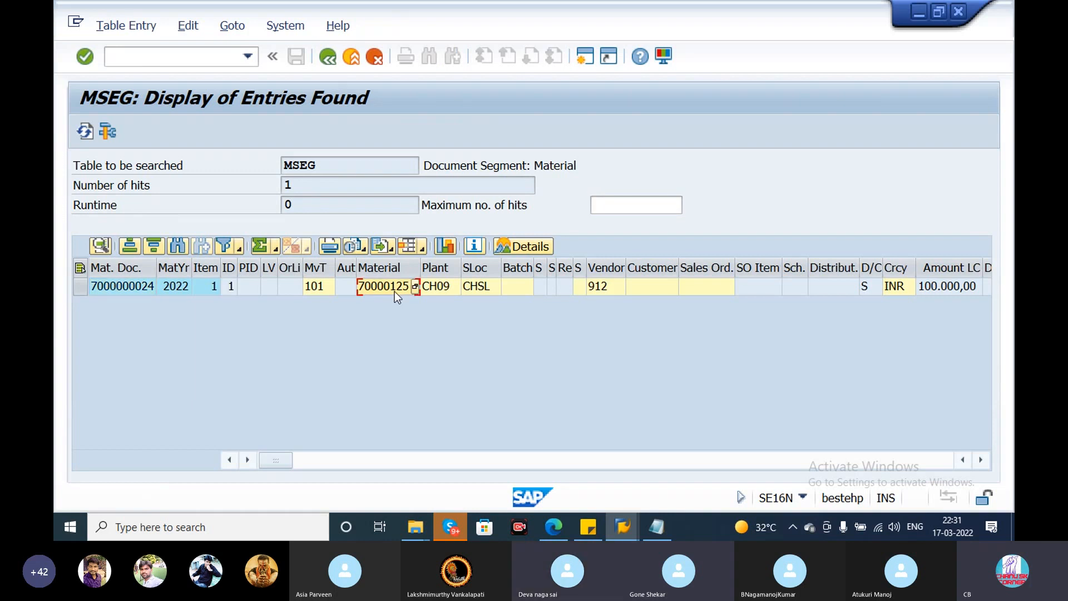
left_click(606, 292)
left_click(707, 287)
left_click(832, 287)
left_click(899, 285)
left_click(942, 285)
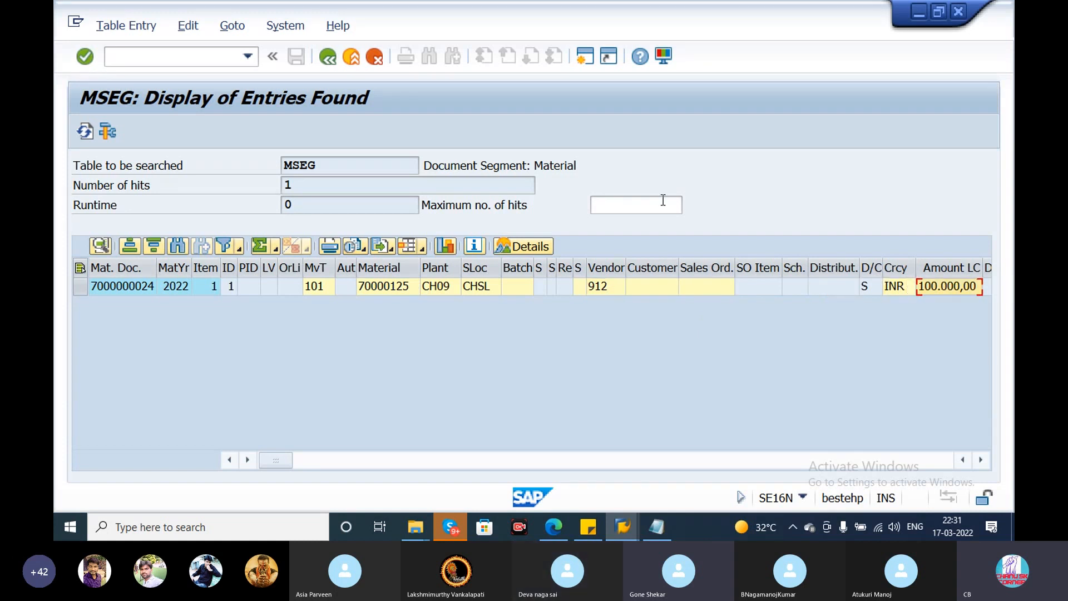
left_click(328, 58)
left_click(328, 57)
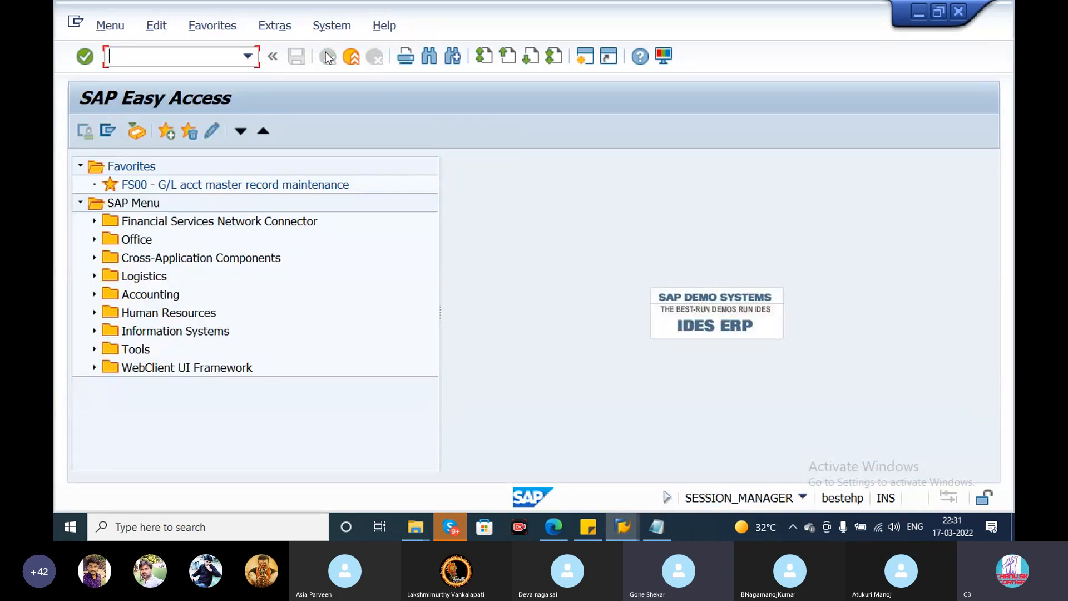
left_click(458, 527)
left_click(459, 528)
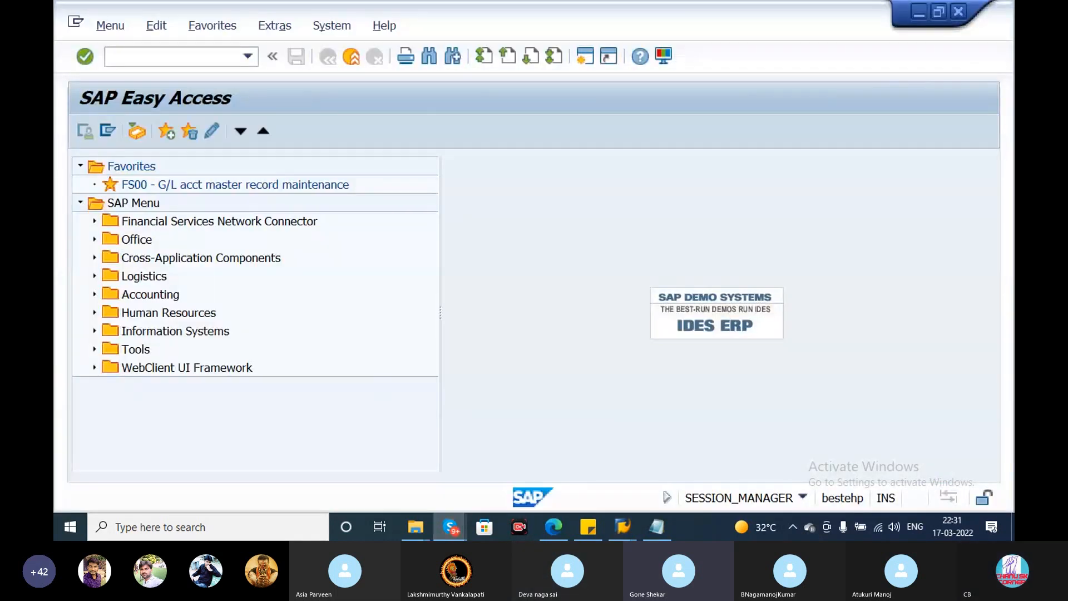
left_click(923, 110)
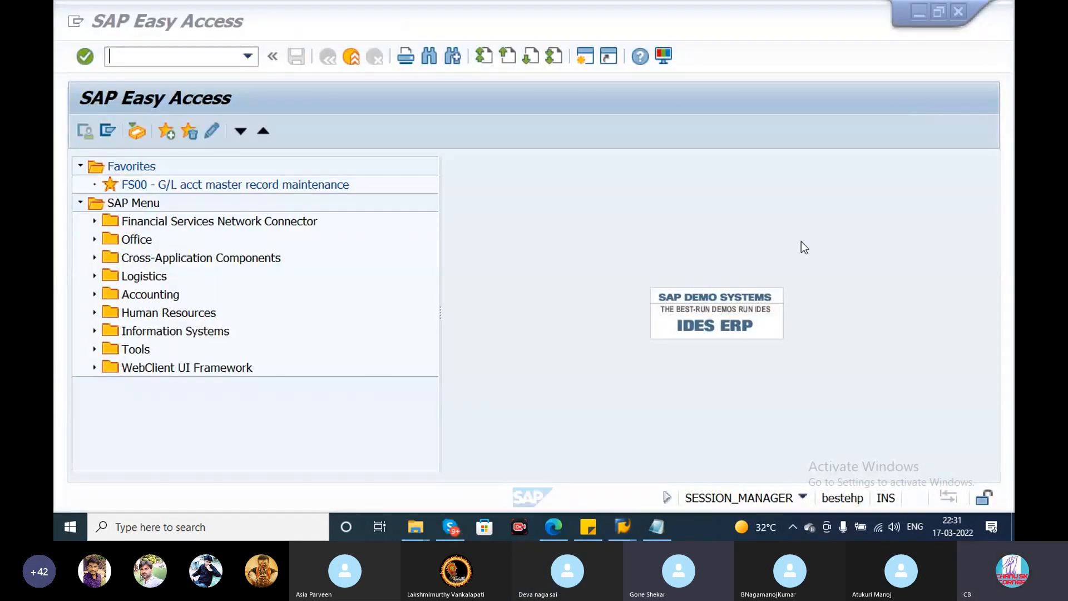
- Review the P2P cycle steps and the recorded document numbers in the Notepad notes, and switch to the Skype call
left_click(657, 527)
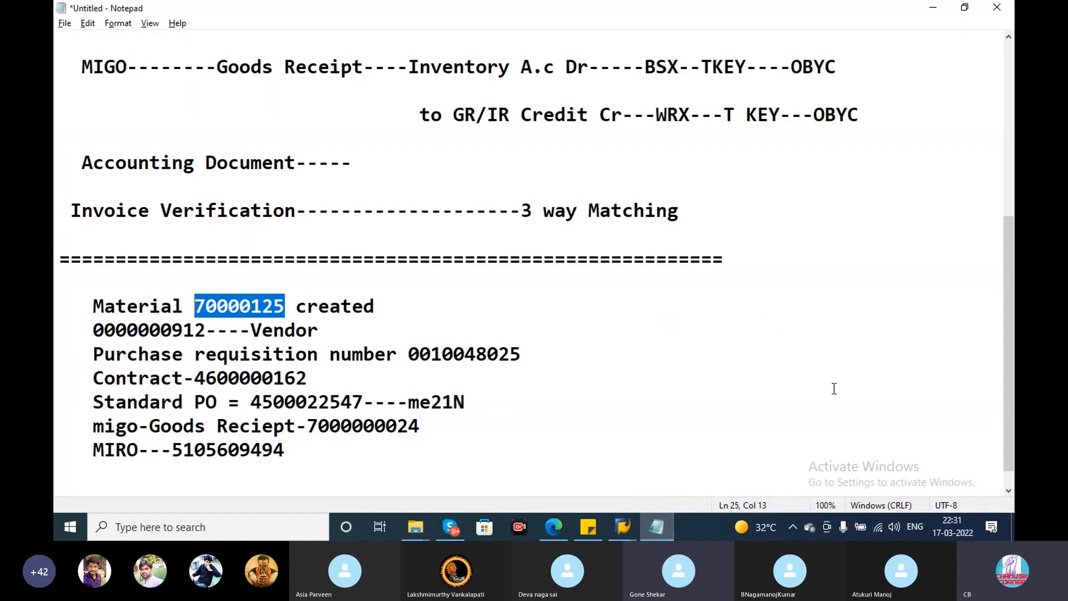
scroll(834, 388, "up", 4)
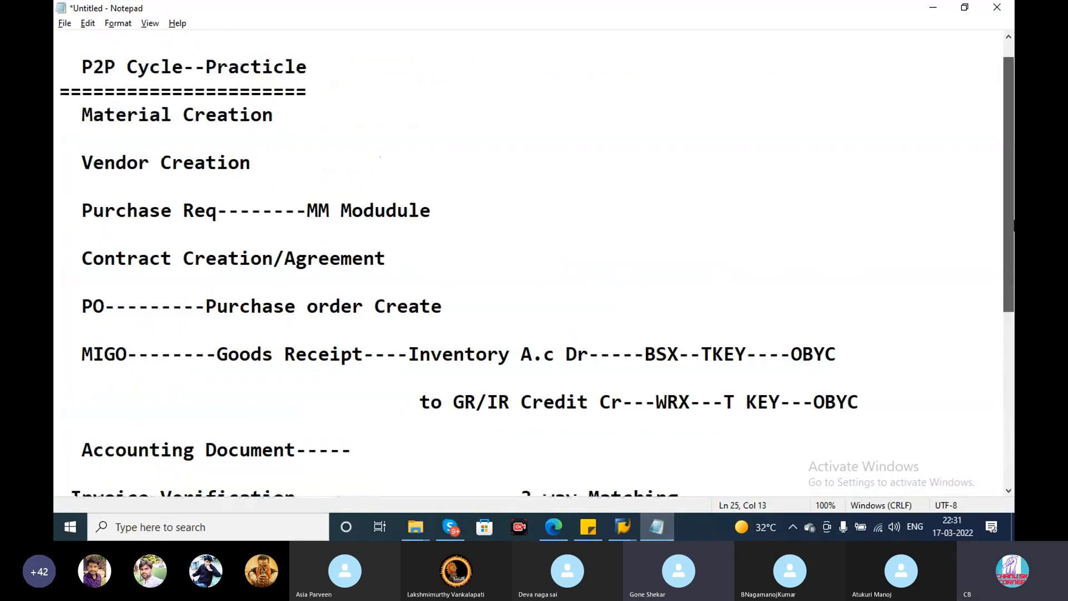
scroll(537, 270, "down", 3)
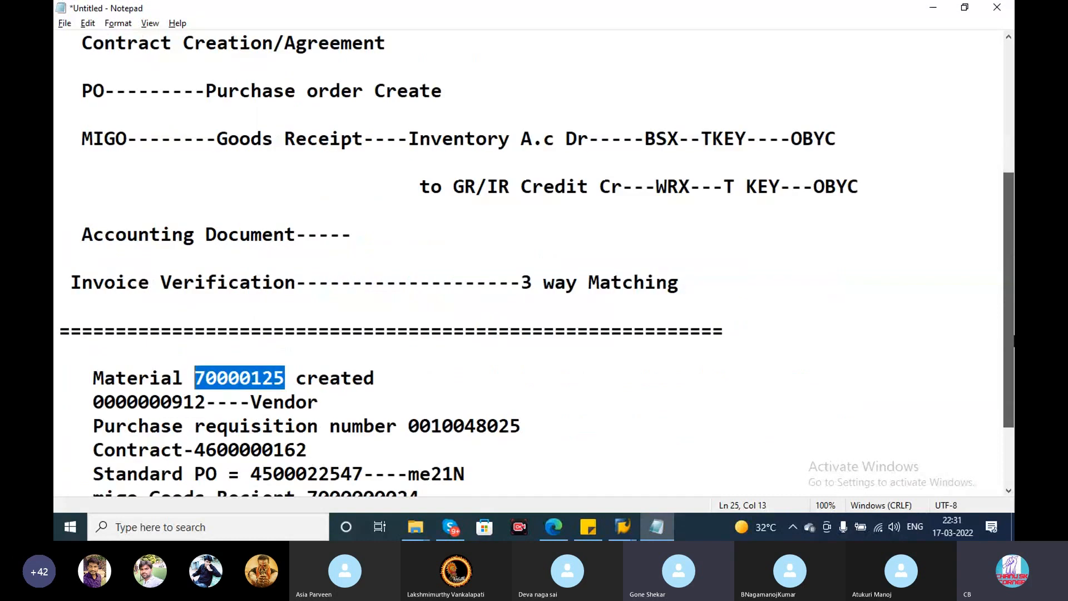
scroll(534, 261, "down", 2)
key("alt+Tab")
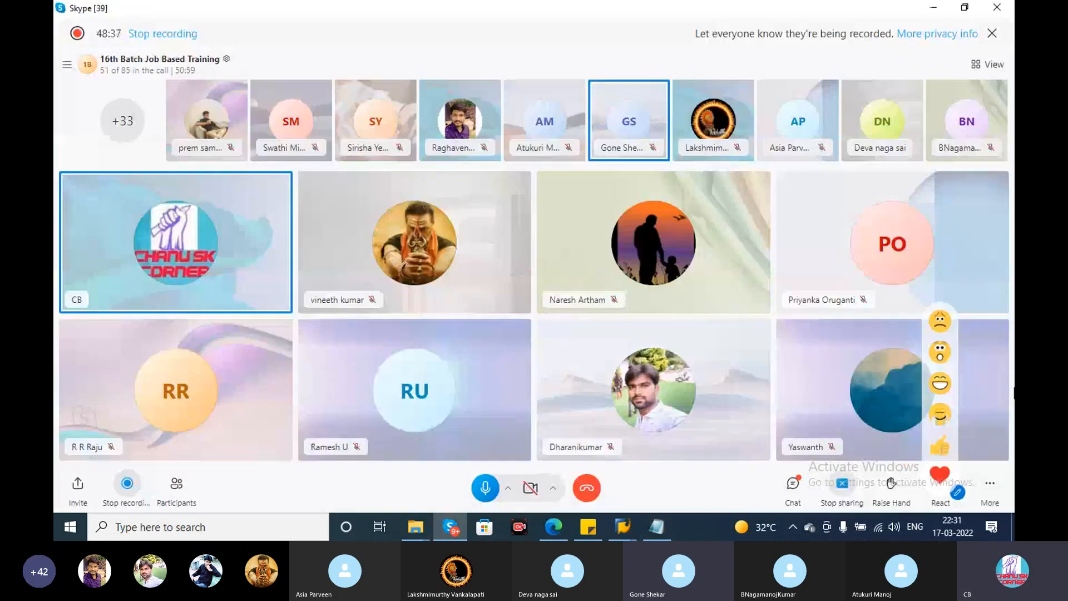
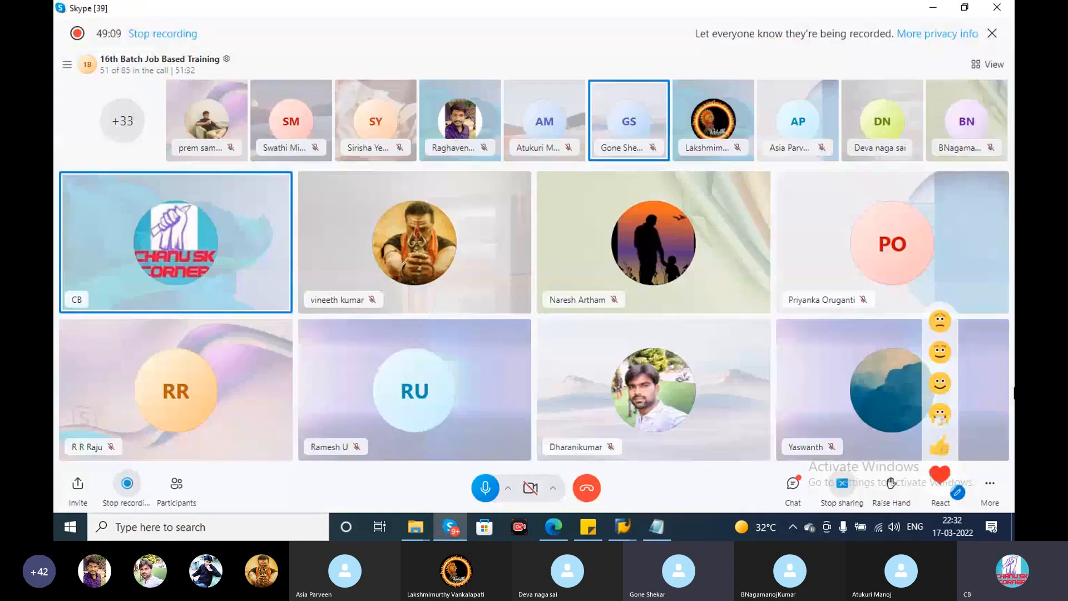
key("alt+Tab")
key("Tab")
key("Tab")
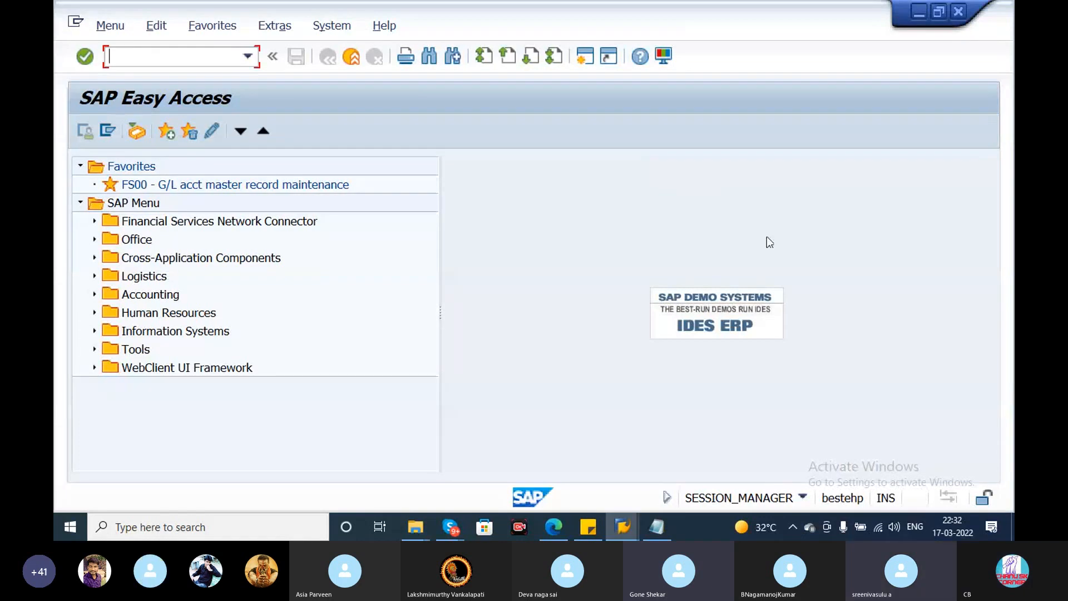
left_click(519, 527)
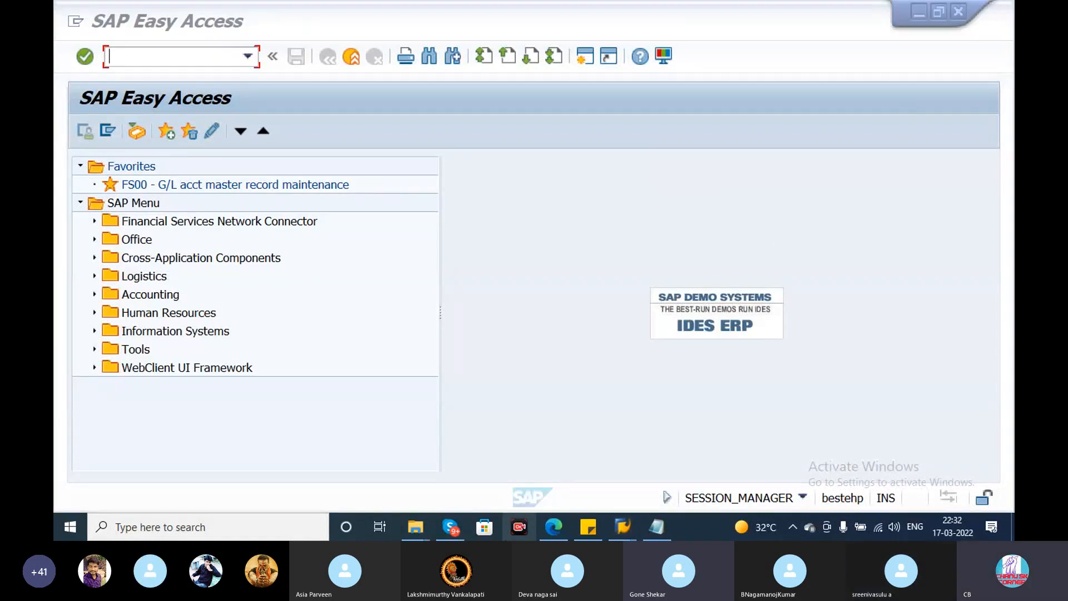
left_click(448, 528)
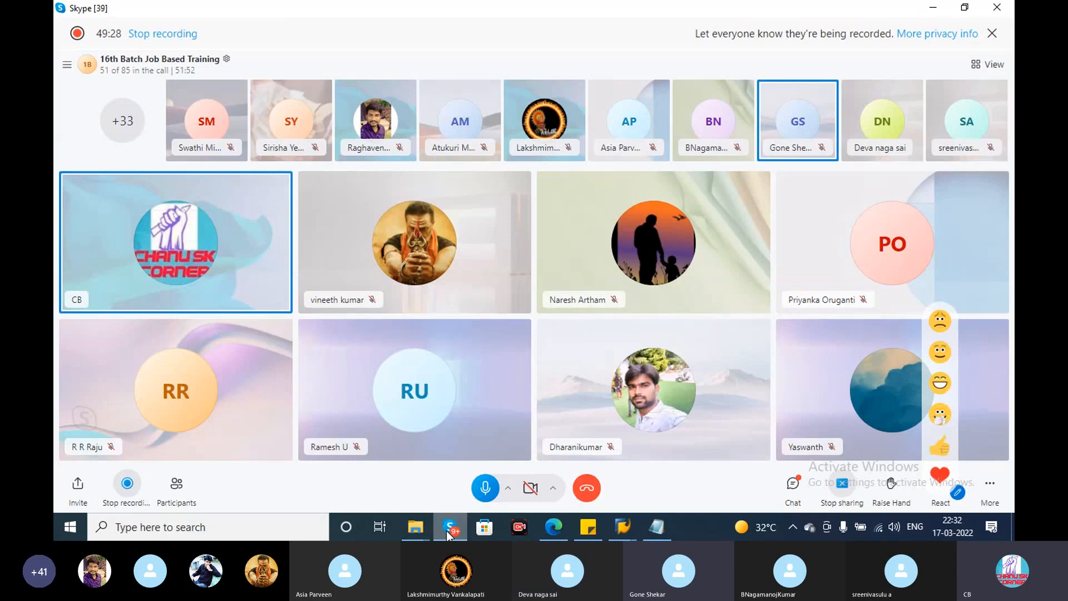
- Switch from the Skype call back to the SAP session and end its current transaction with /N
left_click(447, 533)
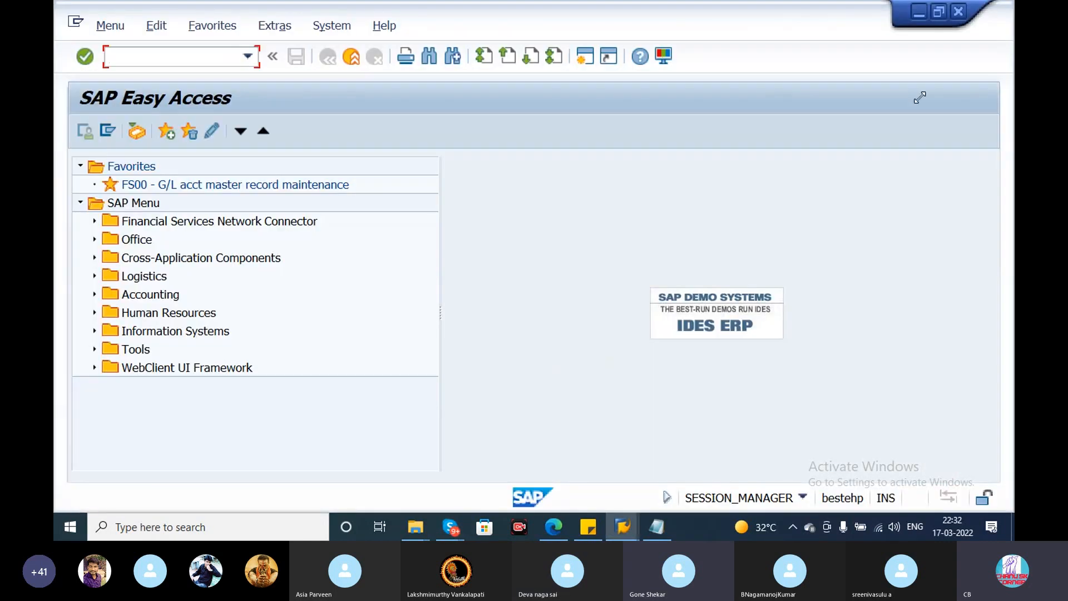
left_click(912, 111)
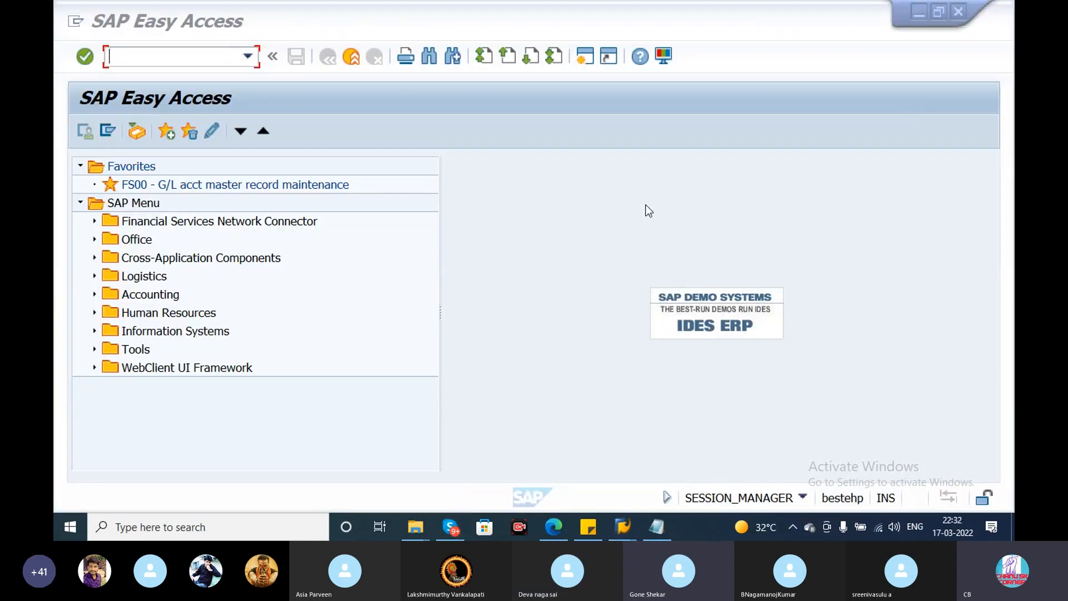
left_click(539, 205)
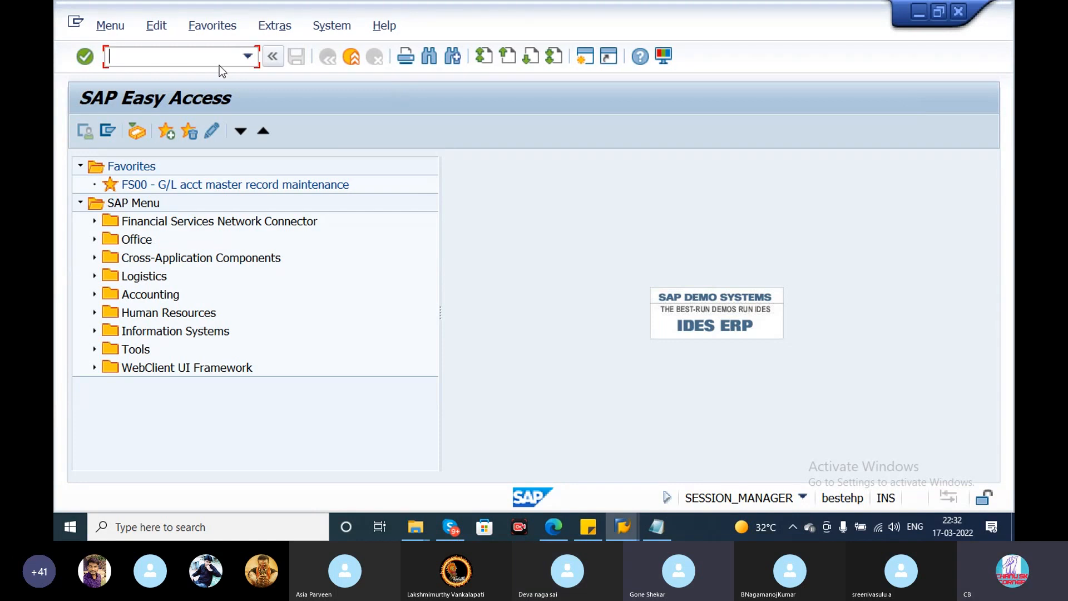
type("/N")
key("Return")
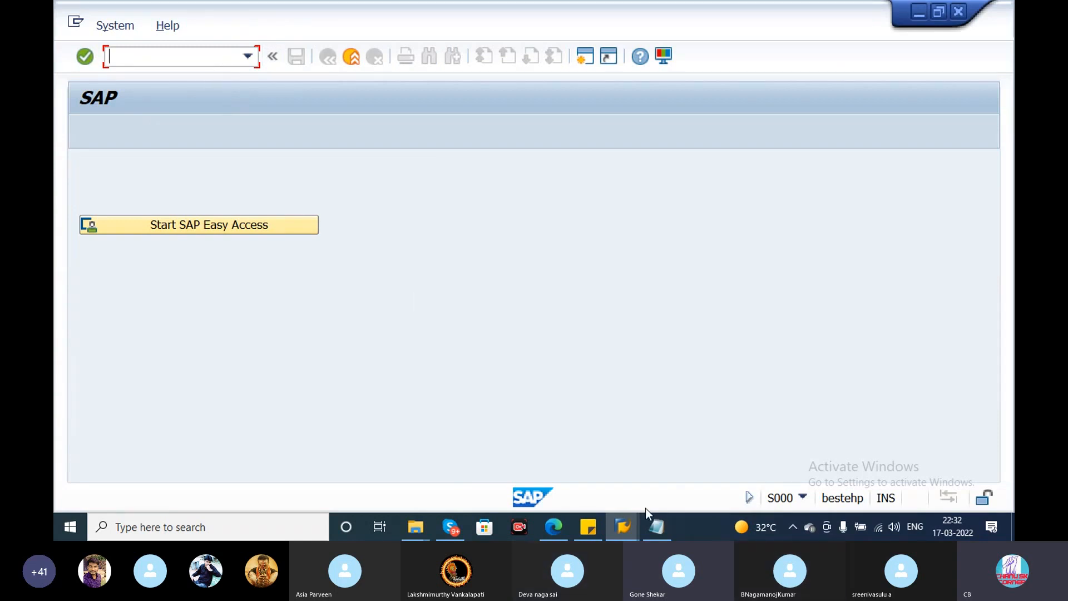
- Switch to the Notepad notes and add a full-width separator line of equals signs below the MIRO entry
left_click(656, 525)
mouse_move(1012, 303)
left_mouse_down()
mouse_move(1014, 106)
mouse_move(1014, 318)
left_mouse_up()
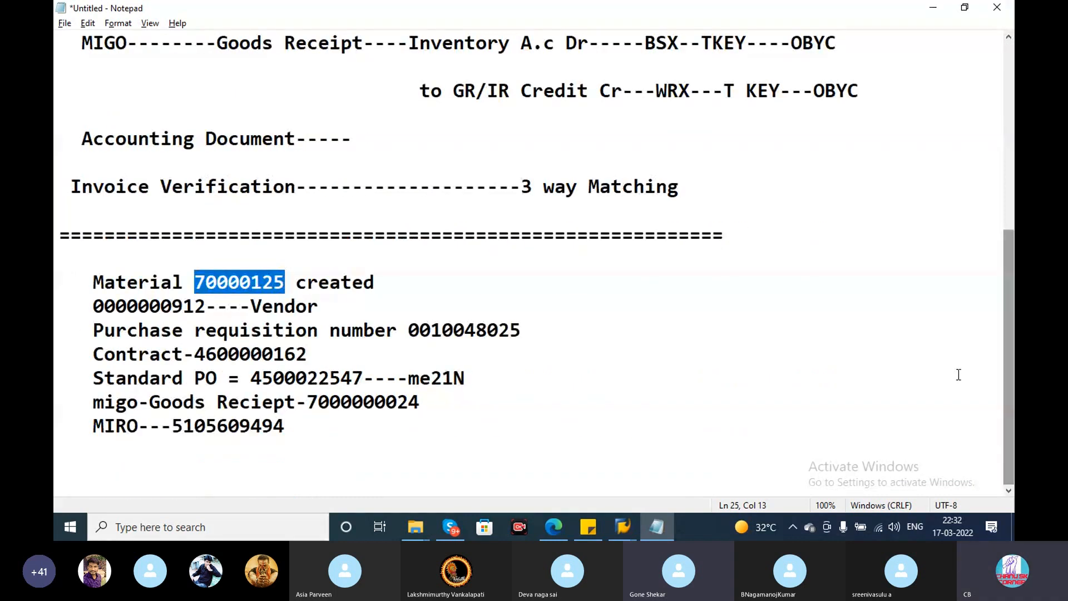
left_click(337, 444)
type("=")
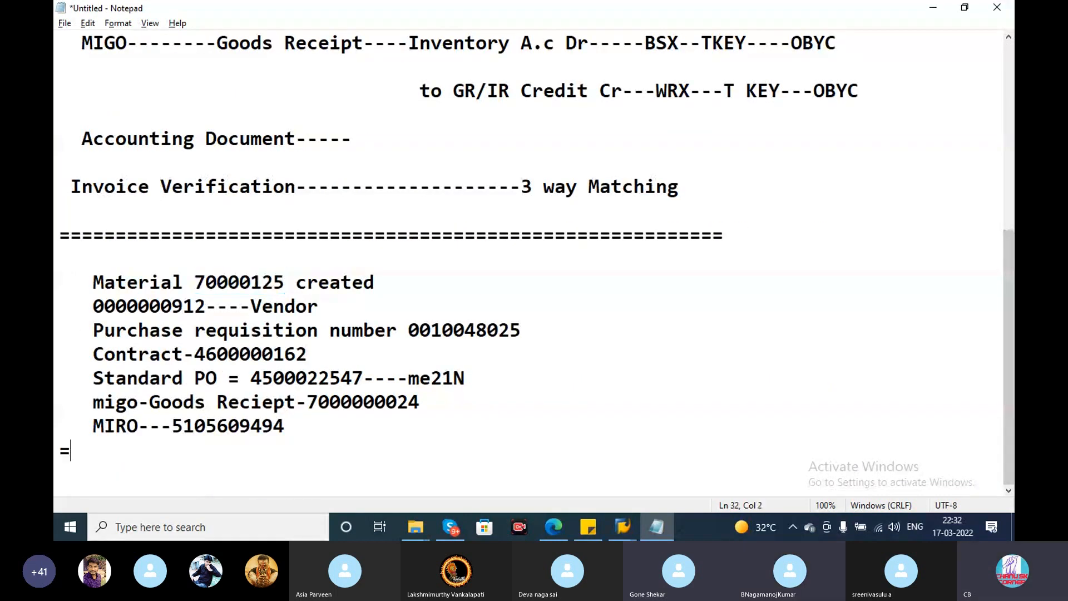
type("============================================")
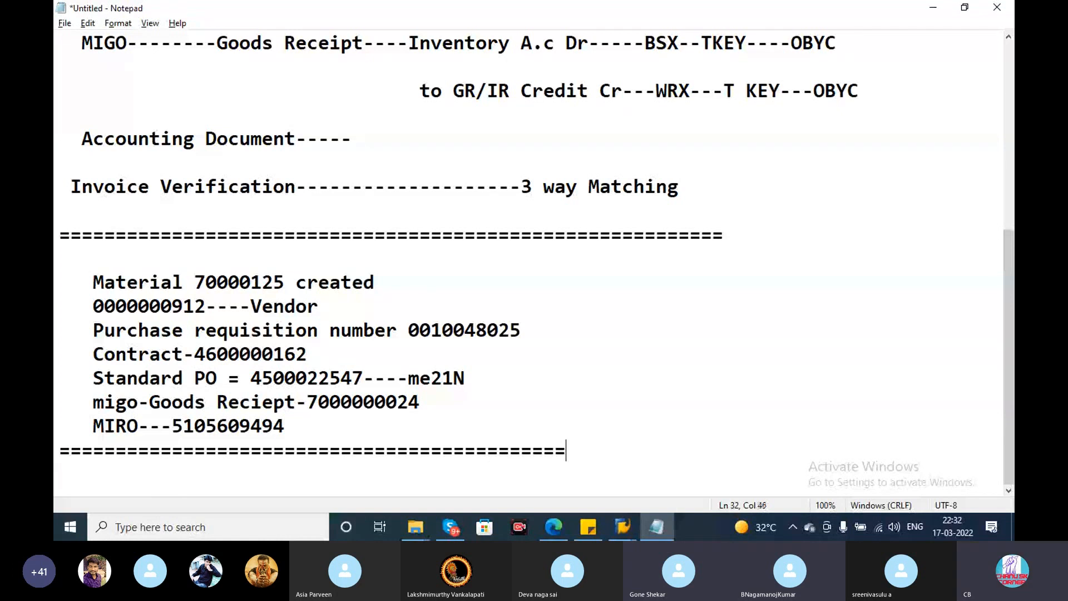
type("==============")
key("Return")
key("alt+Tab")
key("alt+Tab")
key("alt+Tab")
key("alt+Tab")
key("alt+Tab")
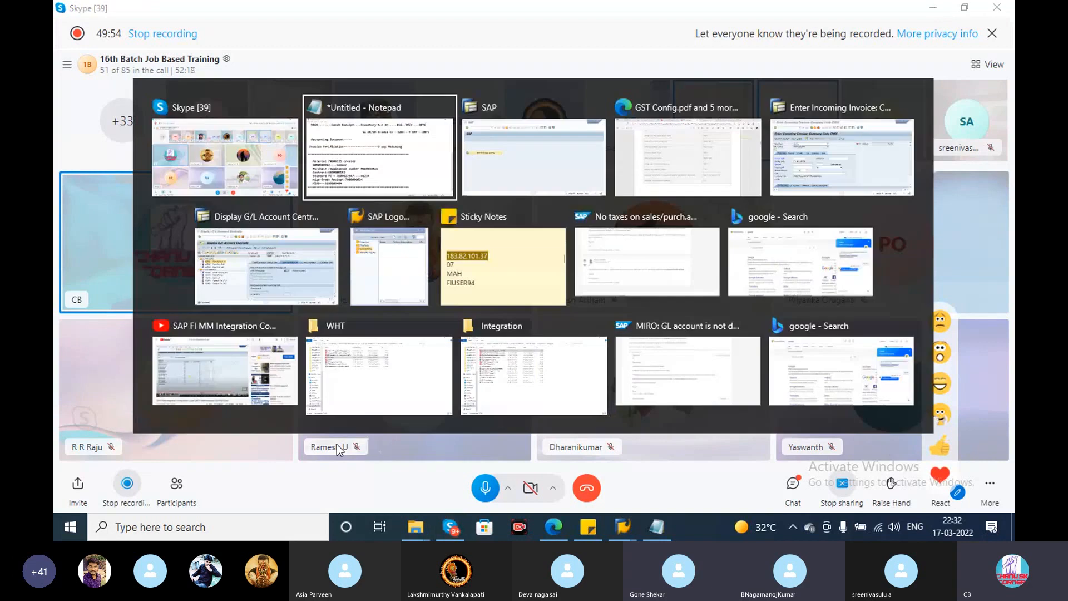
key("alt+Tab")
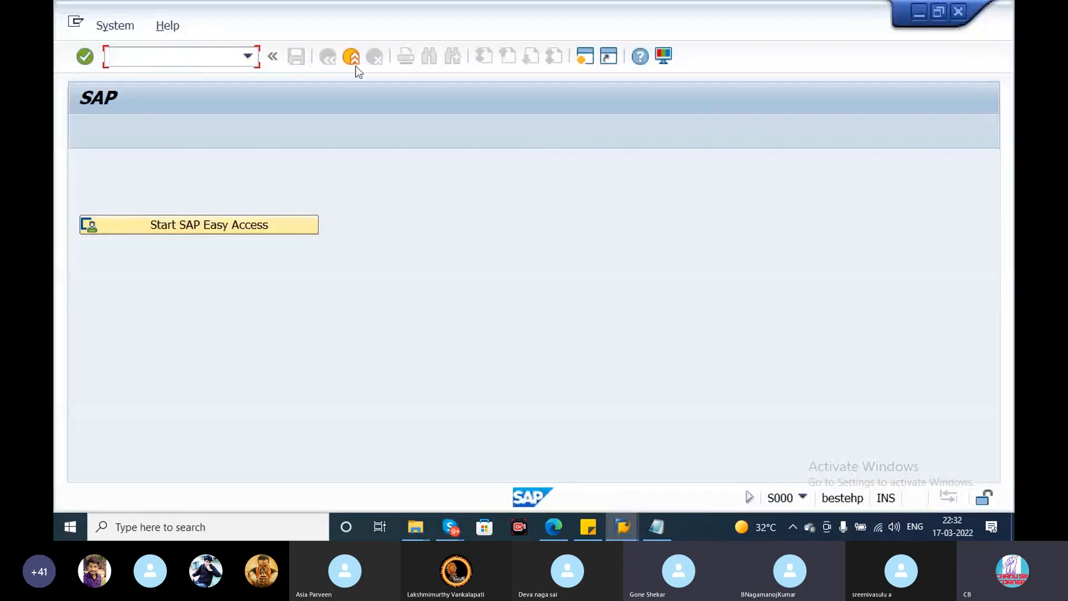
key("alt+Tab")
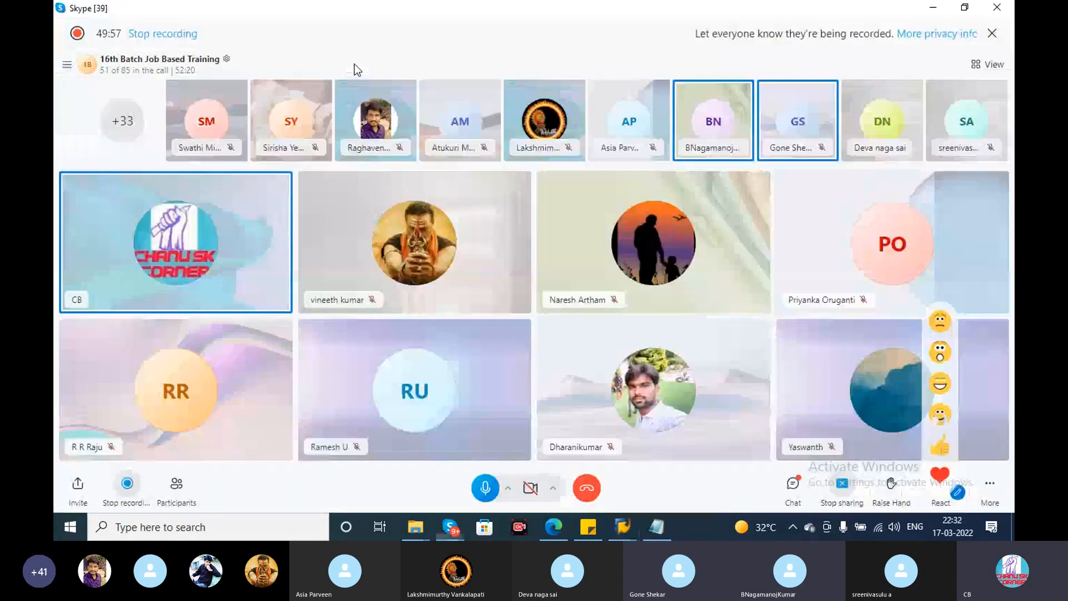
key("alt+Tab")
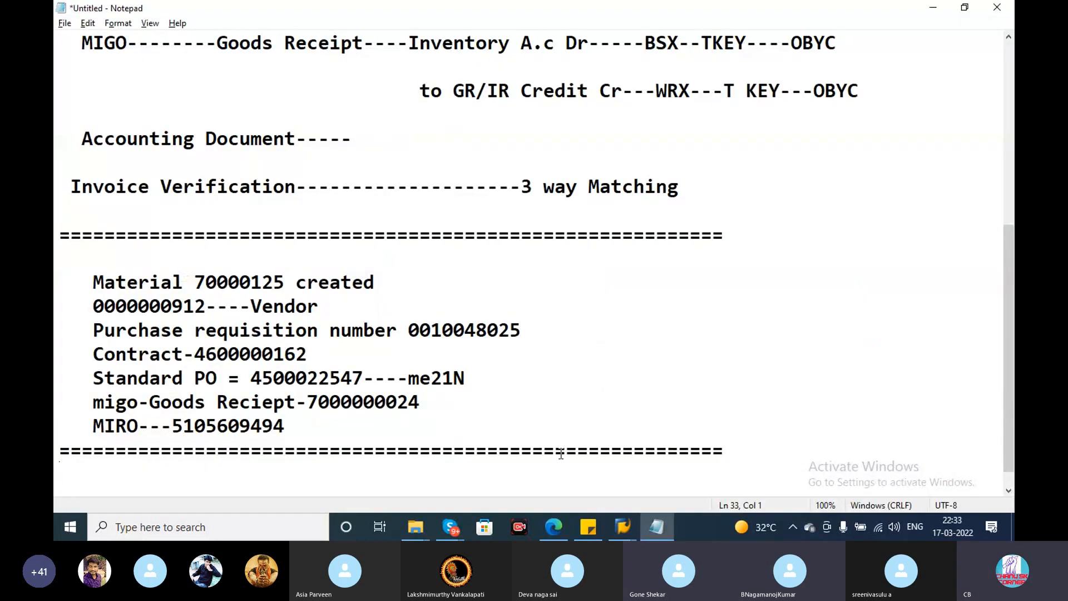
- Switch to the SAP session showing the G/L account, leave the account display, and open the standard purchase order with transaction ME23N
mouse_move(626, 531)
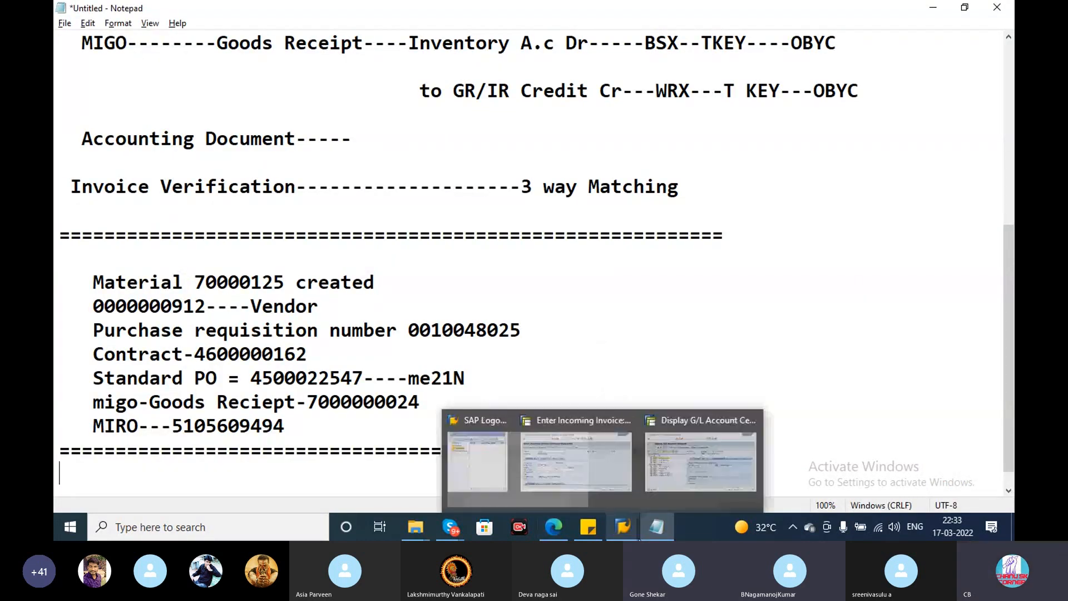
left_click(700, 461)
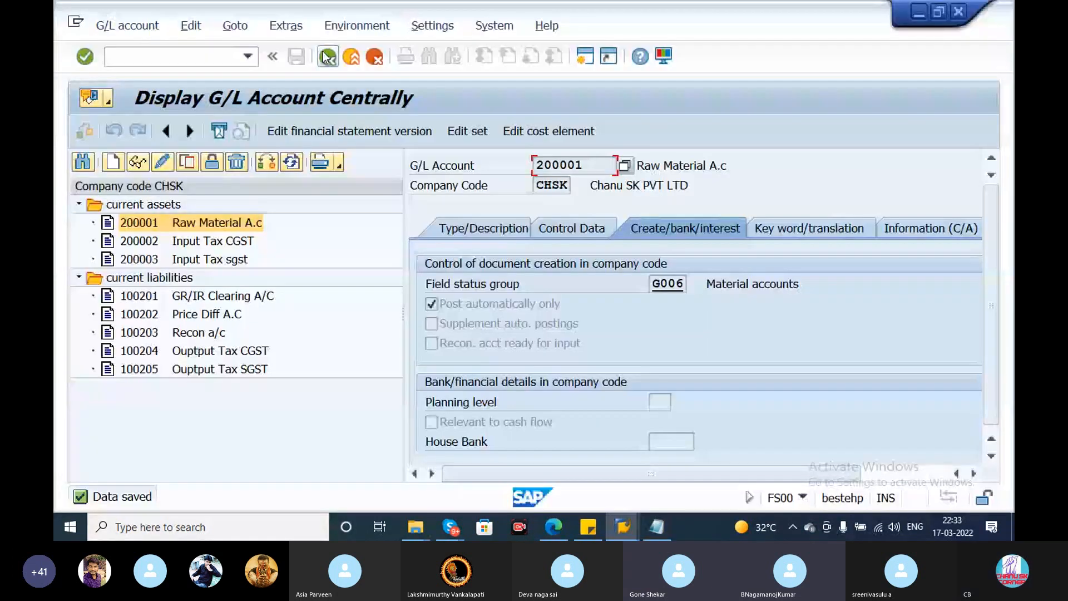
left_click(328, 56)
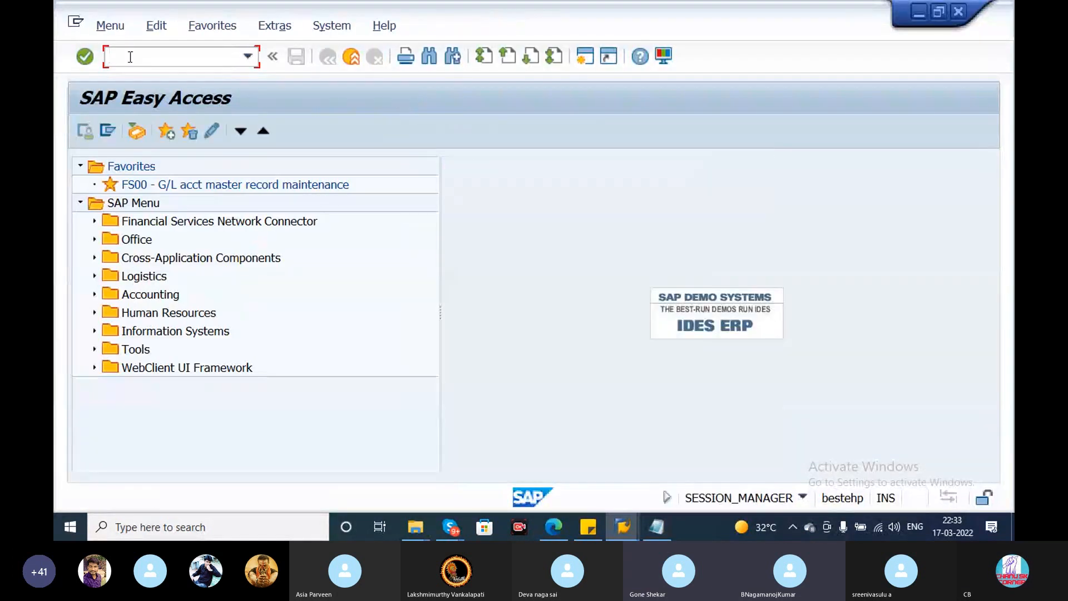
type("me23N")
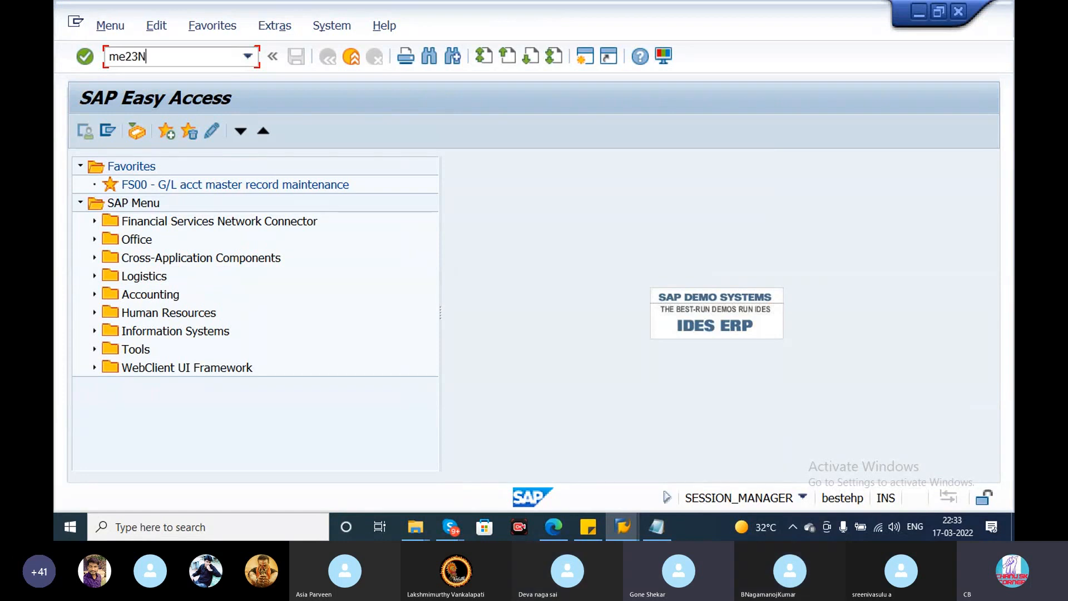
key("Return")
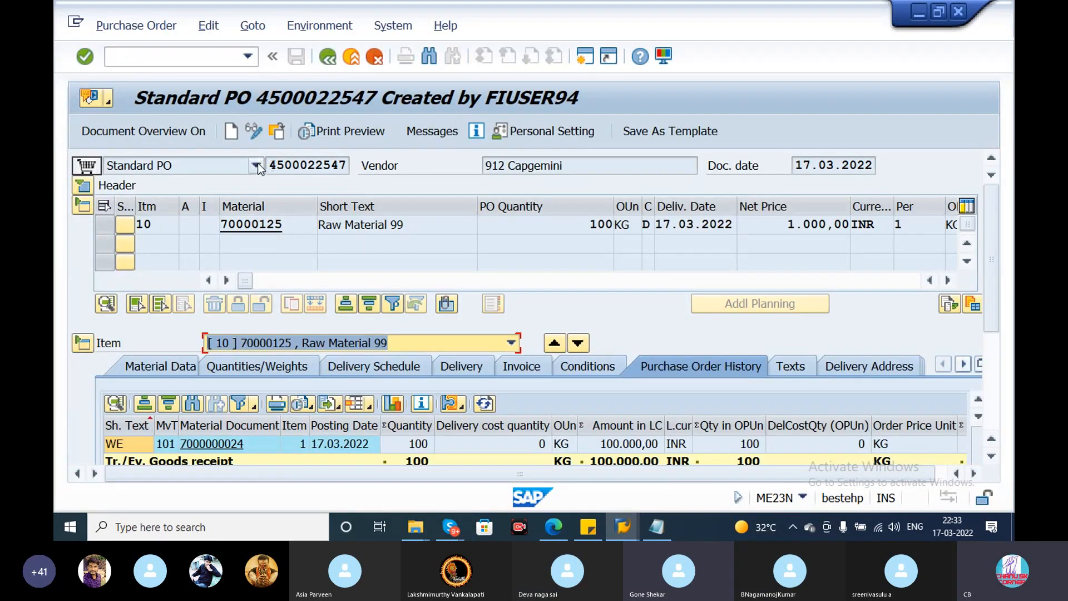
- Examine the possible account assignment categories for item 10, including Asset, Cost center, Order and Unknown, and close the list without choosing one
left_click(203, 228)
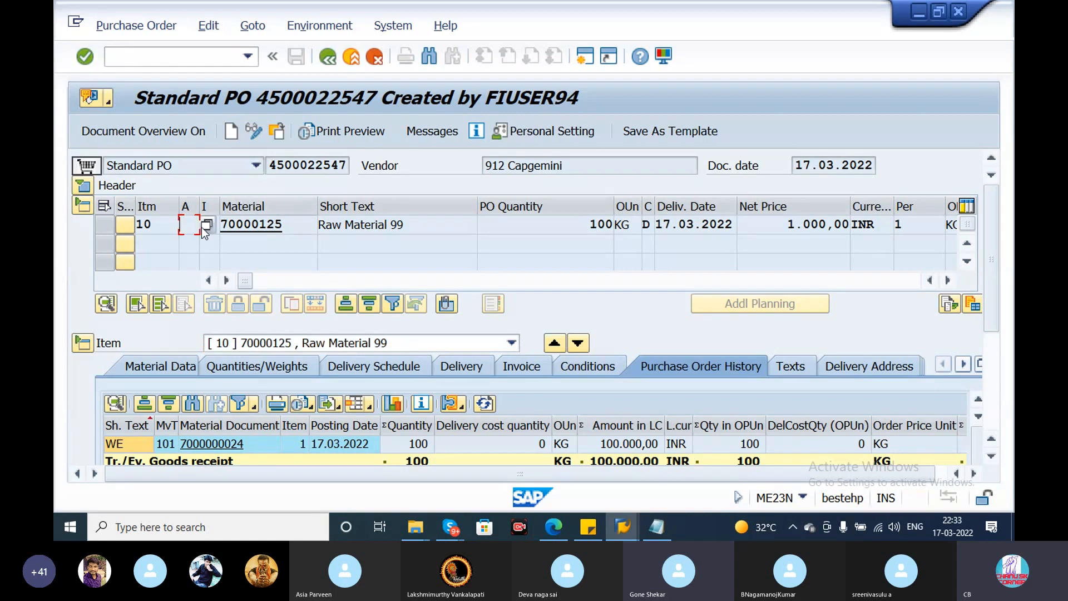
key("F4")
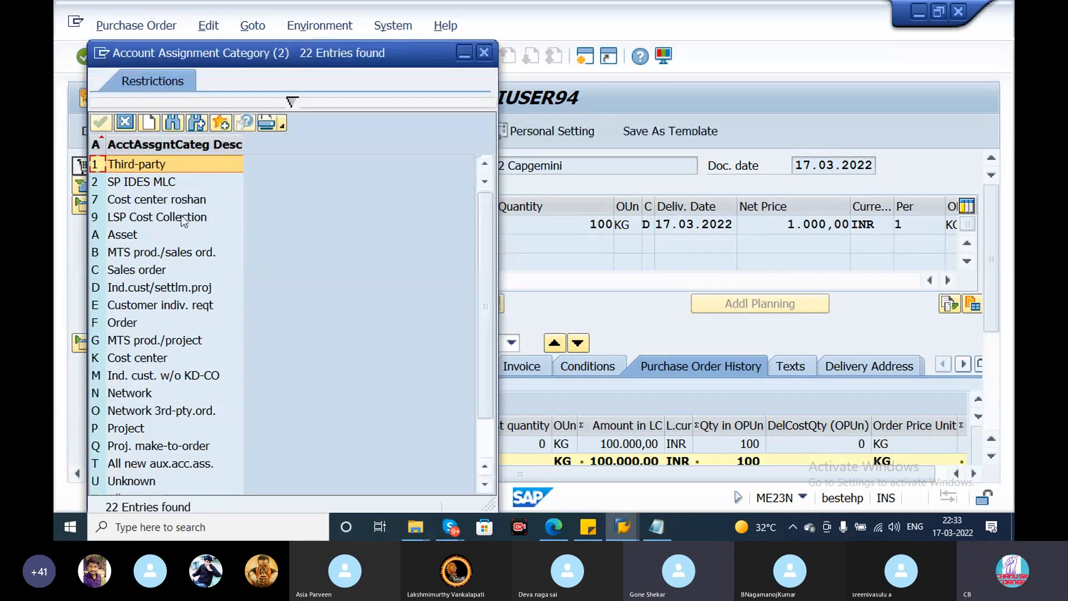
left_click(142, 236)
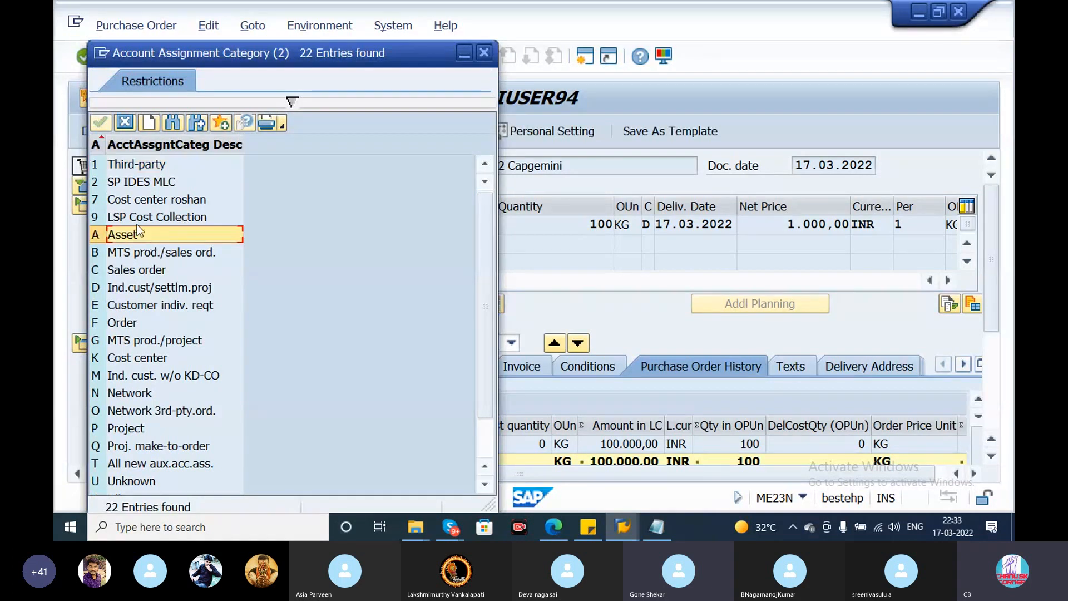
left_click(143, 201)
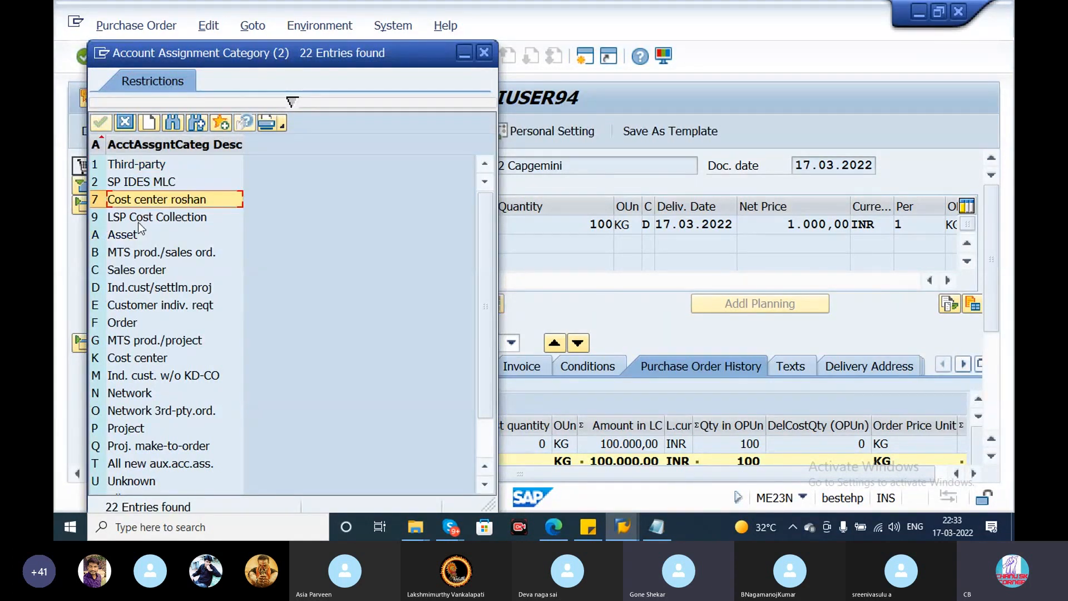
left_click(139, 221)
left_click(139, 323)
left_click(142, 414)
left_click(146, 448)
left_click(148, 467)
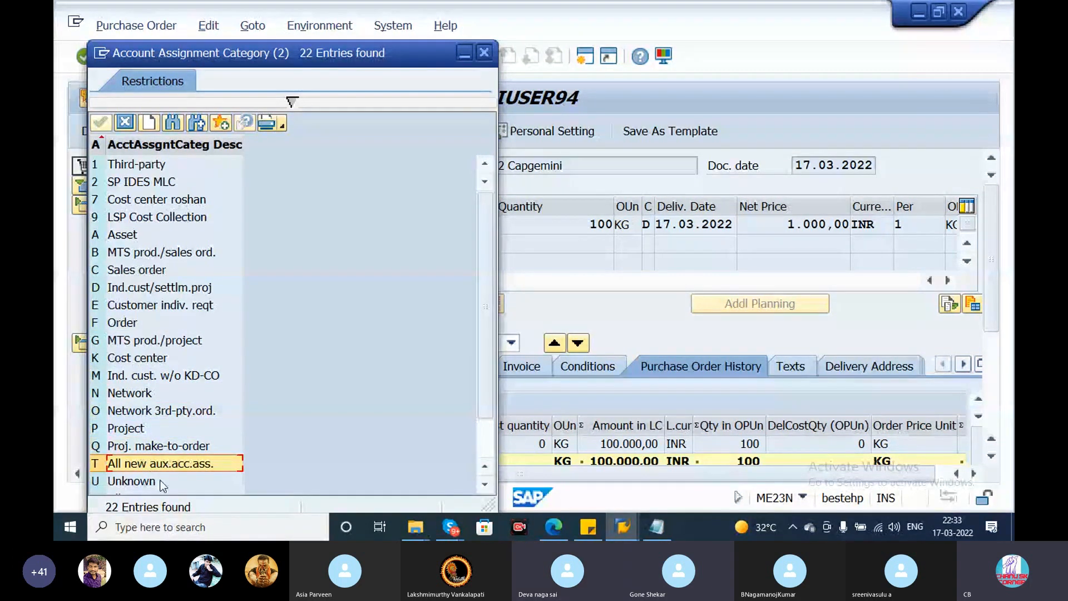
left_click(161, 482)
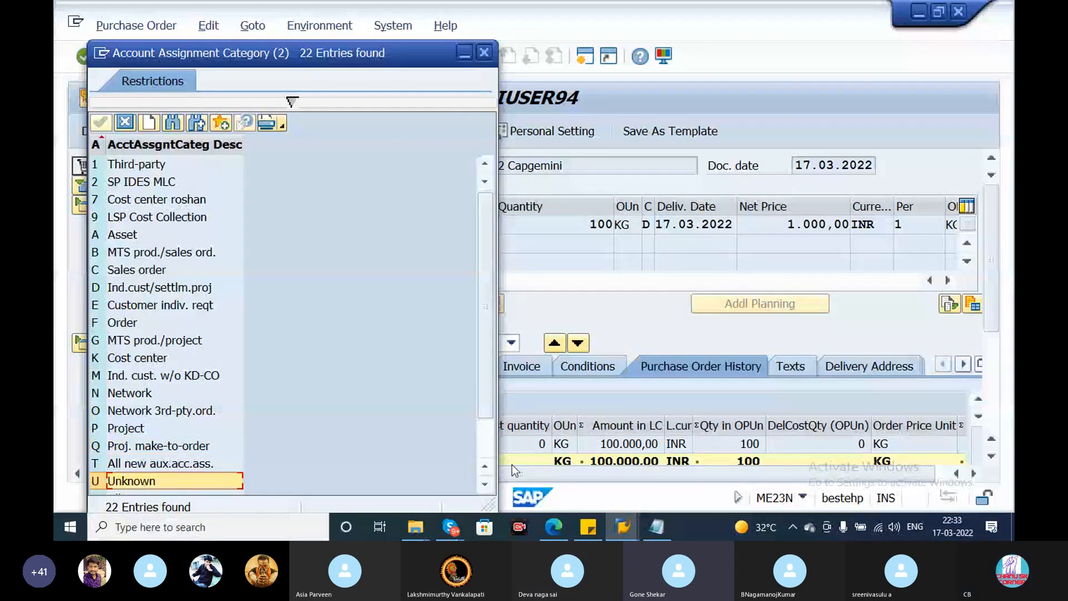
left_click(486, 458)
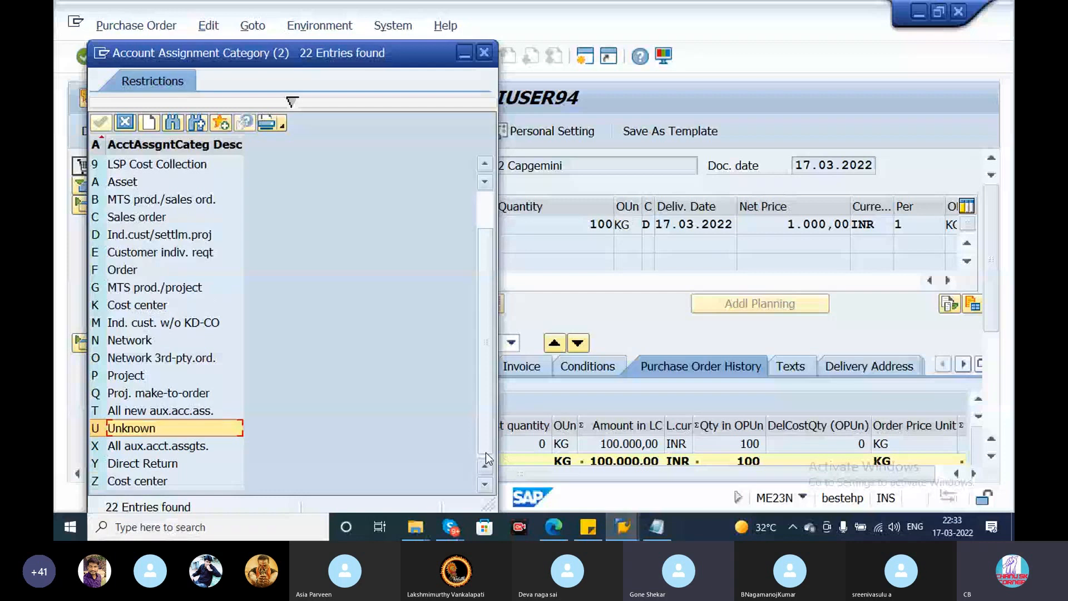
left_click_drag(485, 398, 493, 234)
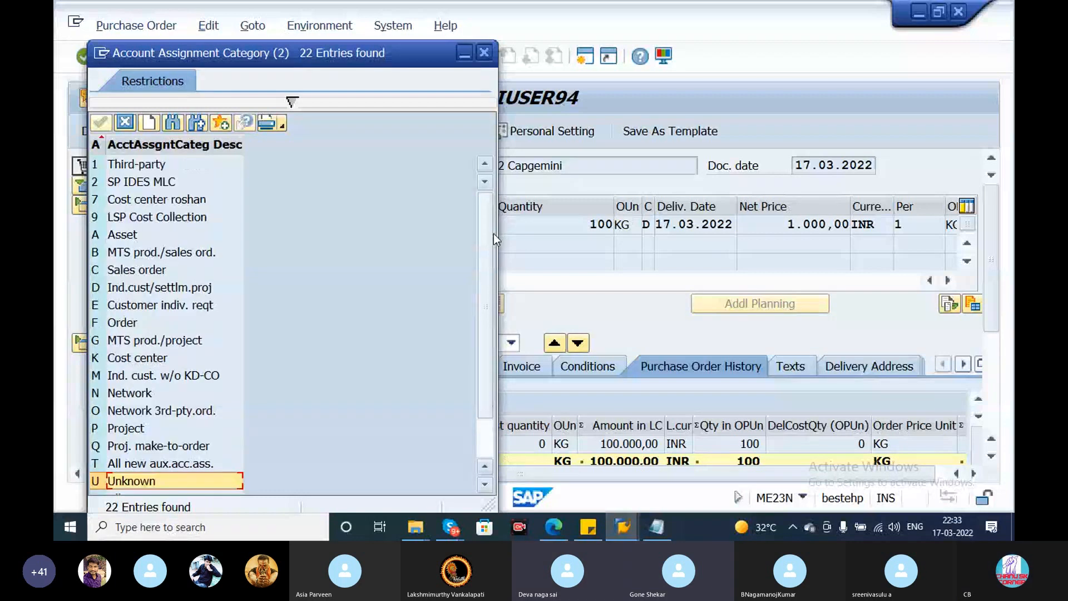
left_click(486, 53)
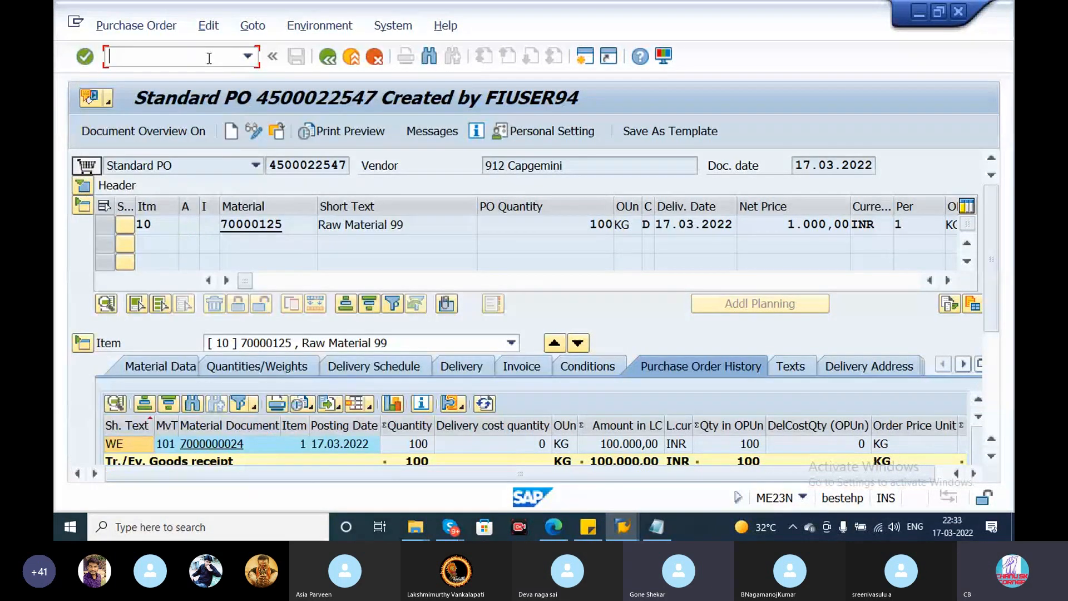
- Leave the purchase order display and return to SAP Easy Access with an empty command field
left_click(562, 60)
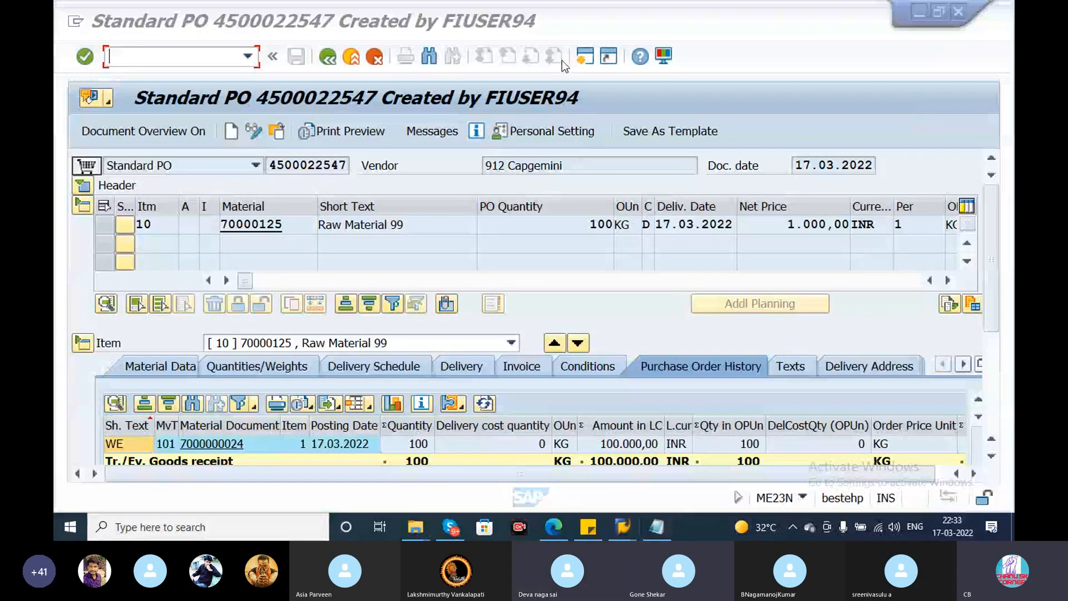
left_click(327, 56)
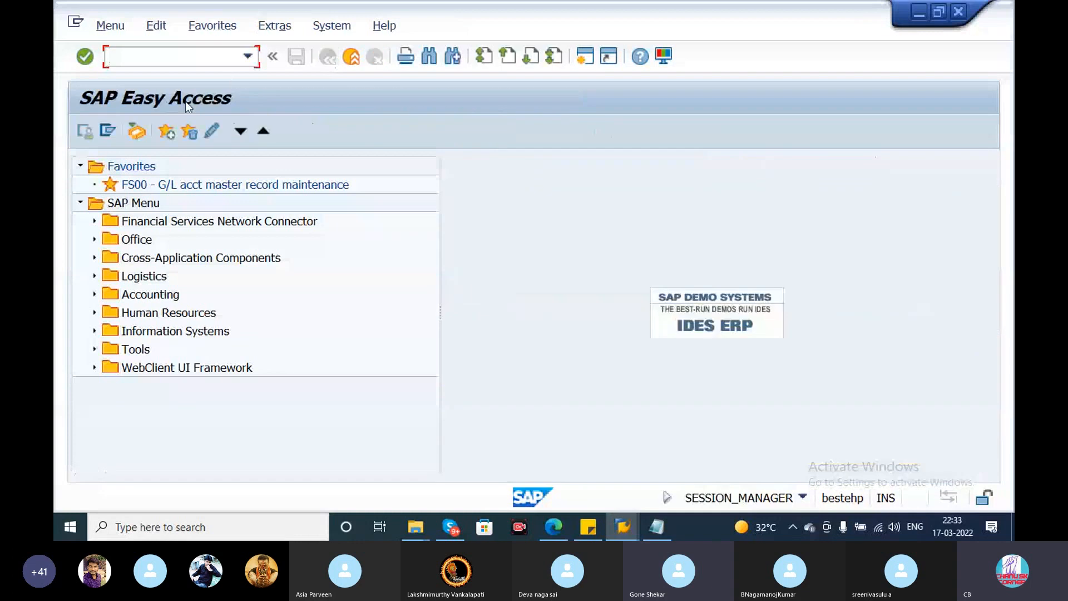
type("mm")
key("BackSpace")
key("BackSpace")
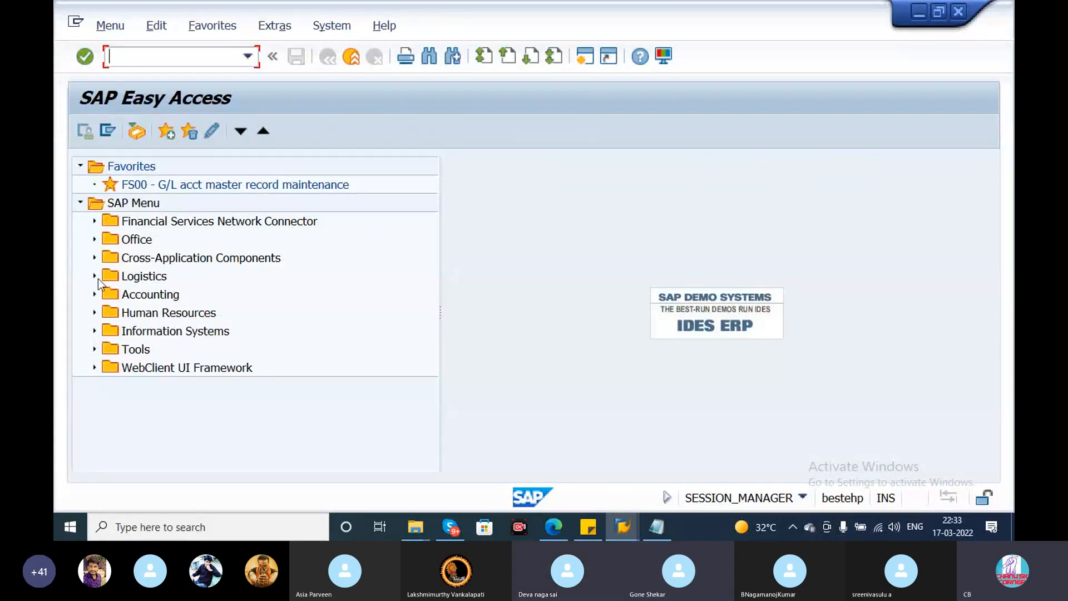
- Expand the SAP Menu through Logistics, Materials Management, Purchasing and Master Data to the Info Record transactions
left_click(94, 277)
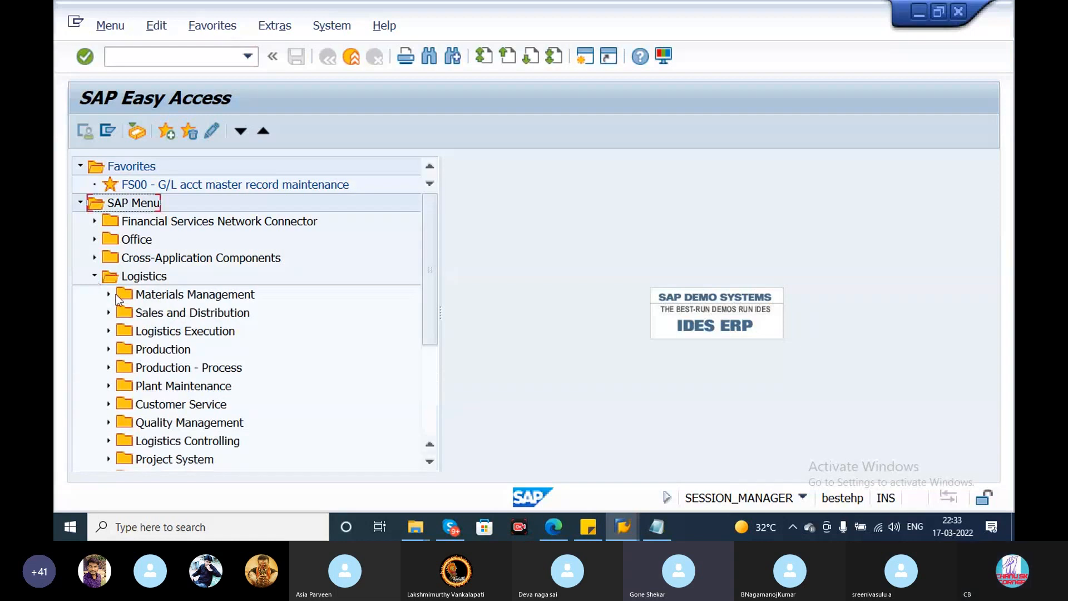
left_click(108, 294)
left_click(123, 258)
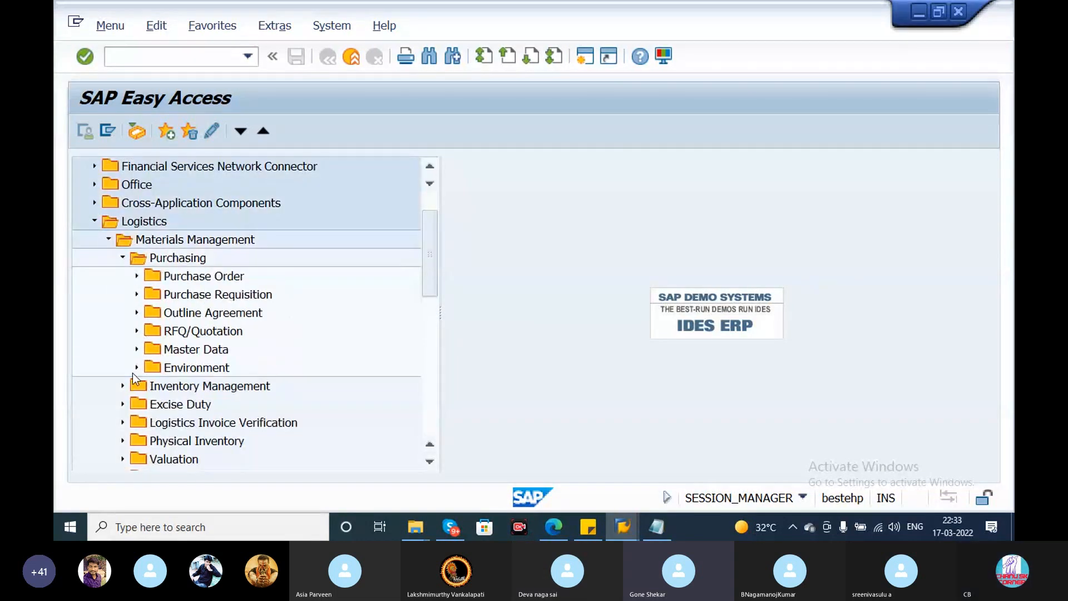
left_click(137, 350)
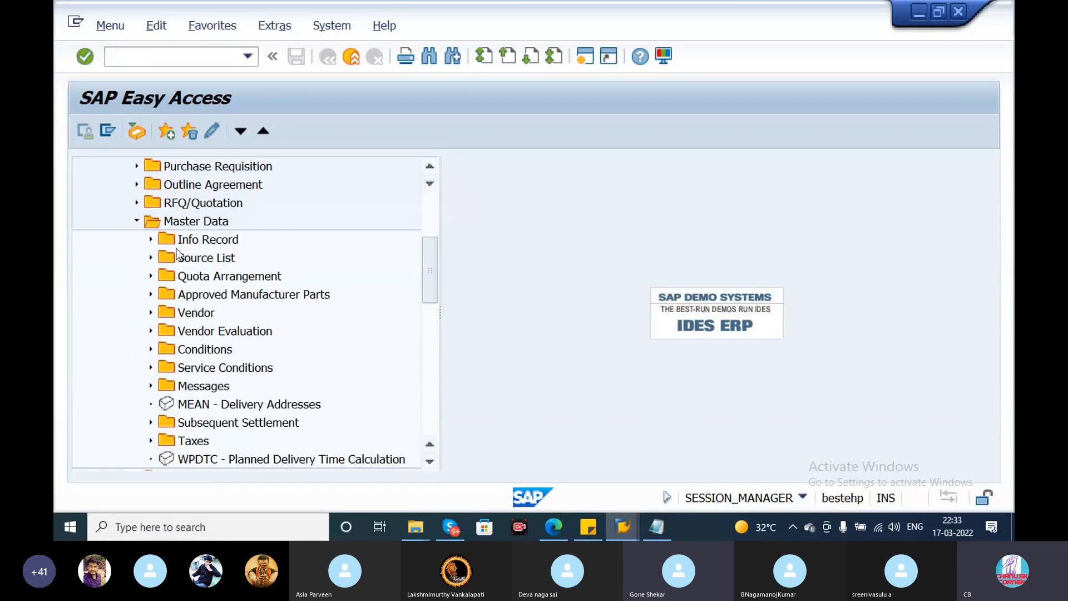
left_click(151, 241)
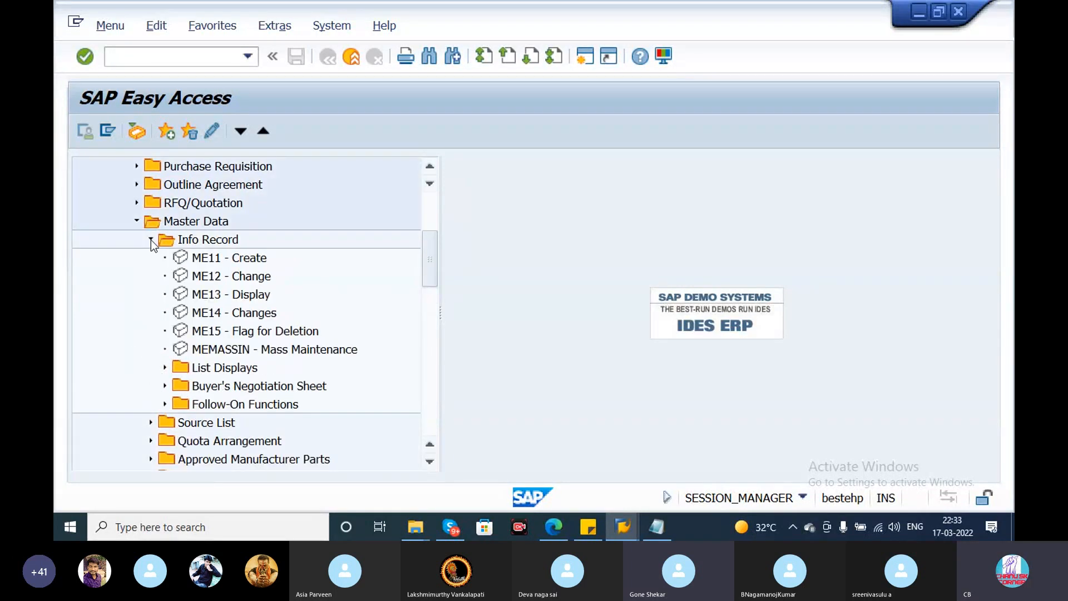
- Start a standard info record with ME11 for the prefilled vendor, material 70000125, purchasing organization CHPO and plant CH09
double_click(223, 258)
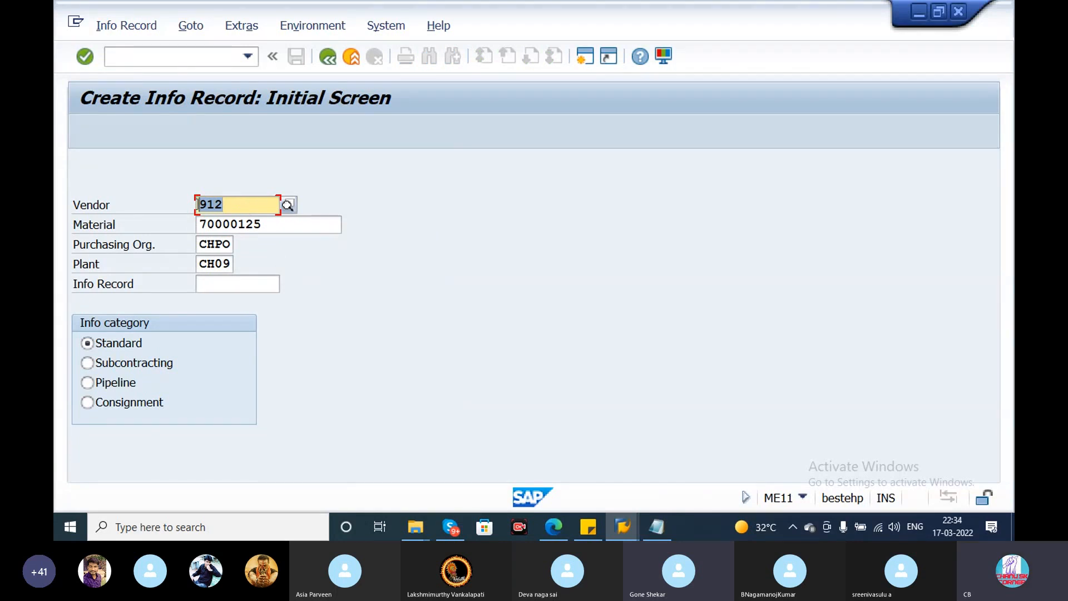
left_click_drag(287, 227, 199, 245)
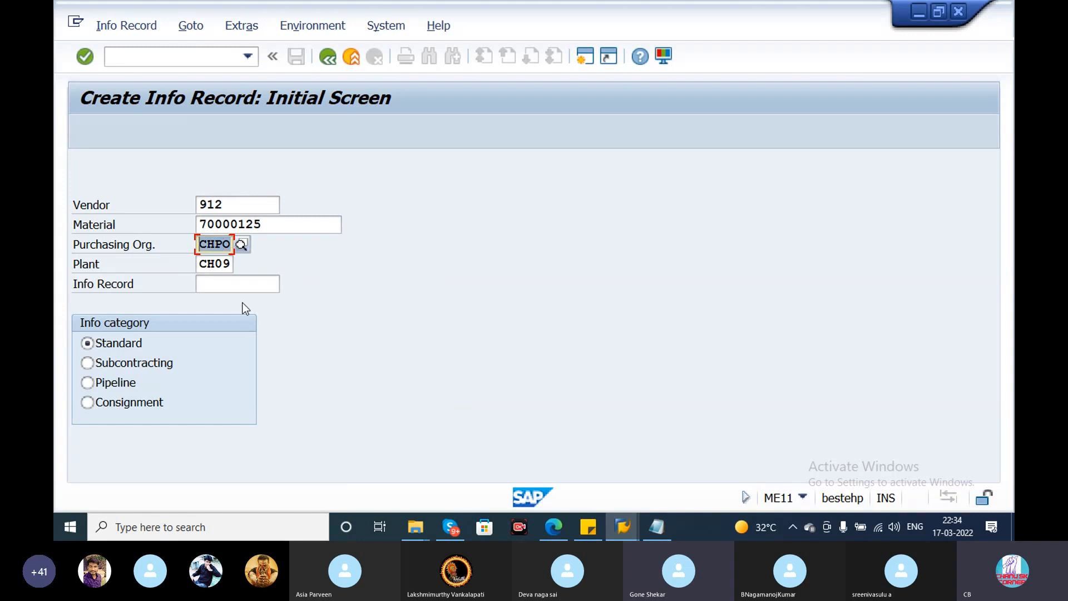
key("Return")
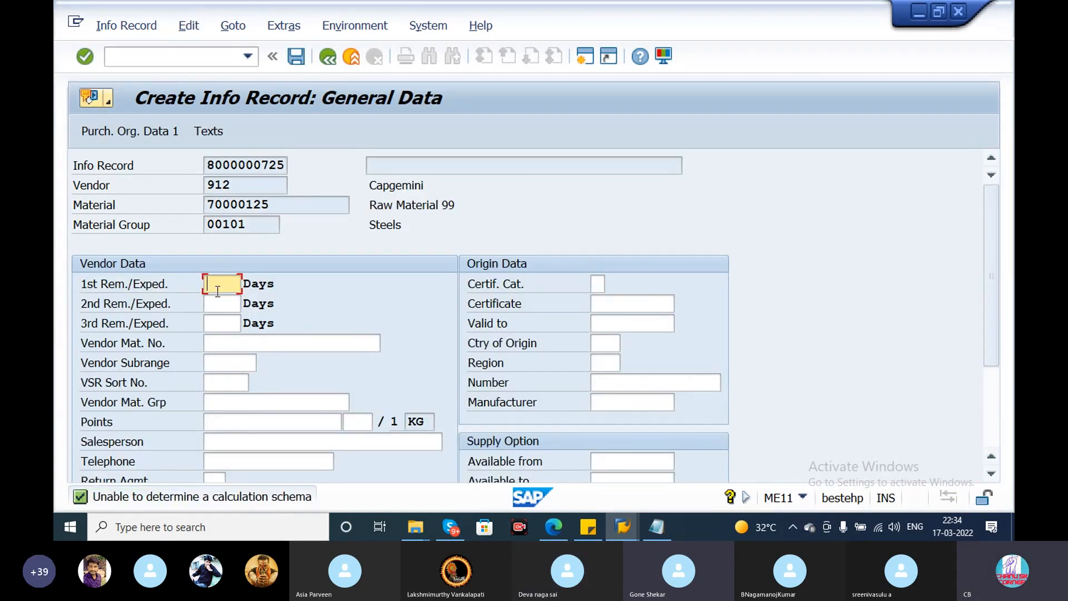
- Set the info record's first, second and third reminders to 5, 10 and 15 days and continue to the purchasing organization data
type("5")
left_click(221, 303)
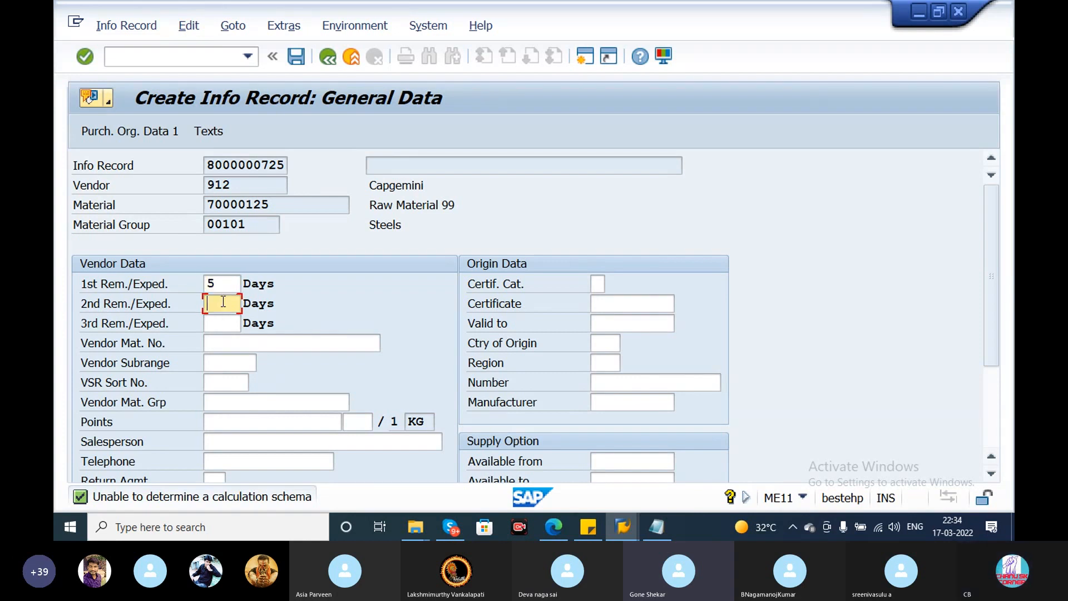
type("10")
left_click(226, 322)
type("15")
key("Return")
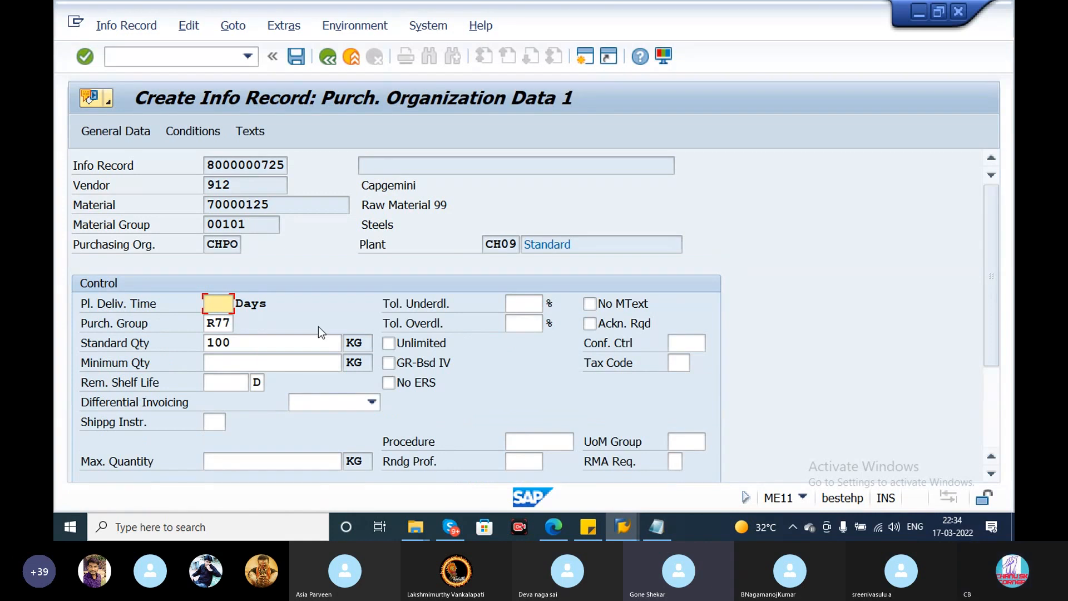
- Set the planned delivery time to 5 days and the net price to 9000 INR per KG
type("5")
key("Return")
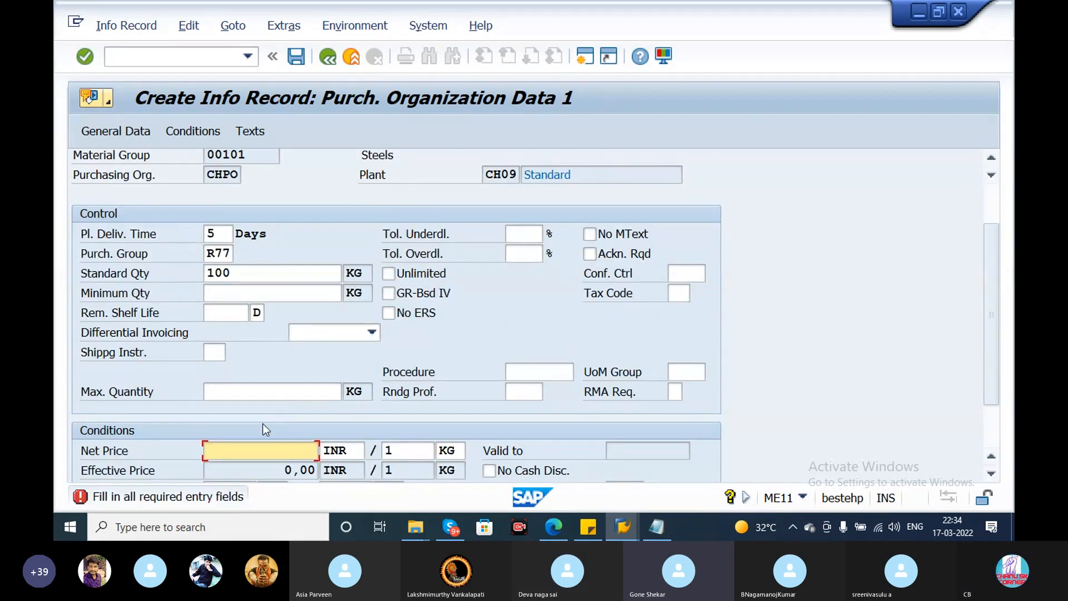
type("1")
key("BackSpace")
type("9000")
key("Return")
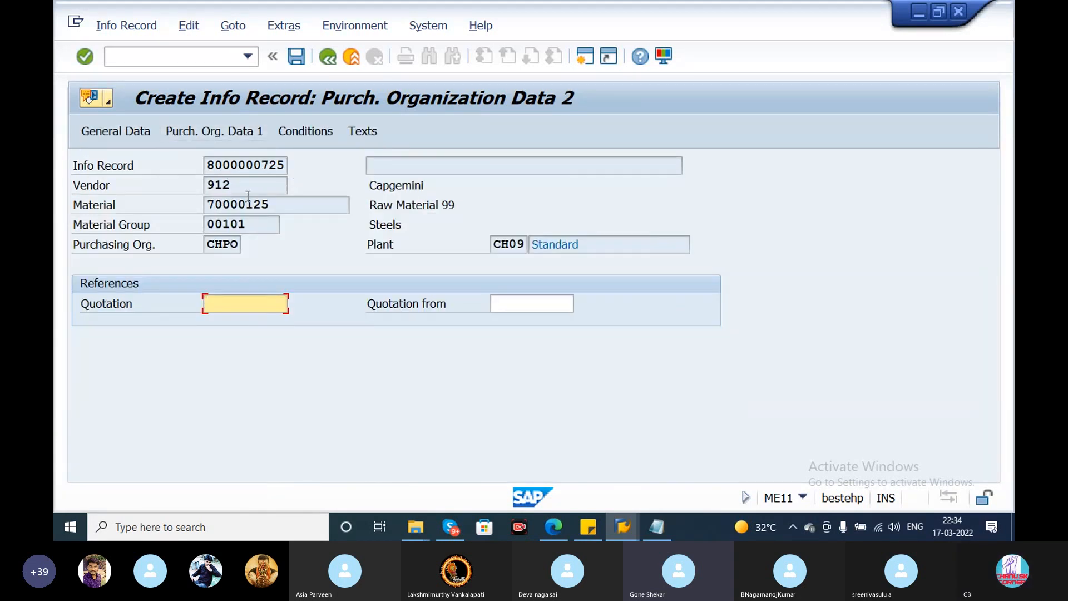
- Open the info record's conditions and add a Freight % condition (FRA1) with amount 5 below the gross price
left_click(299, 133)
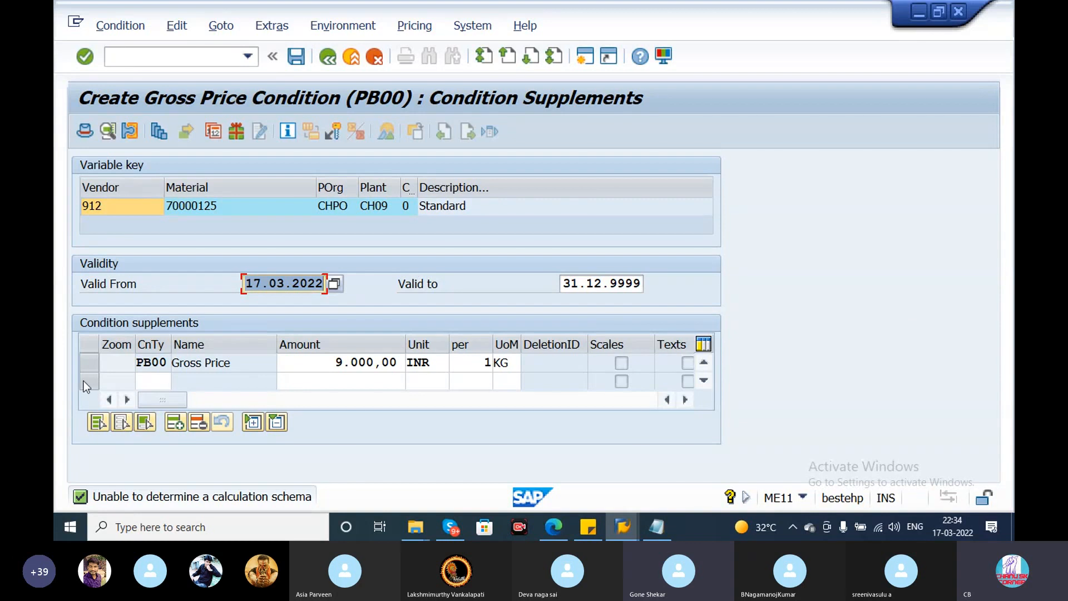
left_click(157, 380)
left_click(179, 382)
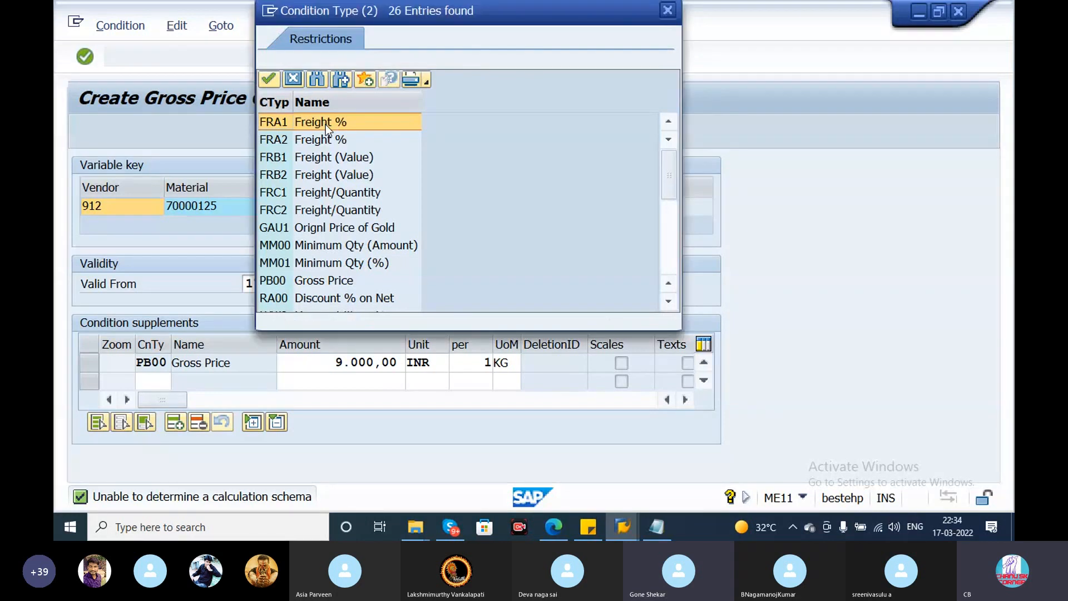
double_click(325, 125)
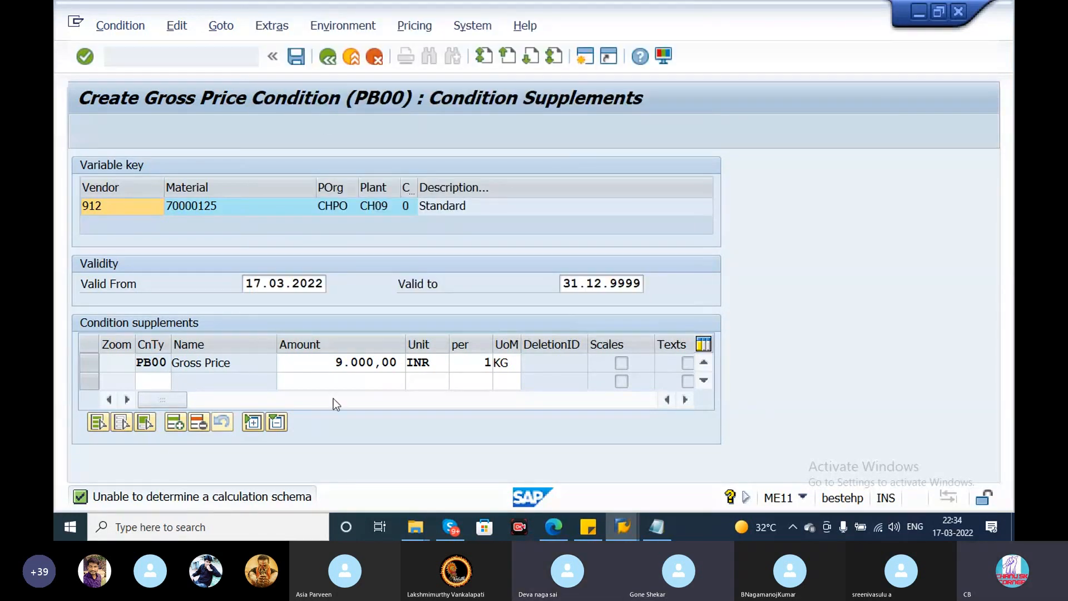
left_click(325, 380)
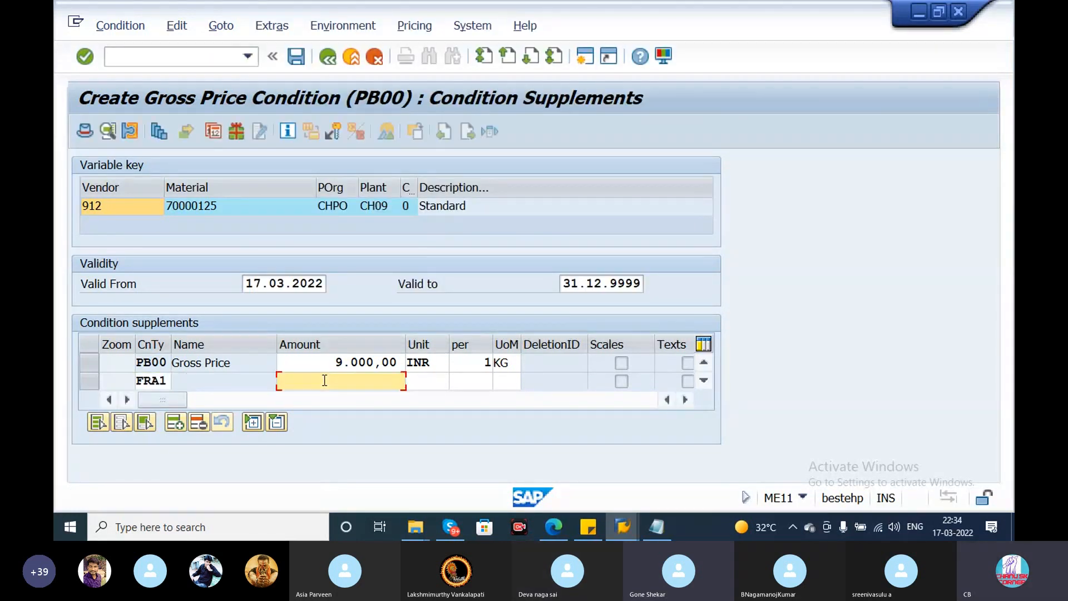
type("5")
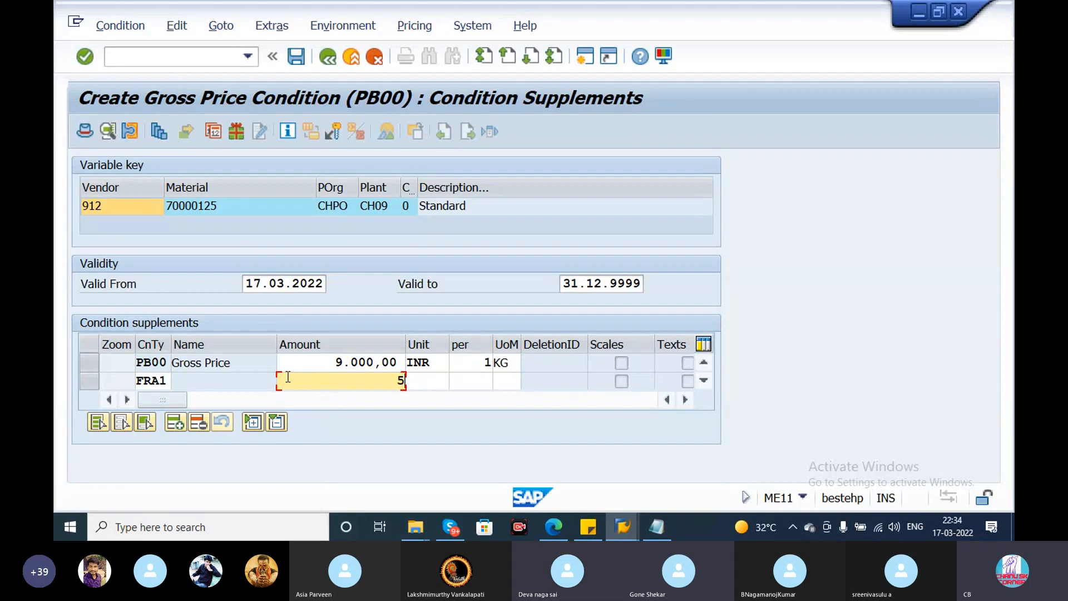
- Examine the FRA1 row's condition type, amount and unit, including the list of possible condition types, without choosing another type
left_click(169, 381)
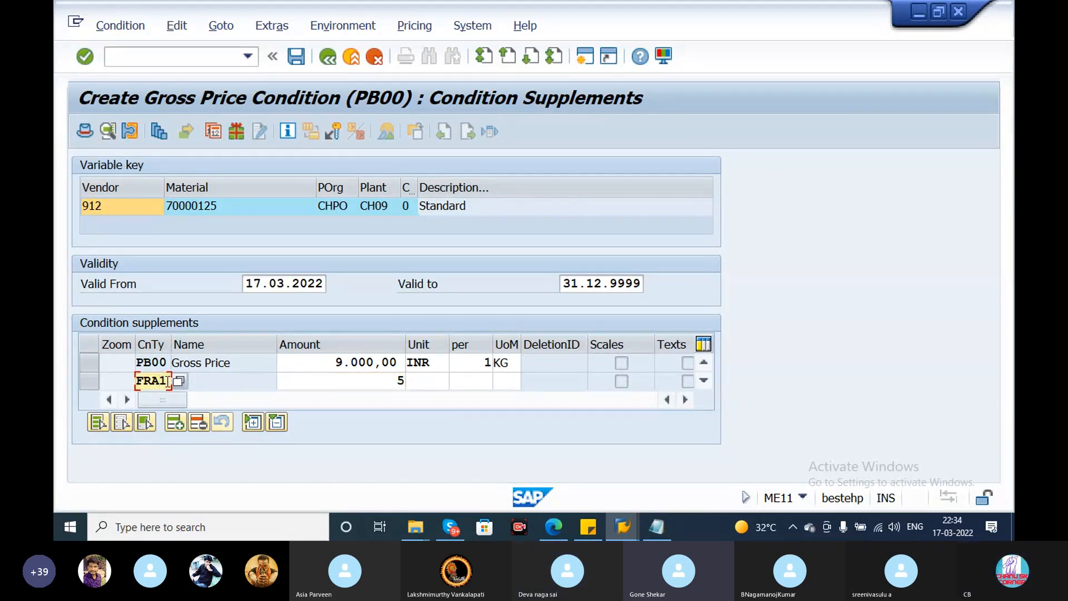
key("Up")
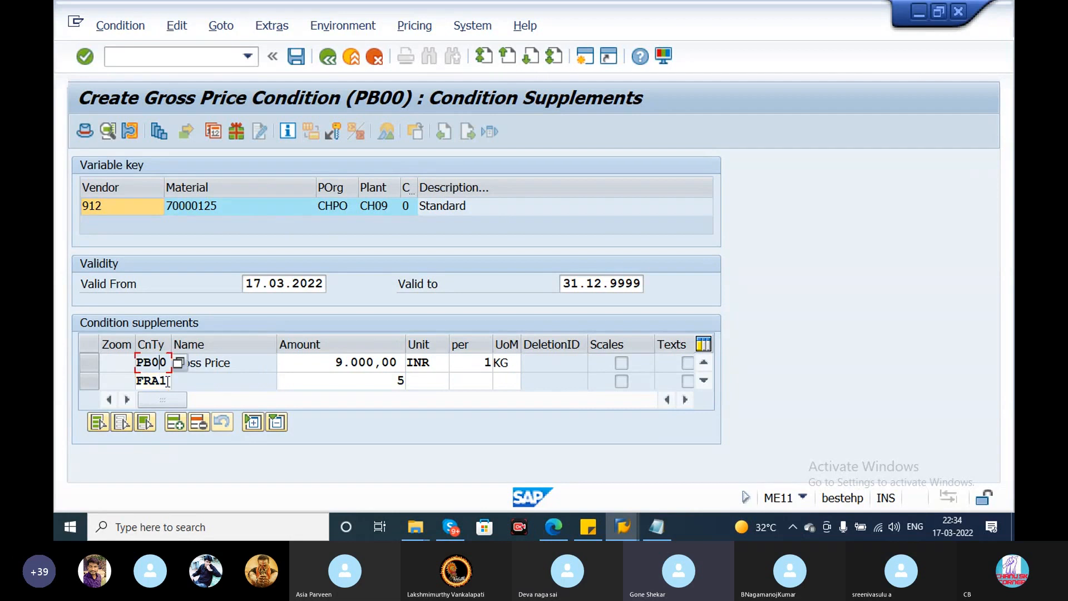
key("Down")
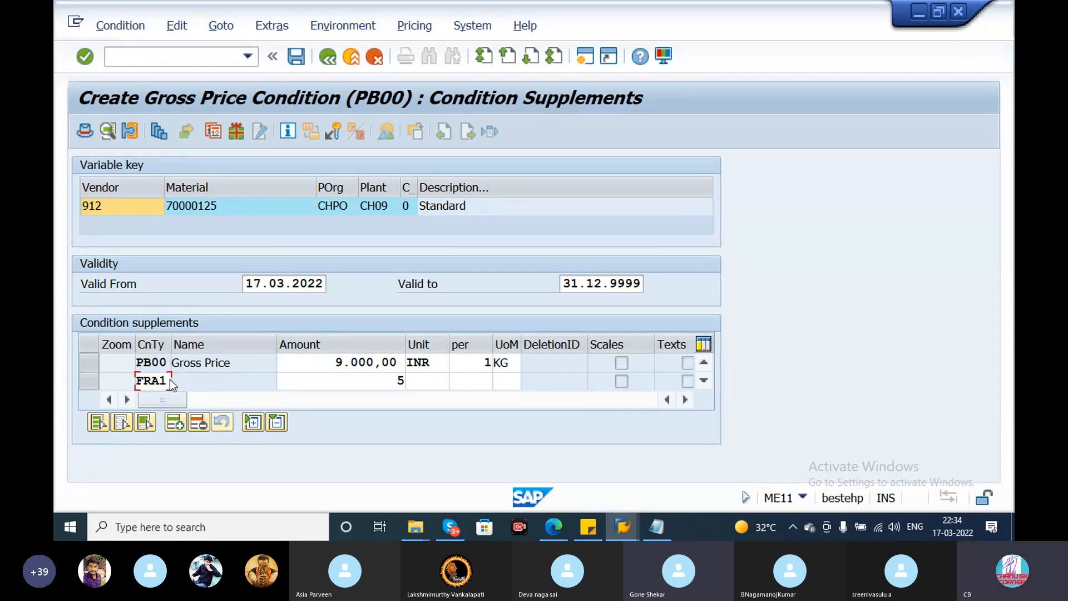
left_click(178, 382)
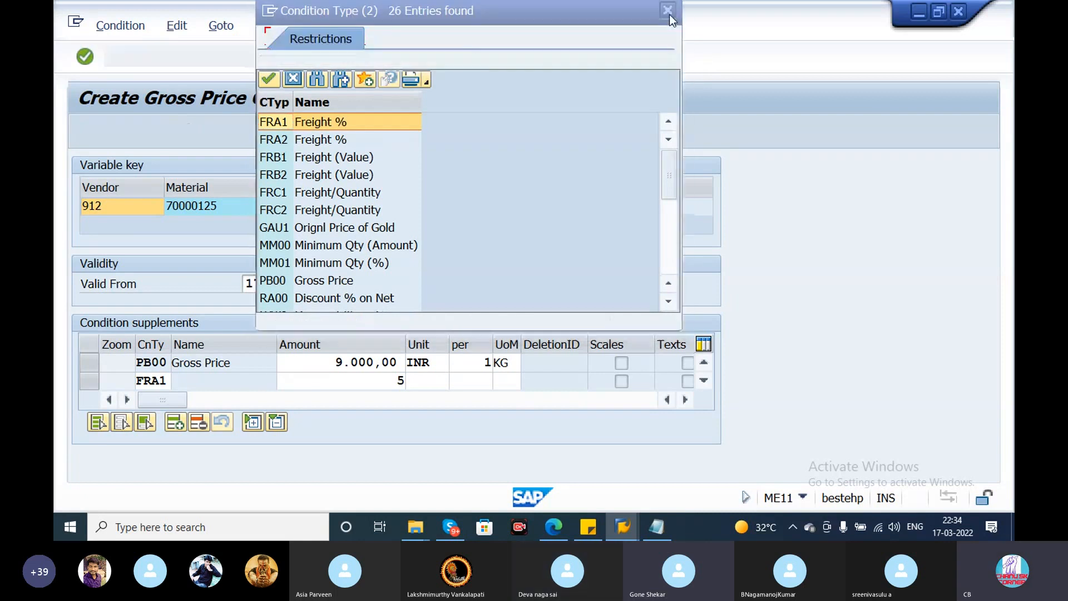
left_click(668, 10)
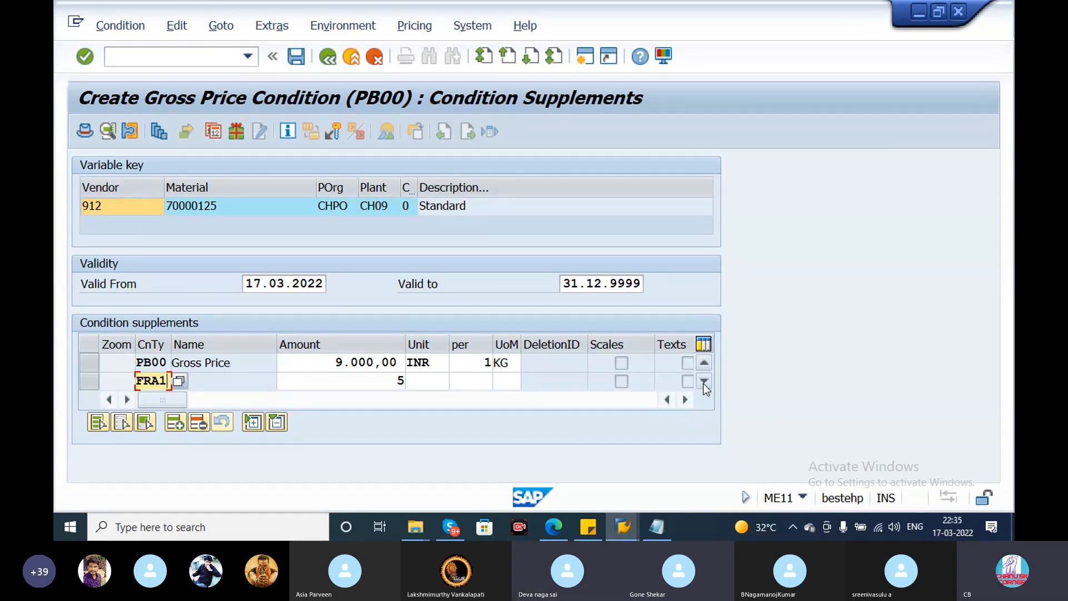
left_click(383, 379)
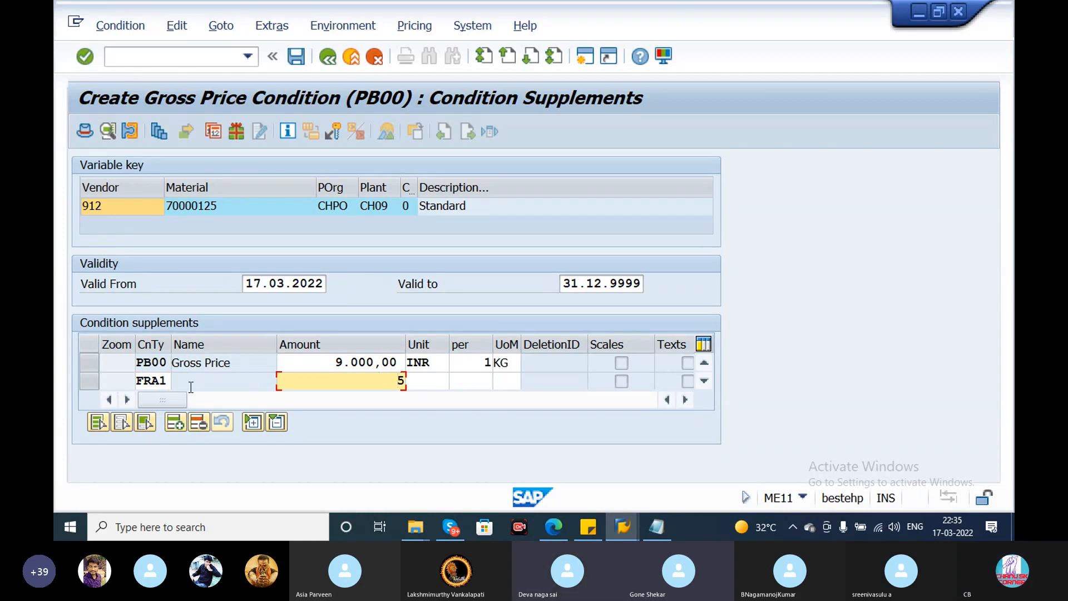
left_click(169, 381)
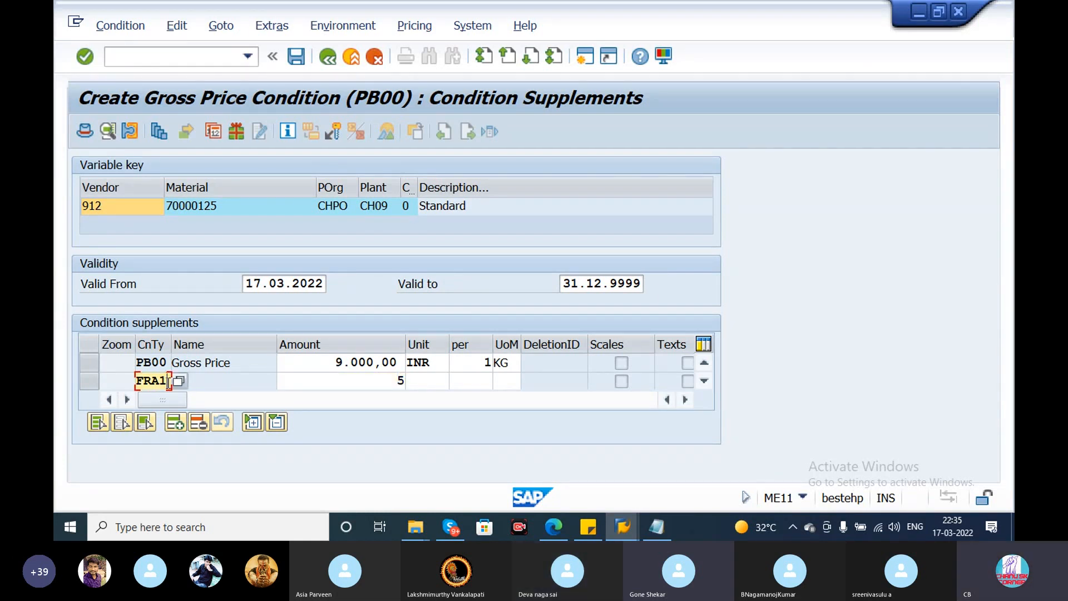
left_click(410, 386)
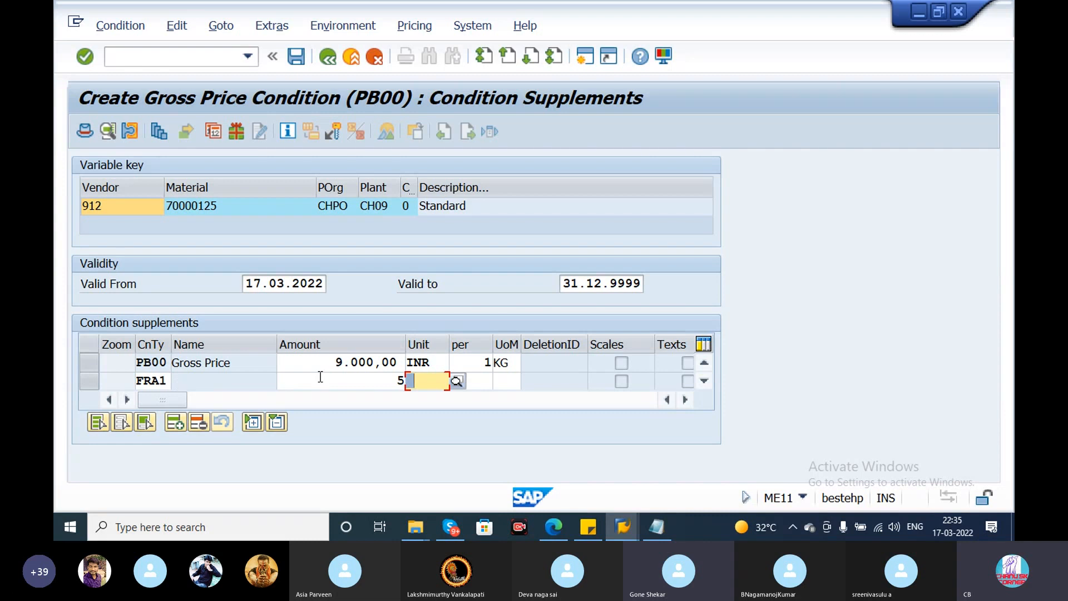
left_click(153, 384)
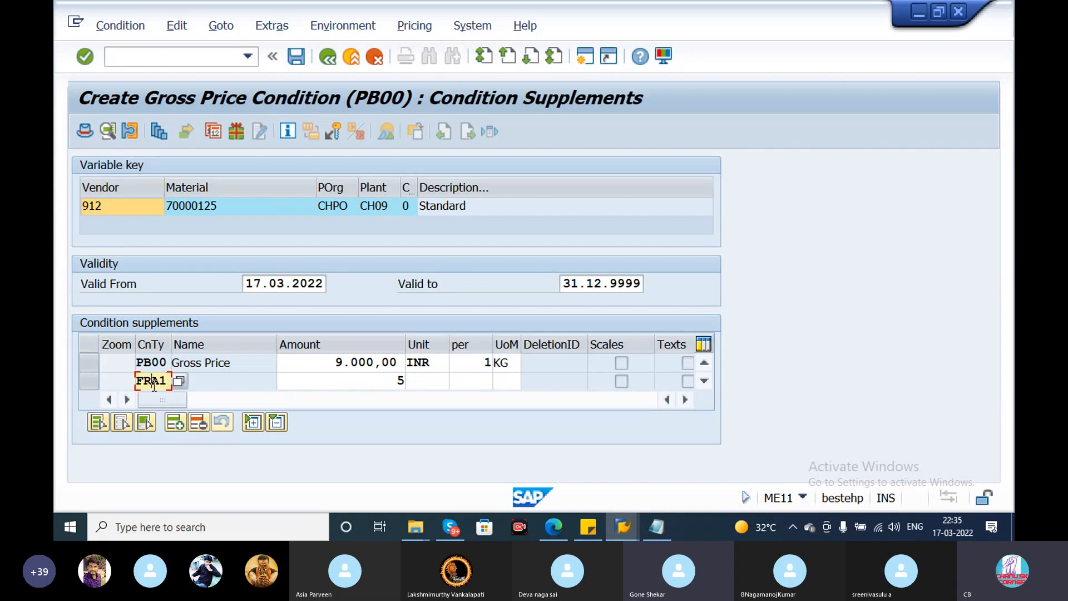
key("Tab")
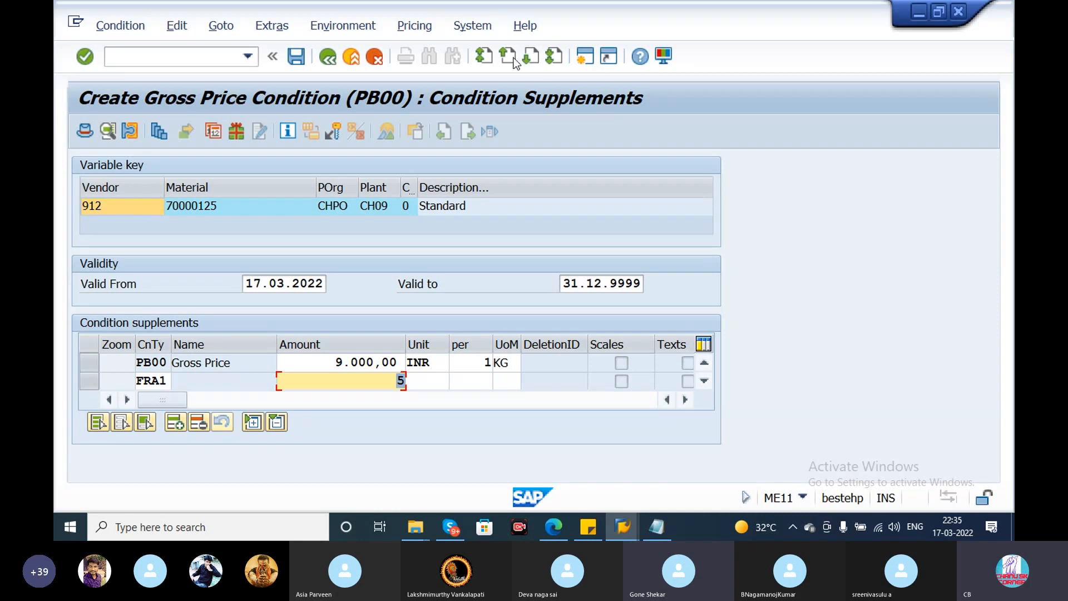
- Set the fixed-width font size to 10 in the SAP GUI font settings and accept the options
left_click(668, 63)
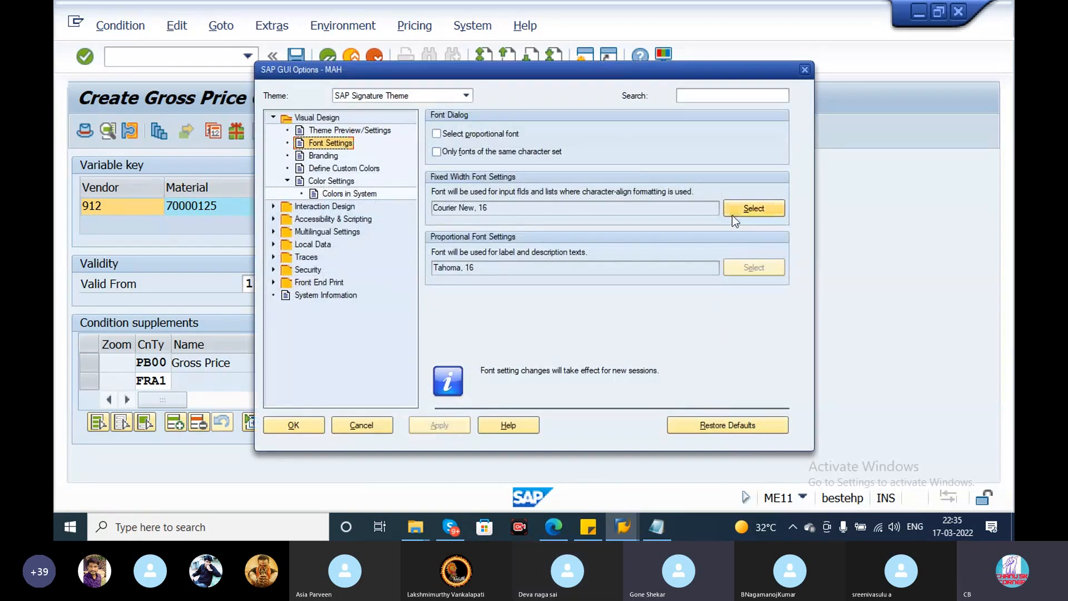
left_click(733, 214)
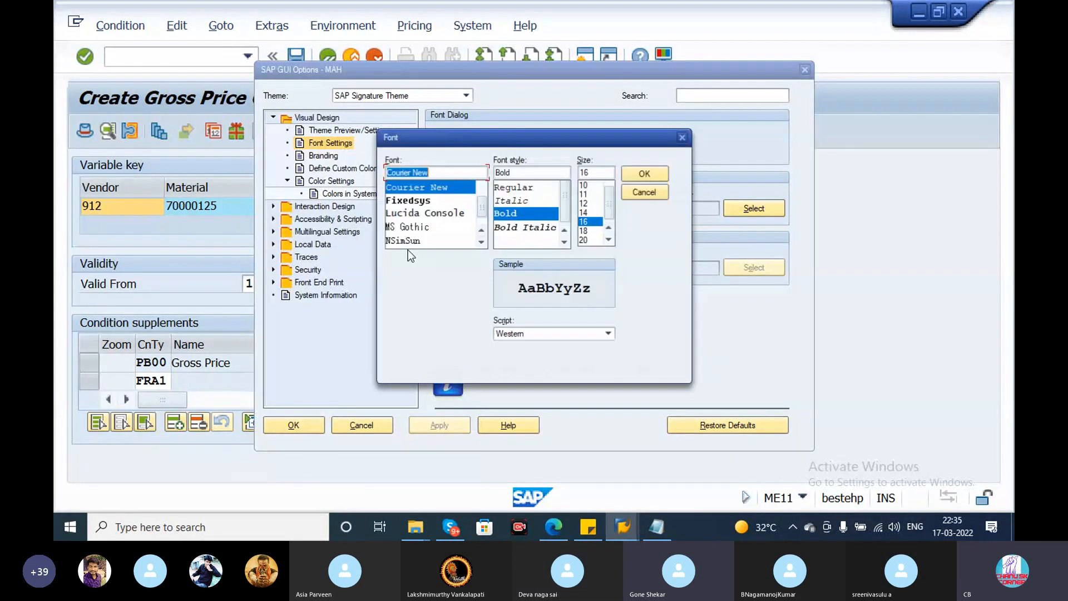
left_click(591, 186)
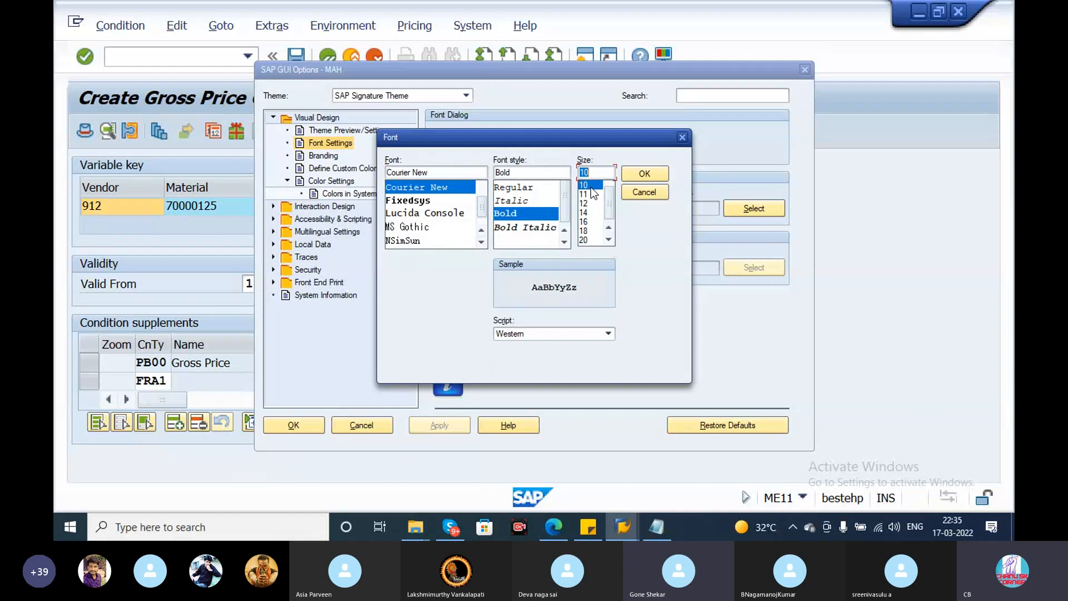
left_click(651, 174)
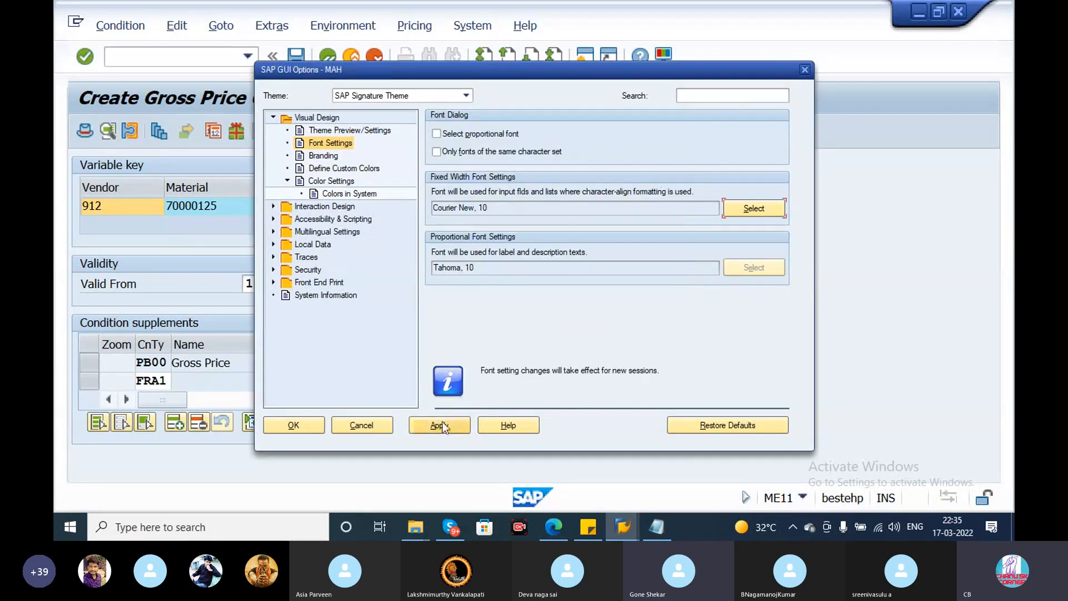
left_click(299, 426)
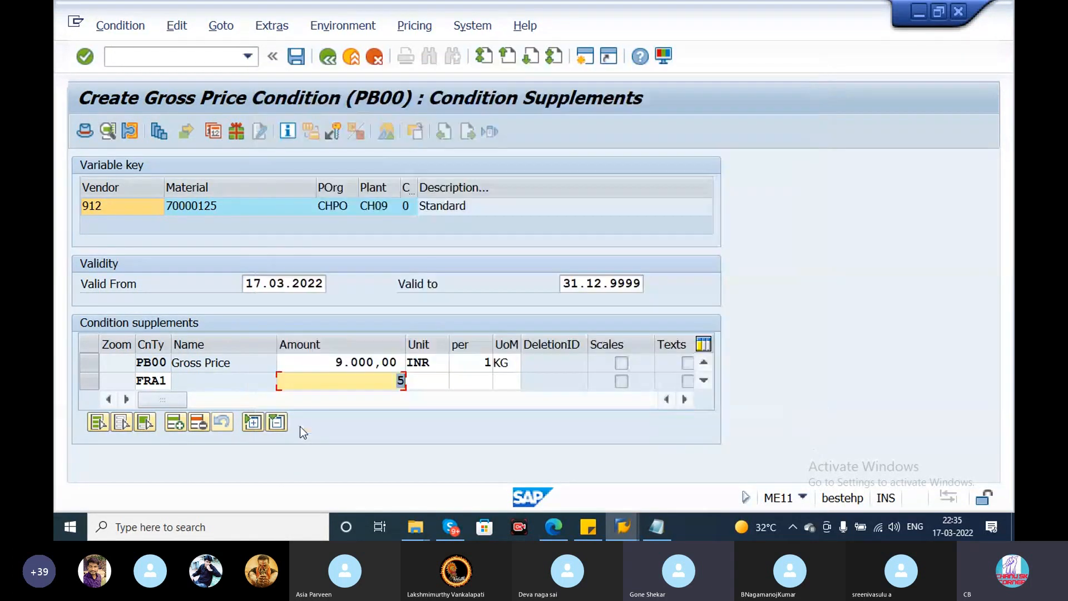
- Exit the SAP system with /nex, abandoning the unsaved info record, and bring up SAP Logon
left_click(194, 63)
type("/nex")
key("alt+Tab")
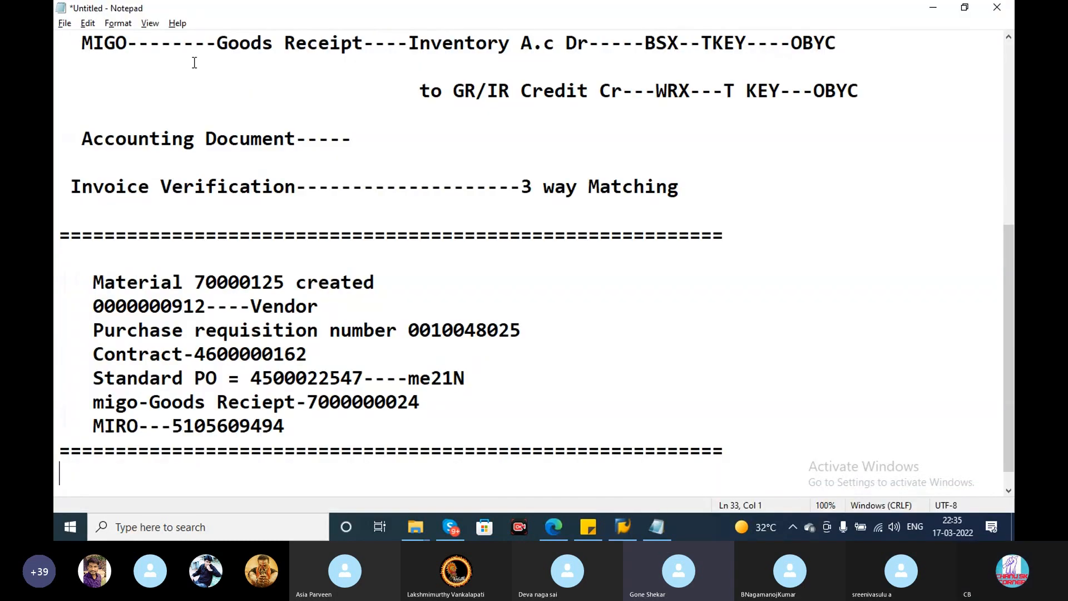
left_click(628, 521)
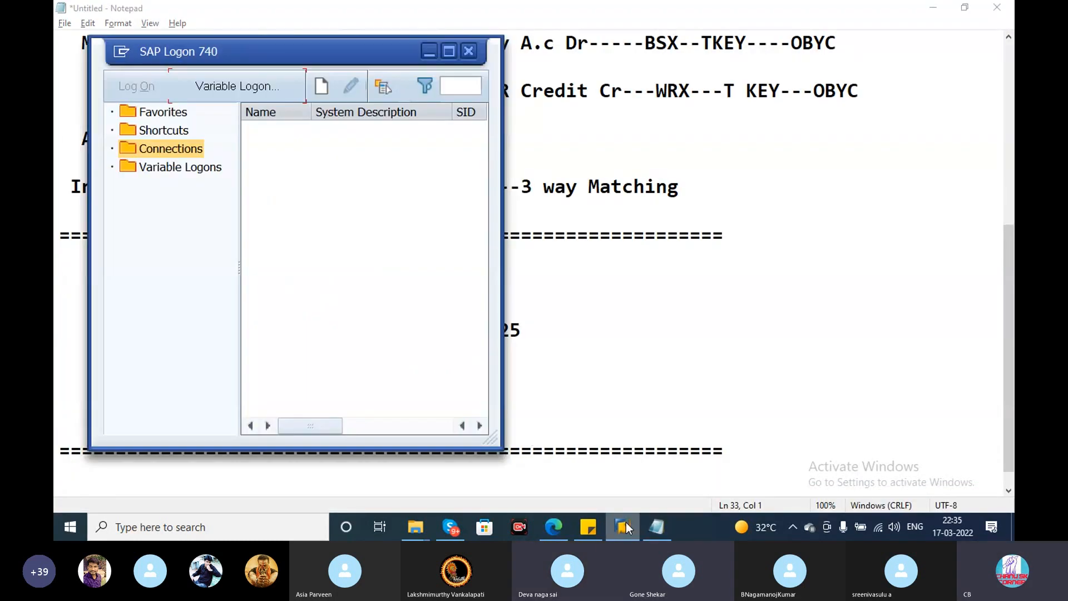
- Copy the application server address from the sticky note into a new variable logon for a custom application server
left_click(579, 526)
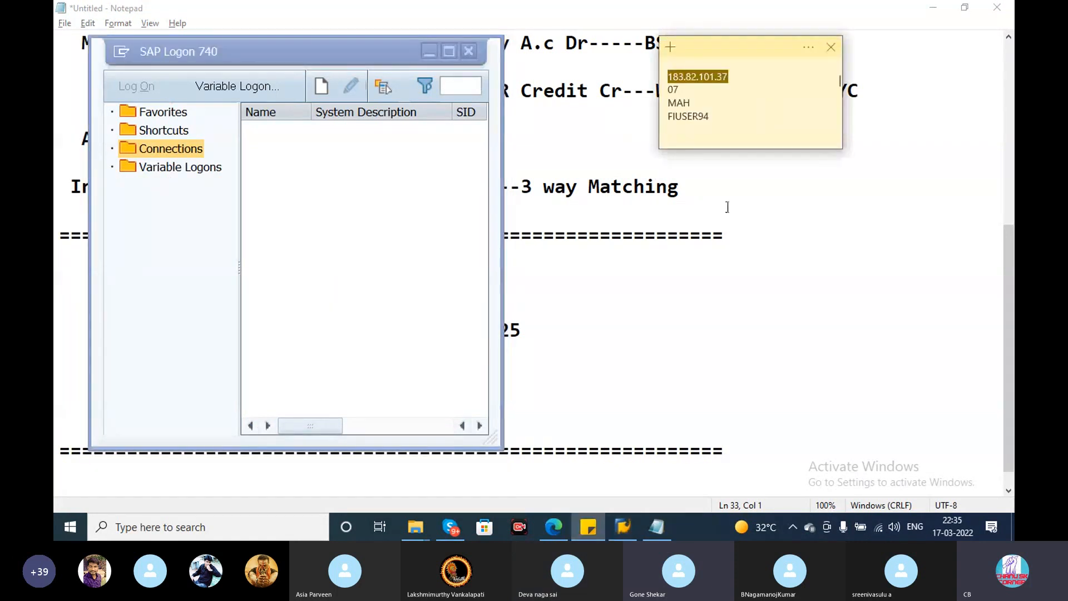
left_click_drag(672, 78, 669, 78)
key("ctrl+c")
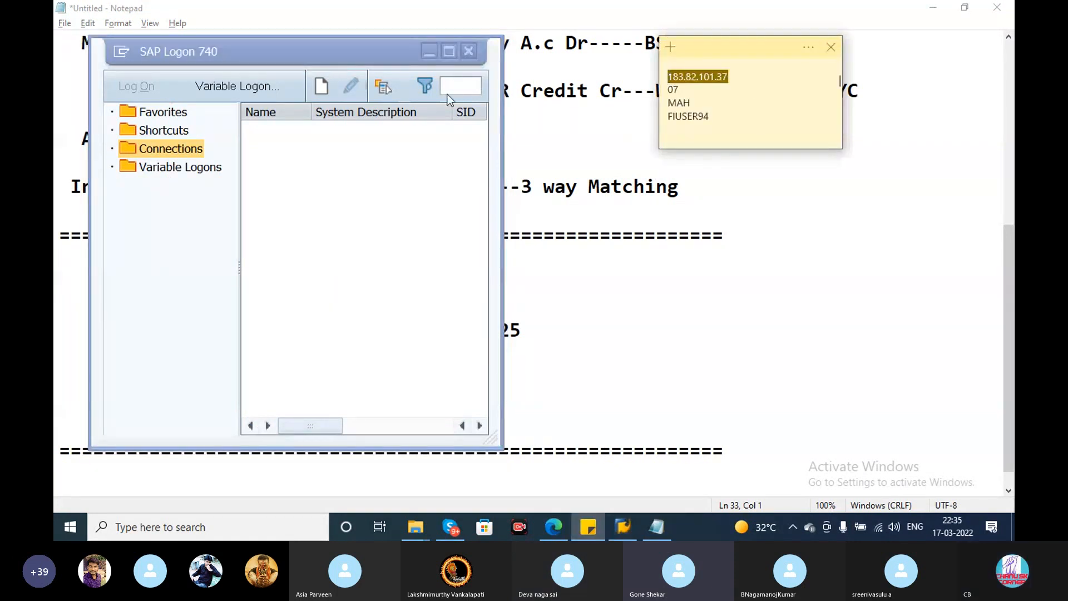
left_click(222, 91)
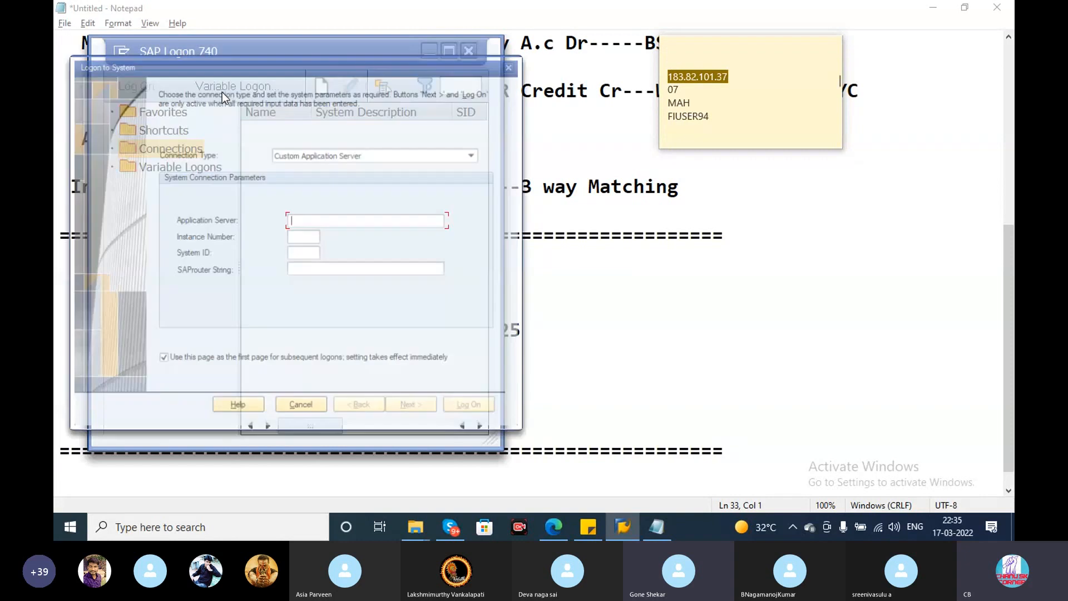
key("ctrl+v")
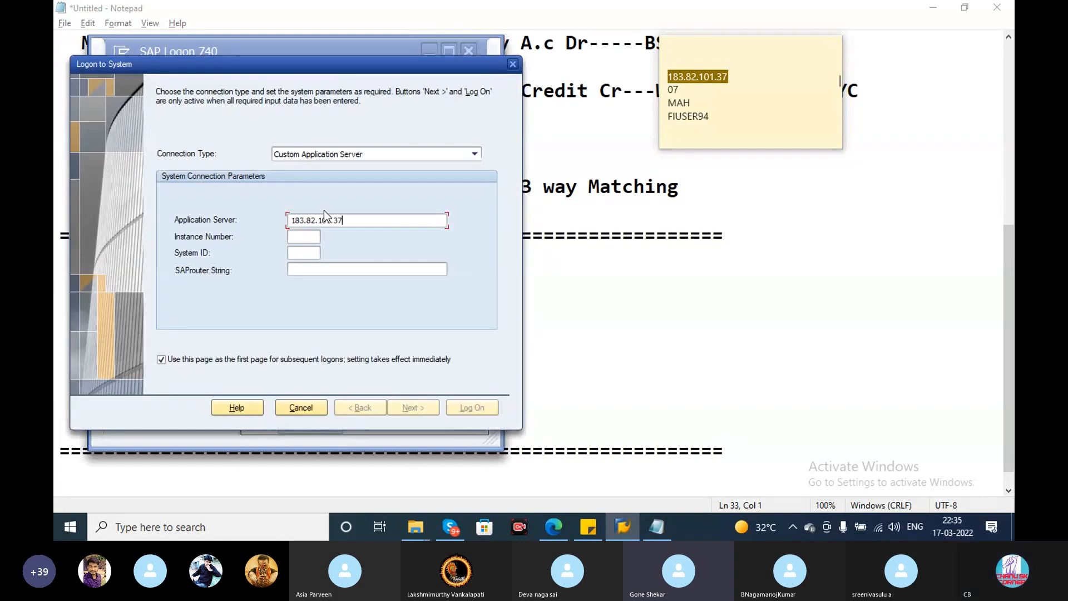
- Set the instance number to 07 and system ID to MAH, keep the default language and encoding, and log on
left_click(308, 238)
type("07")
left_click(306, 252)
type("MAH")
left_click(413, 409)
left_click(425, 406)
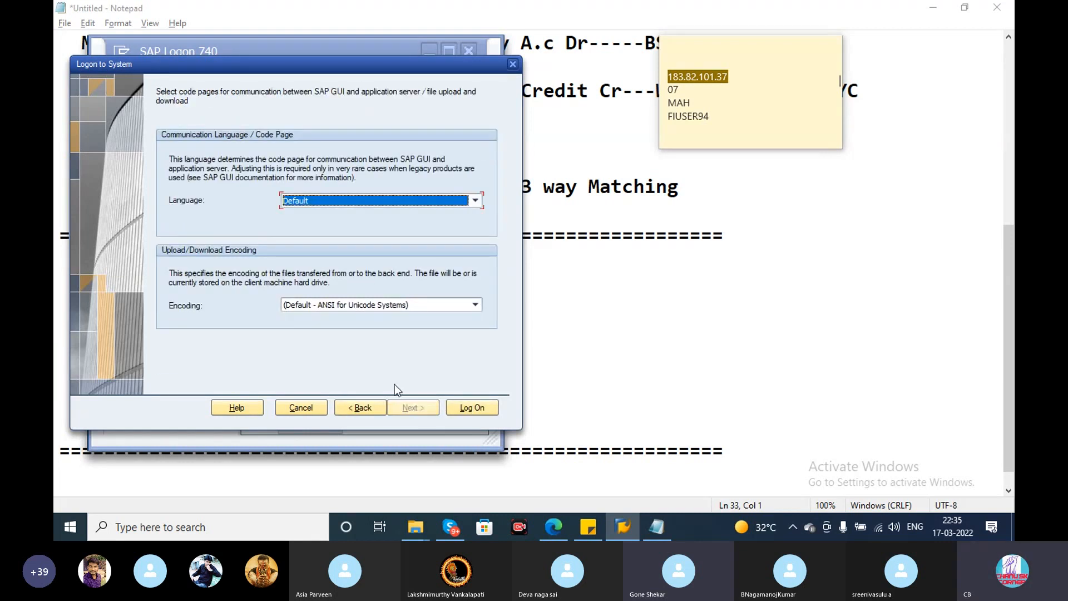
left_click(472, 407)
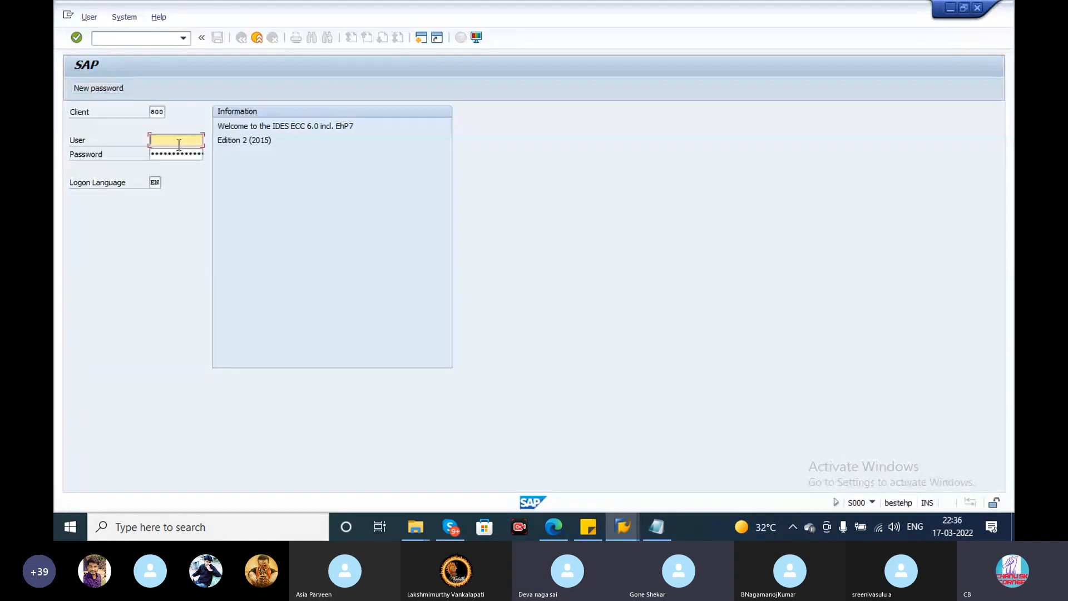
- Log on with the suggested FI user ID and the account password, keeping the default client and logon language
left_click(176, 140)
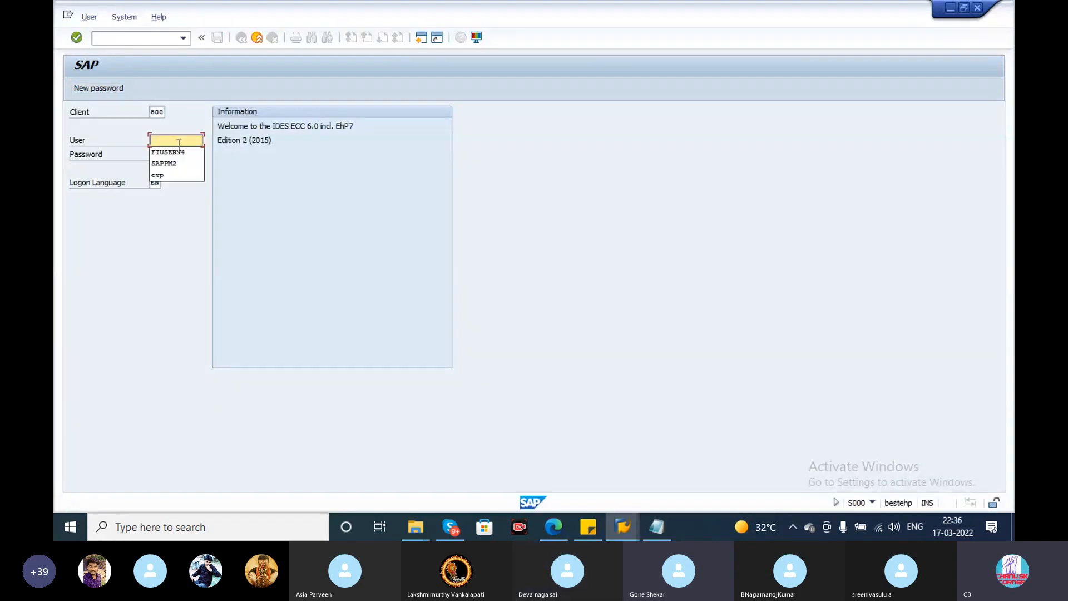
left_click(178, 151)
left_click(174, 155)
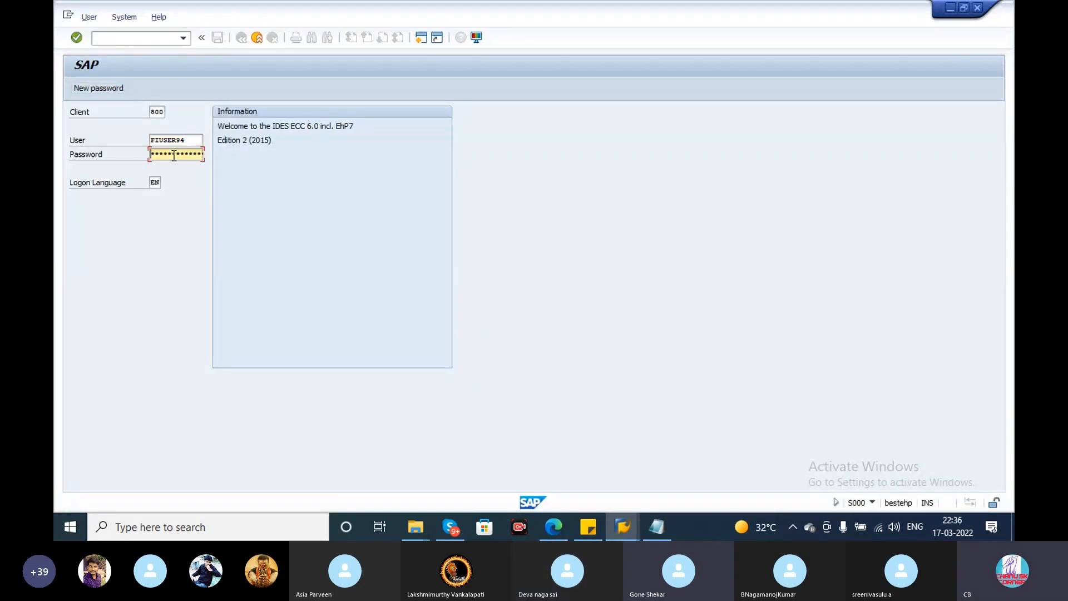
type("*******")
key("Return")
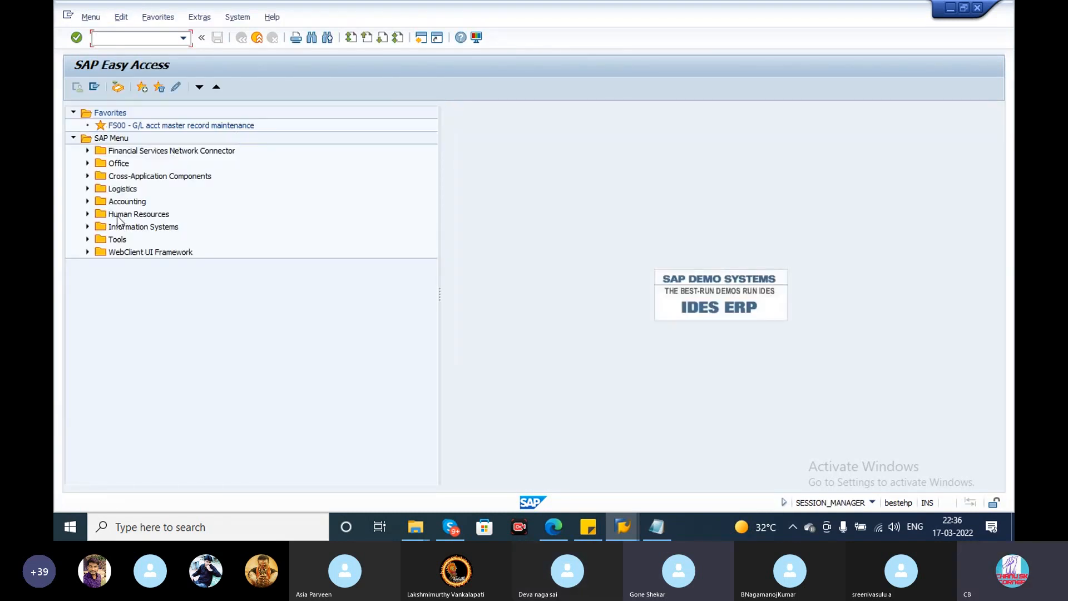
- Expand the SAP Menu tree through Logistics, Materials Management and Material Master down to the Material folder's entries
left_click(87, 188)
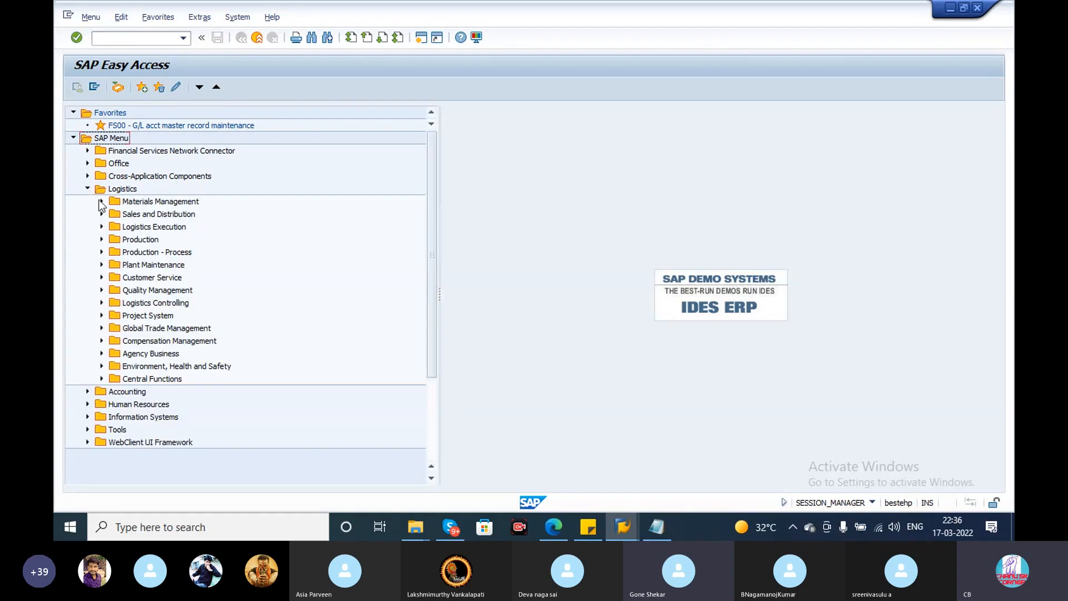
left_click(102, 200)
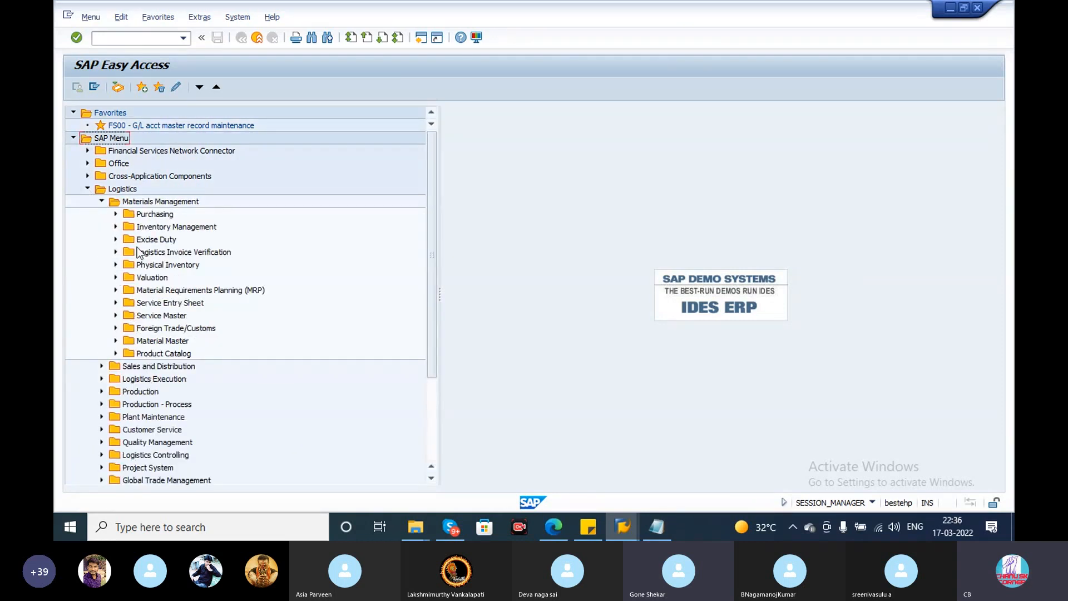
left_click(116, 341)
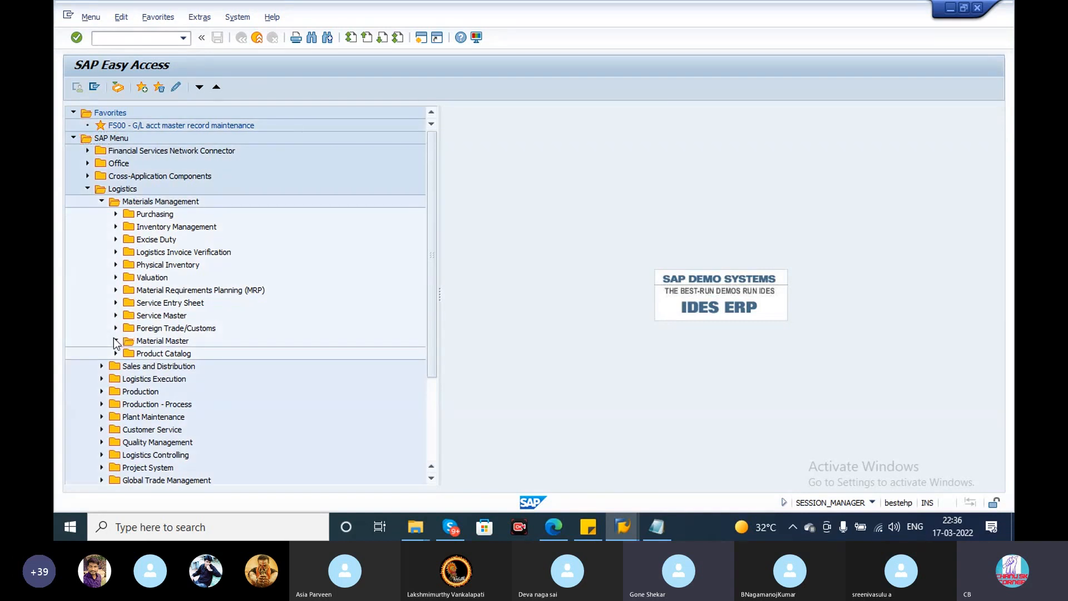
left_click(129, 354)
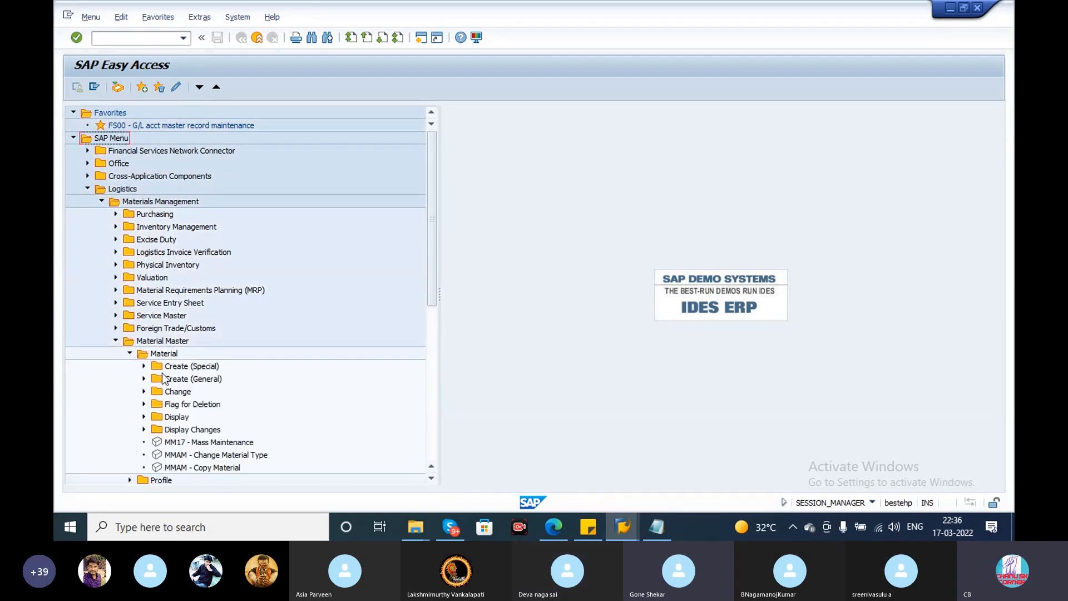